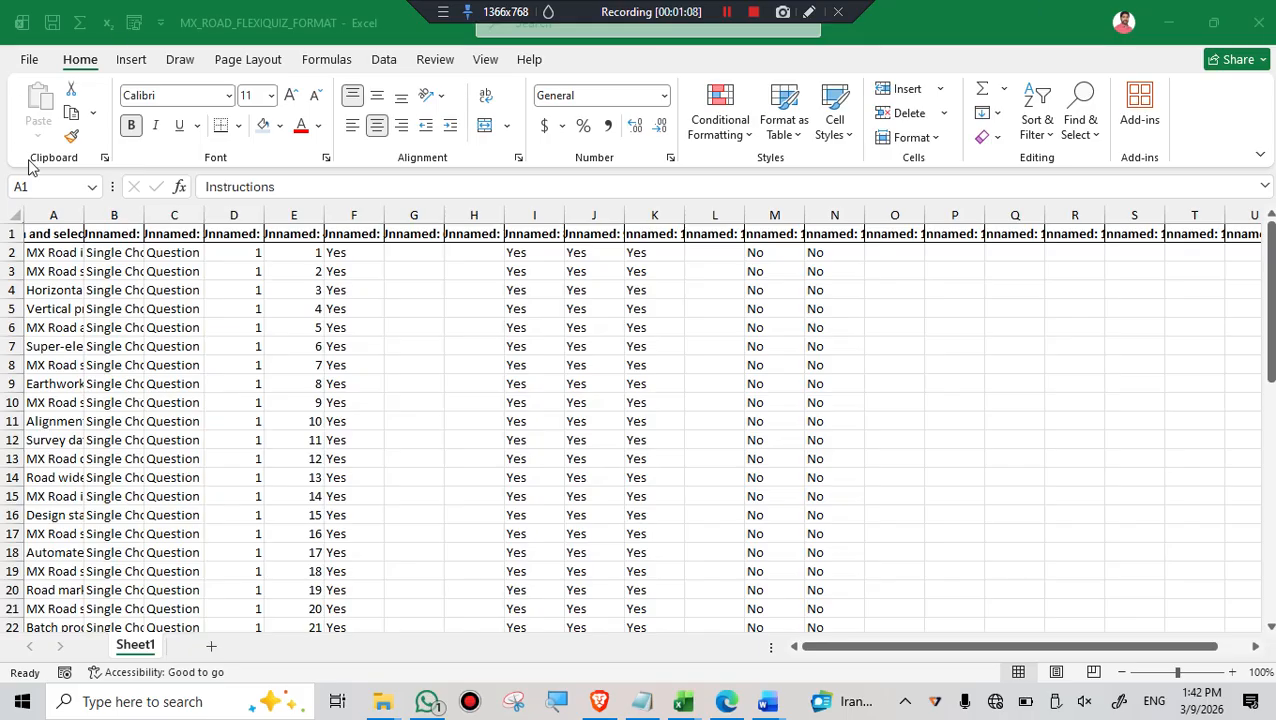
- Examine the workbook's protection options, from Always Open Read-Only through Restrict Access to Mark as Final, and return to the sheet
click(36, 68)
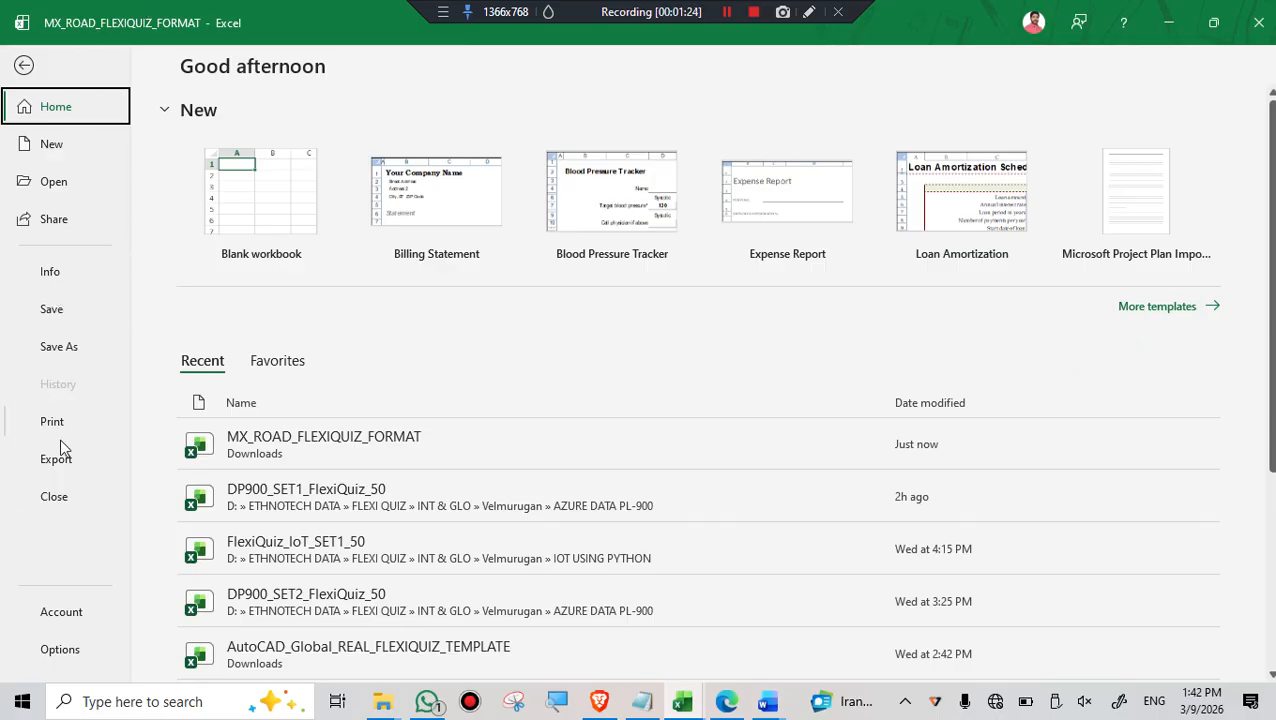
click(55, 284)
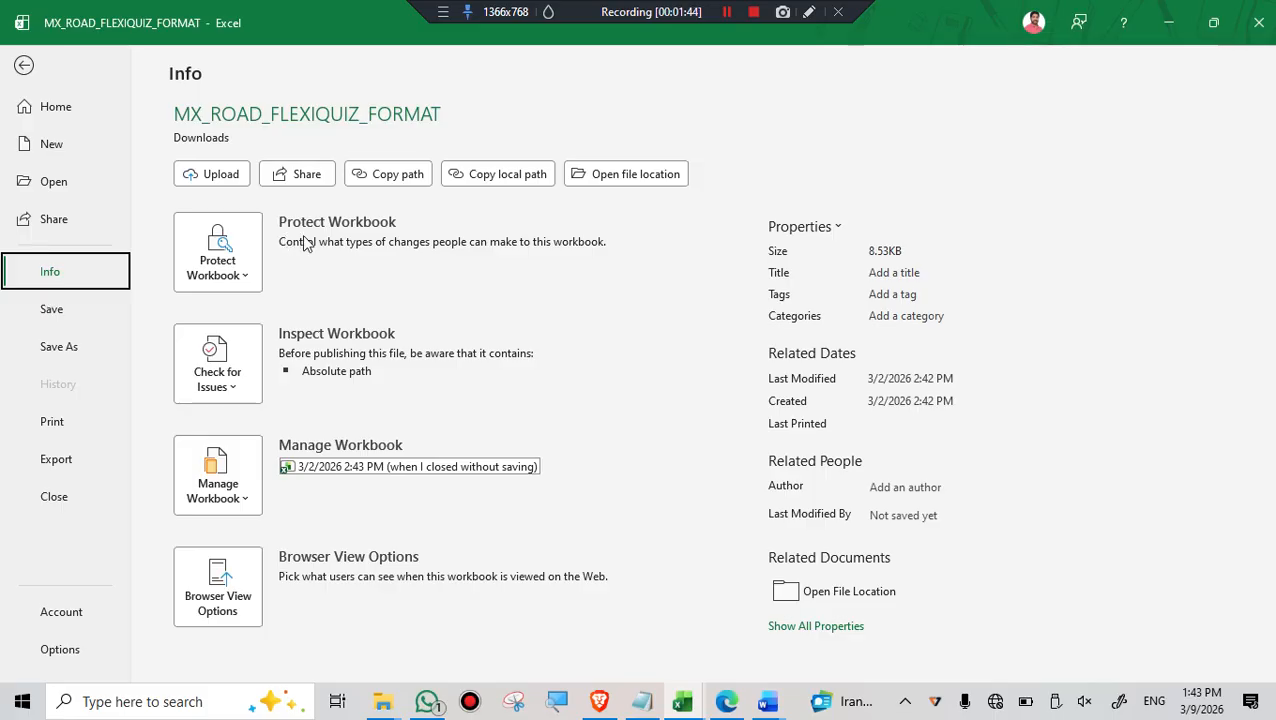
click(245, 278)
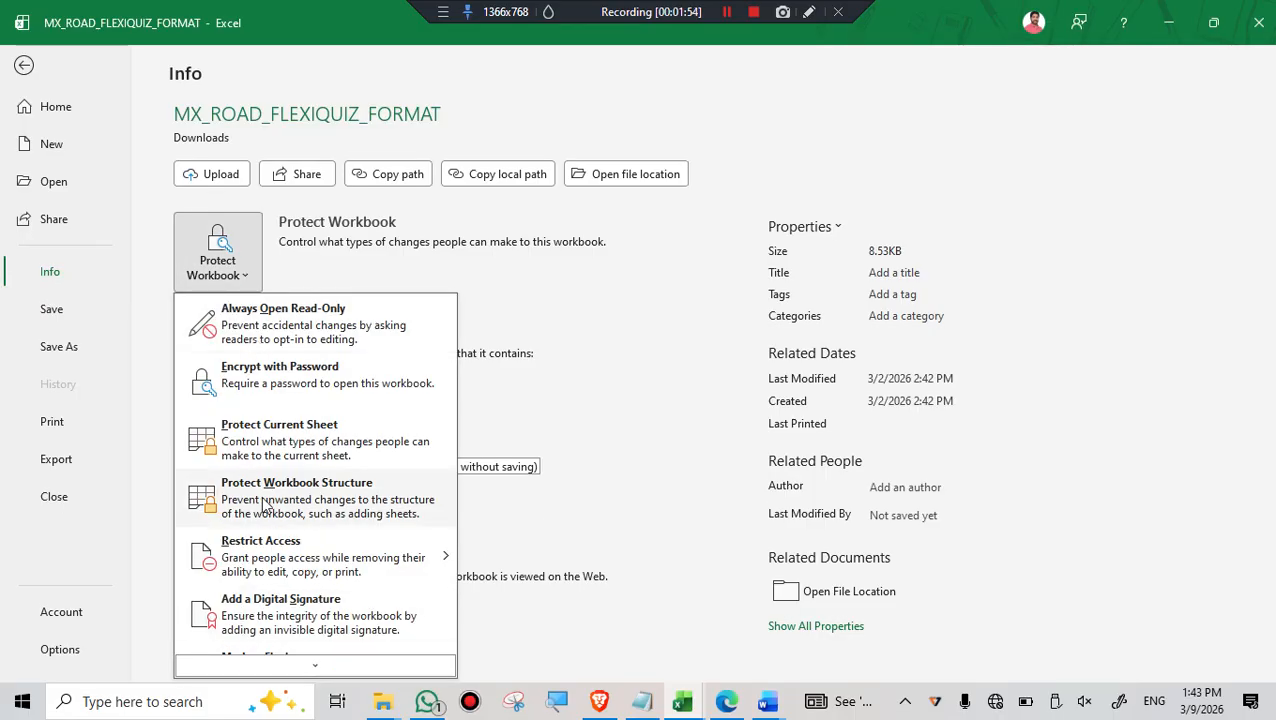
scroll(264, 507, down, 1)
scroll(264, 470, up, 1)
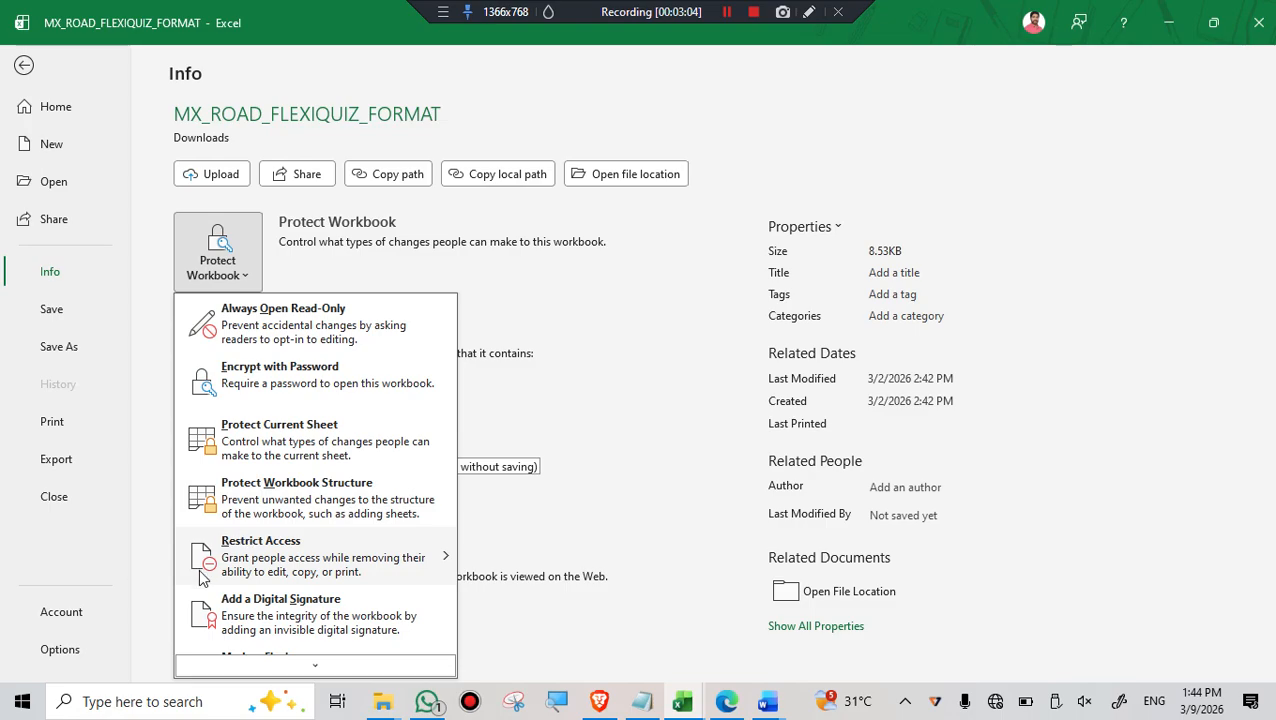
mouse_move(275, 566)
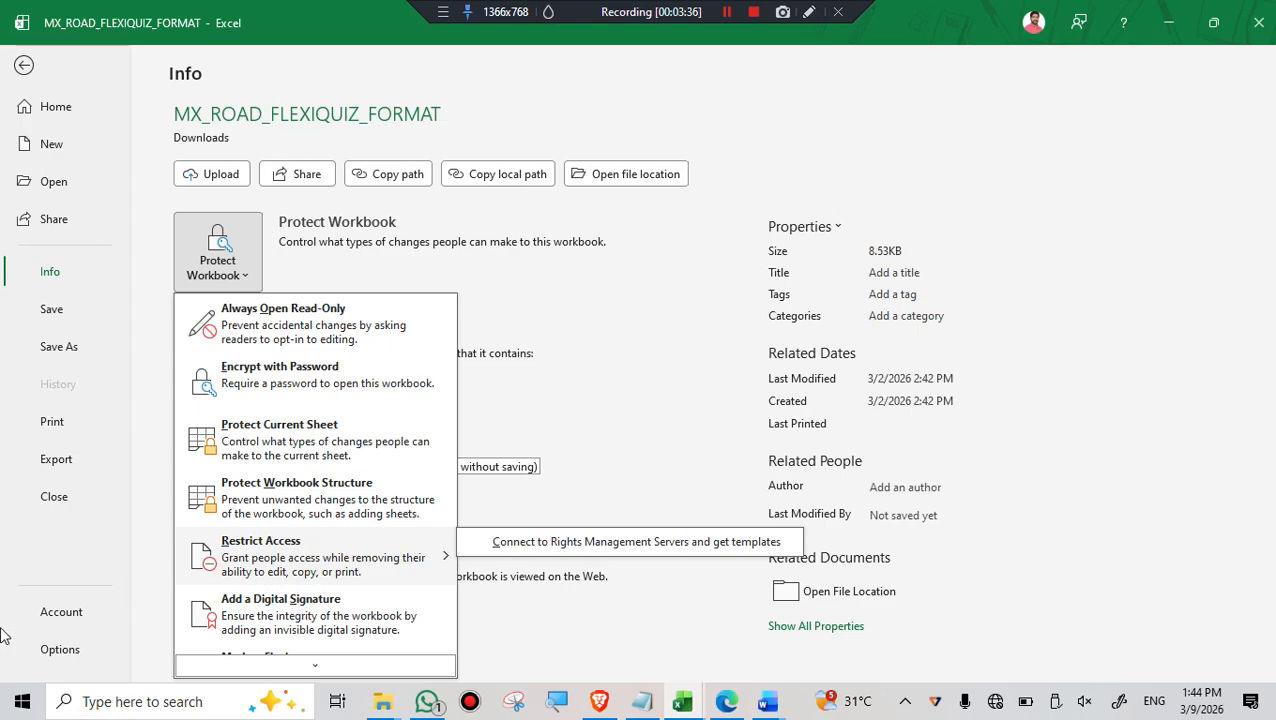
scroll(320, 575, down, 1)
scroll(322, 583, down, 1)
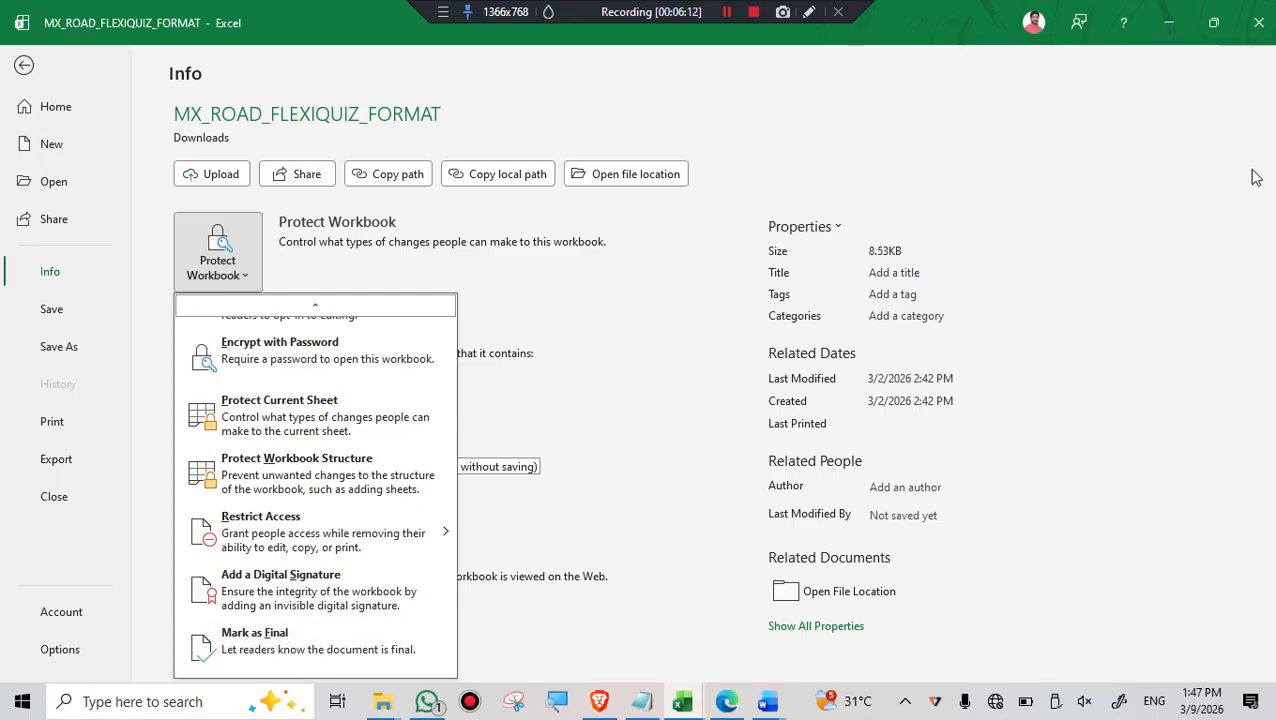
click(728, 14)
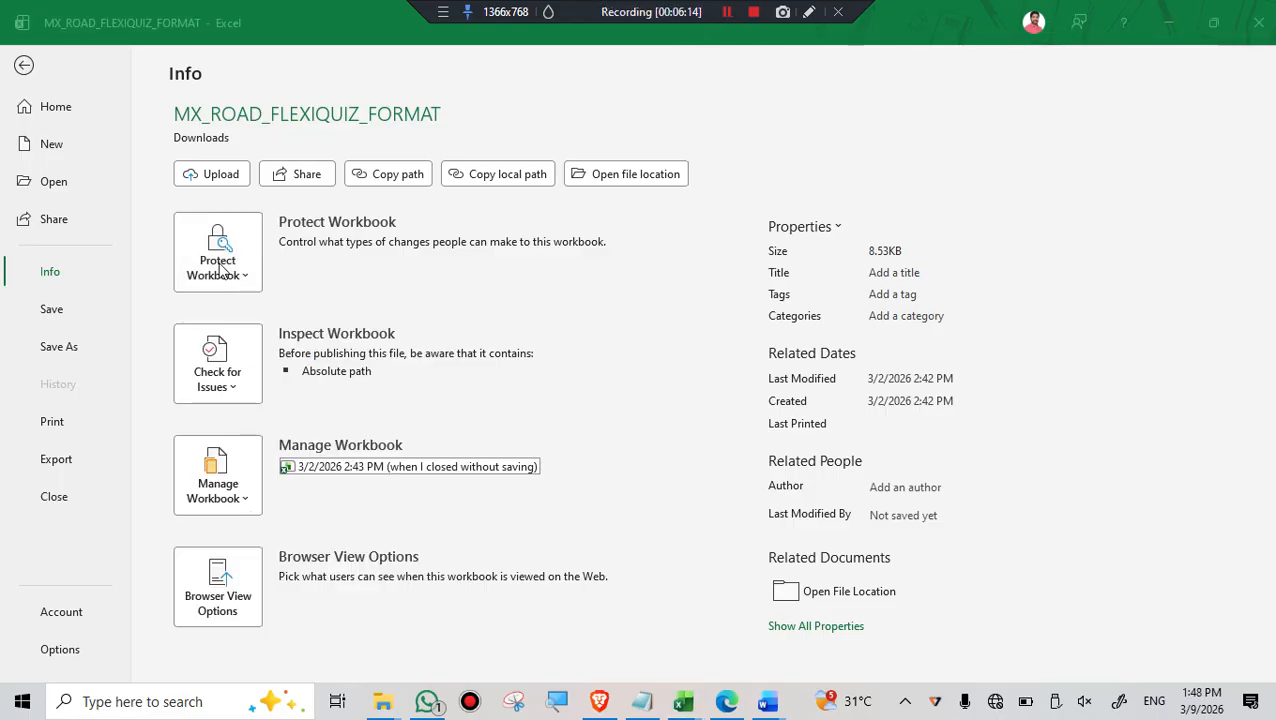
click(242, 278)
click(244, 280)
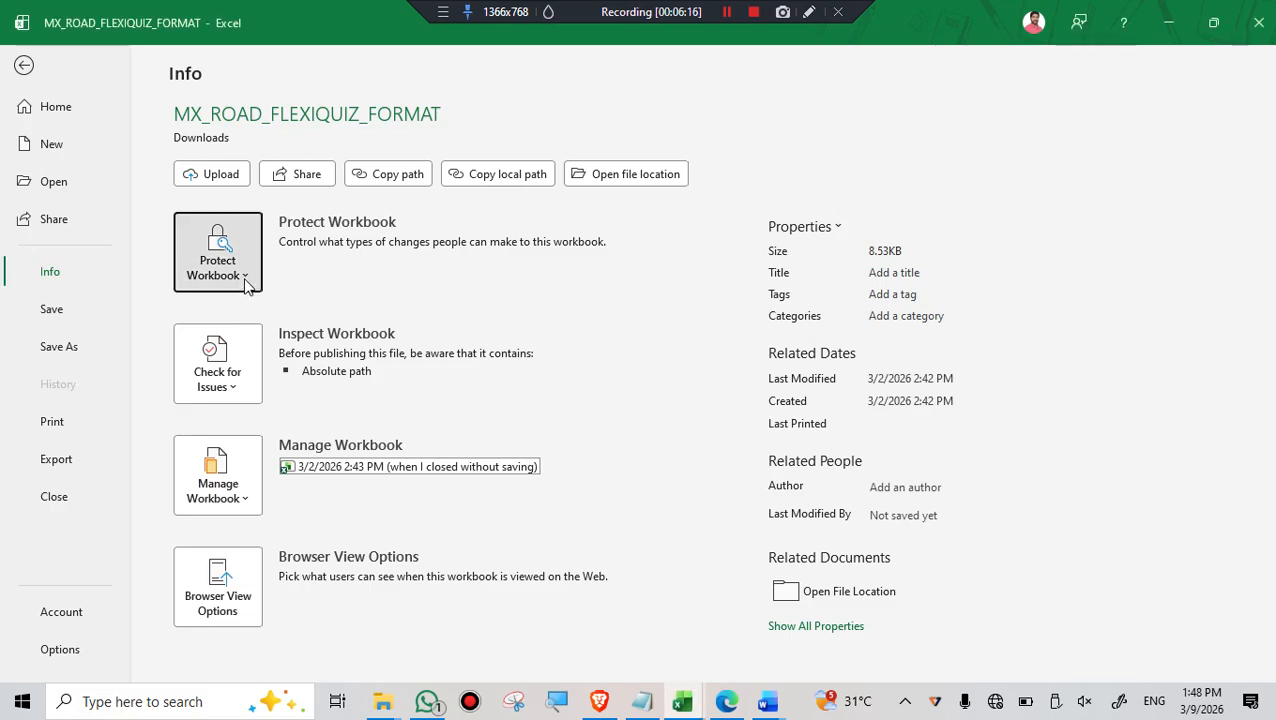
scroll(248, 500, down, 1)
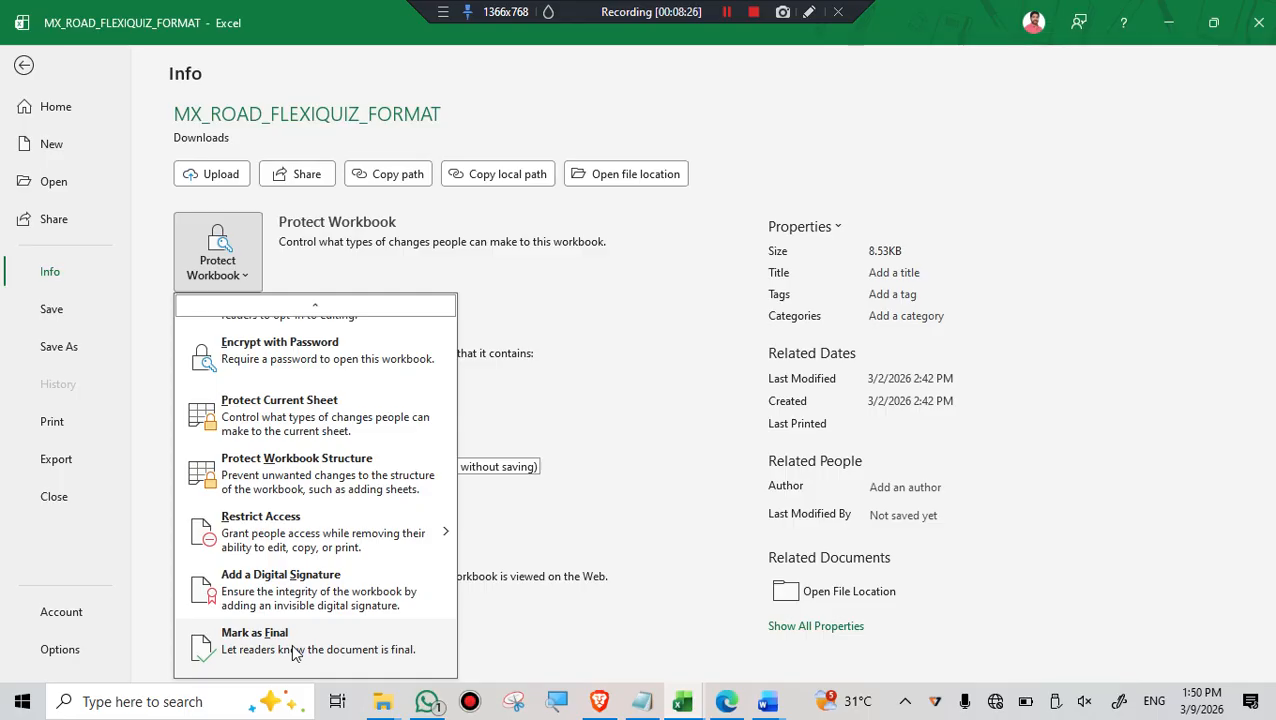
scroll(355, 406, up, 1)
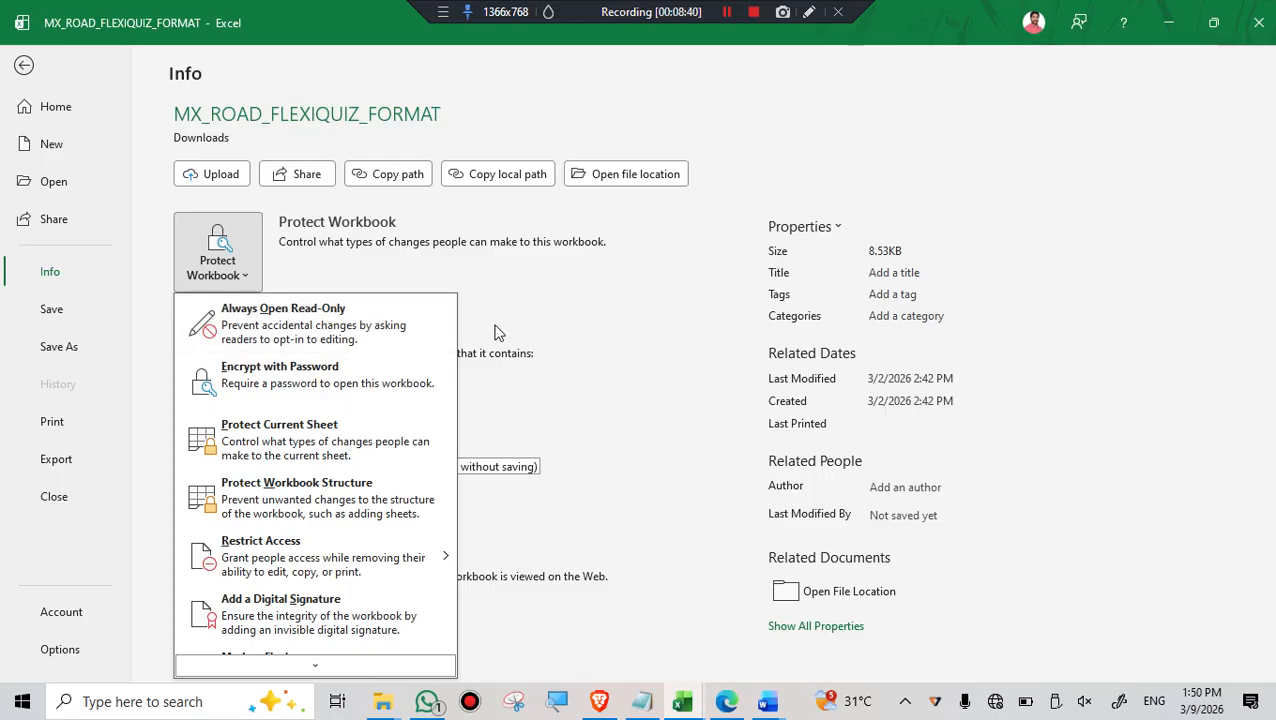
click(617, 310)
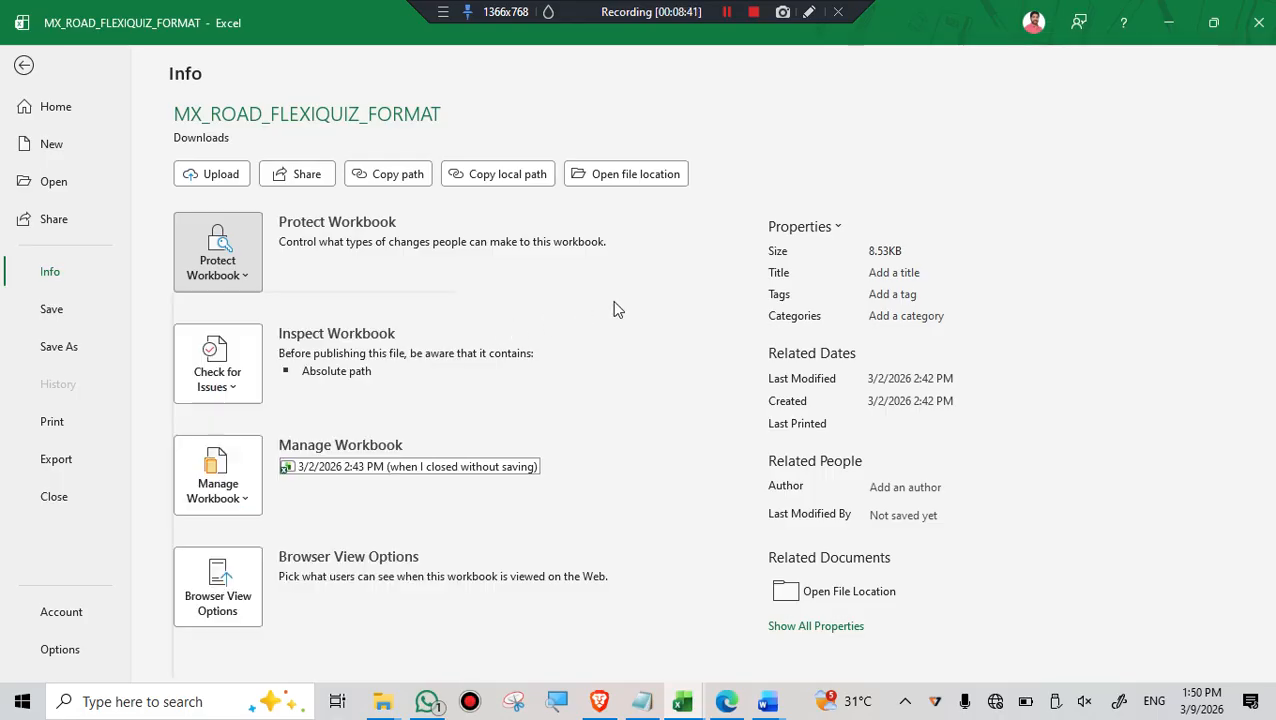
click(24, 65)
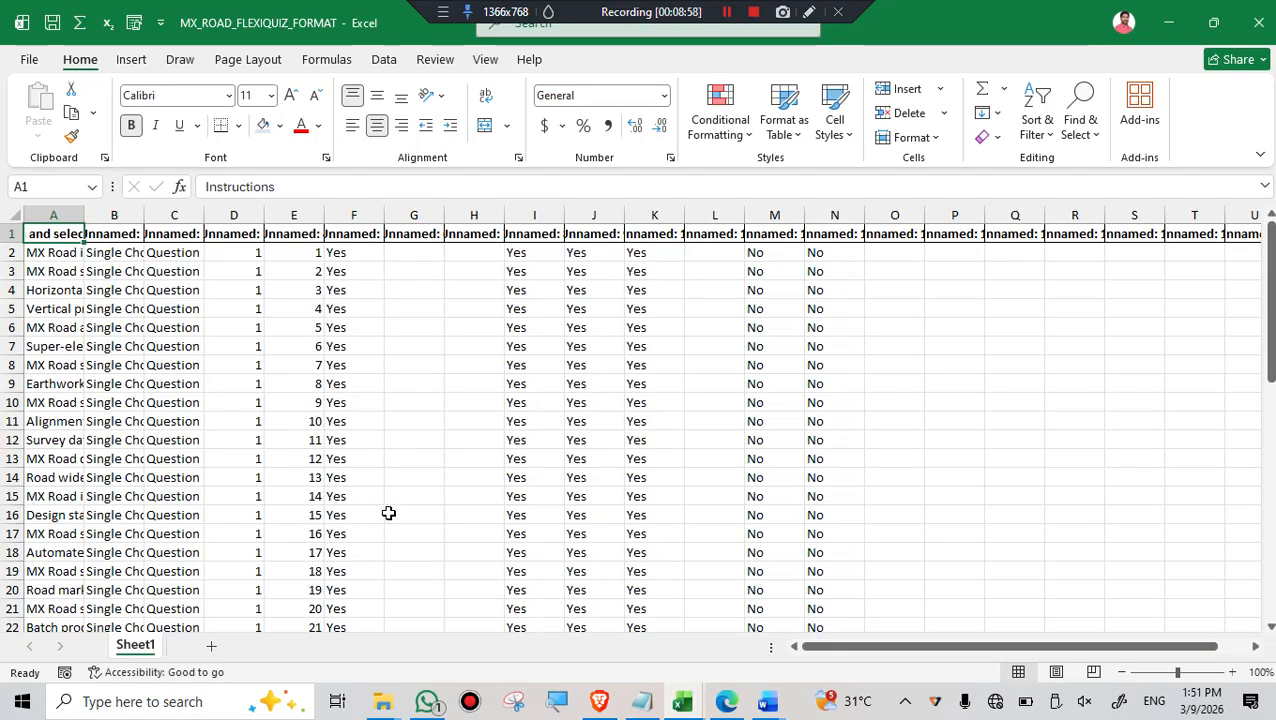
- Protect the workbook by setting it to Always Open Read-Only
click(30, 64)
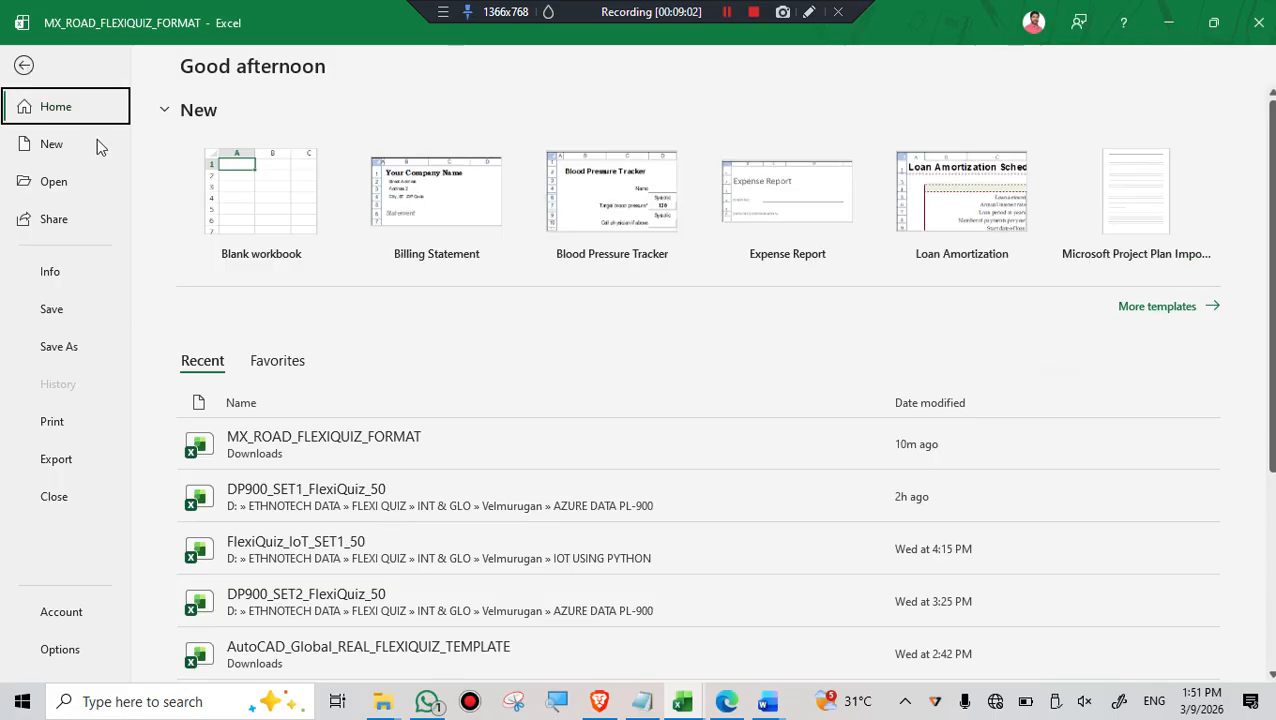
click(59, 277)
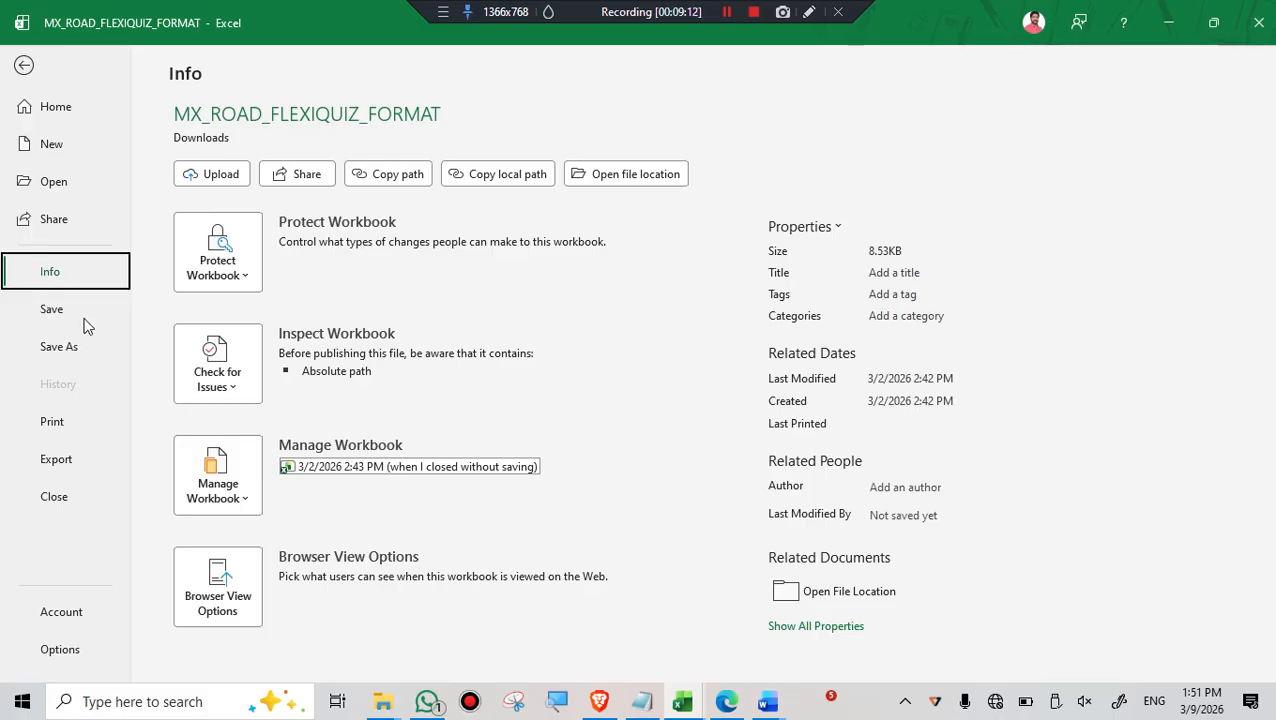
click(246, 278)
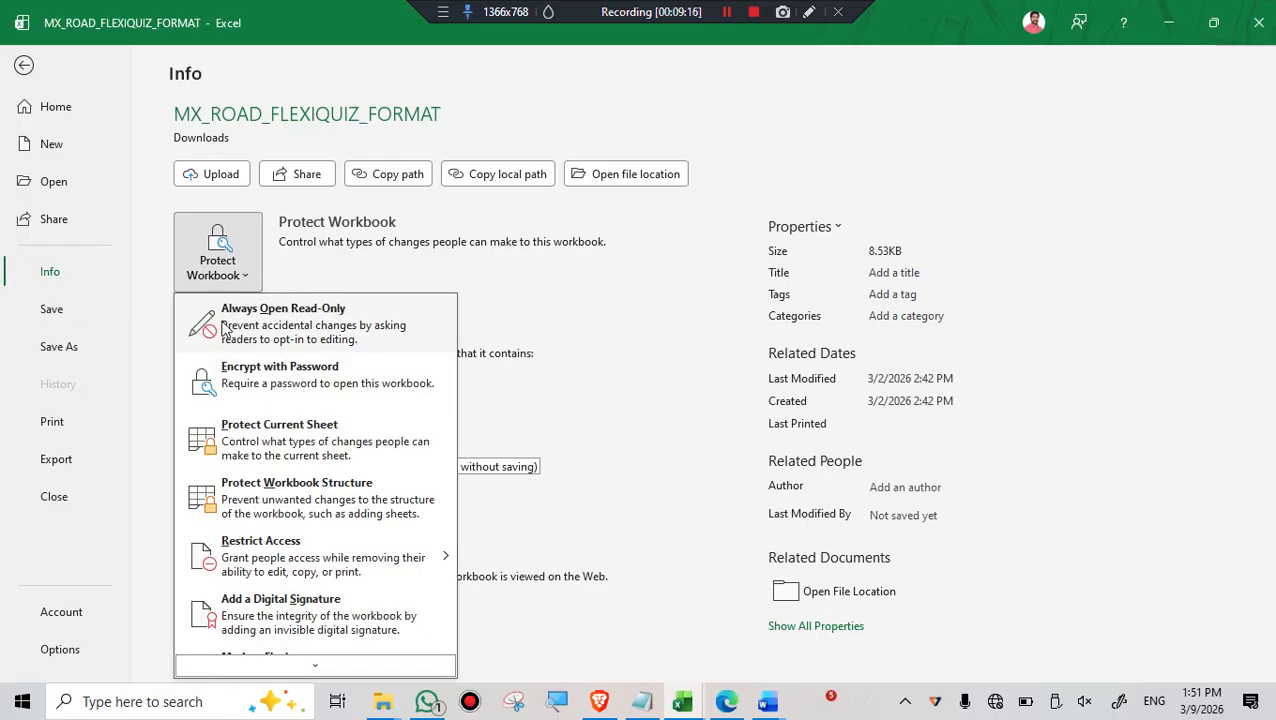
click(323, 332)
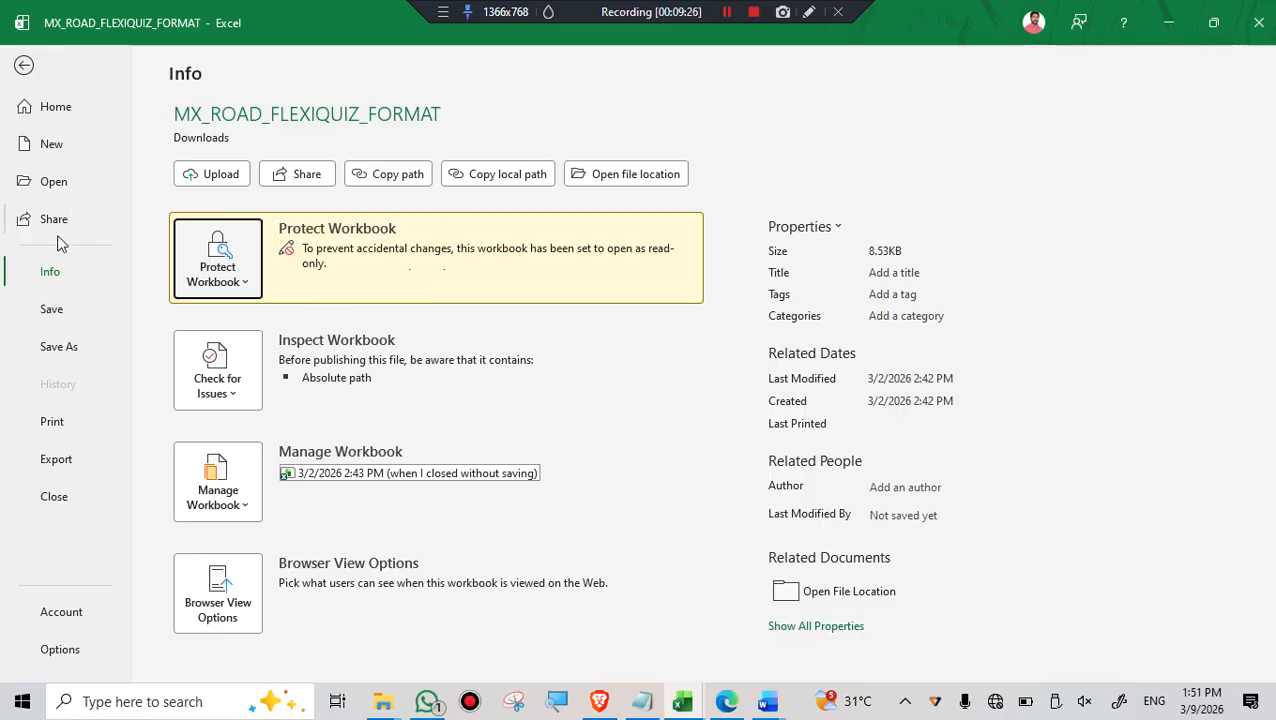
- Save a copy of the workbook in the Downloads folder under the name ALLWAYSRONLY
click(63, 348)
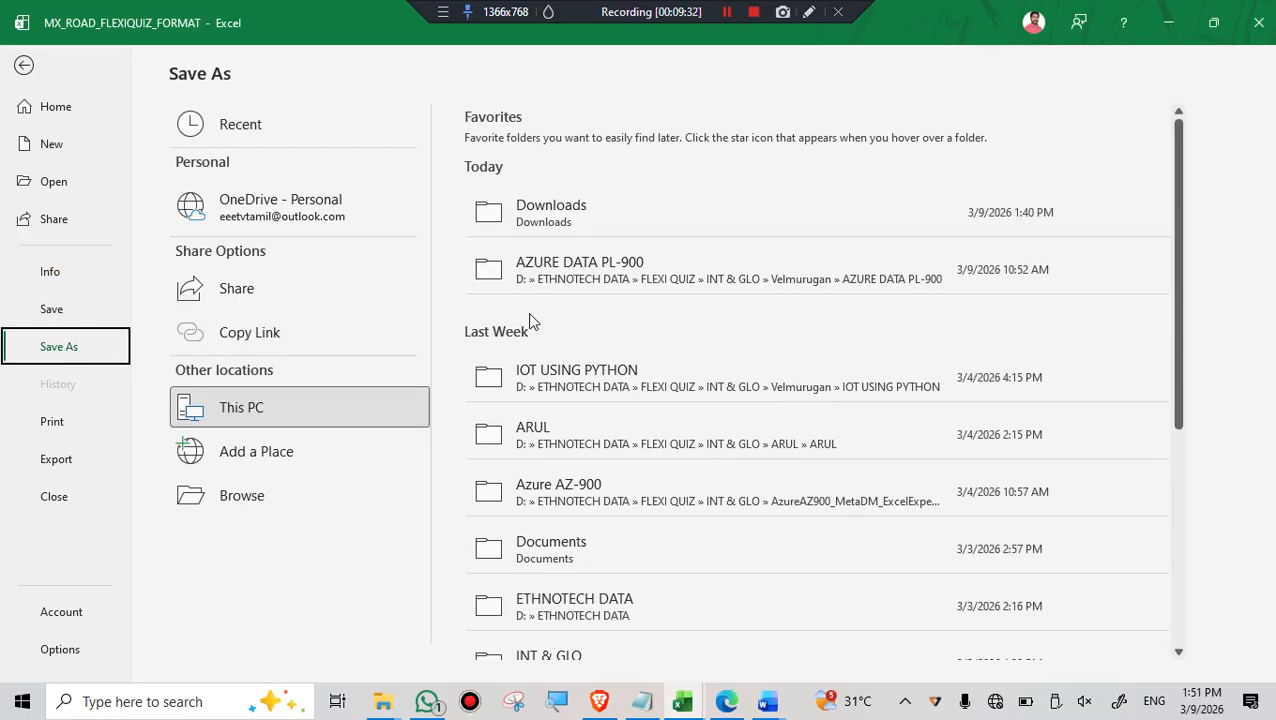
click(578, 222)
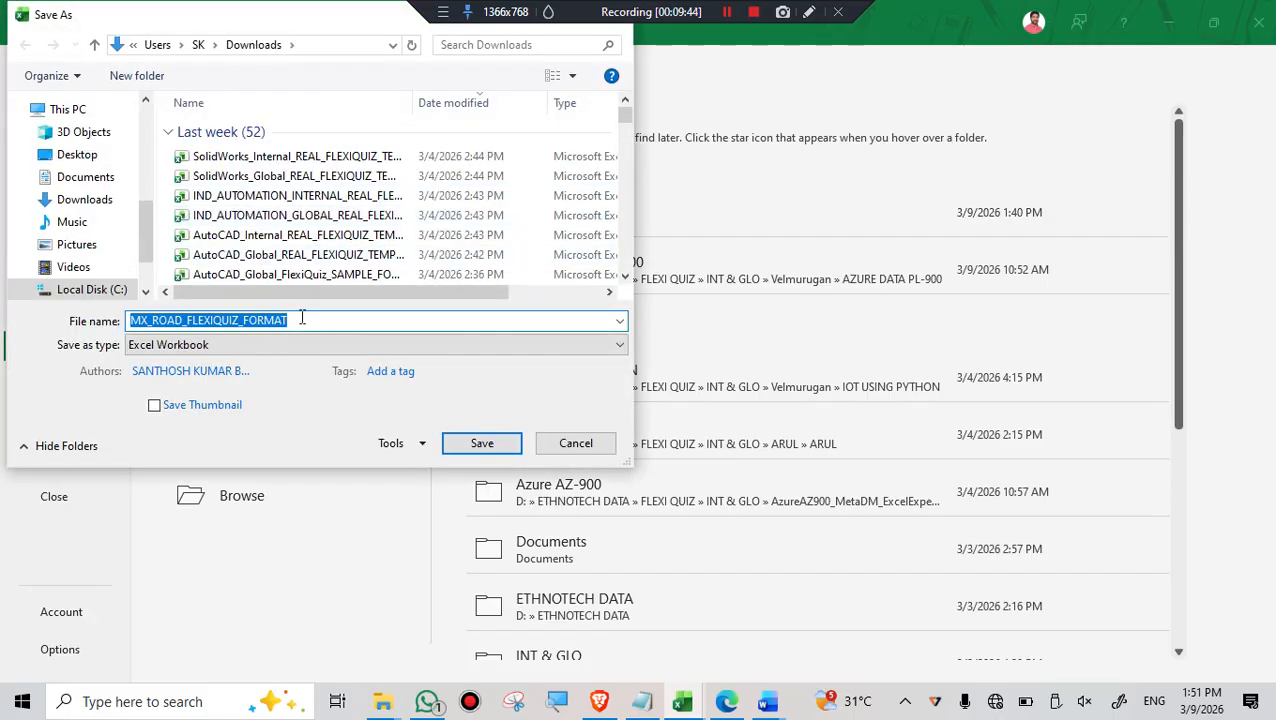
text(a)
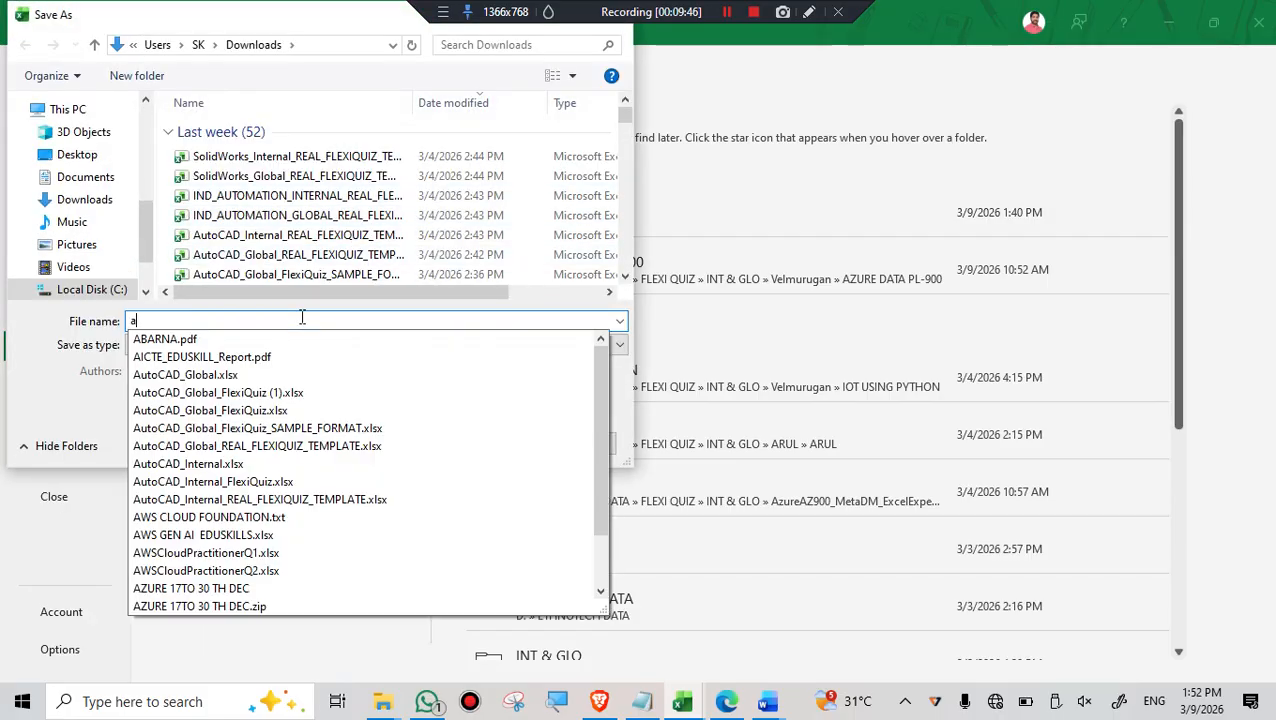
text(roly)
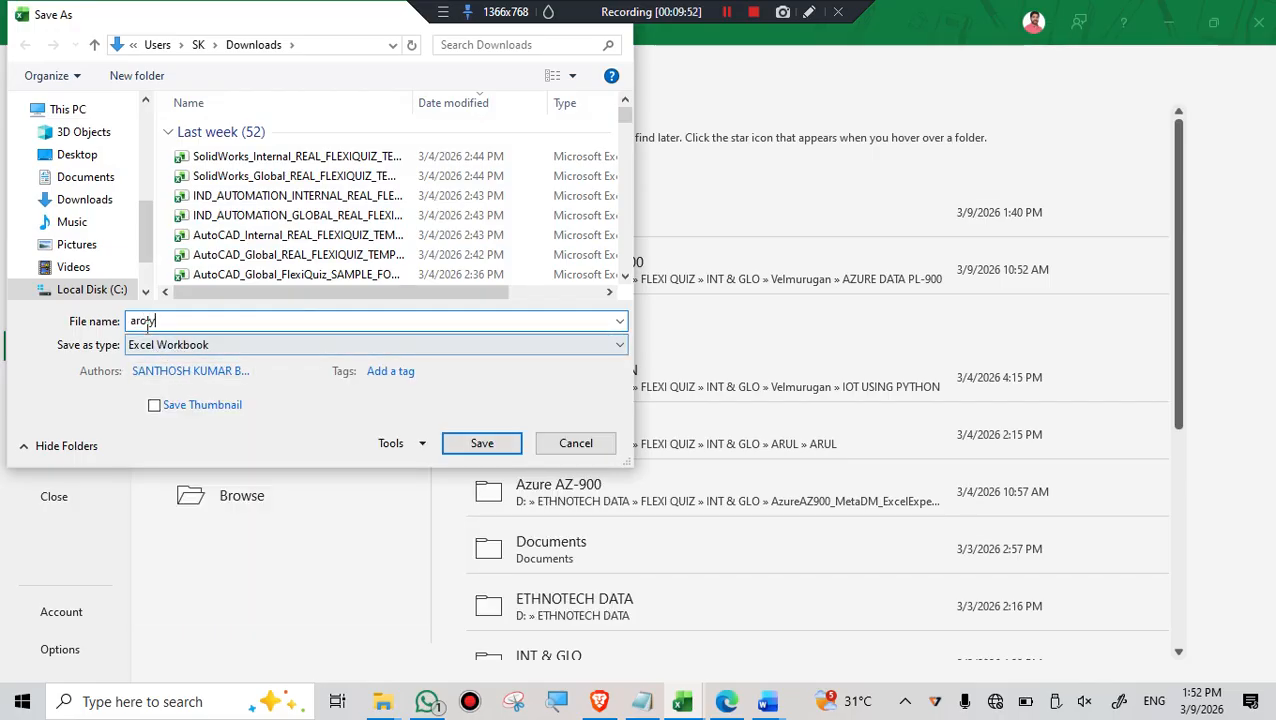
drag(182, 316, 84, 320)
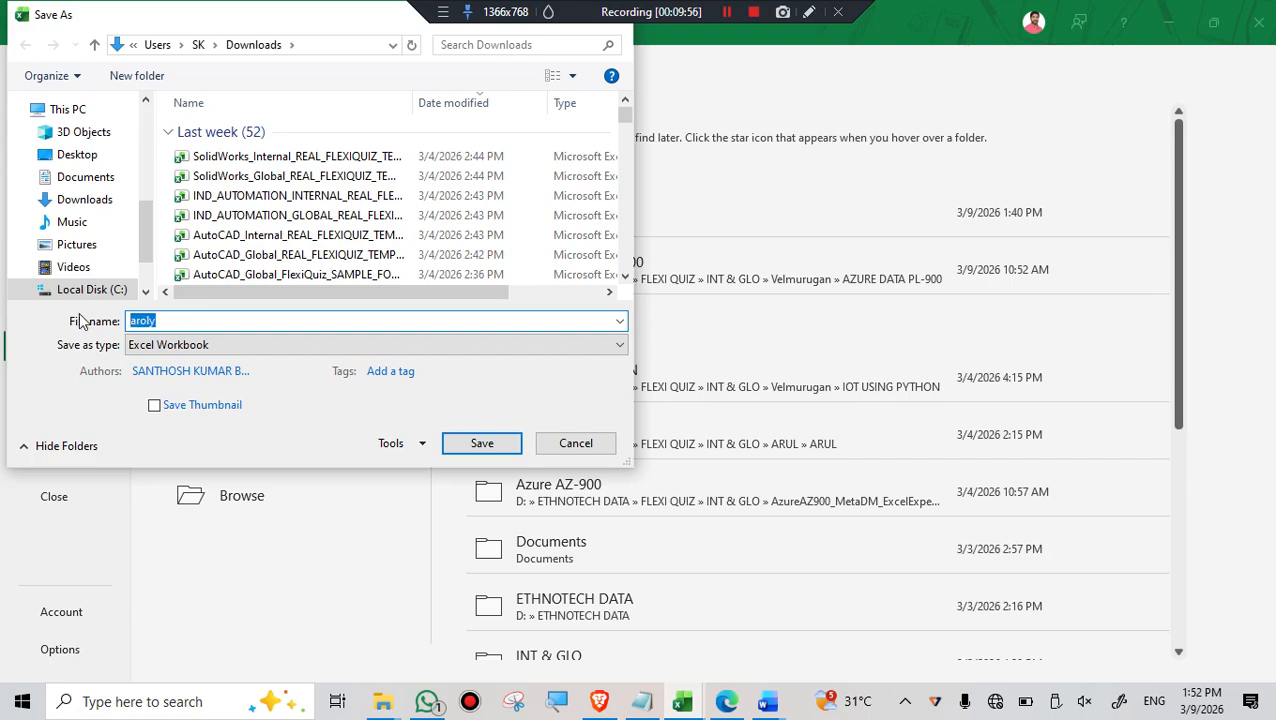
text(ALLWAYSRO)
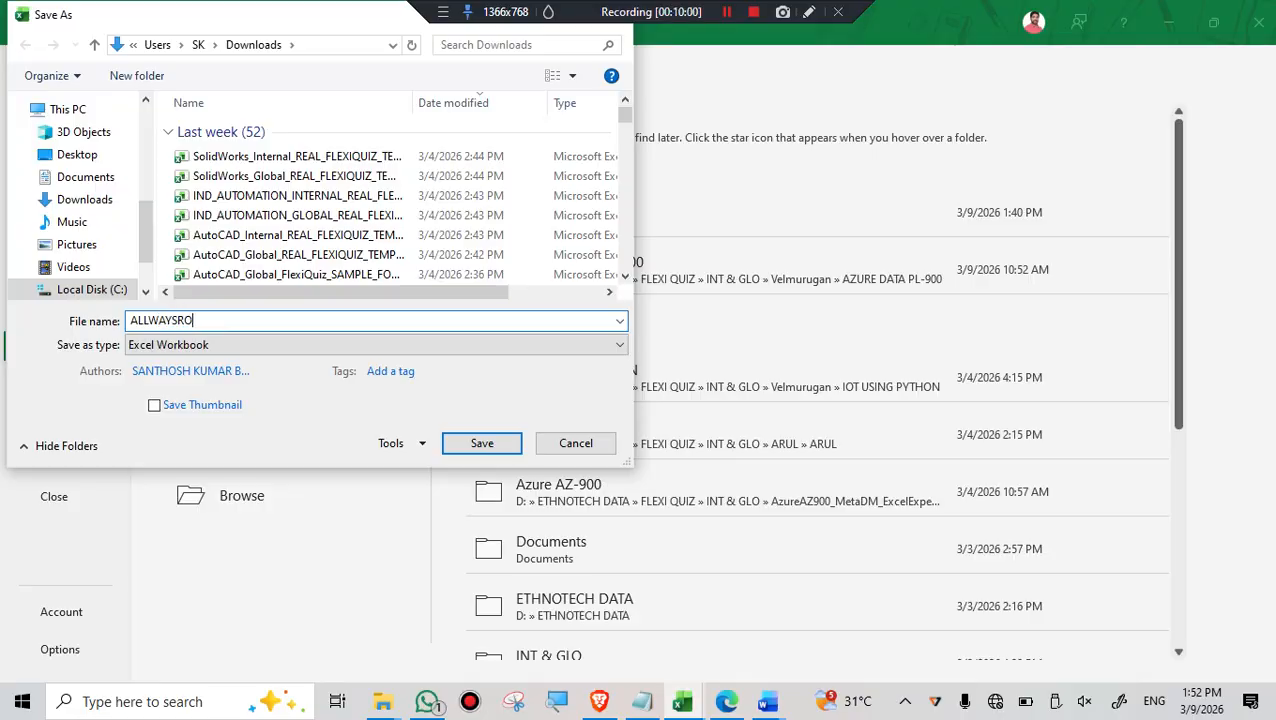
text(NLY)
click(471, 444)
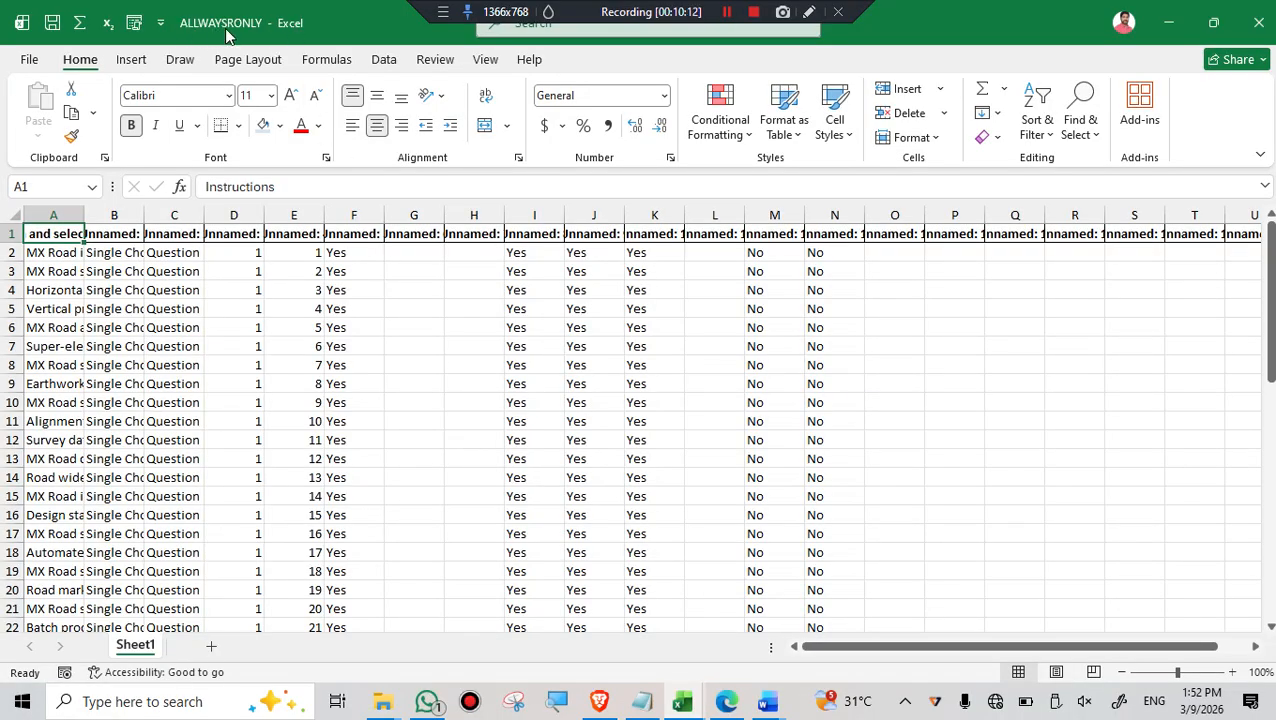
- Close the workbook and reopen ALLWAYSRONLY from the Downloads folder in File Explorer, accepting the read-only mode
click(1258, 22)
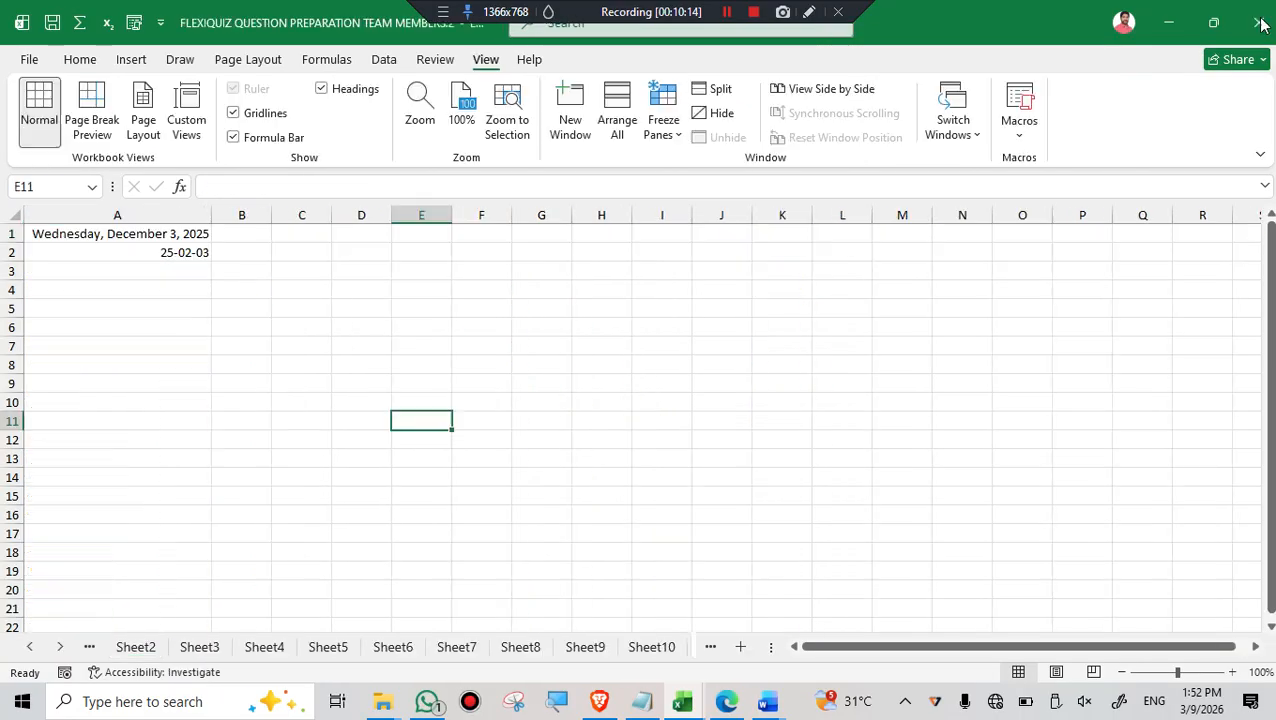
click(383, 701)
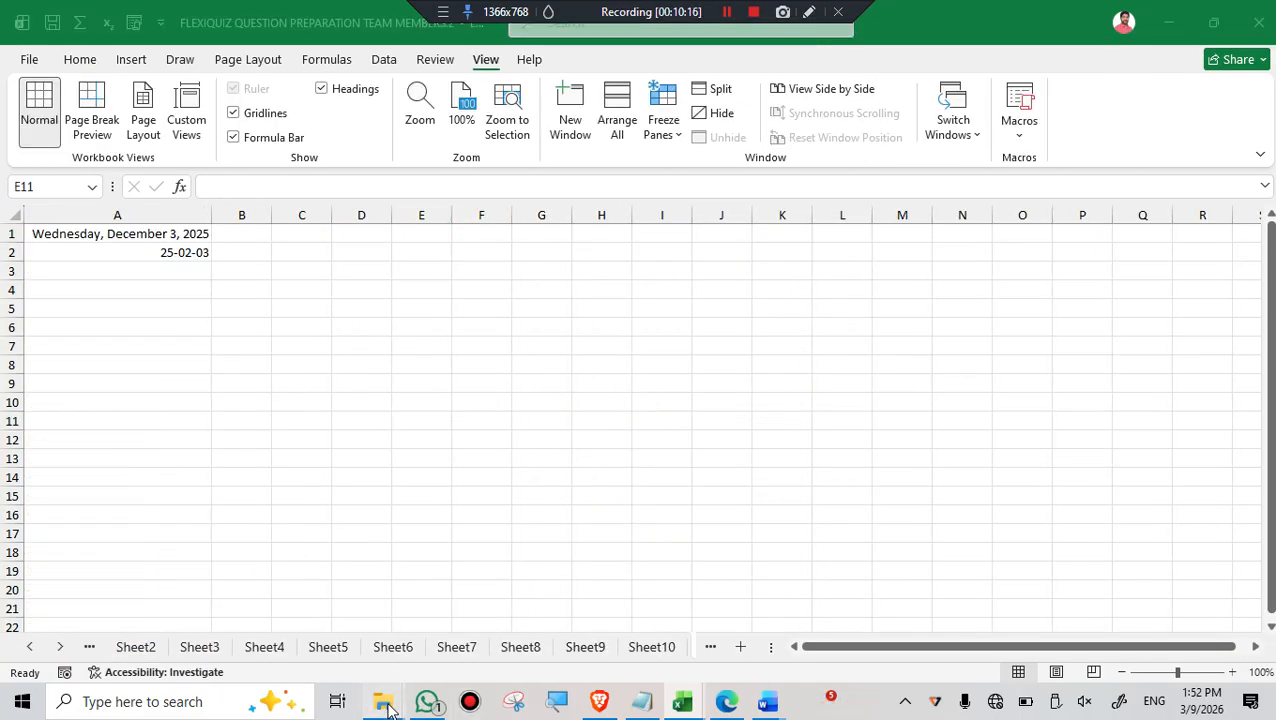
click(562, 627)
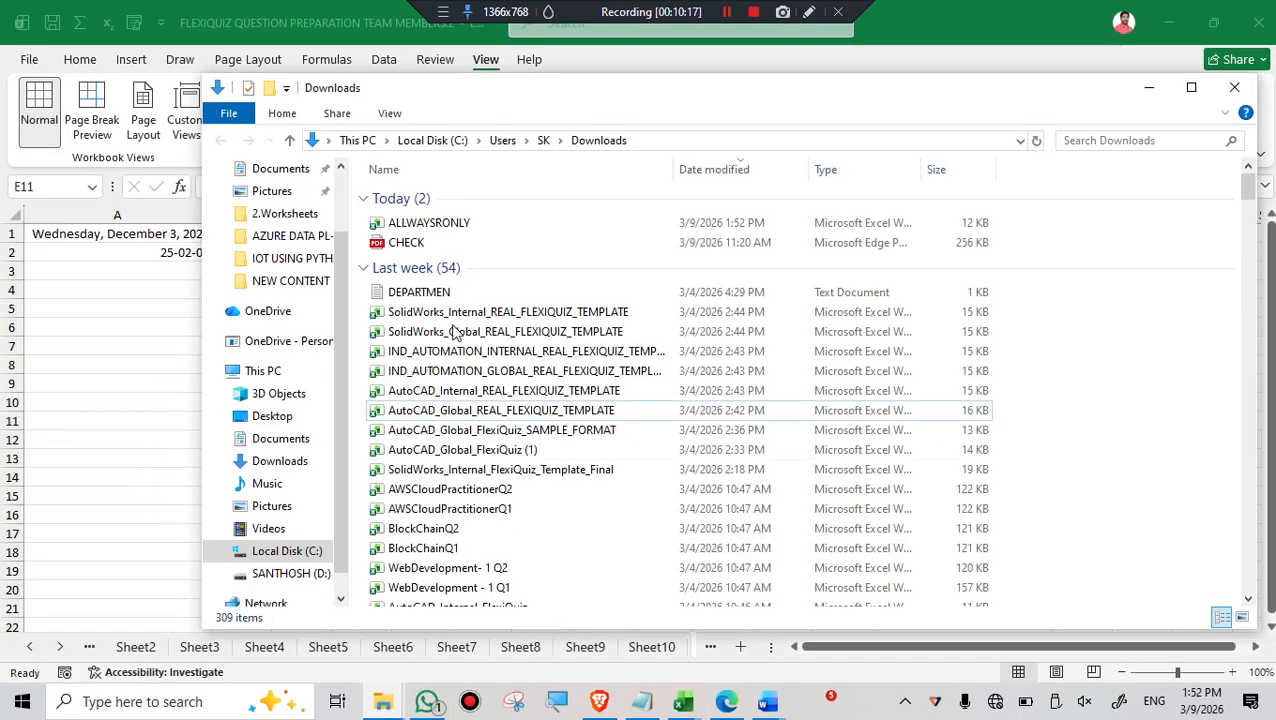
double_click(457, 229)
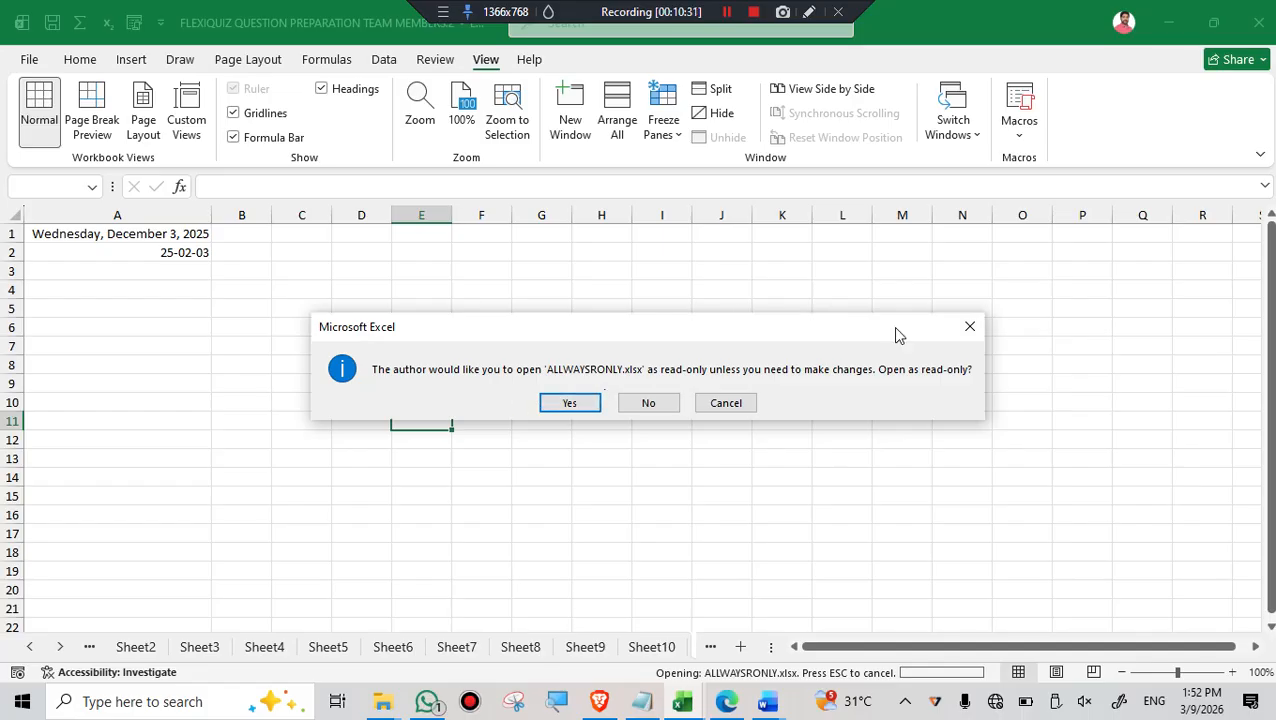
click(556, 707)
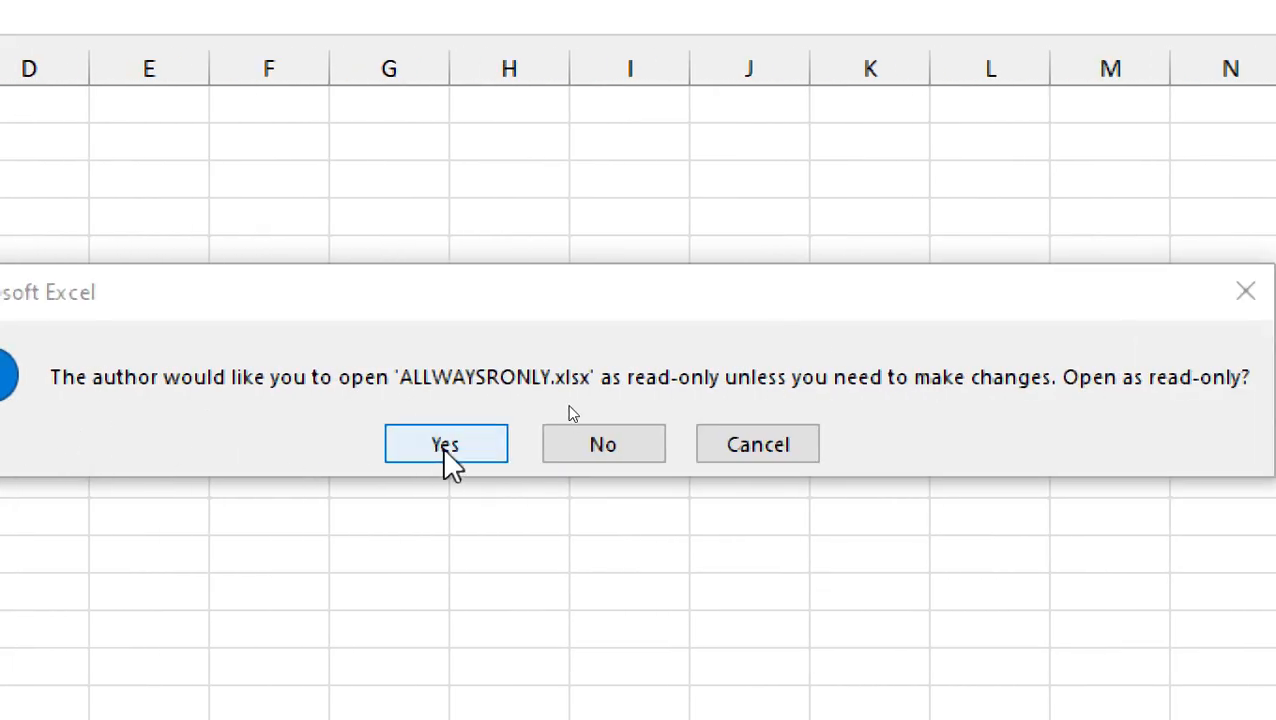
click(287, 446)
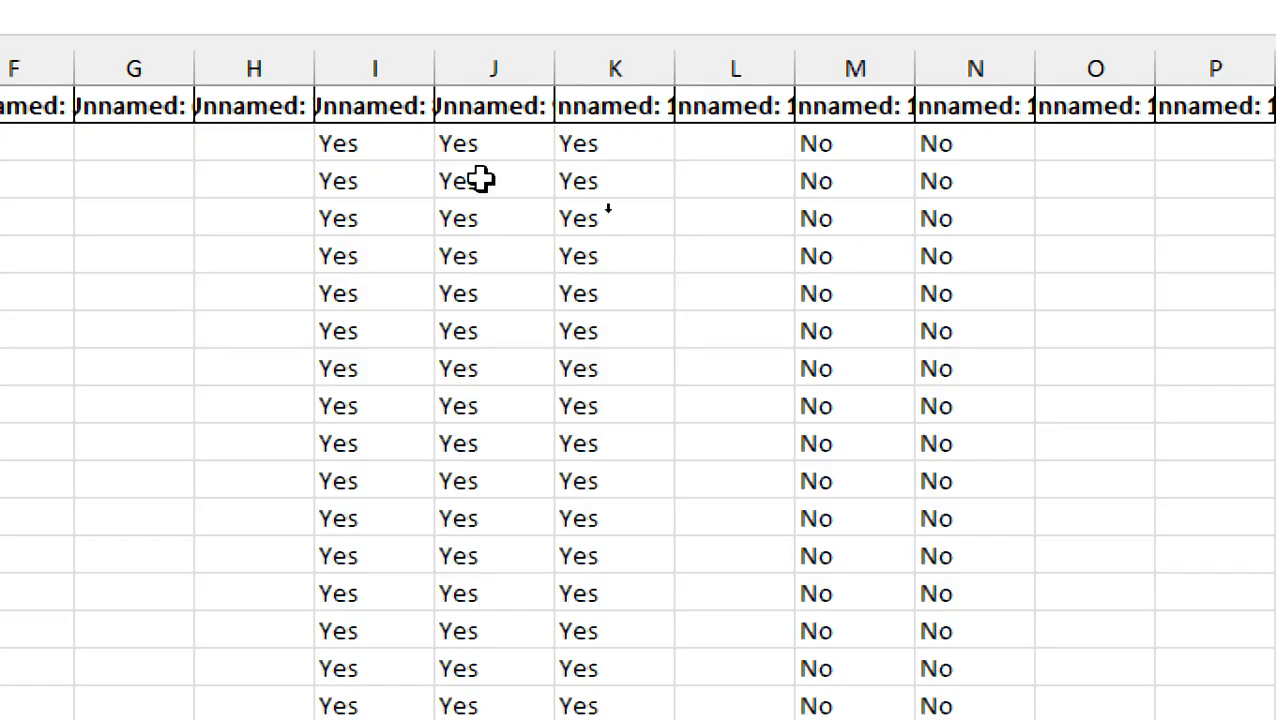
- Close the screen magnifier and enter the test text DFDFDFDF in cell G13 of the read-only workbook
click(499, 218)
click(532, 293)
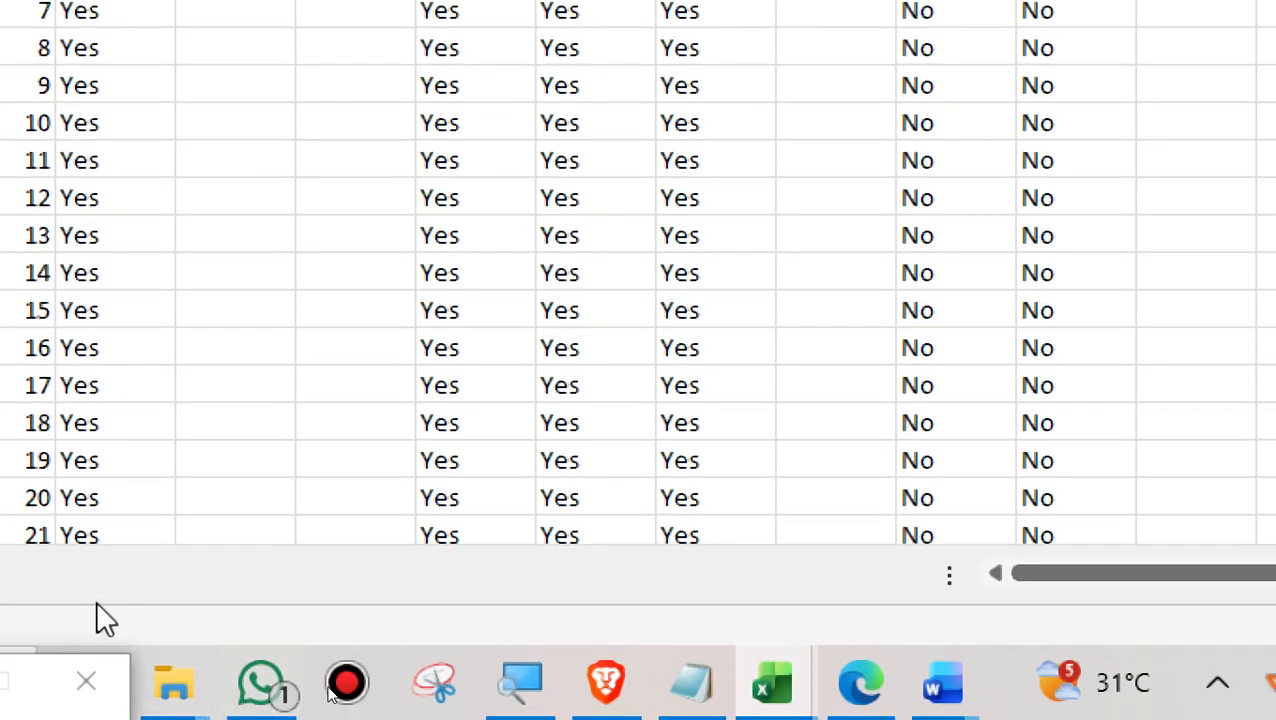
click(95, 695)
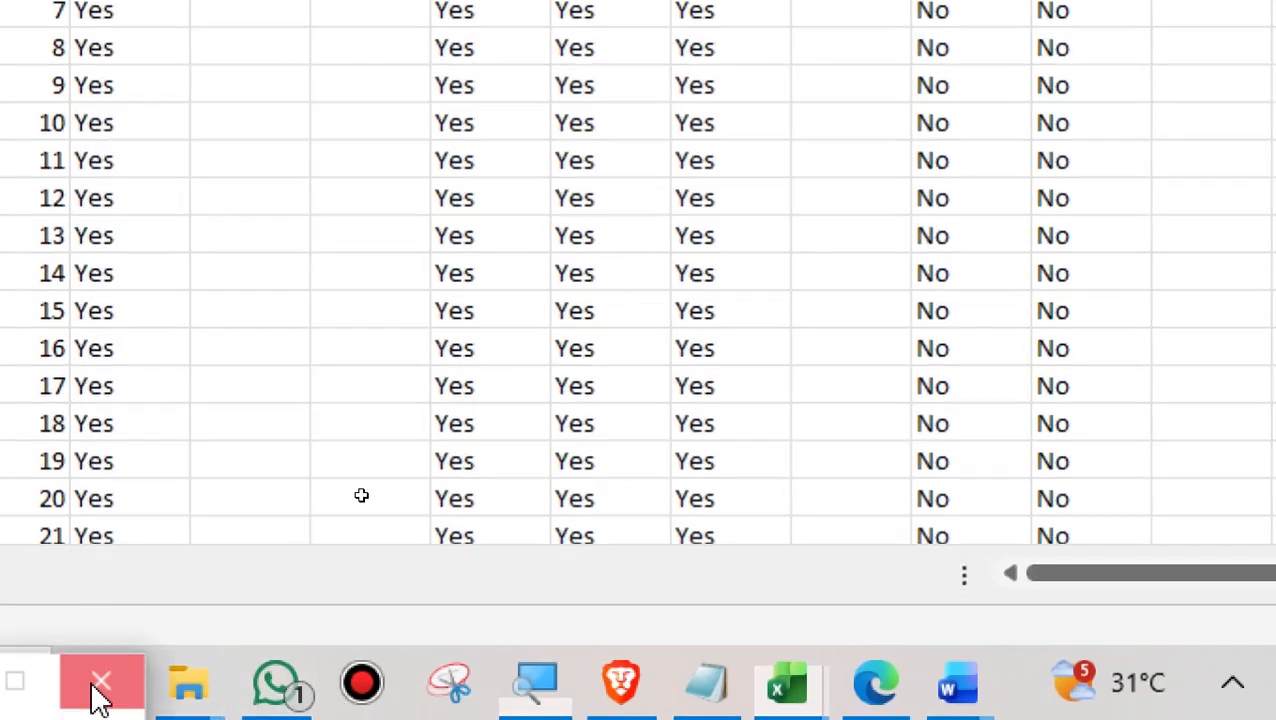
click(215, 235)
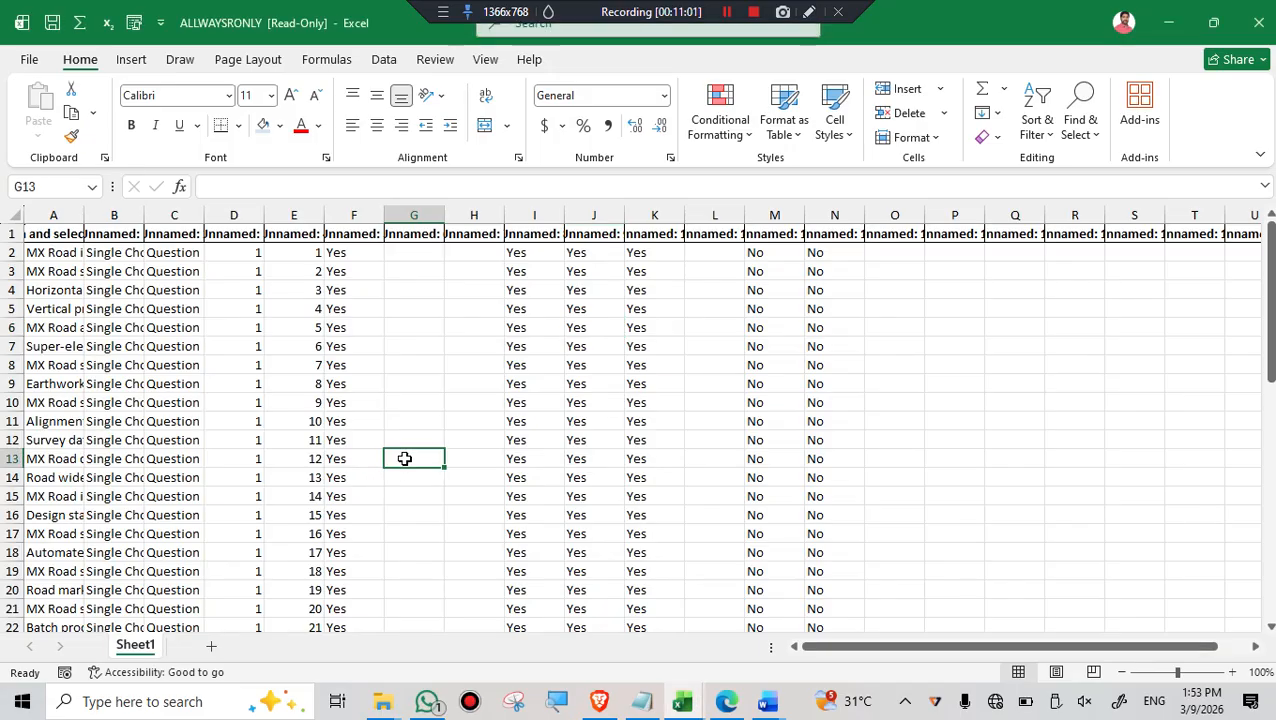
text(DFDFDFDF)
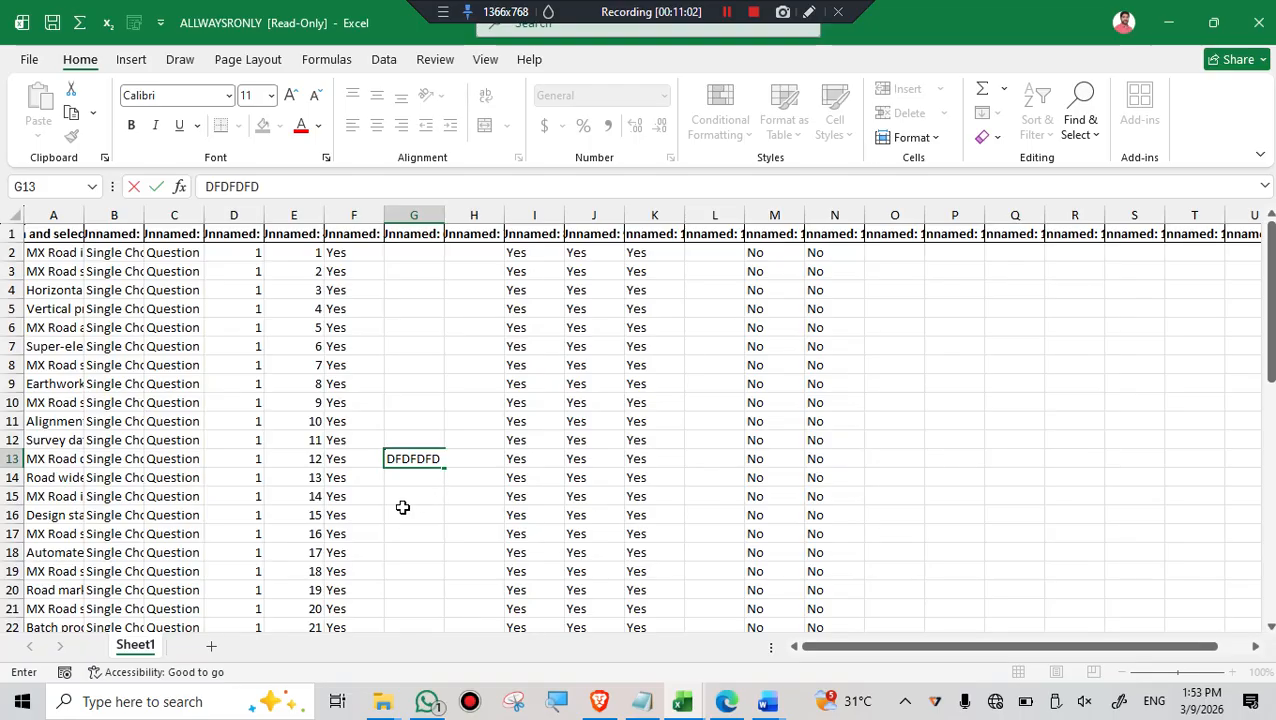
click(402, 512)
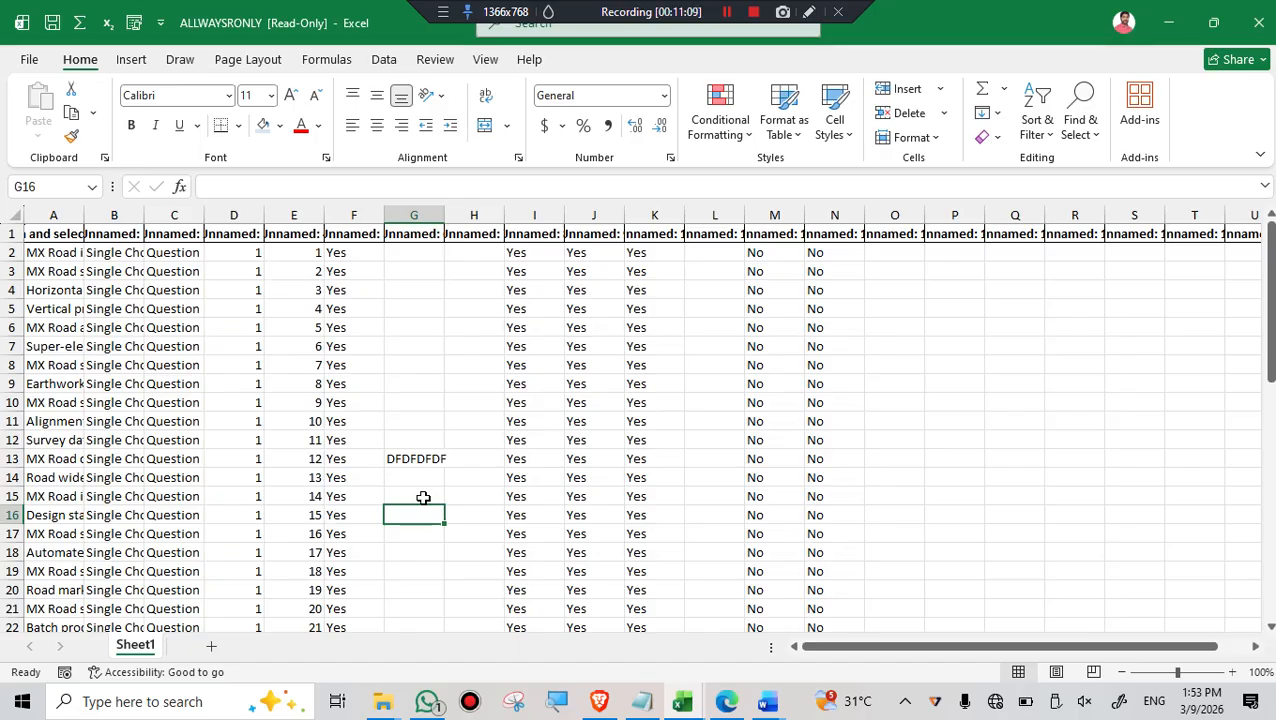
click(421, 474)
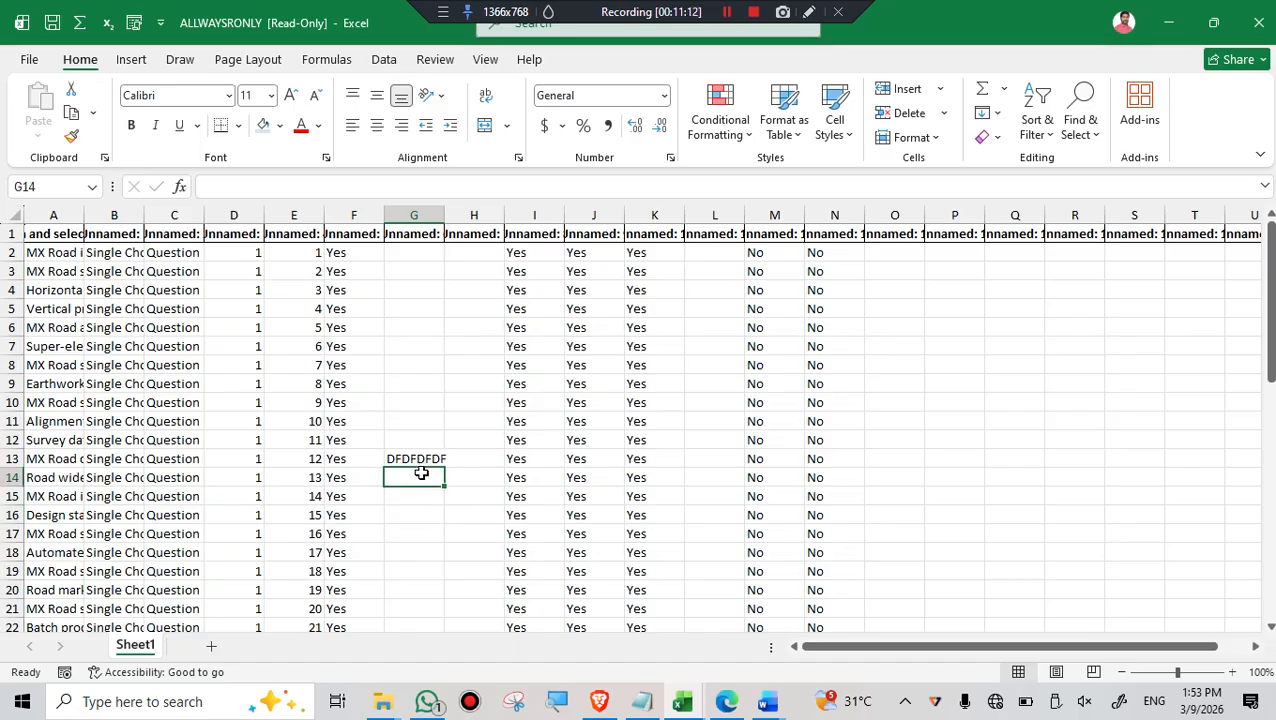
- Close the read-only workbook, saving its changes as a new workbook named RONLY in the Downloads folder
click(1258, 22)
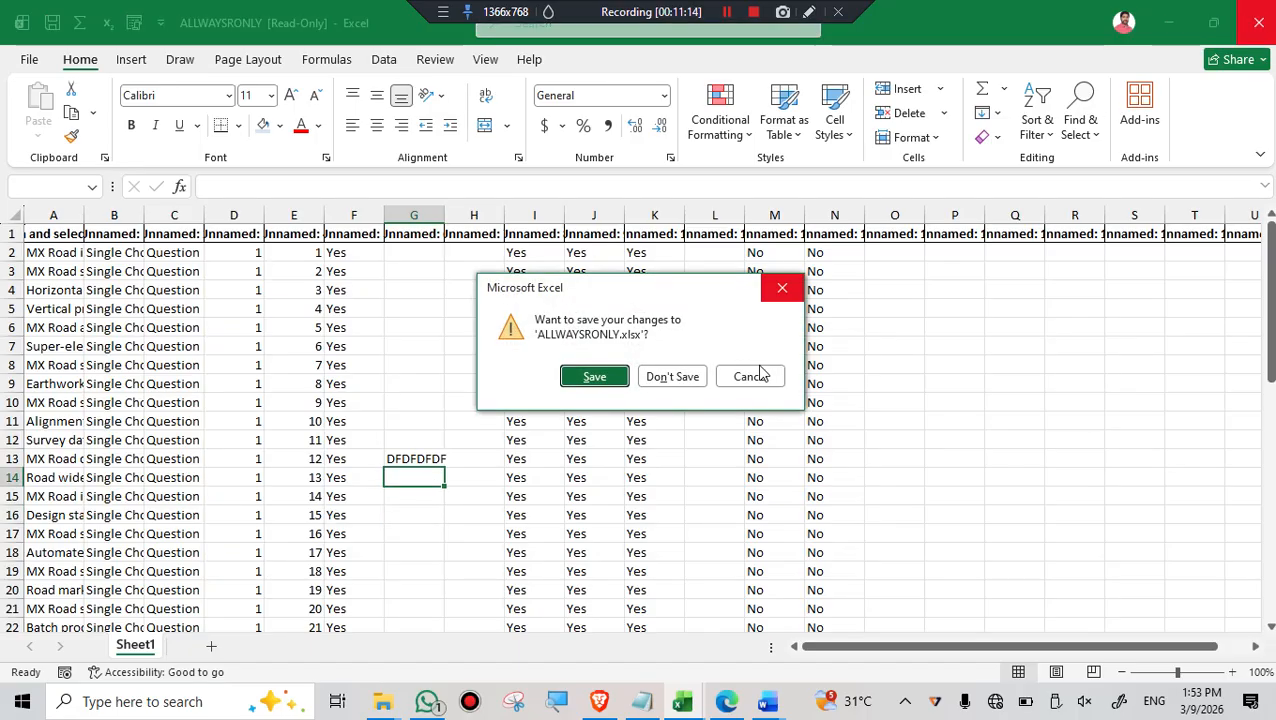
click(592, 377)
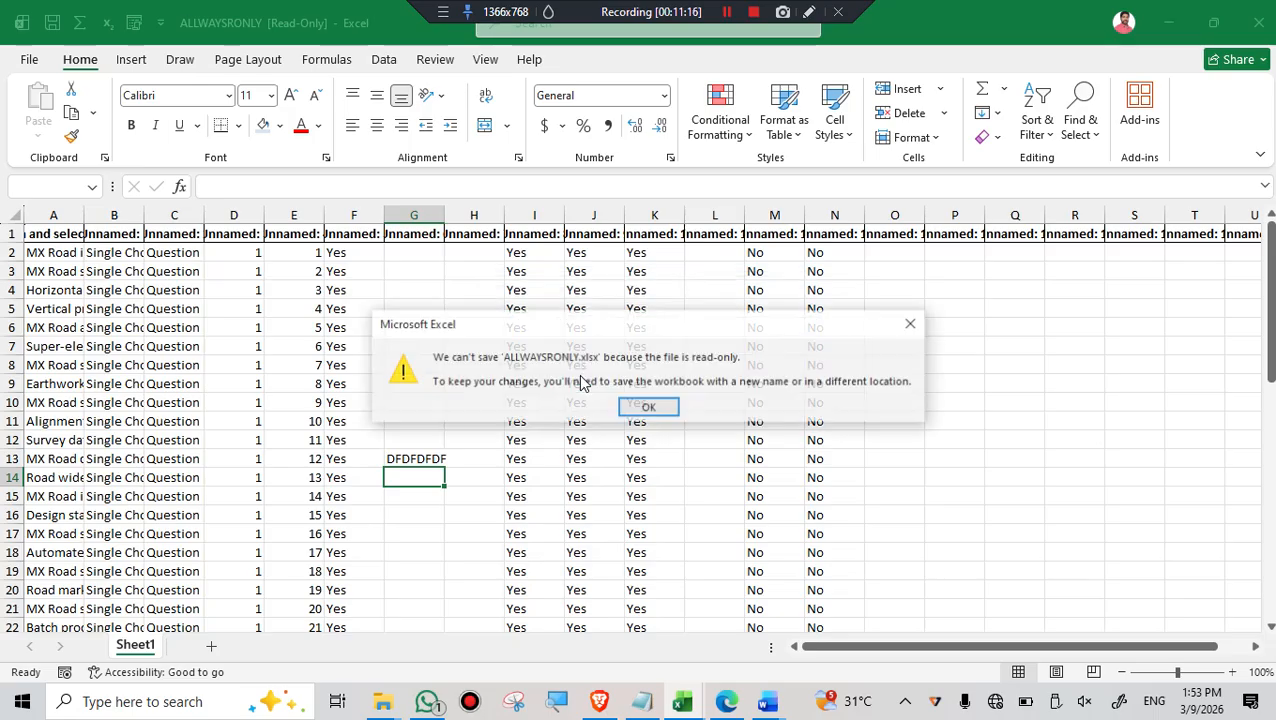
click(645, 409)
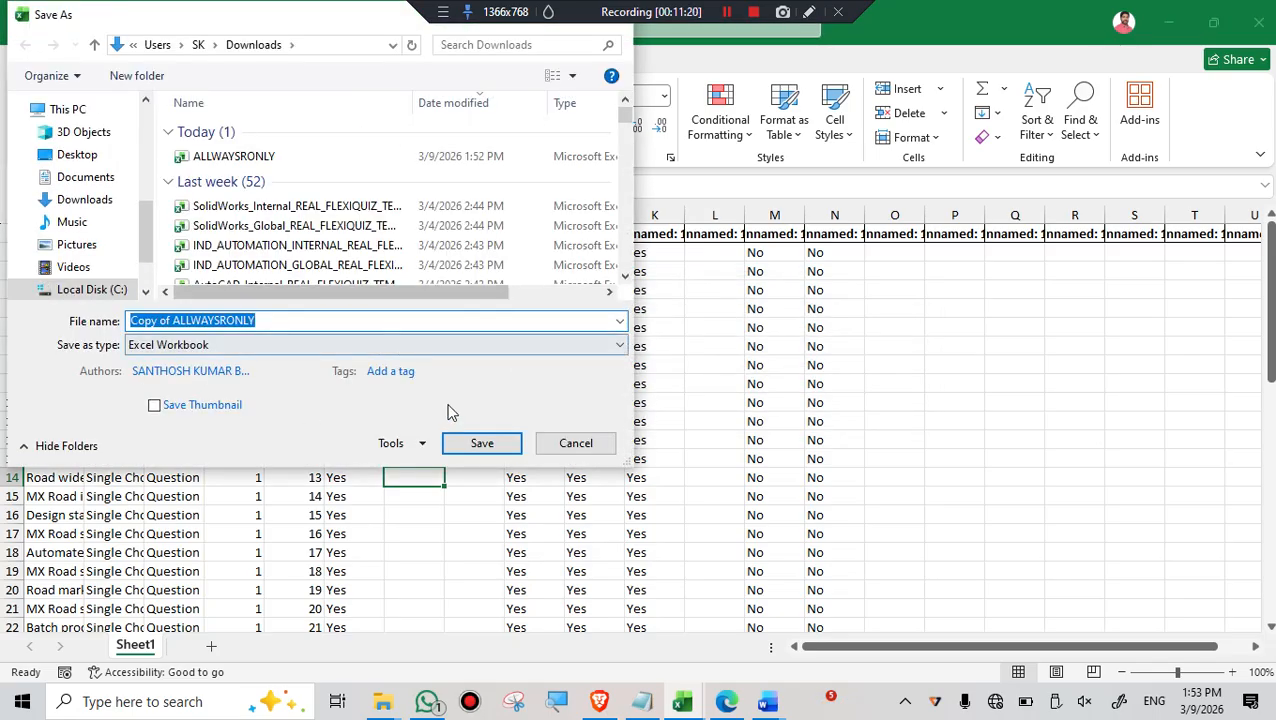
text(DFDD)
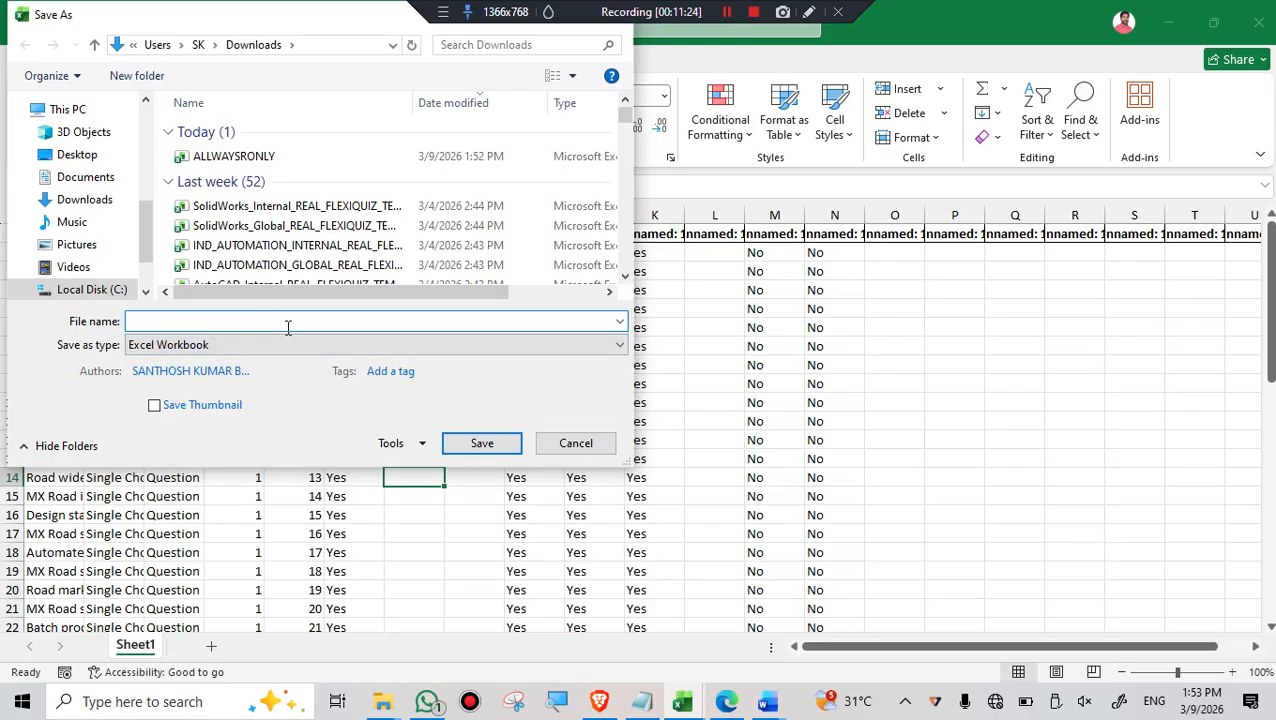
text(RONLY)
click(482, 443)
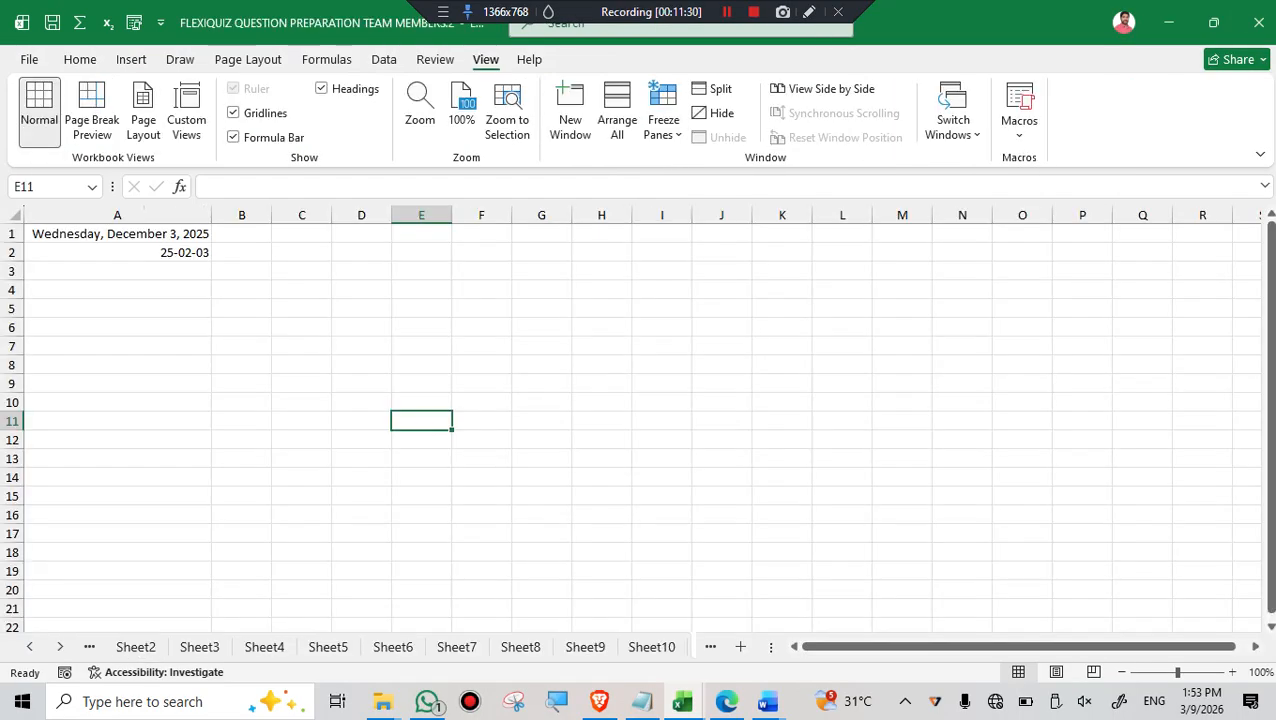
- Reopen ALLWAYSRONLY from the Downloads folder in File Explorer, declining the read-only mode
click(1170, 24)
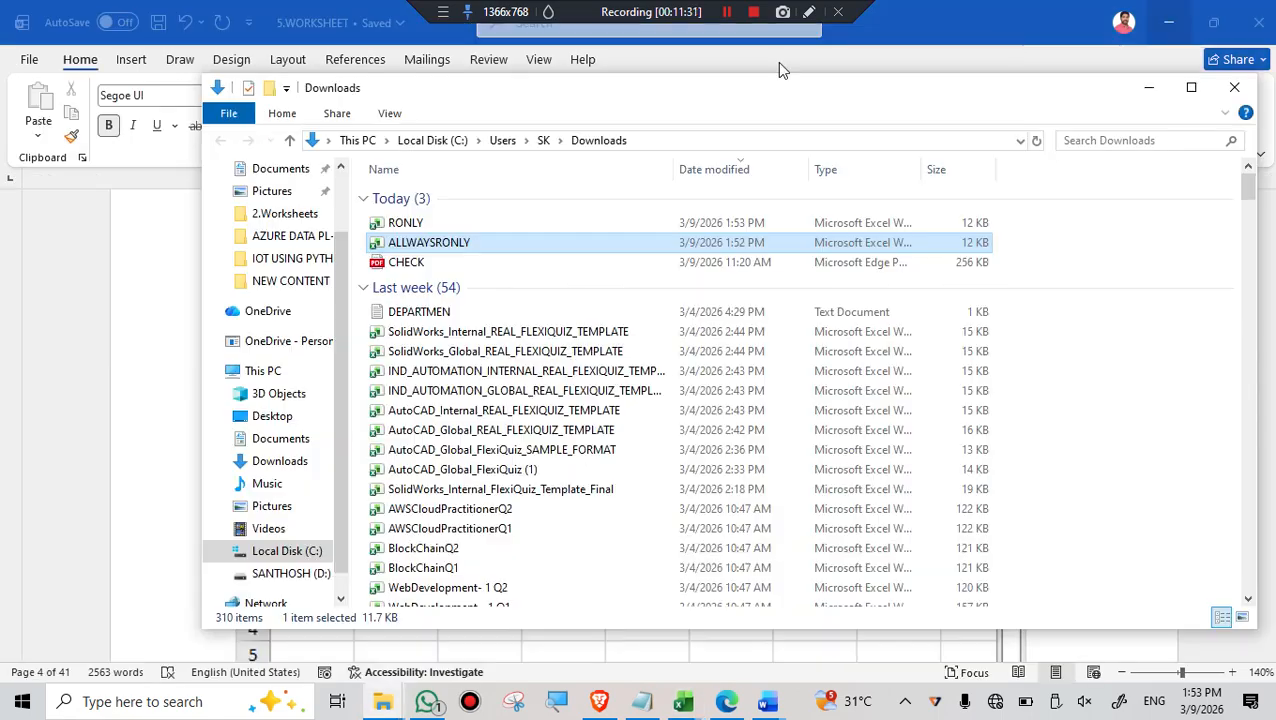
double_click(430, 248)
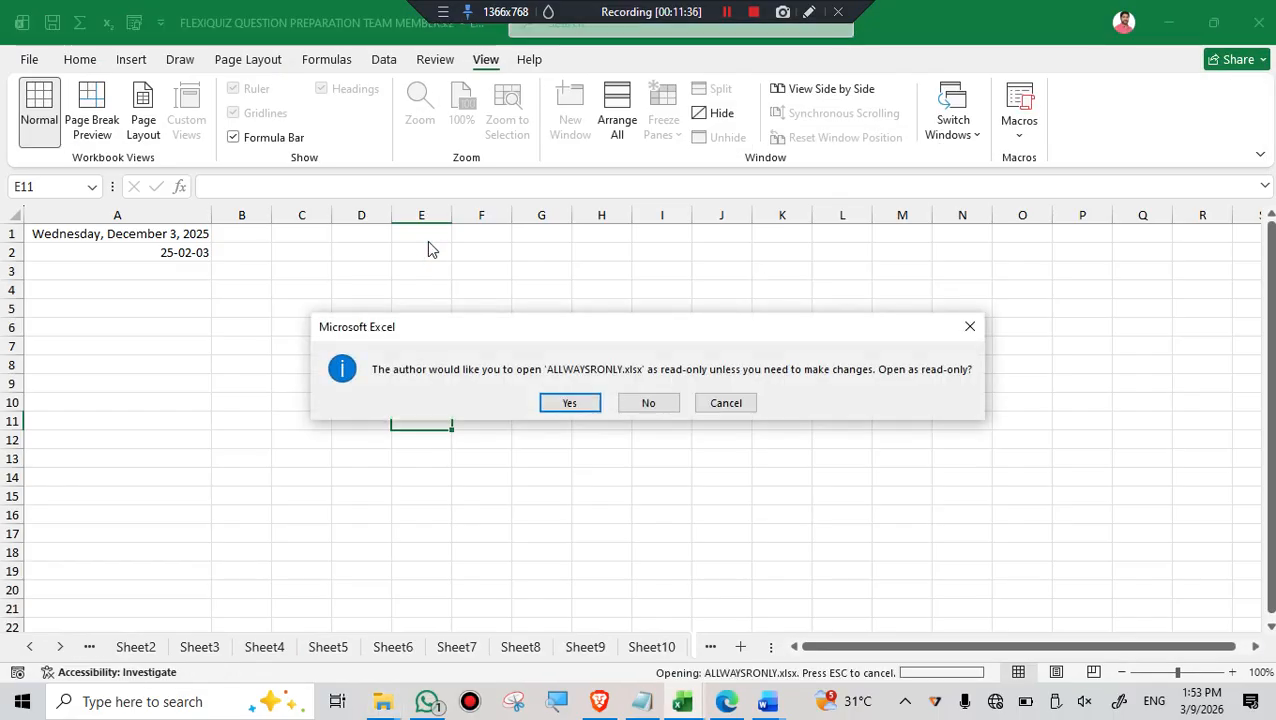
click(646, 408)
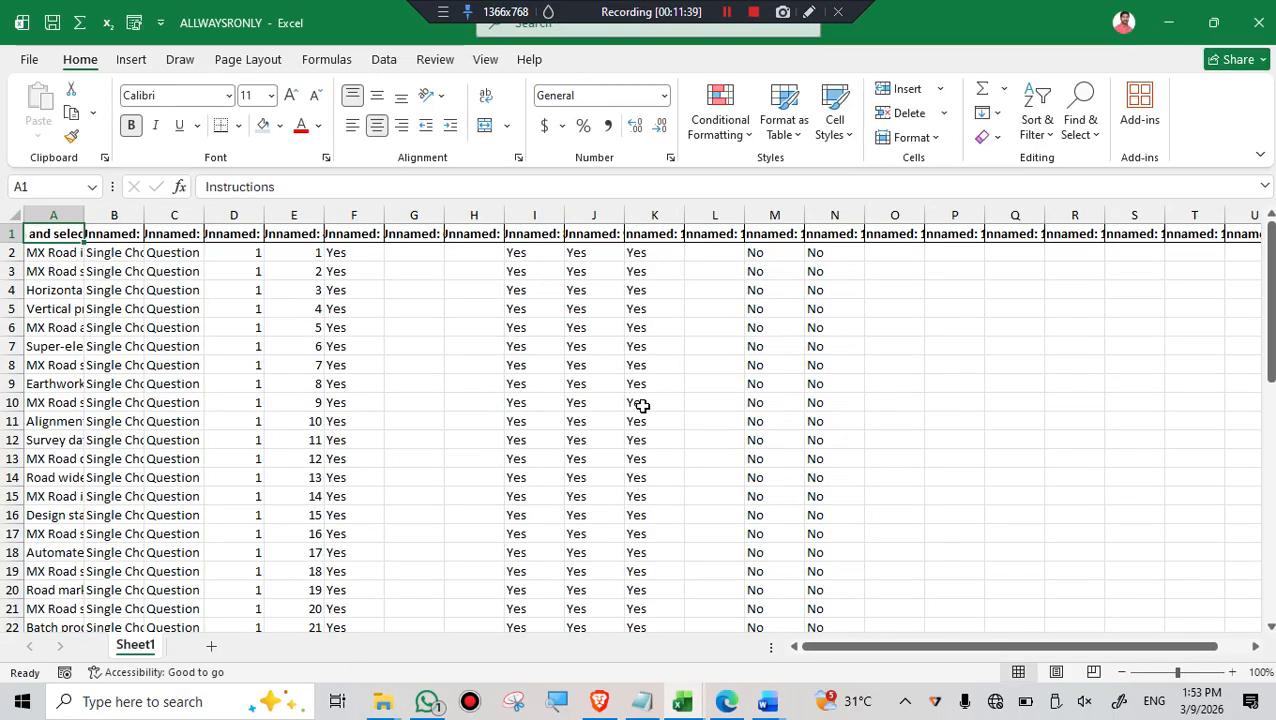
- Enter the test text GGGGGG in cell H7 of the editable workbook, then save and close it
click(447, 346)
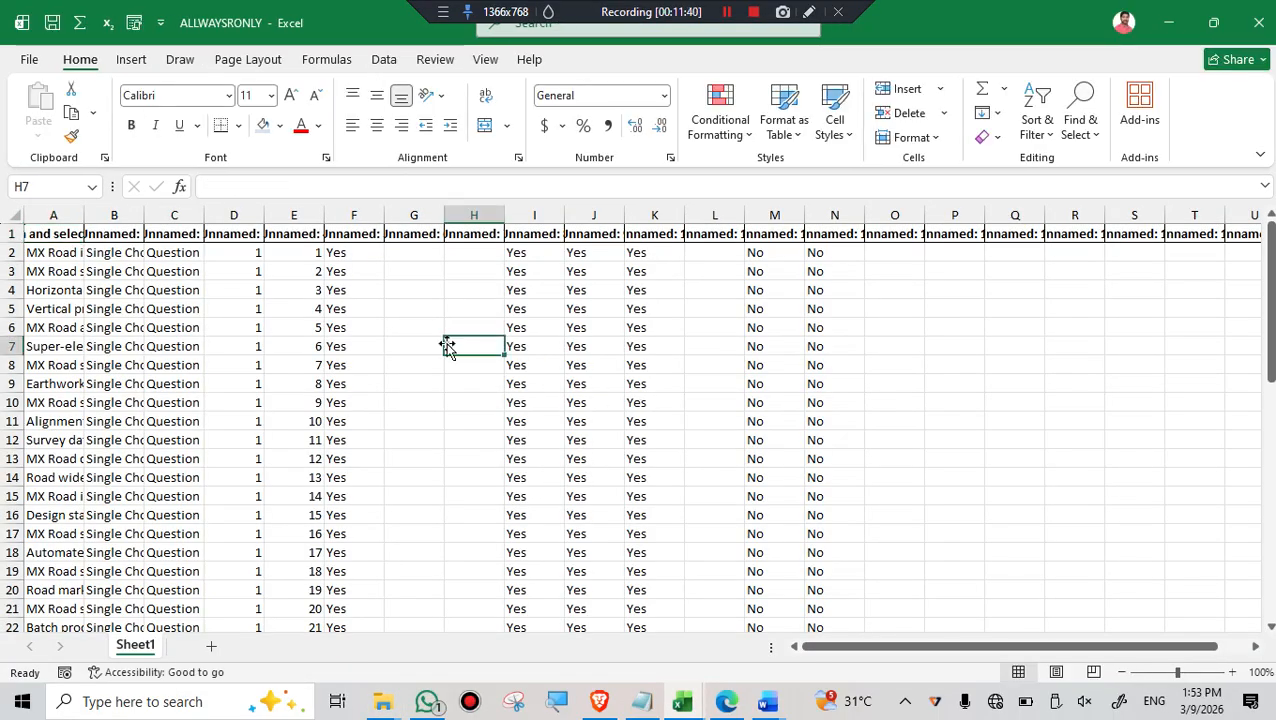
text(GGGGGG)
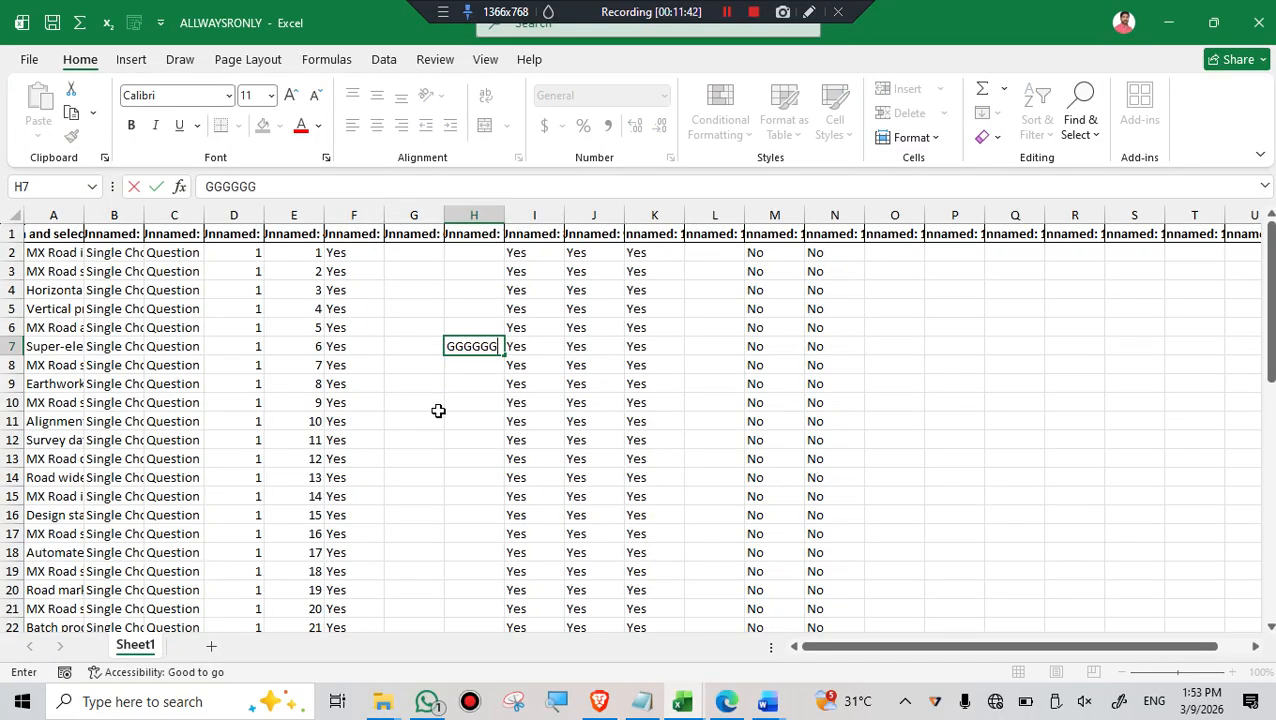
click(52, 22)
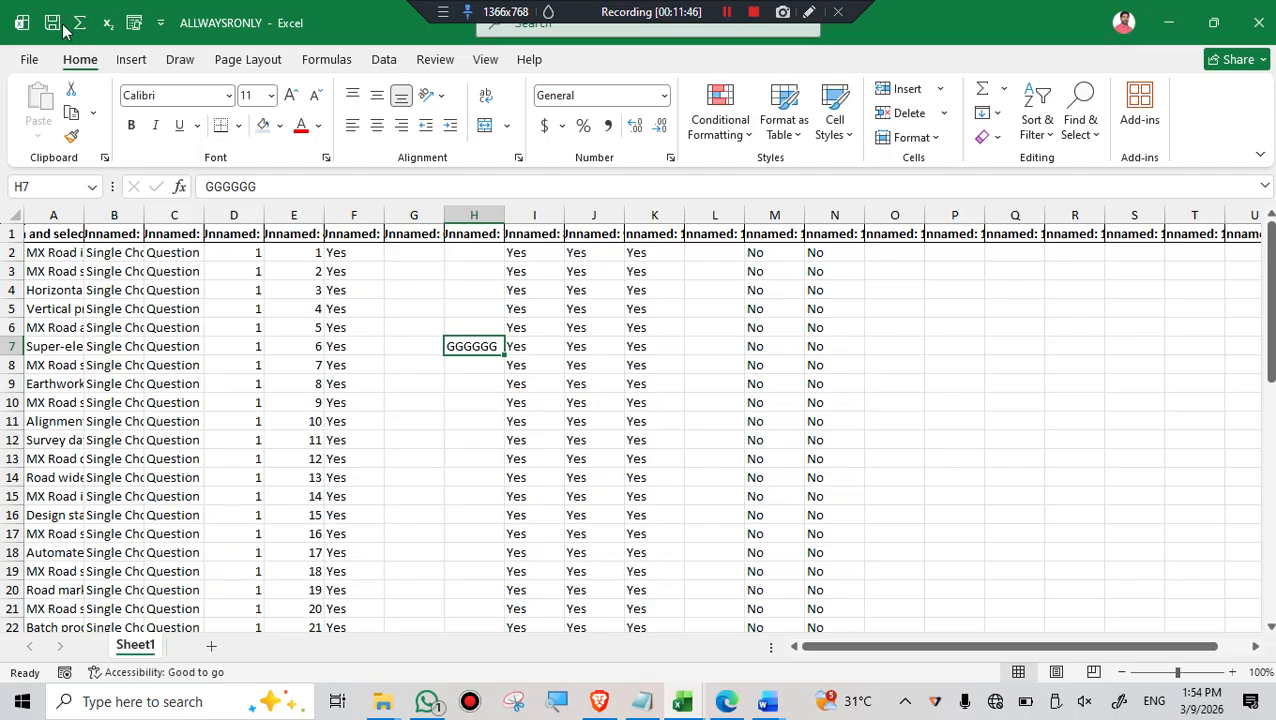
click(1070, 366)
click(822, 344)
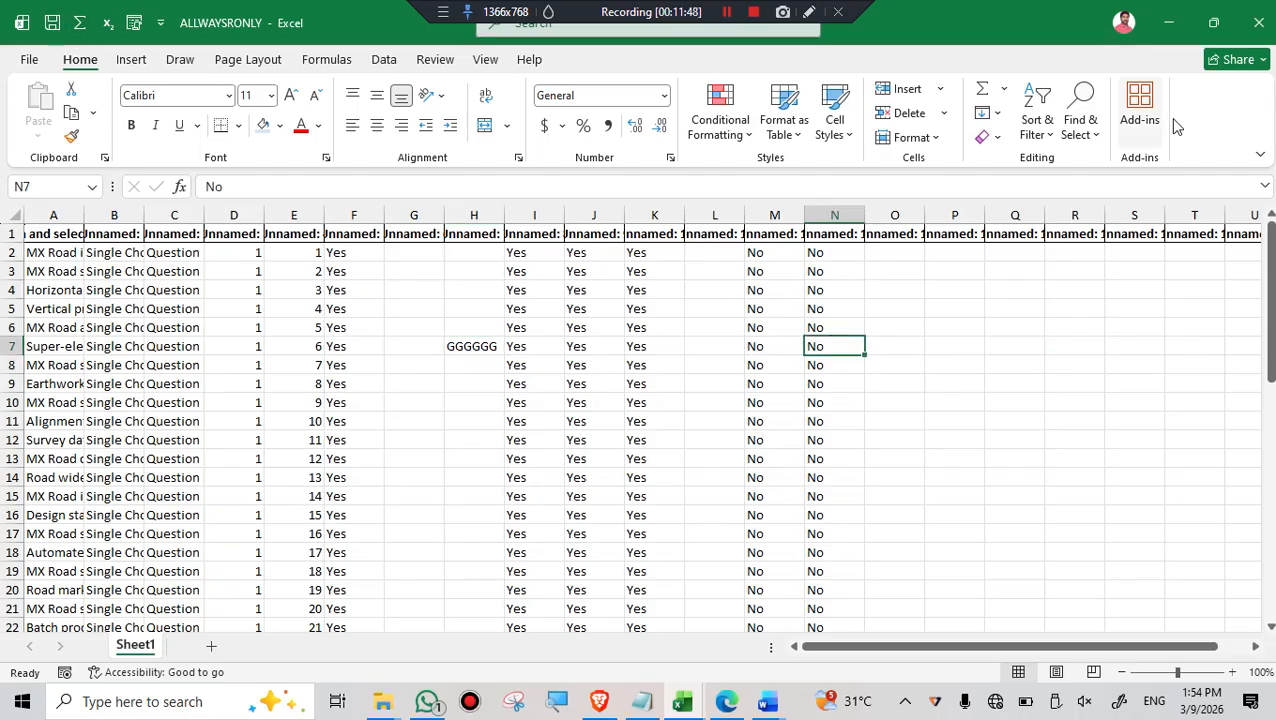
click(1262, 20)
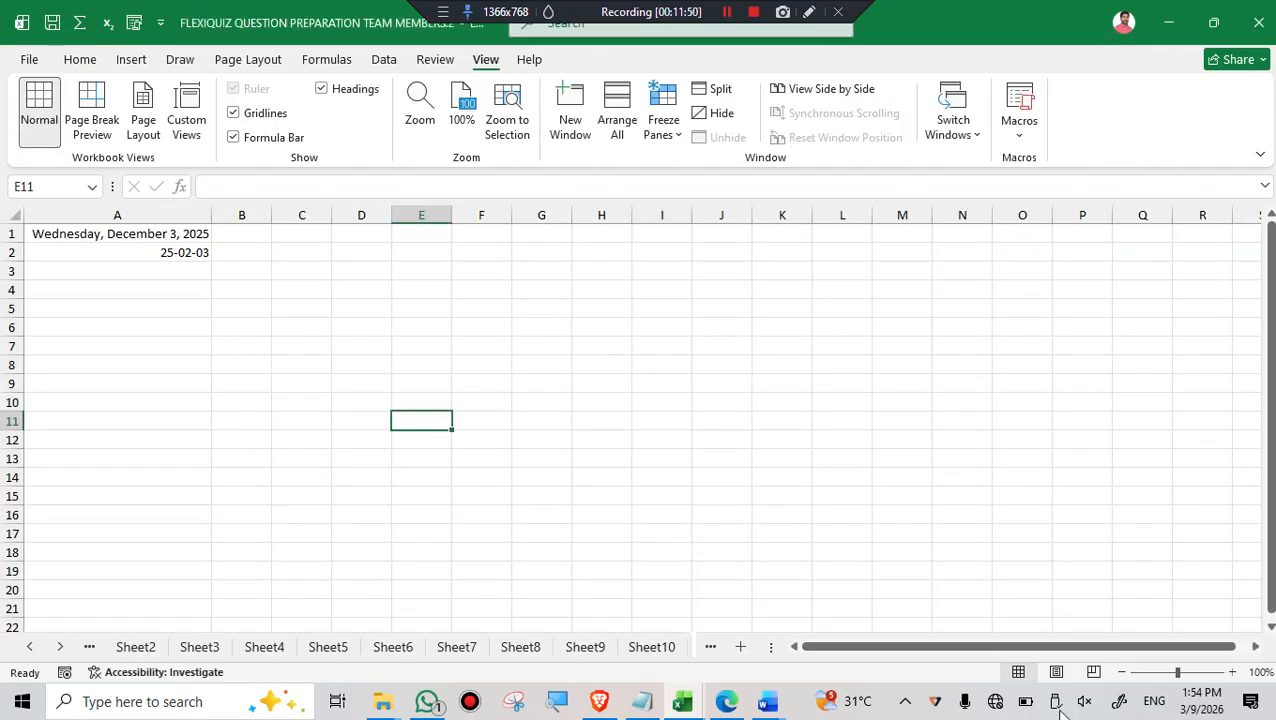
- Open ALLWAYSRONLY from the Downloads folder in File Explorer again, accepting the read-only mode
mouse_move(383, 701)
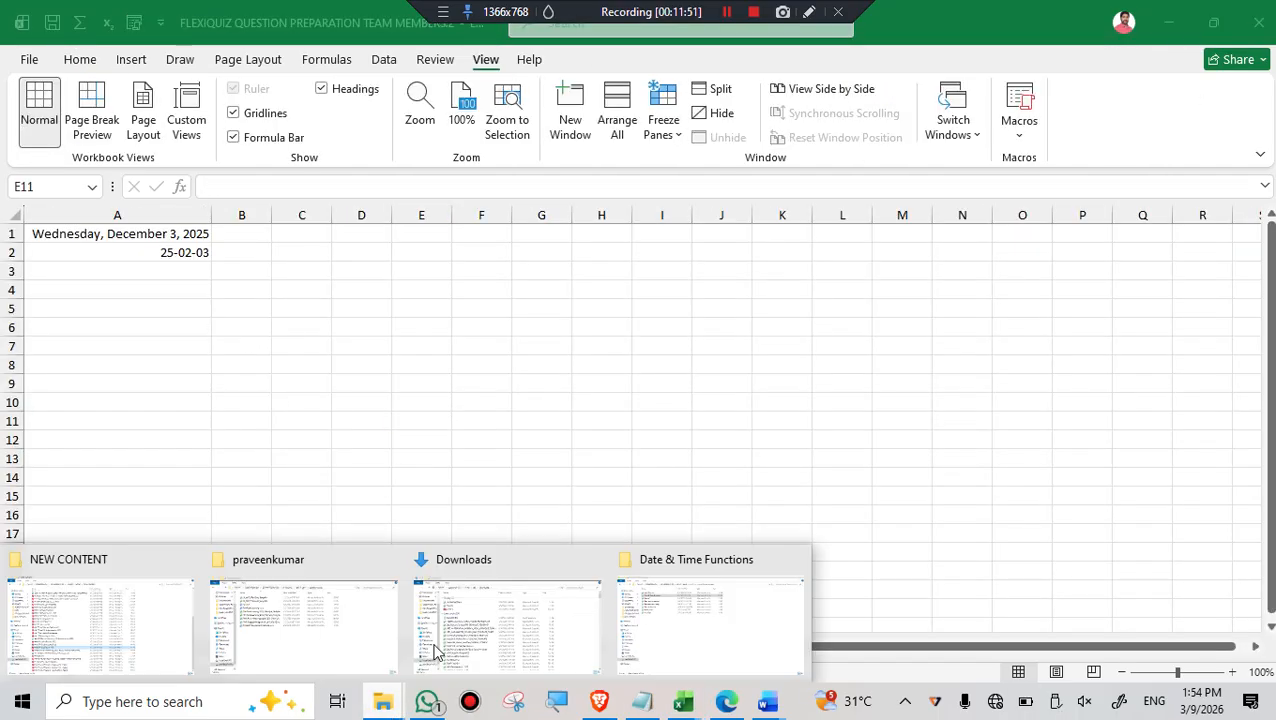
click(667, 628)
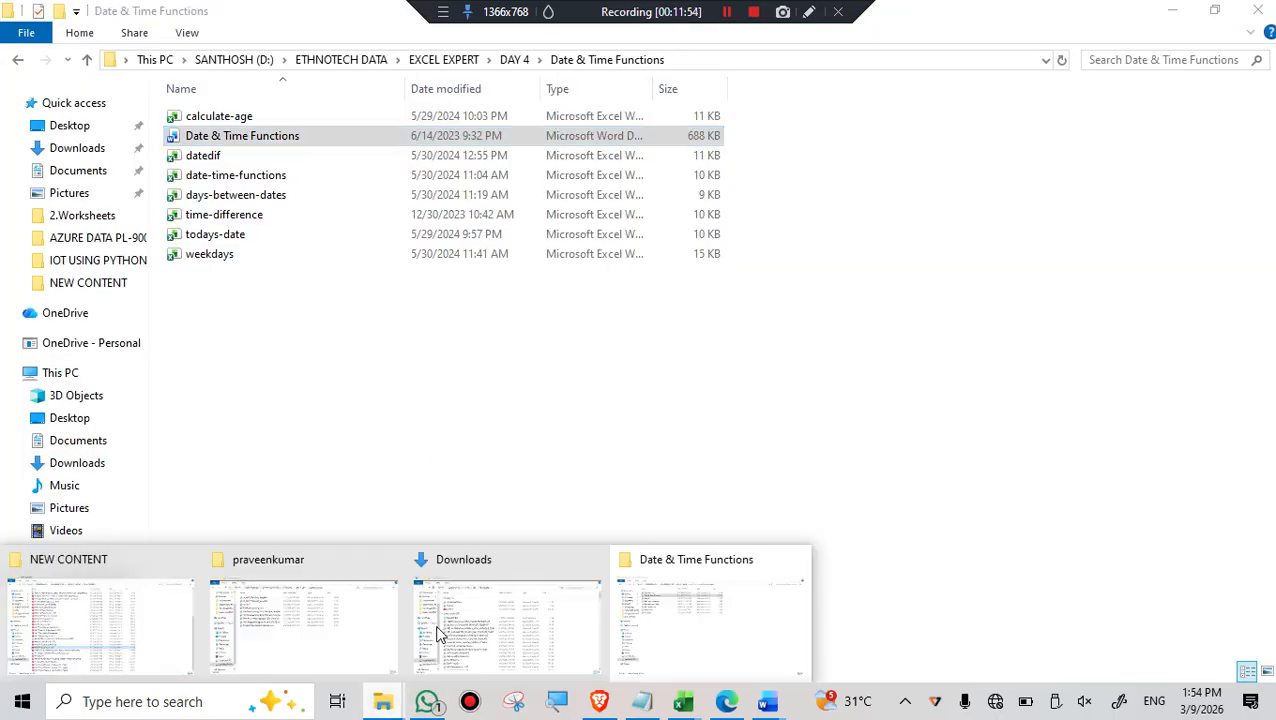
click(458, 632)
click(432, 224)
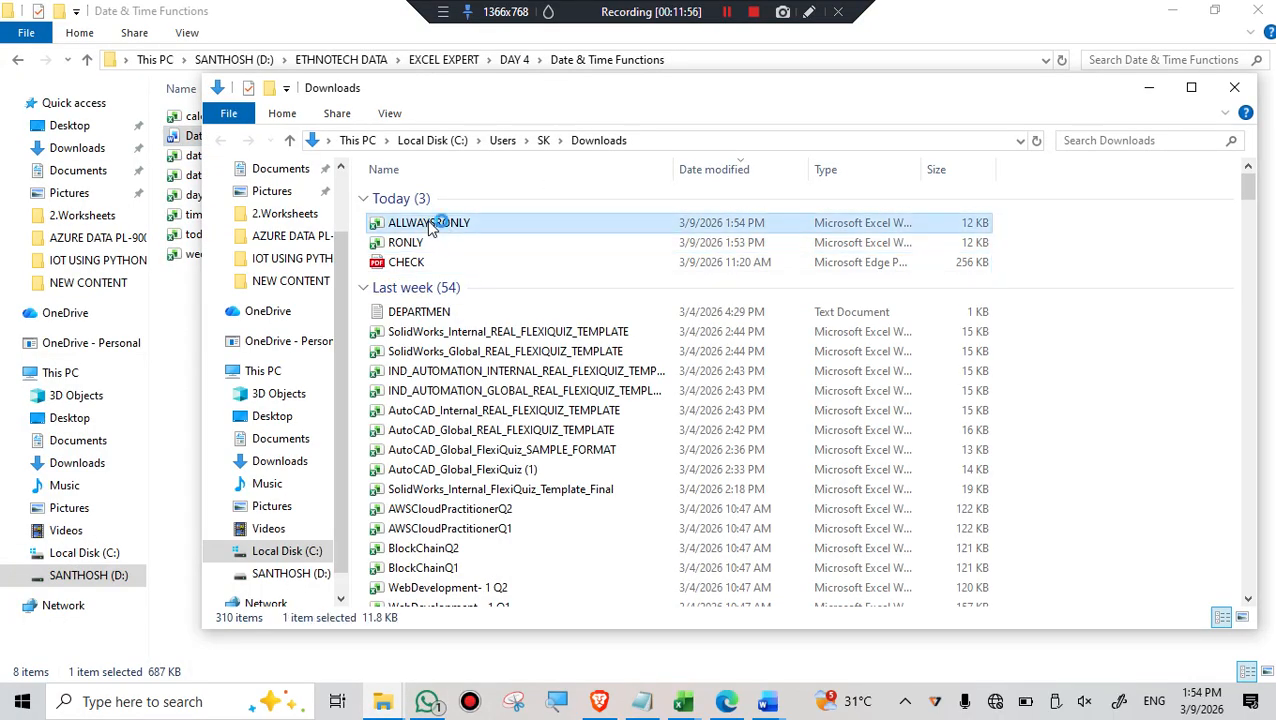
double_click(432, 224)
click(572, 403)
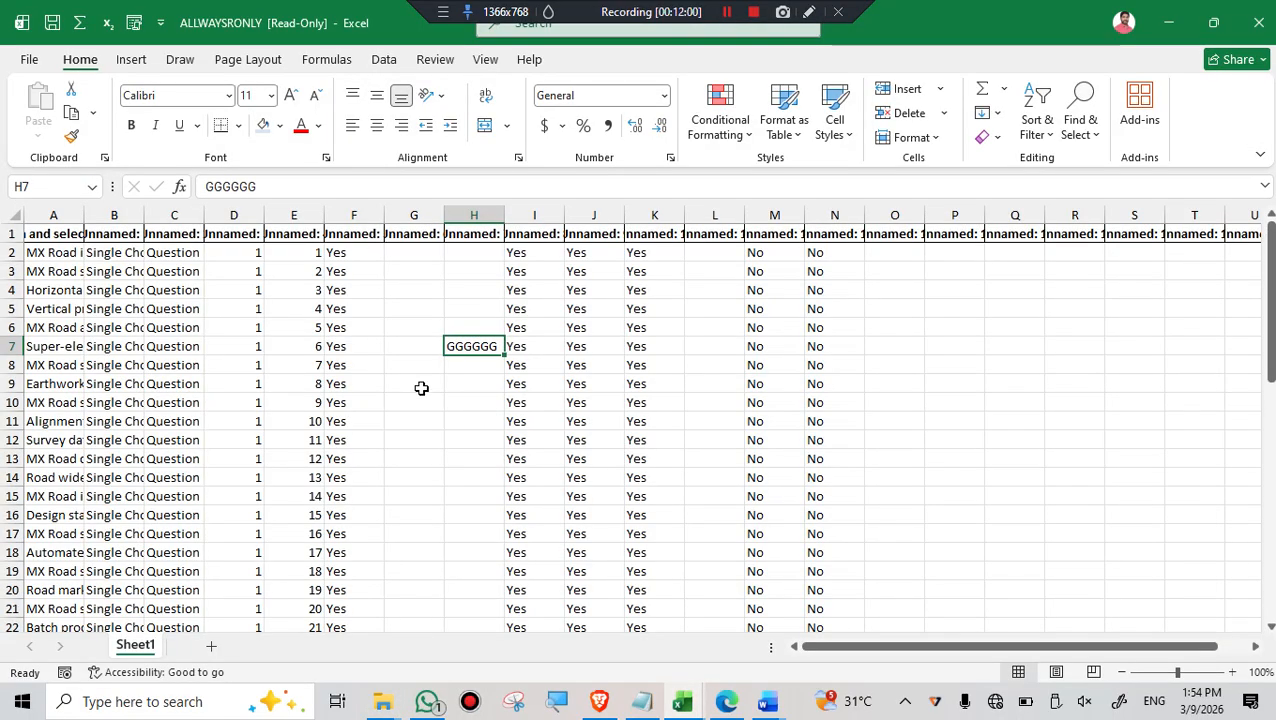
- Enter the test text VVVVVV in cell O7, try to save the read-only workbook, and return to the sheet
click(924, 345)
text(VVVVVV)
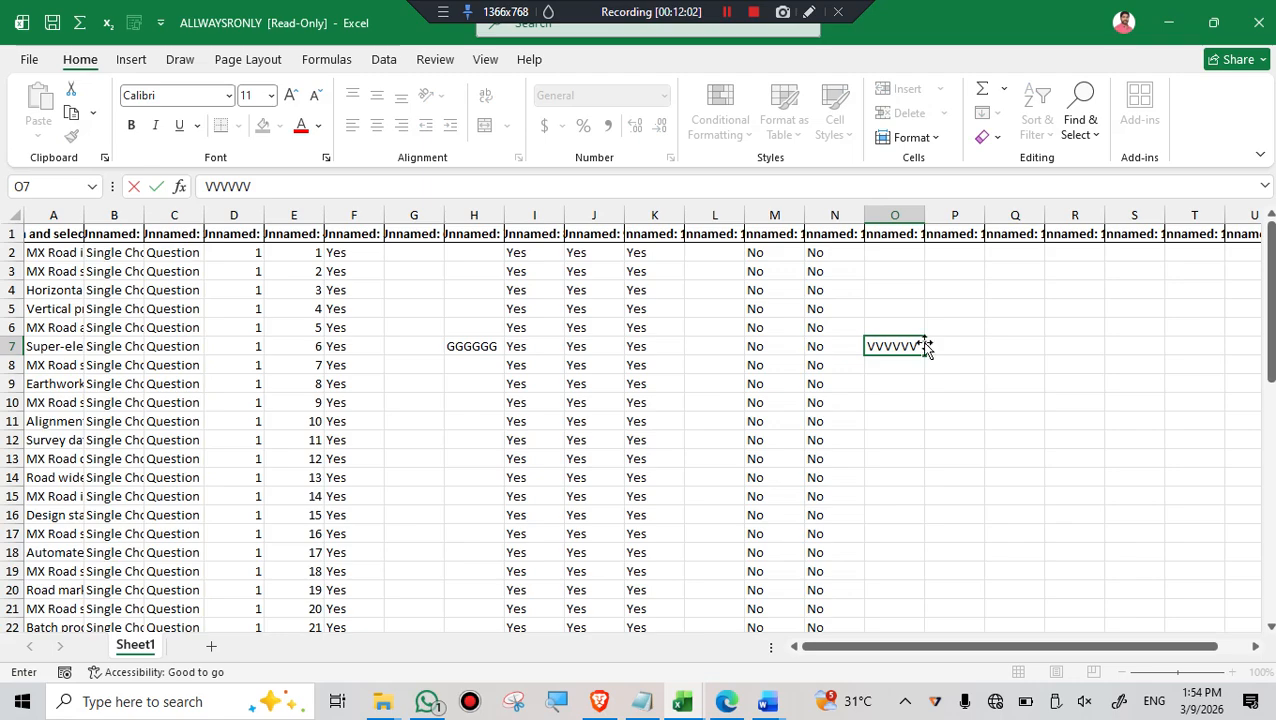
click(52, 22)
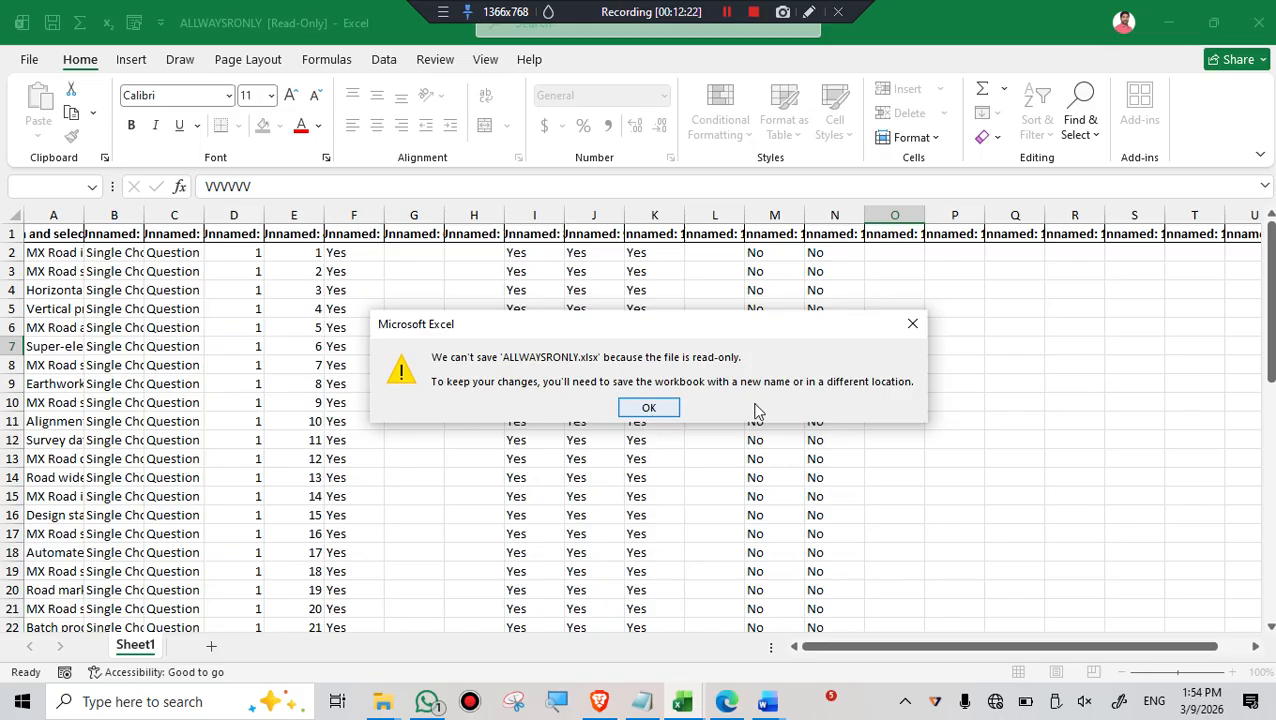
click(648, 407)
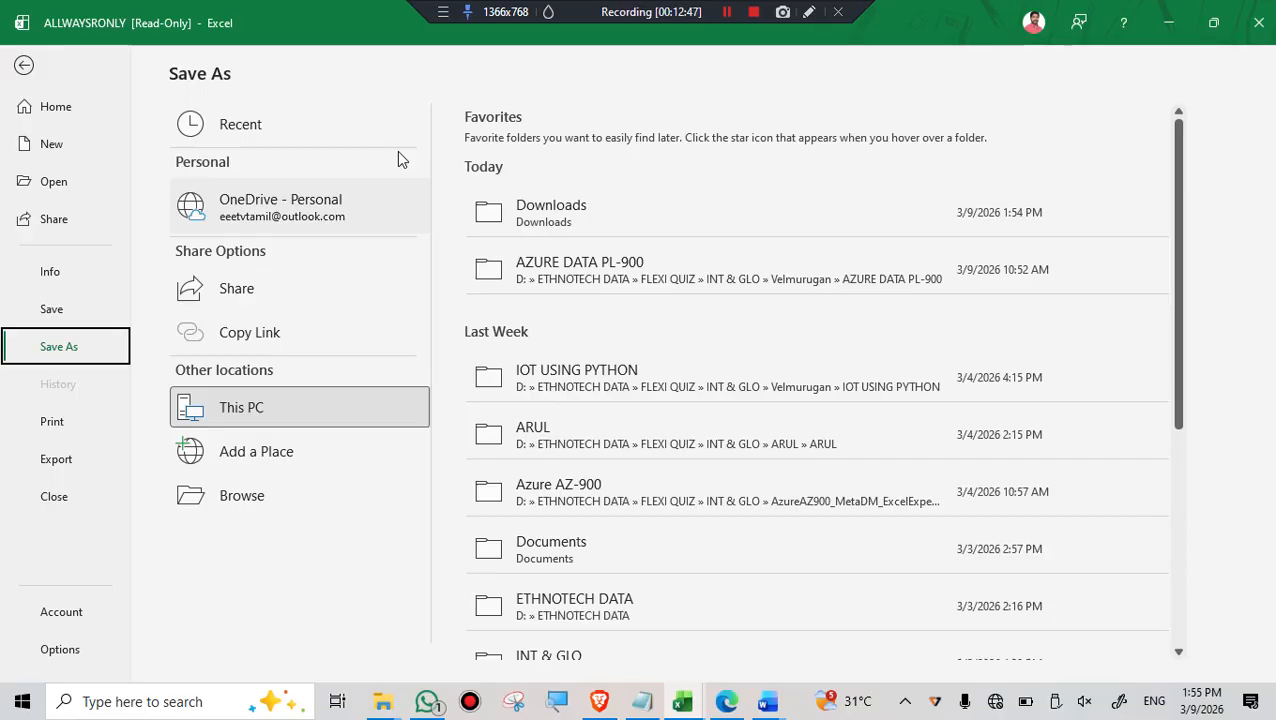
click(25, 67)
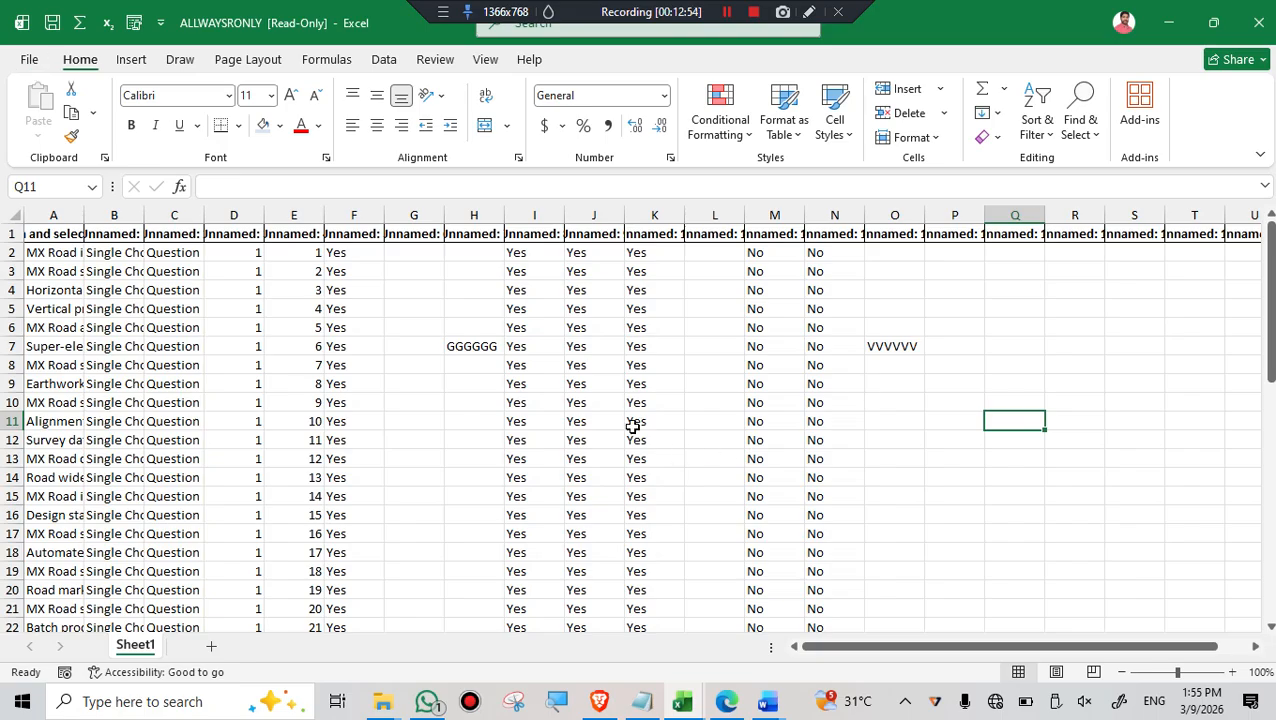
- Review the Protect Workbook options of the read-only file, try saving it from there, and return to the sheet
click(29, 60)
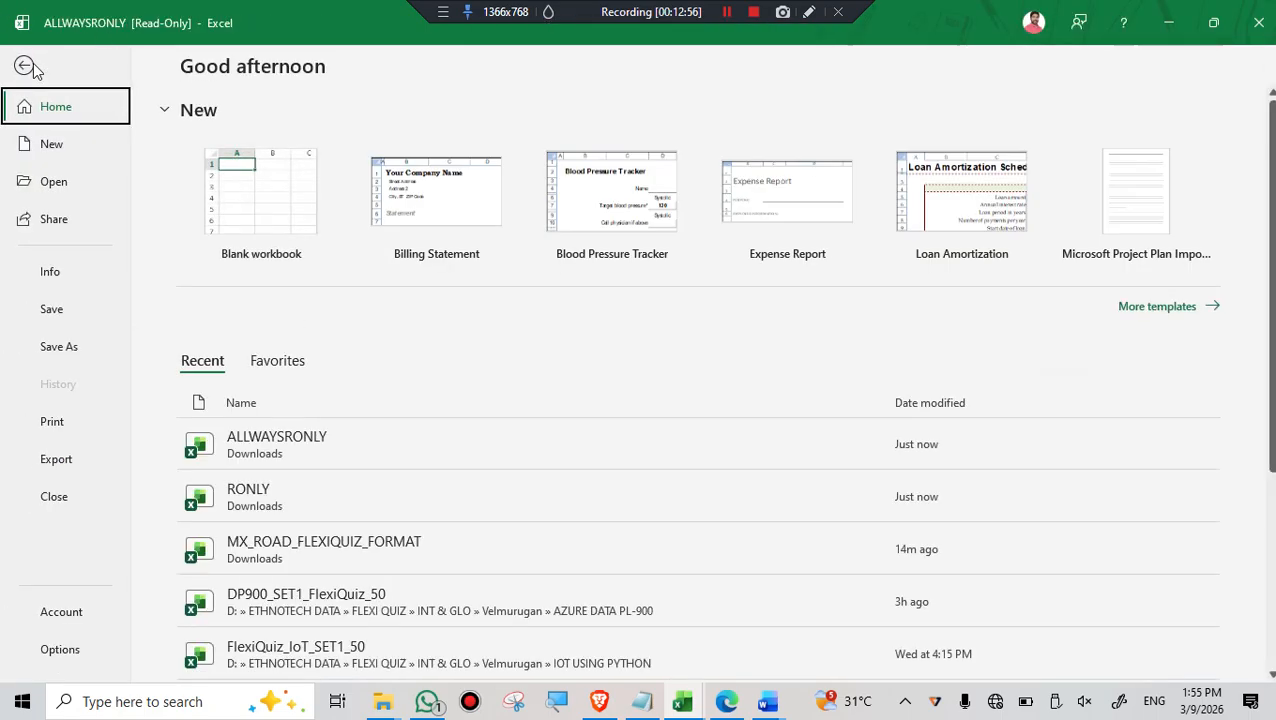
click(50, 274)
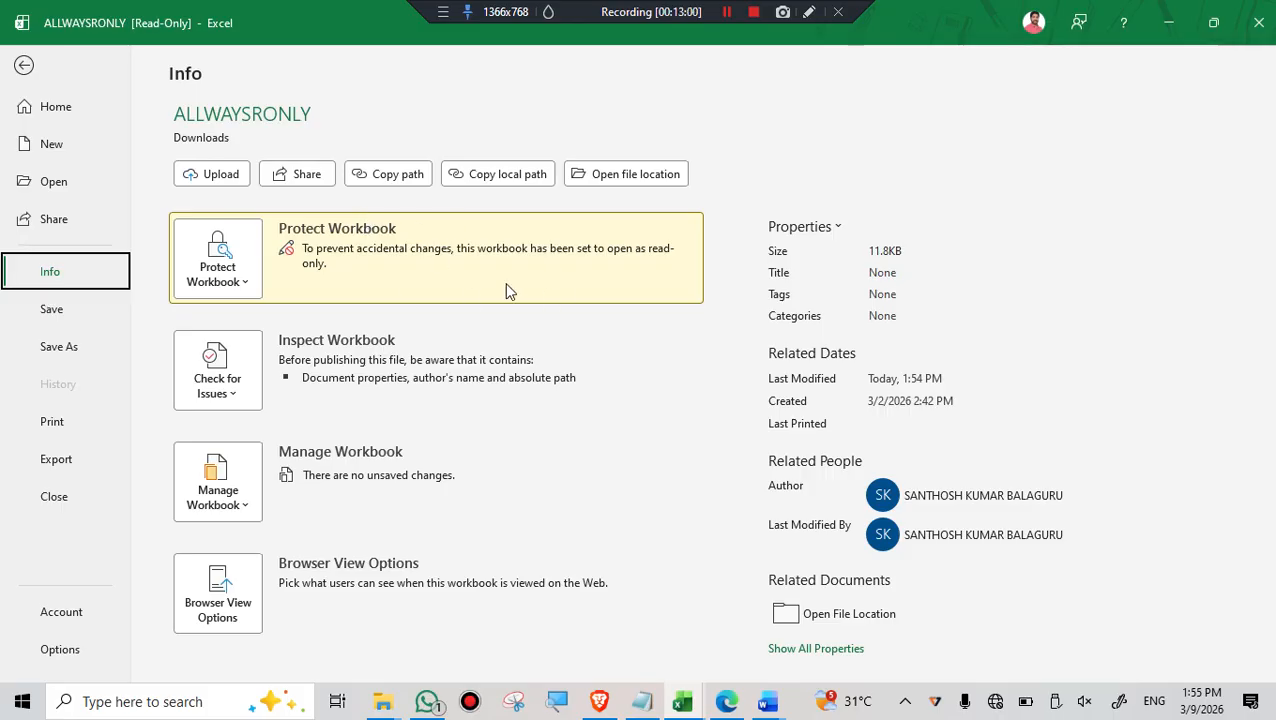
click(251, 276)
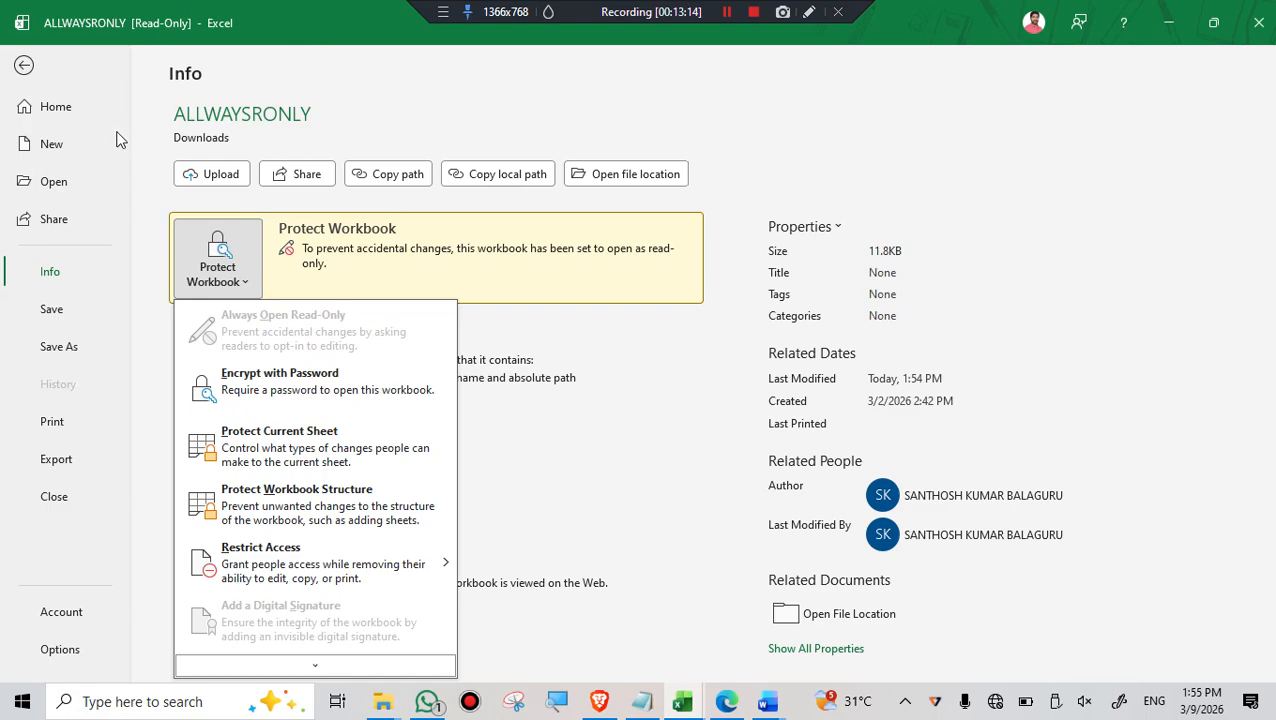
click(56, 312)
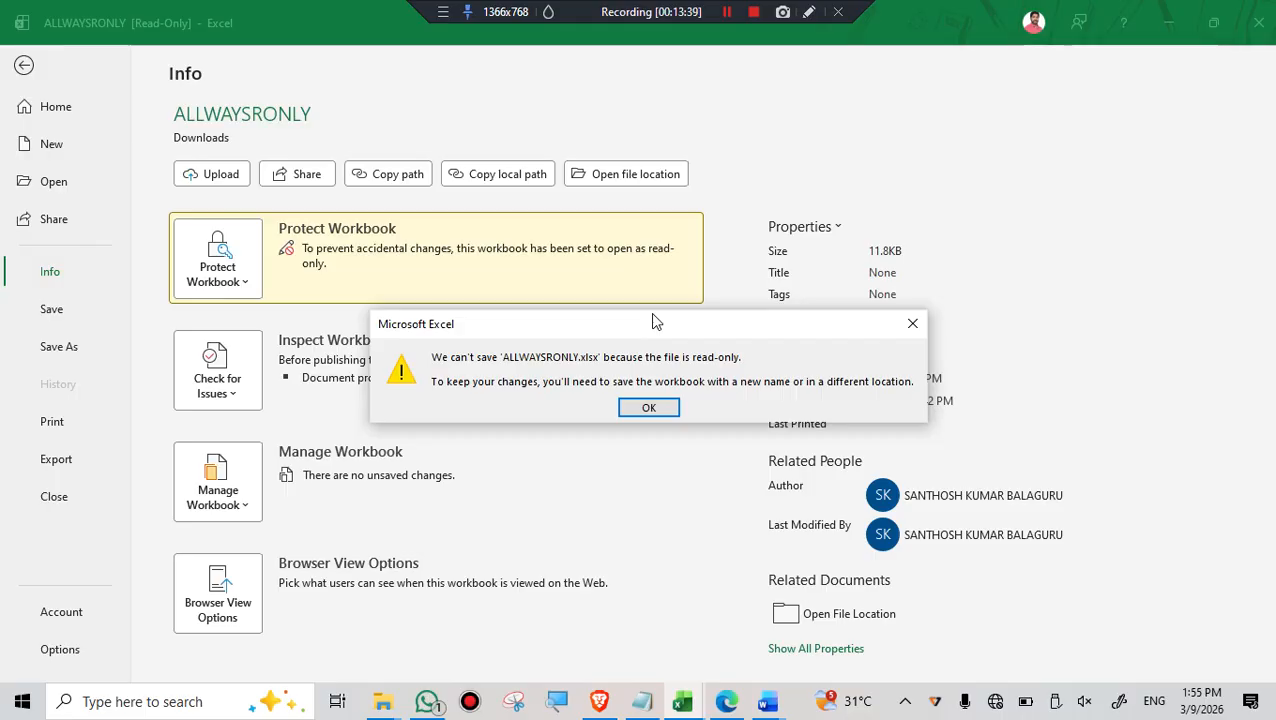
click(649, 408)
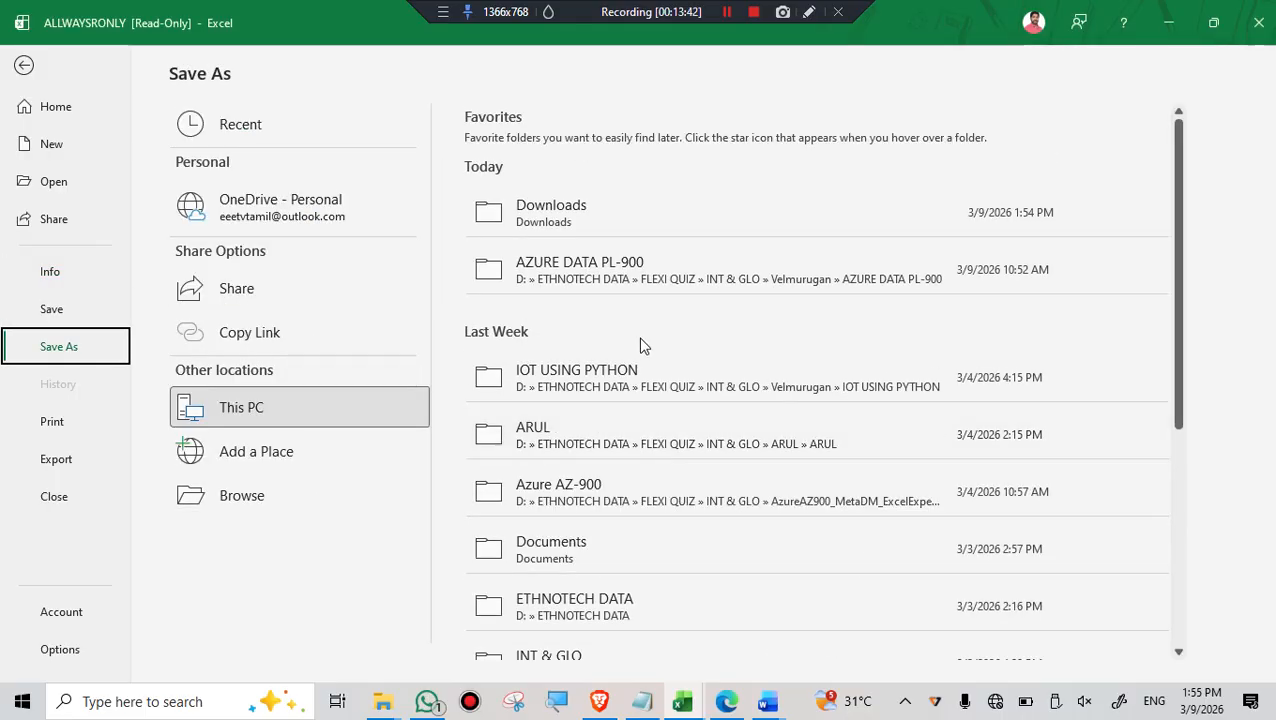
click(17, 74)
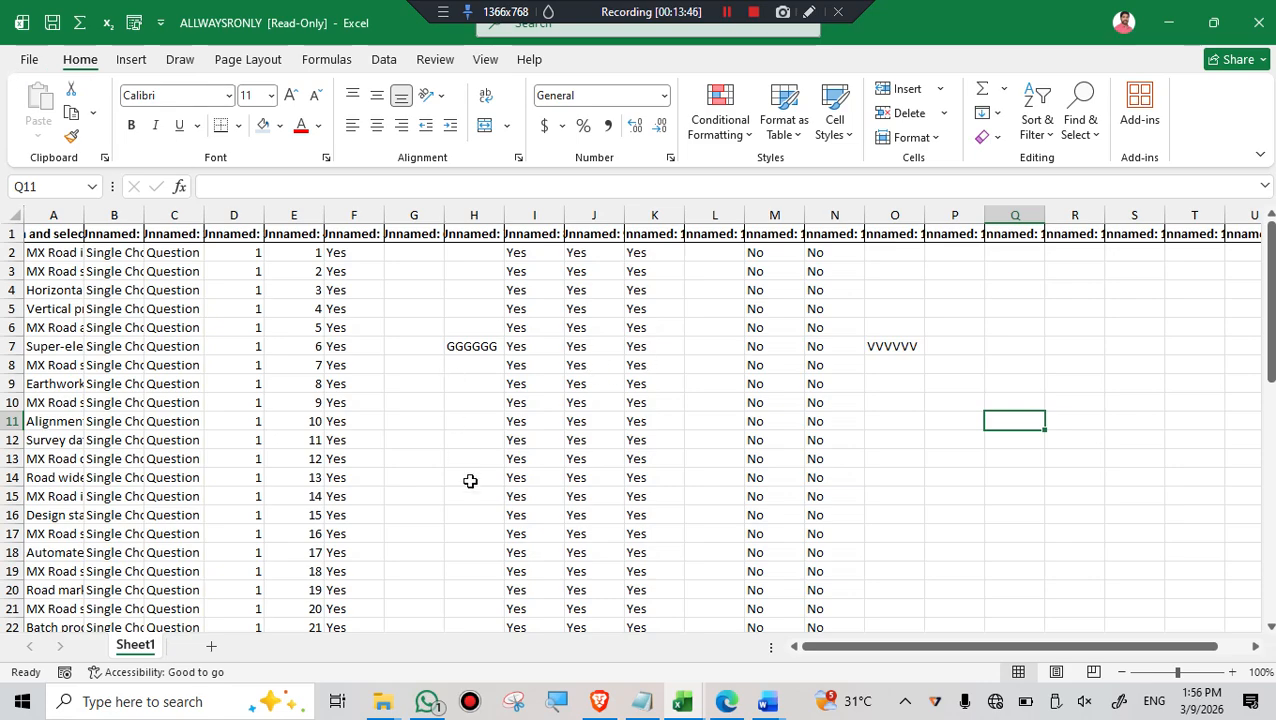
- Open the recent workbook MX_ROAD_FLEXIQUIZ_FORMAT from the Downloads folder
mouse_move(599, 699)
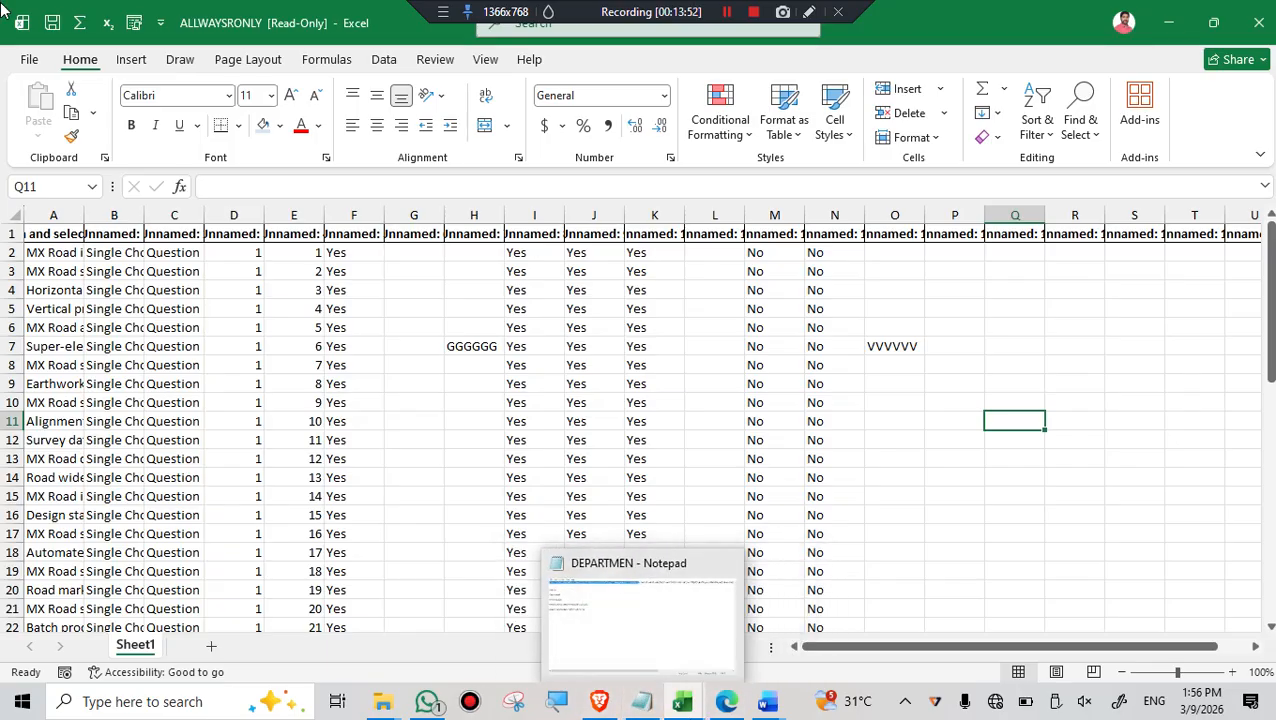
click(30, 62)
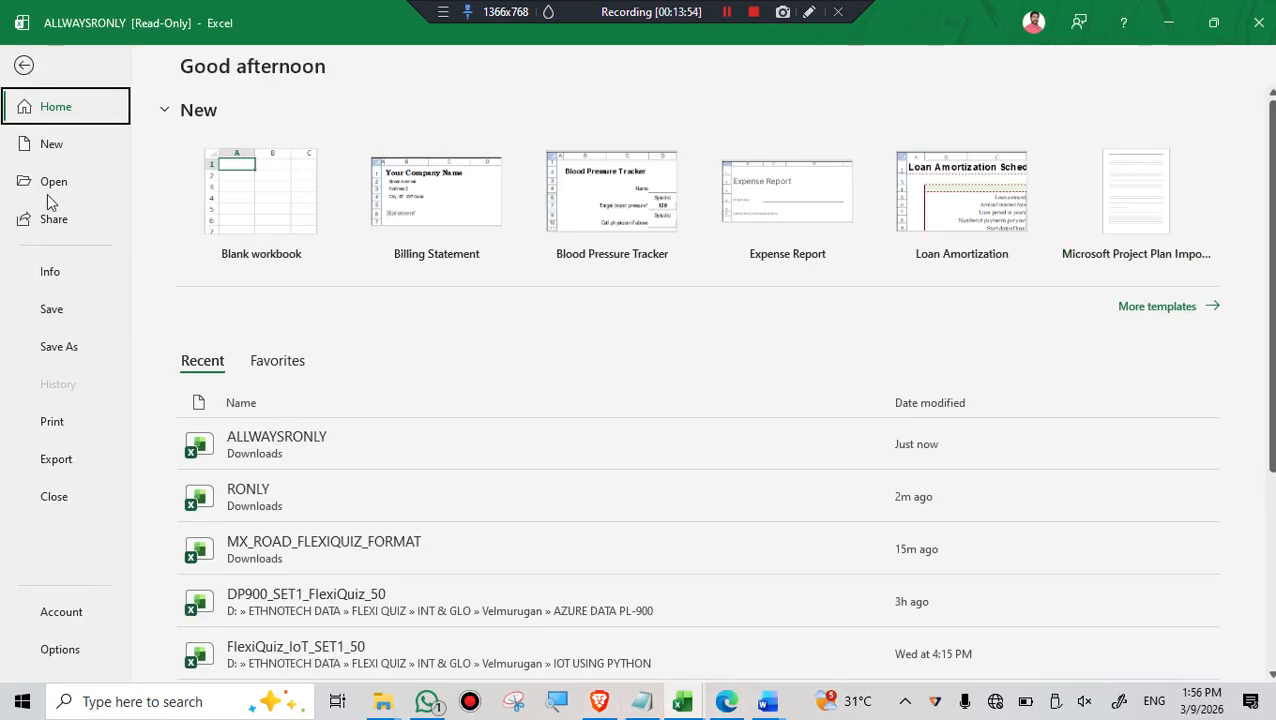
click(58, 183)
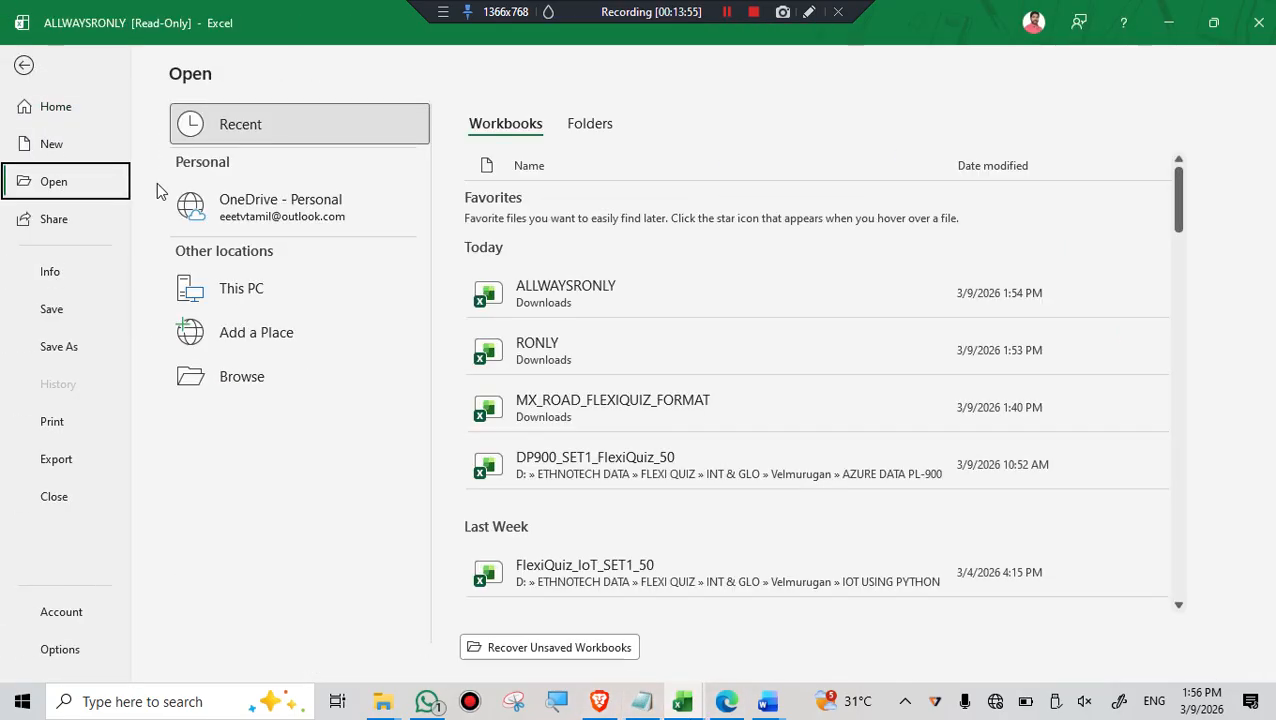
click(598, 410)
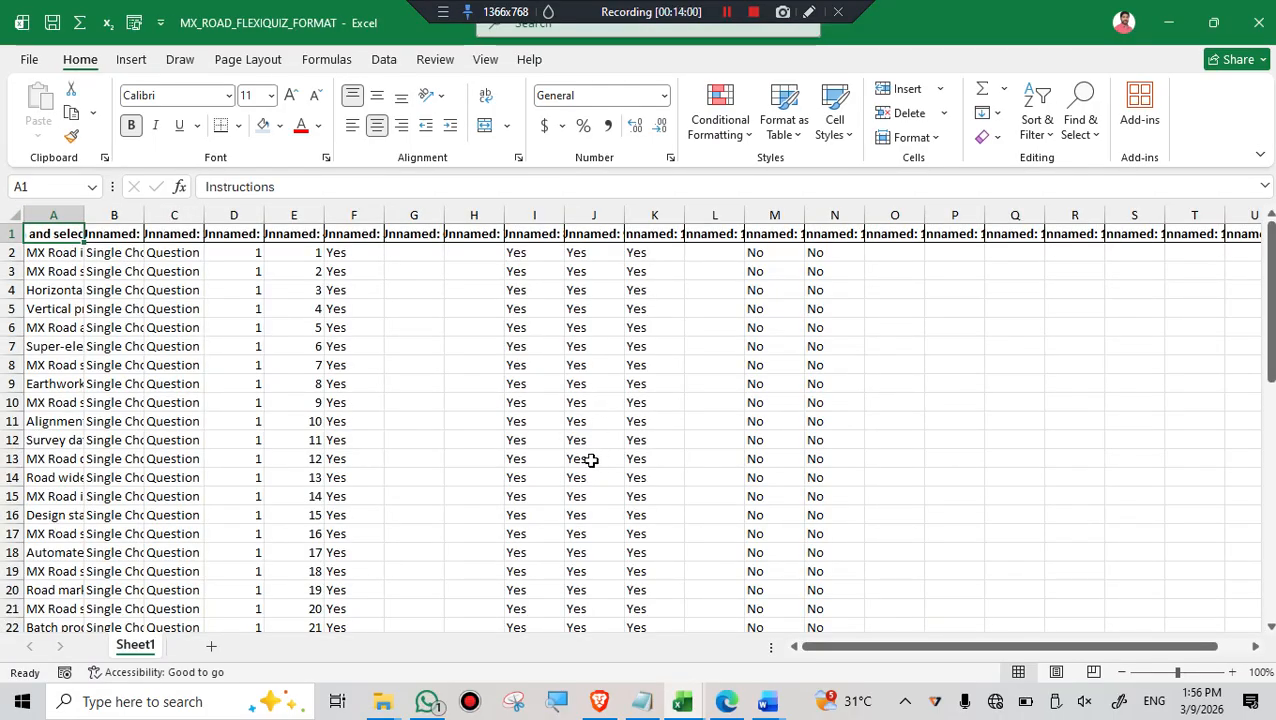
- Encrypt the MX_ROAD_FLEXIQUIZ_FORMAT workbook with a password, entering and re-entering the encryption password
click(29, 61)
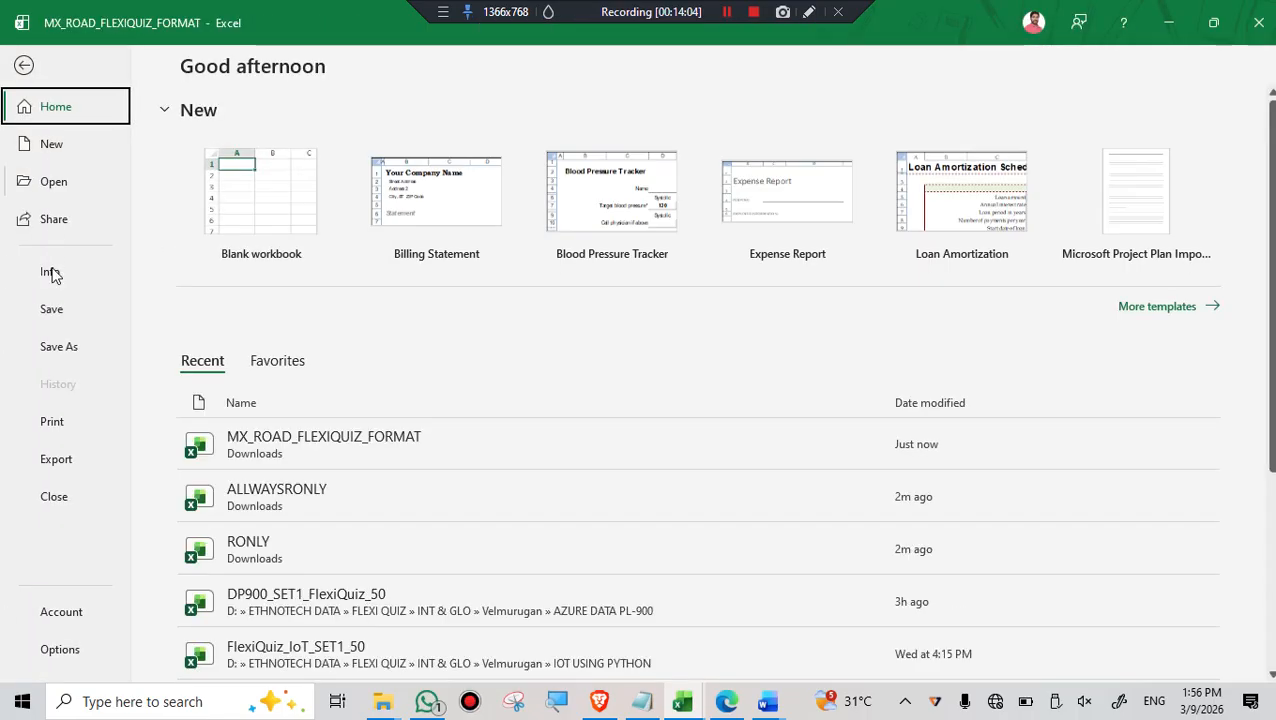
click(50, 273)
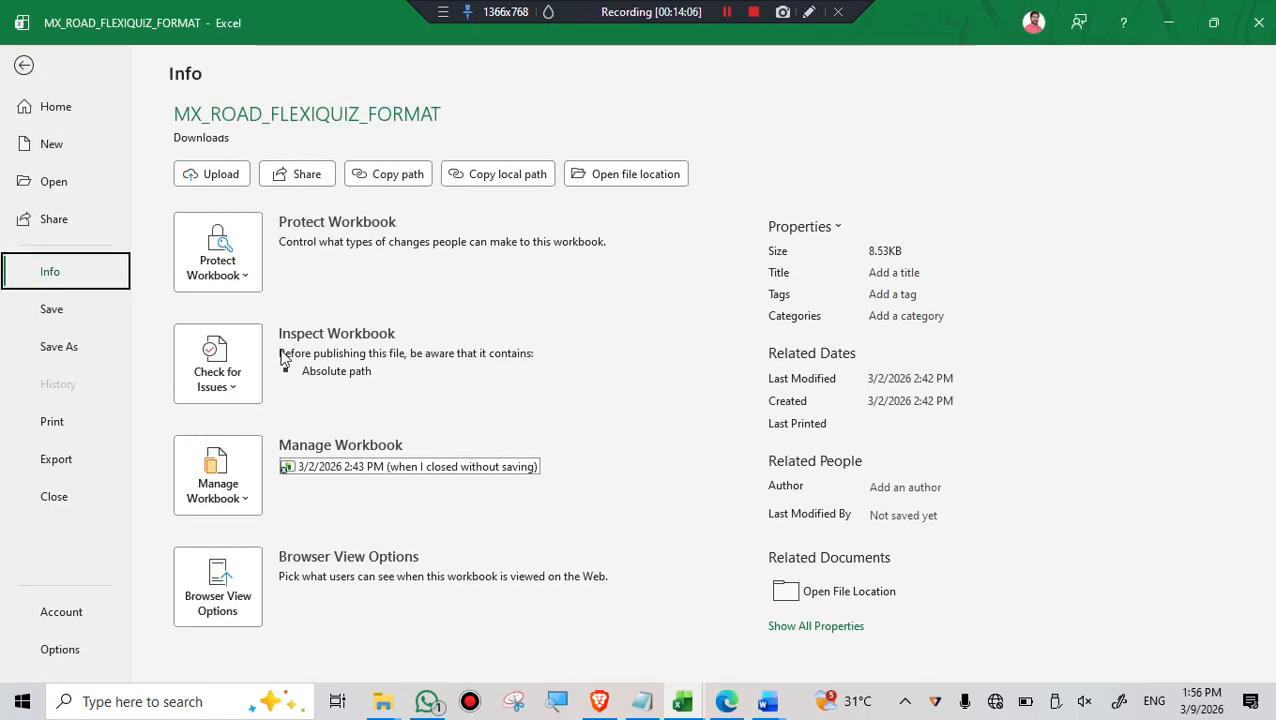
click(220, 272)
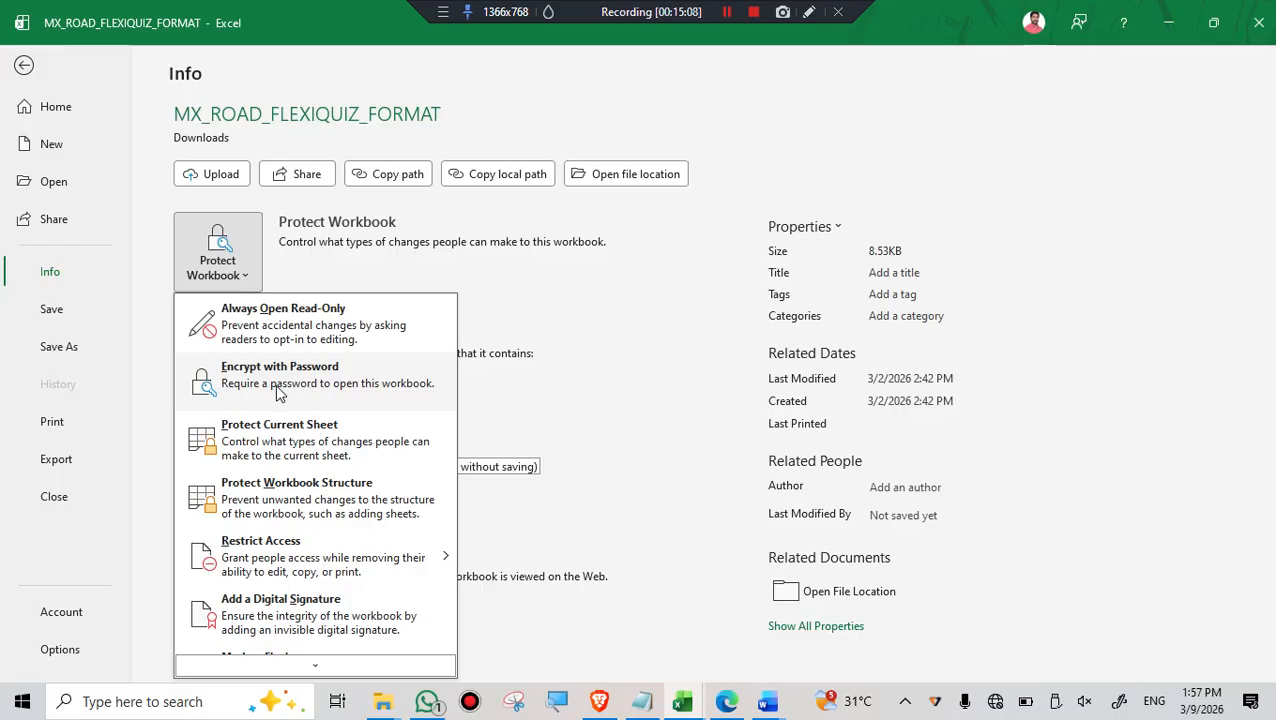
click(293, 387)
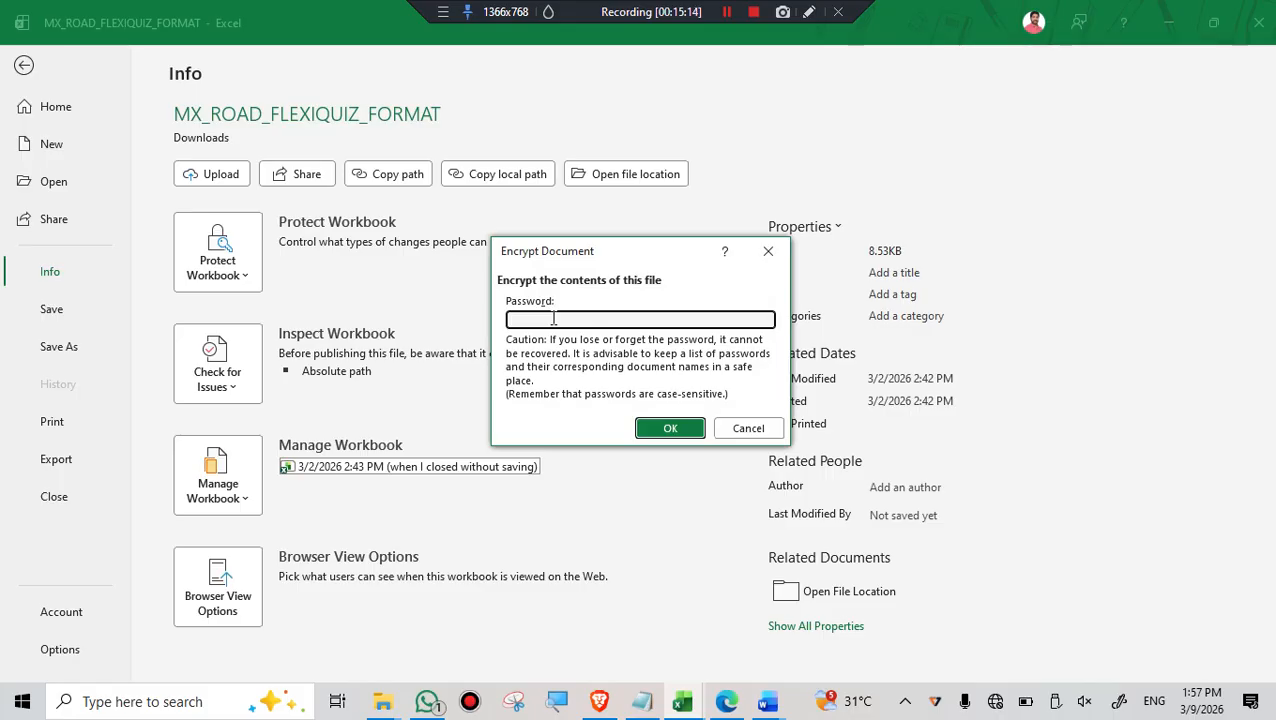
text(12345)
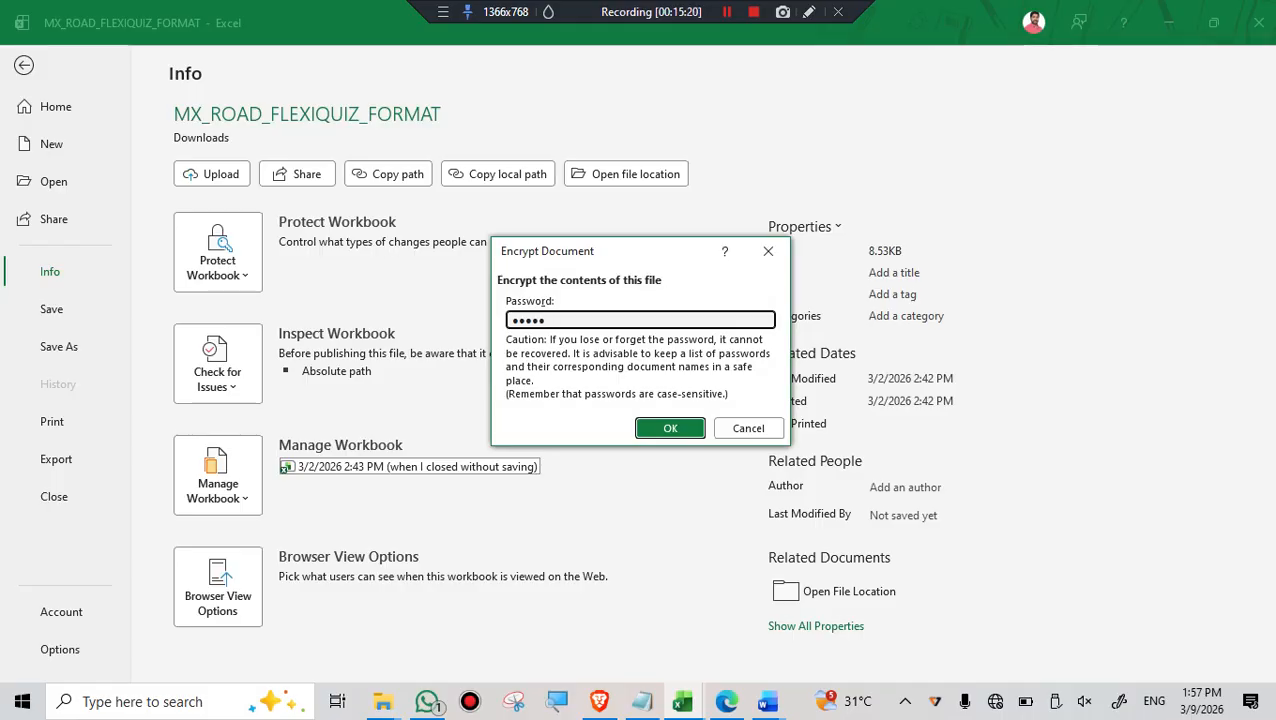
click(676, 430)
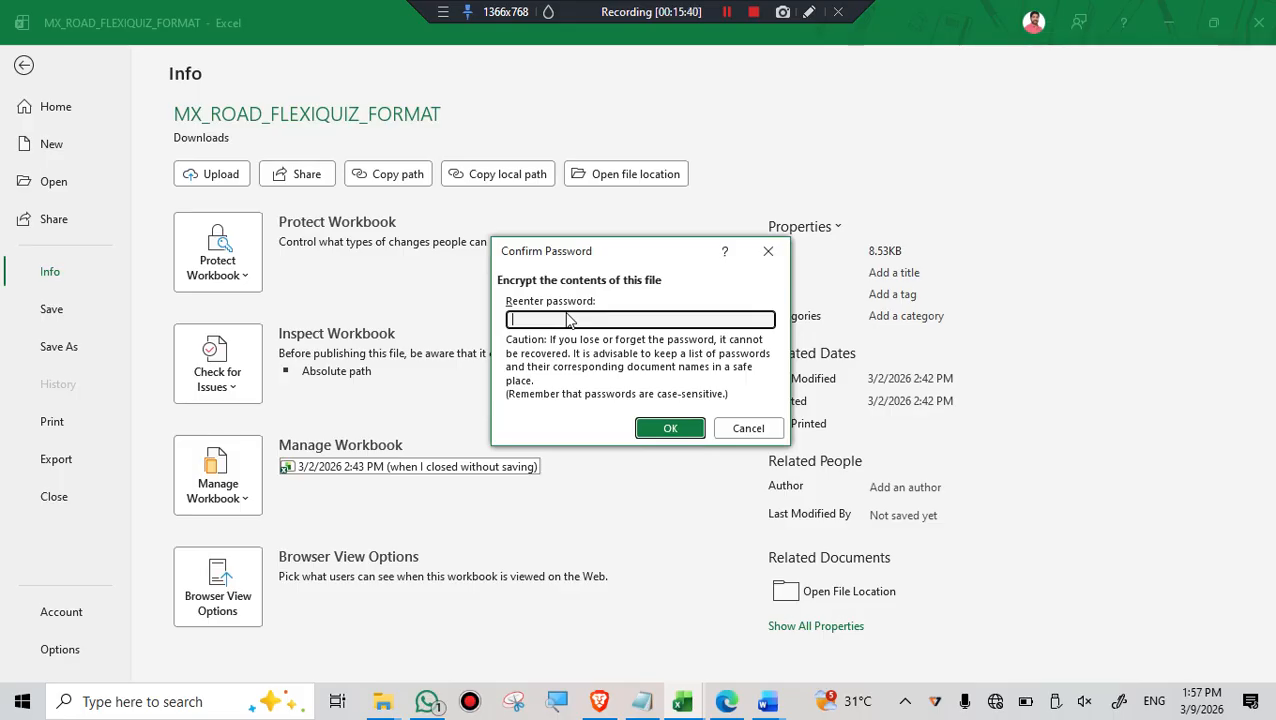
text(12345)
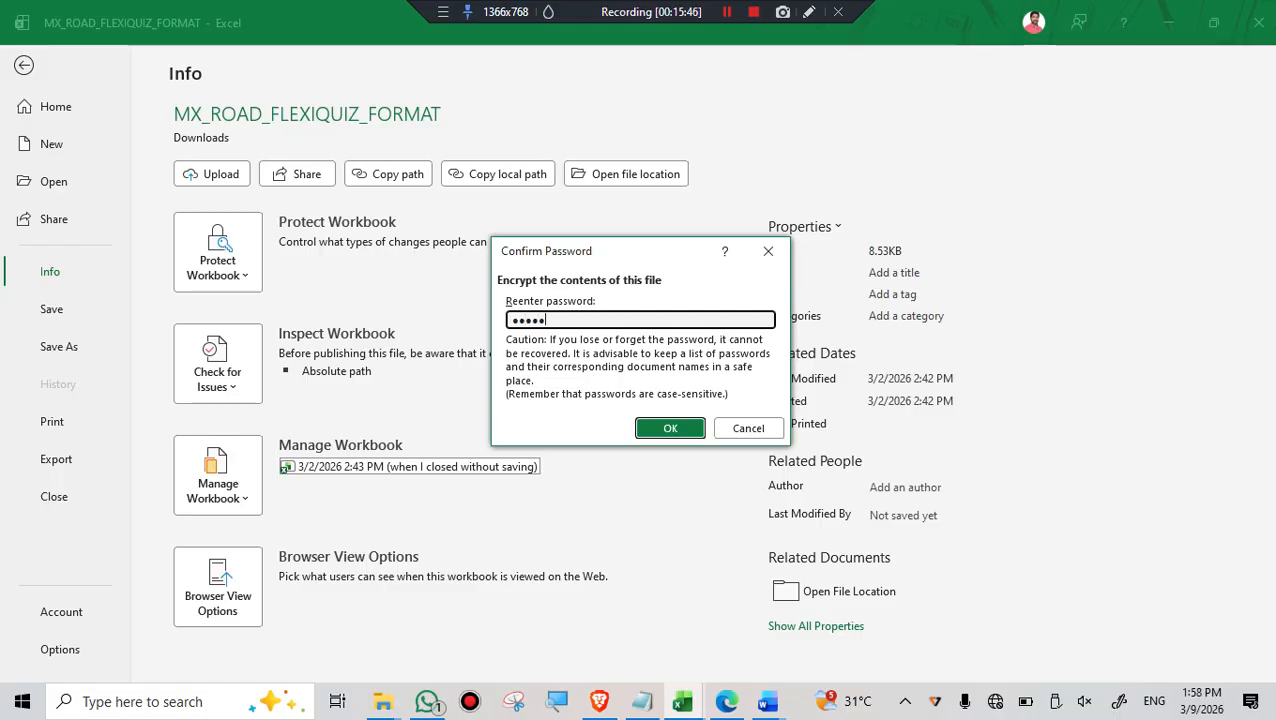
click(668, 430)
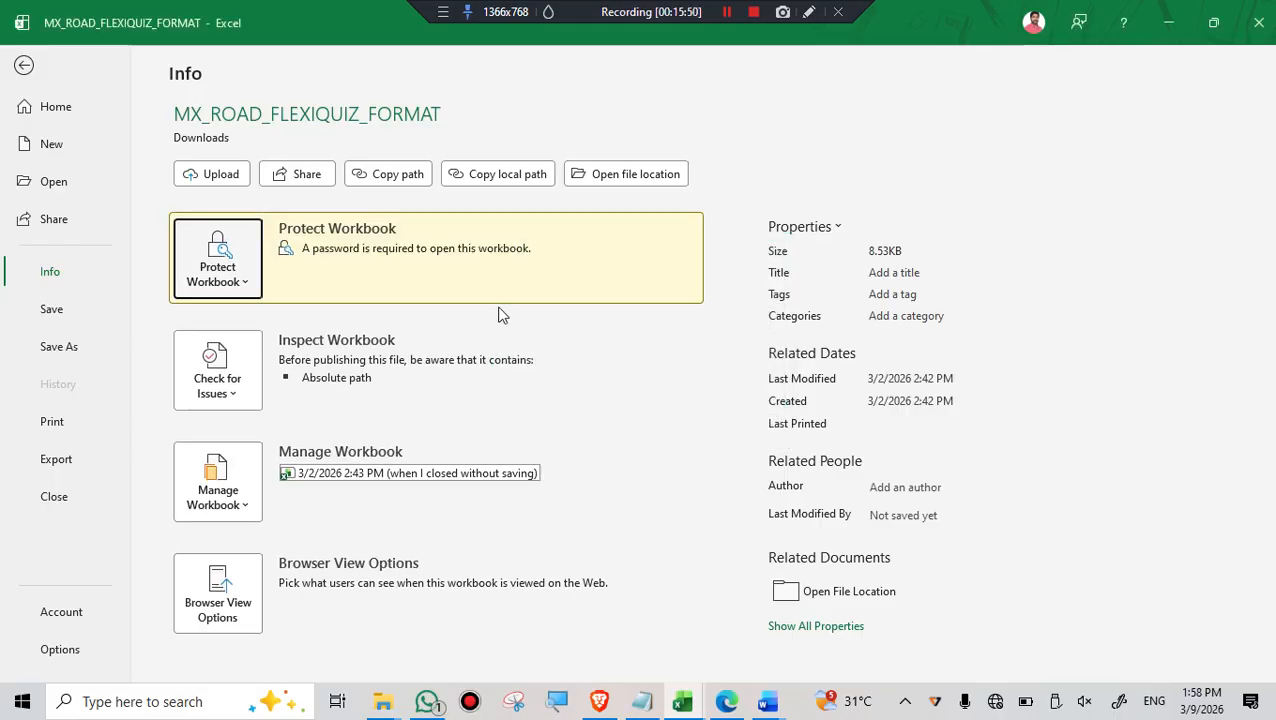
- Review the Protect Workbook options of the encrypted workbook and save it under its current name
click(246, 287)
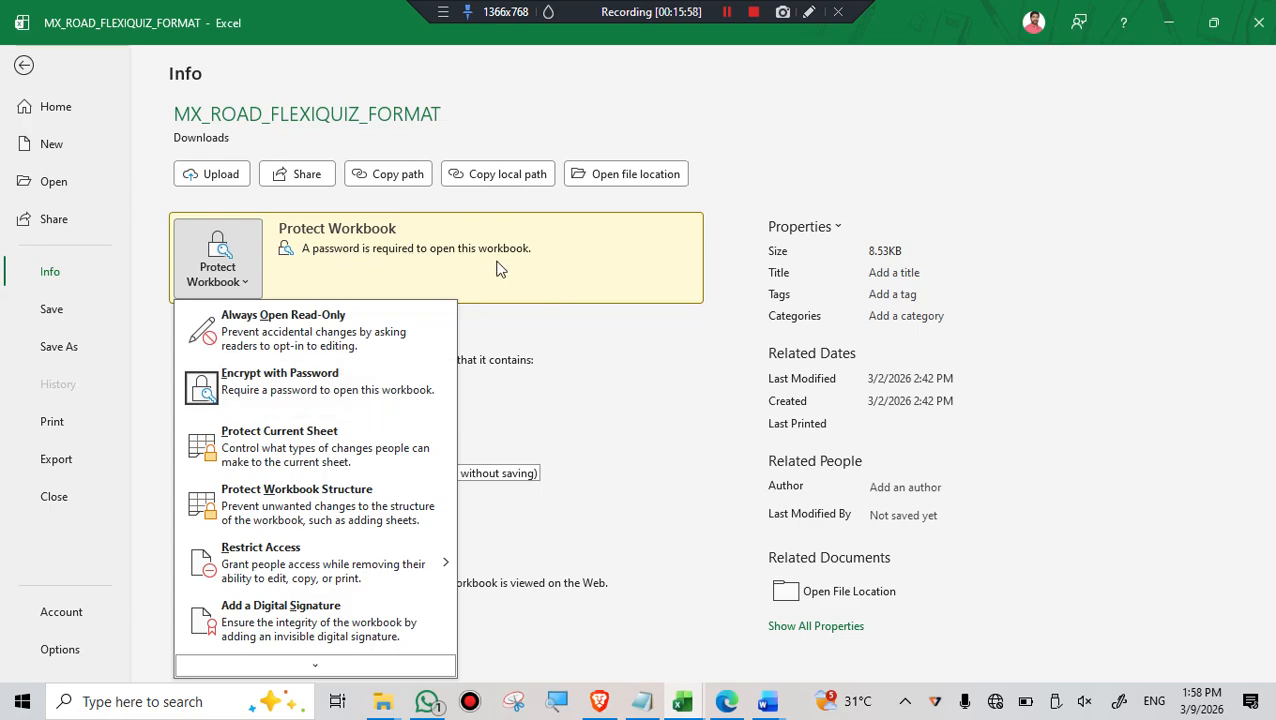
key(Escape)
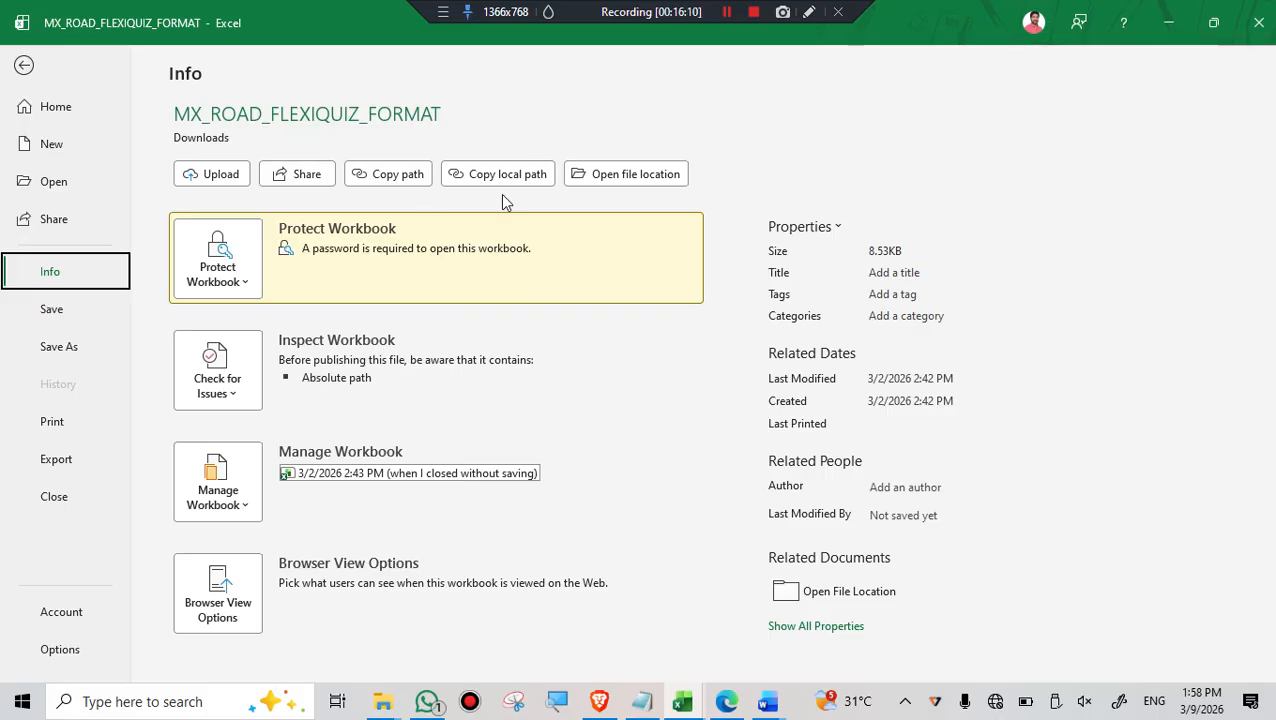
click(40, 311)
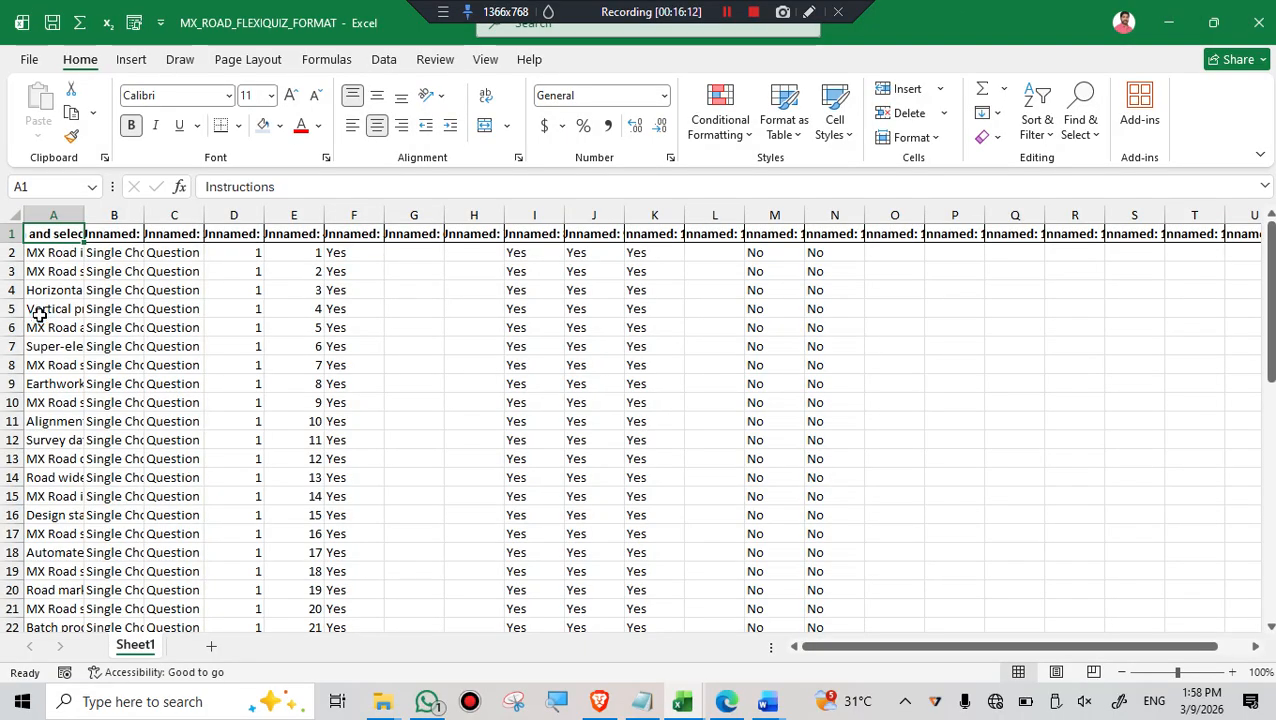
- Save a copy of the encrypted workbook as PASSWORD ENCRIPT in the Downloads folder
click(31, 61)
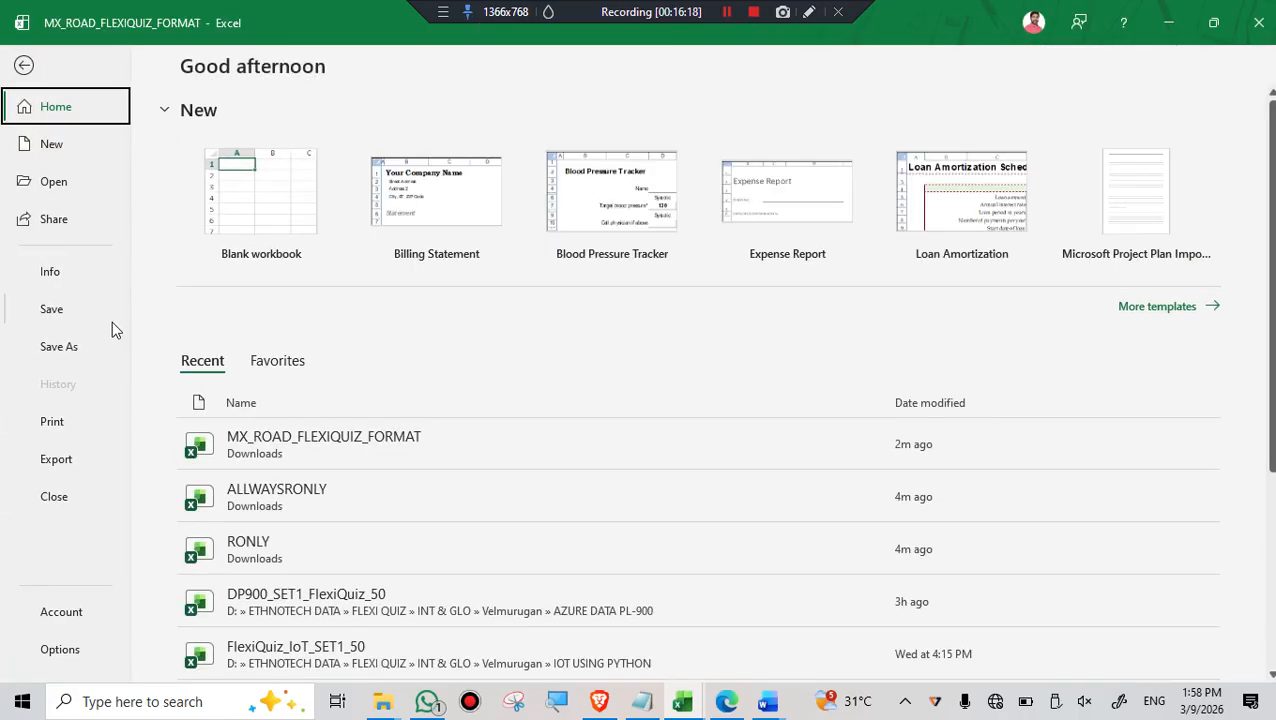
click(78, 348)
click(606, 211)
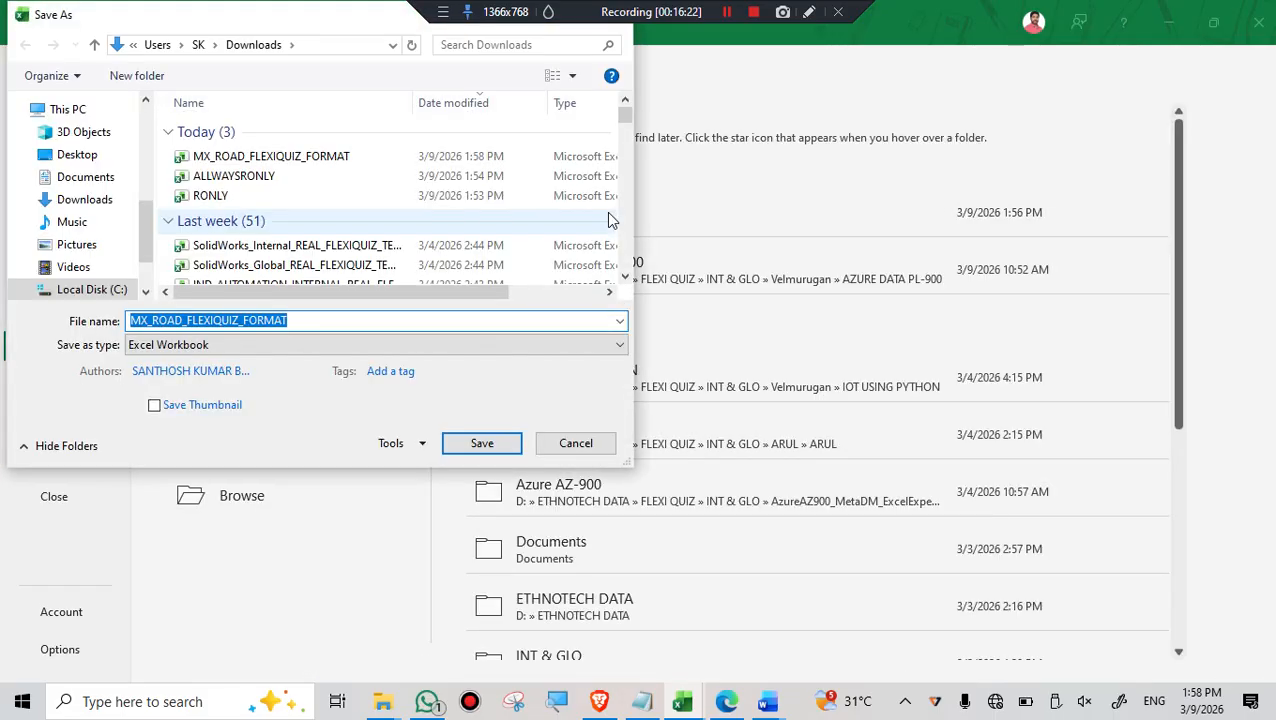
text(PASSWORD ENCRIPT)
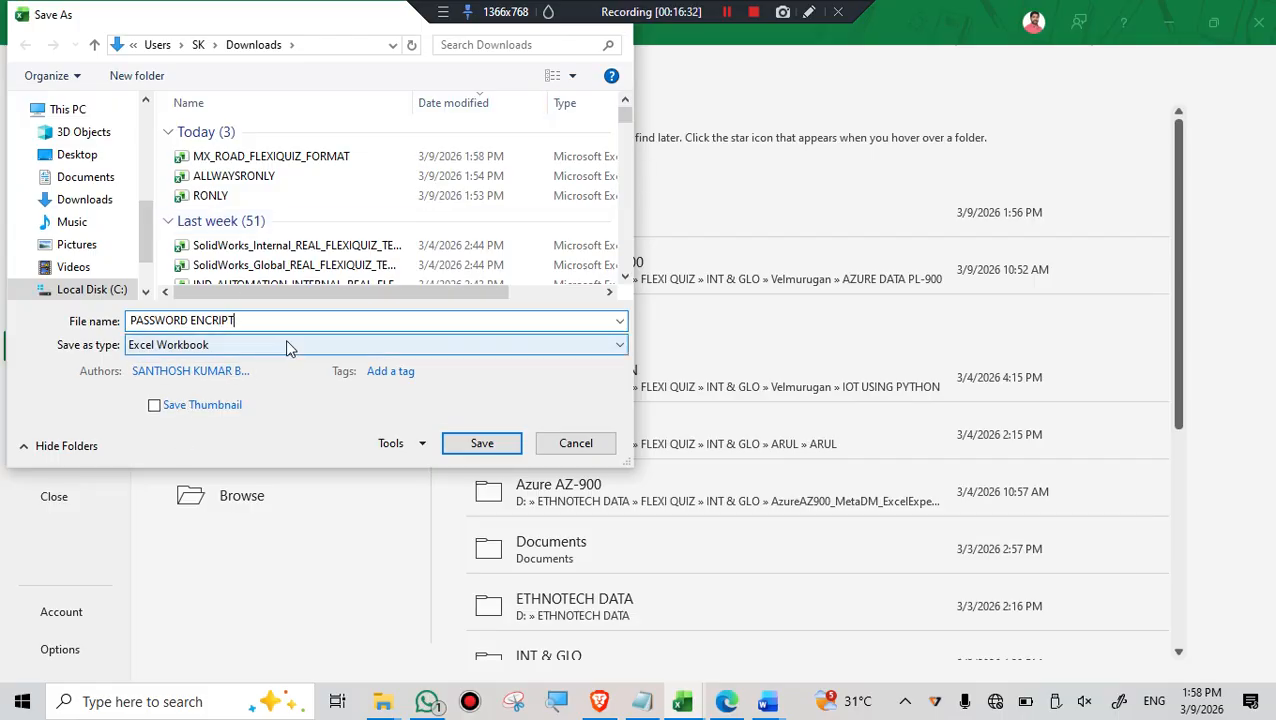
click(479, 443)
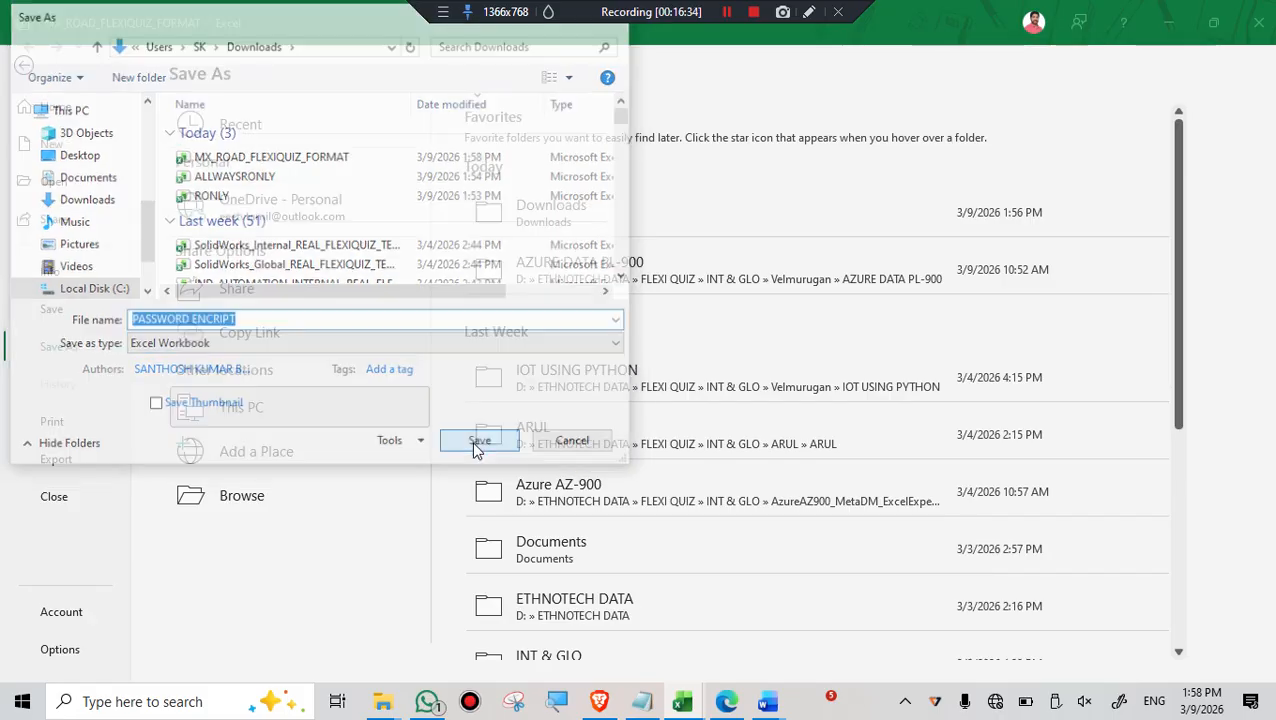
- Close PASSWORD ENCRIPT and the read-only ALLWAYSRONLY workbook, discarding the changes to the latter
click(1258, 28)
click(1258, 28)
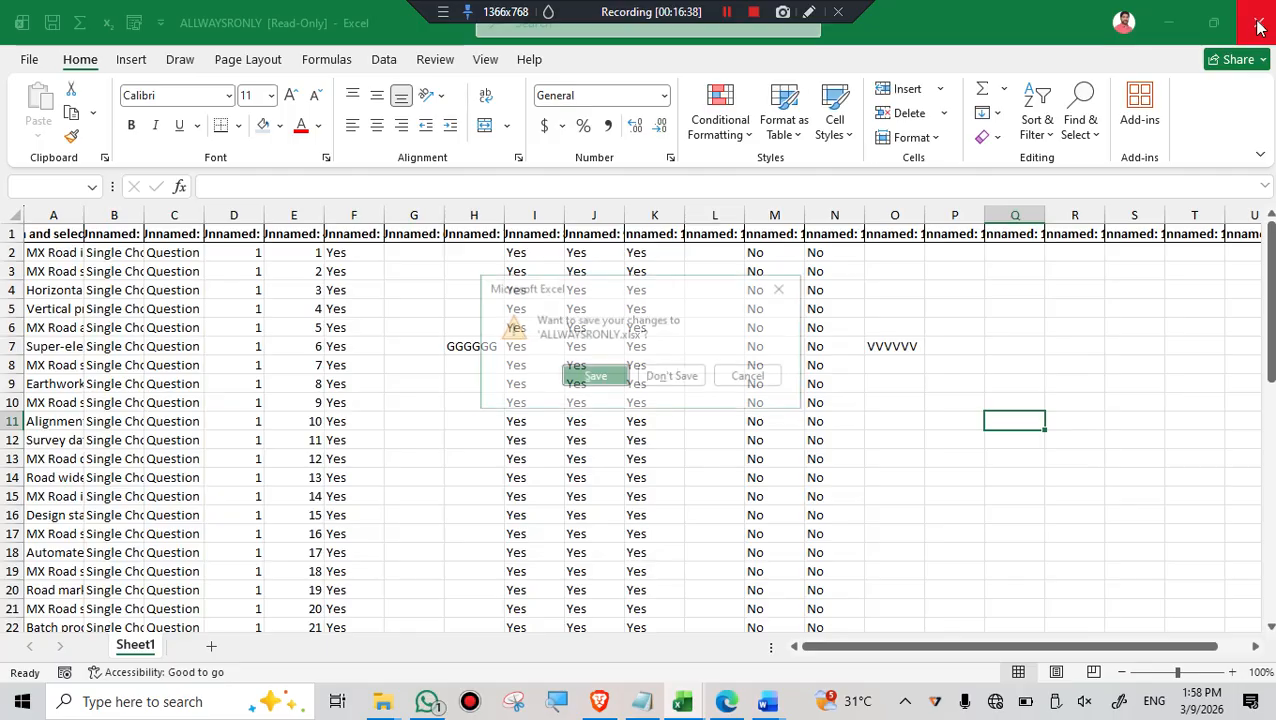
click(668, 377)
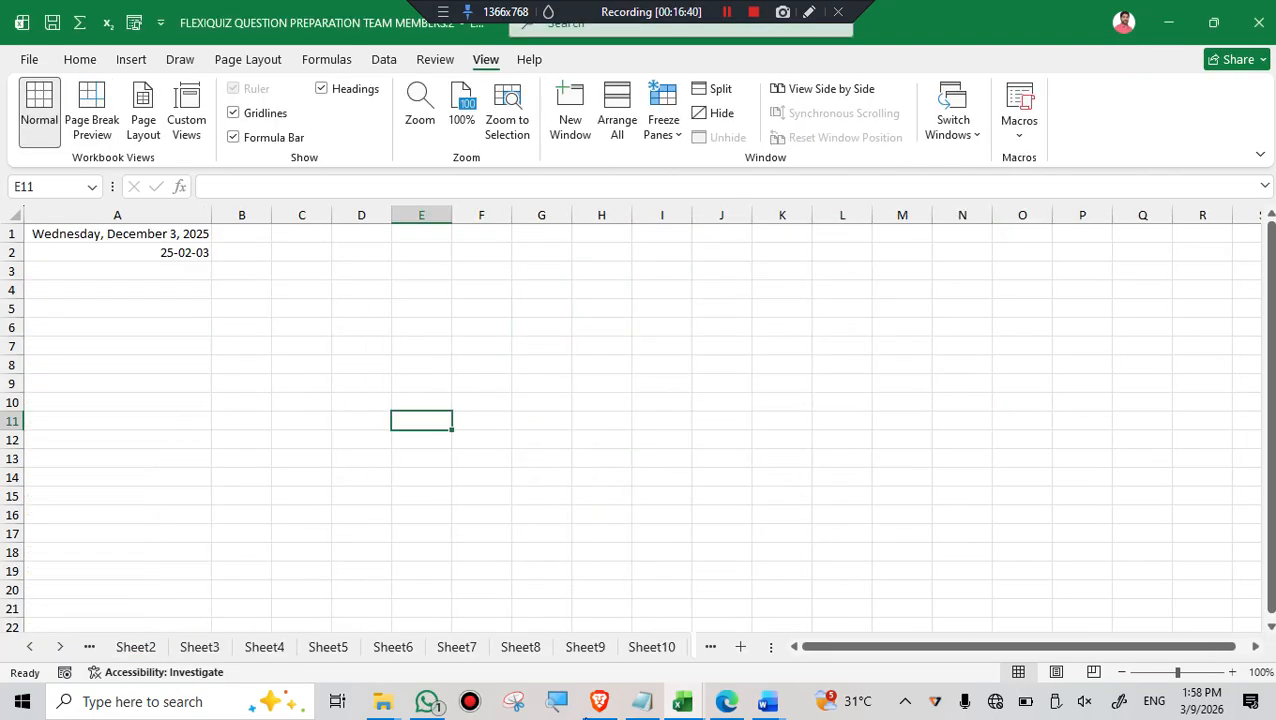
- Switch to the Downloads folder in File Explorer, try opening PASSWORD ENCRIPT, and cancel its password request
mouse_move(383, 703)
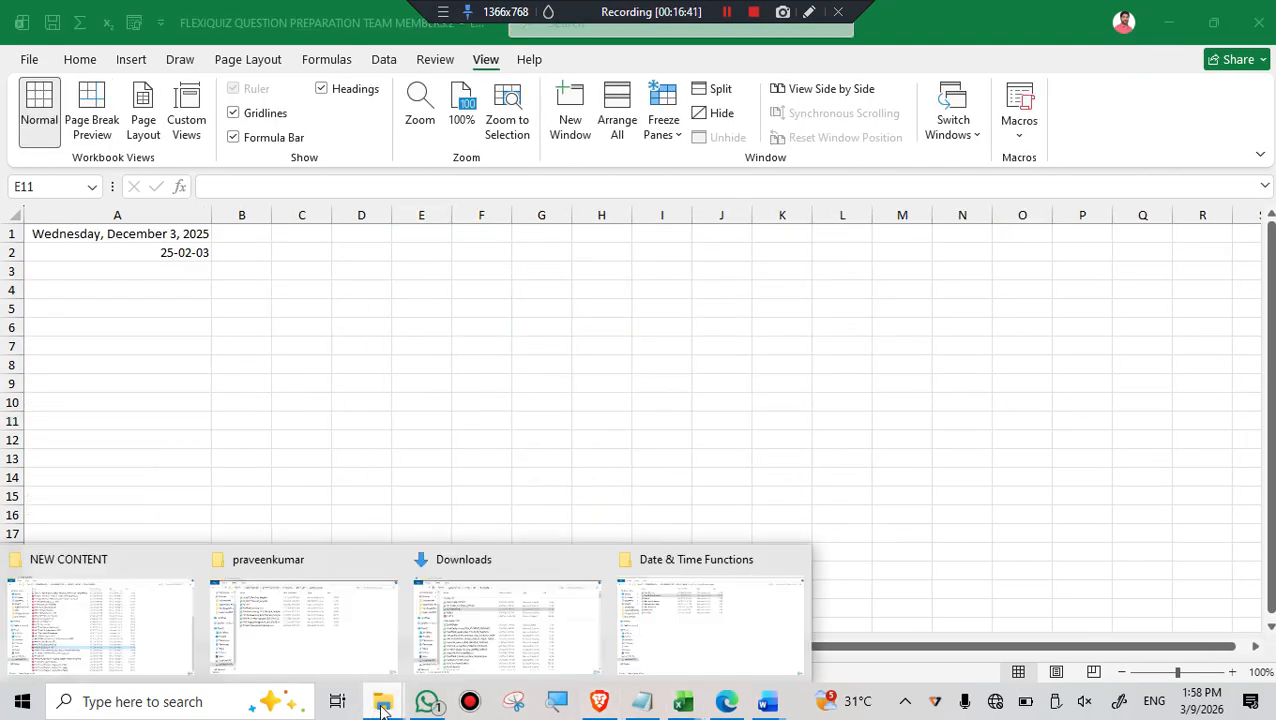
click(496, 622)
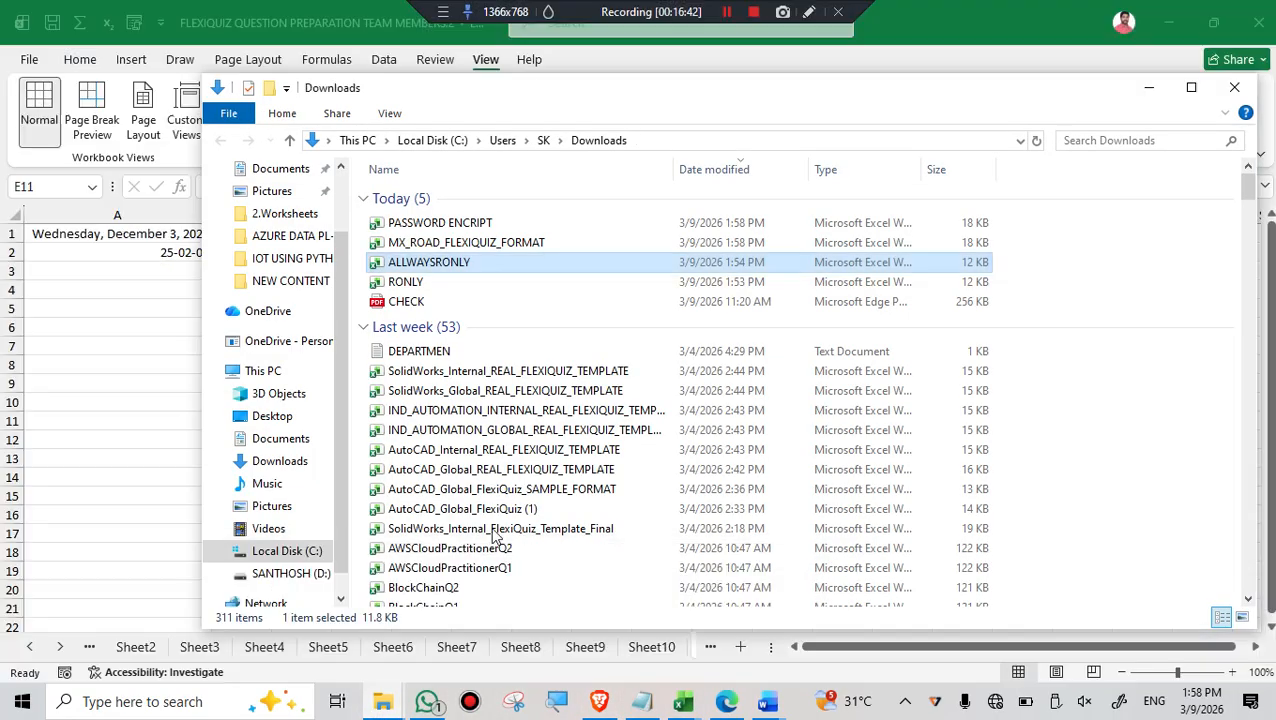
double_click(474, 223)
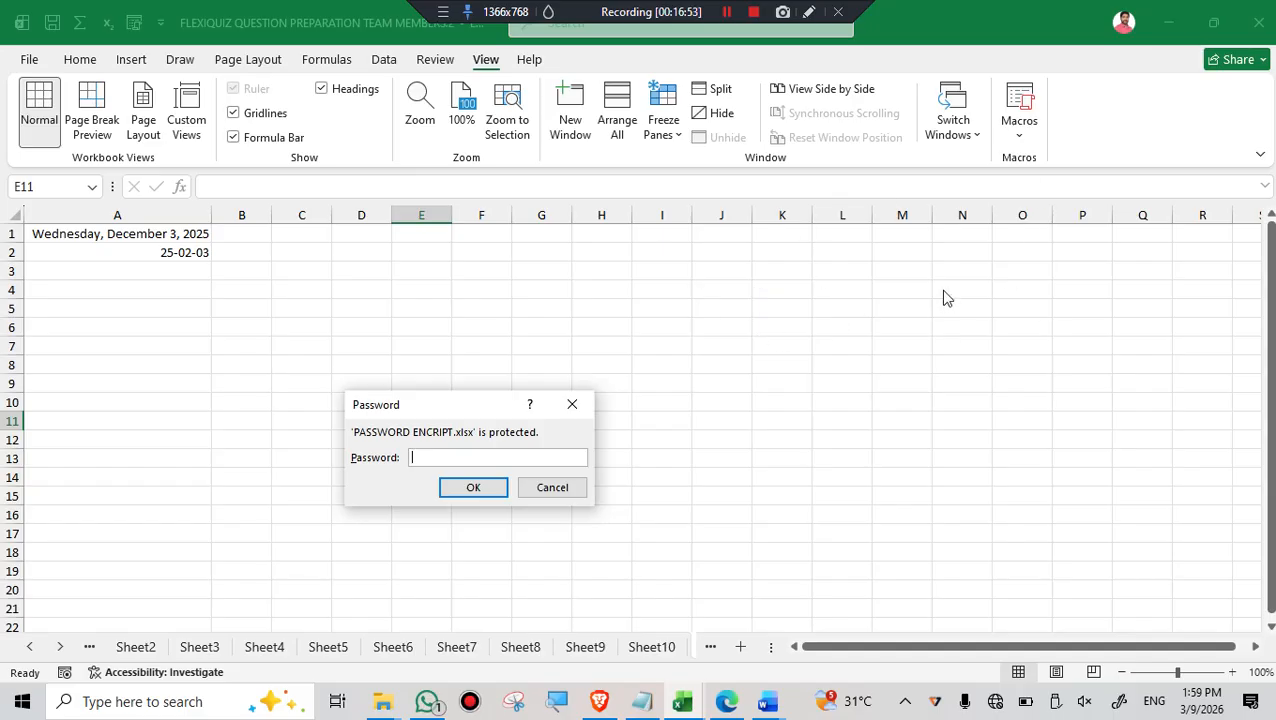
click(555, 488)
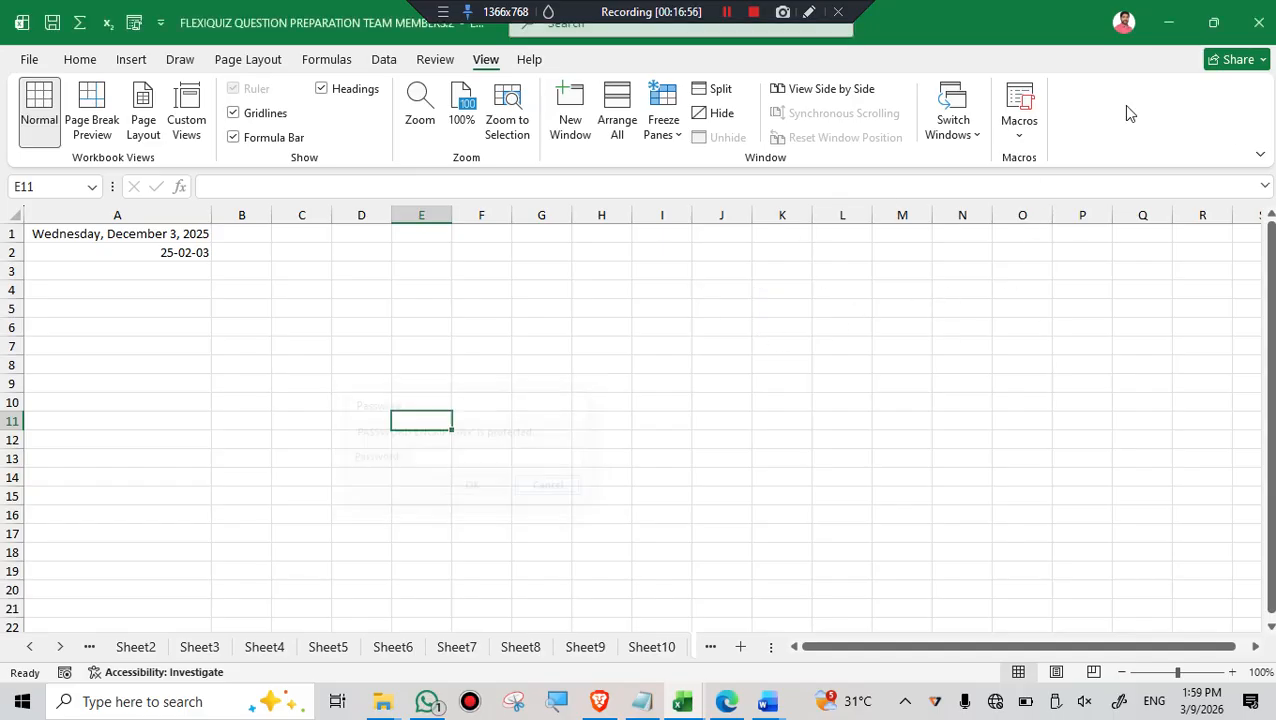
- Close the two remaining FLEXIQUIZ QUESTION PREPARATION TEAM MEMBERS workbooks without saving changes
click(1257, 26)
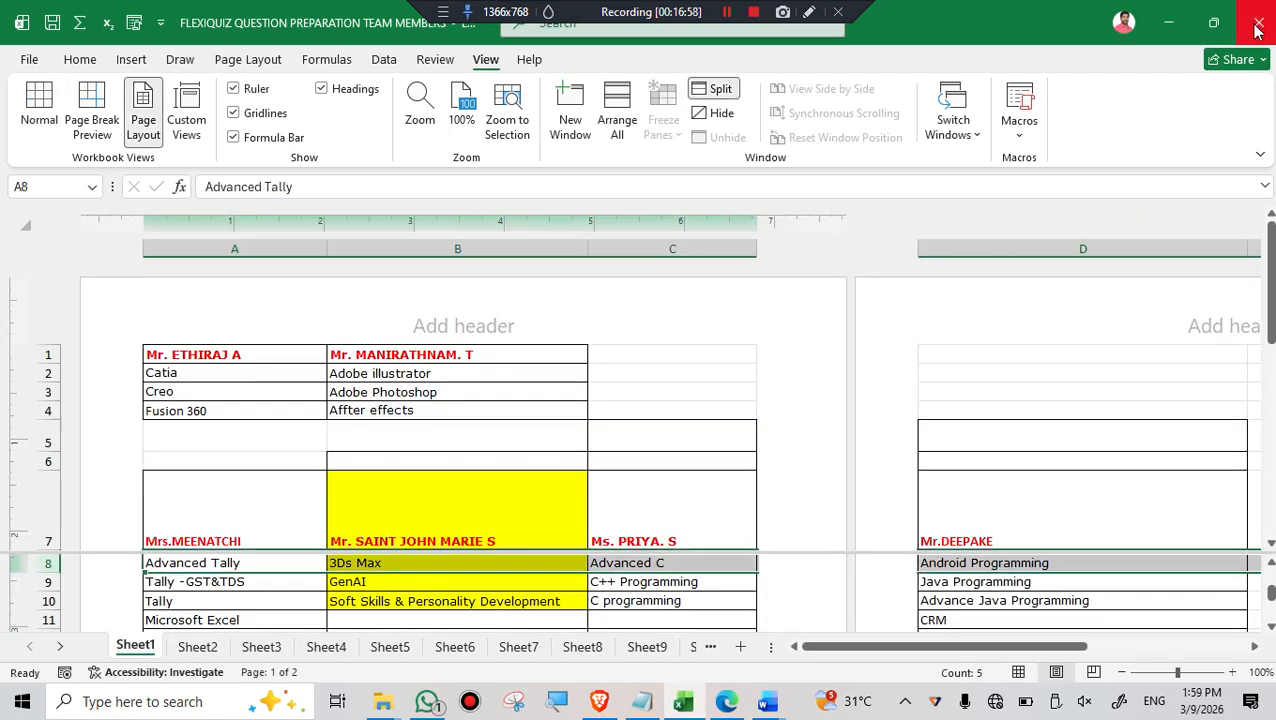
click(1257, 28)
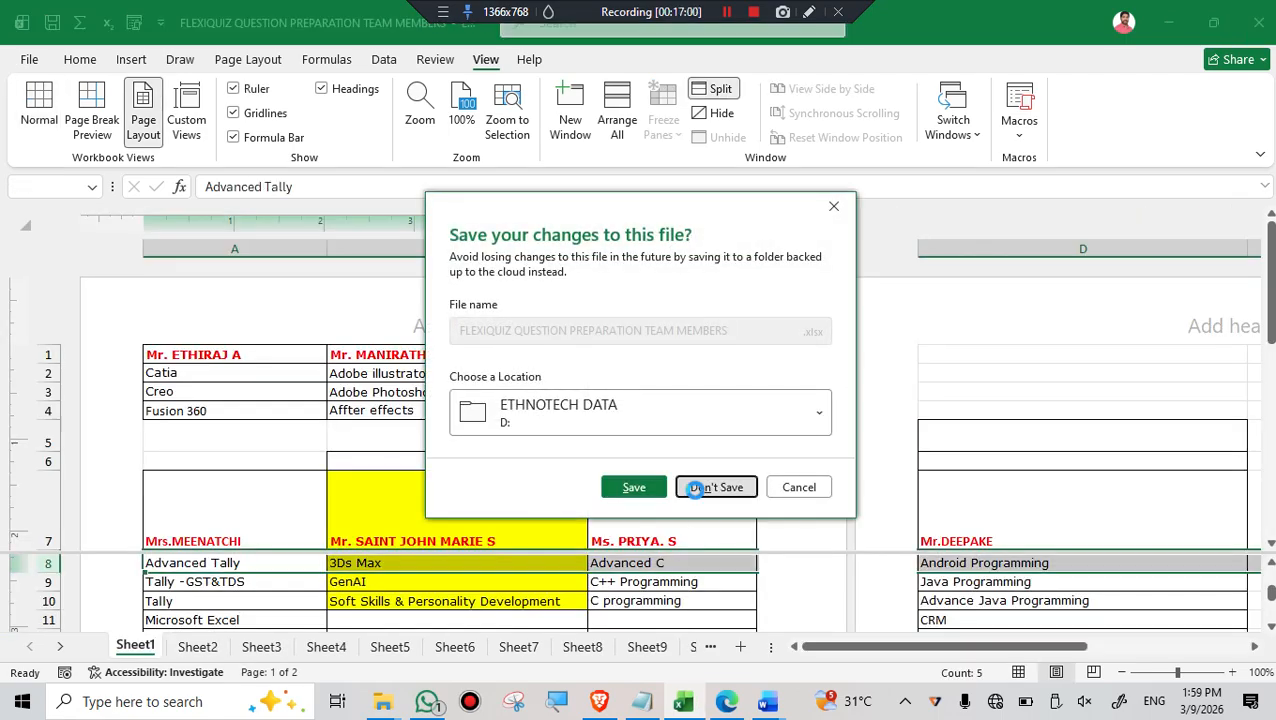
click(701, 489)
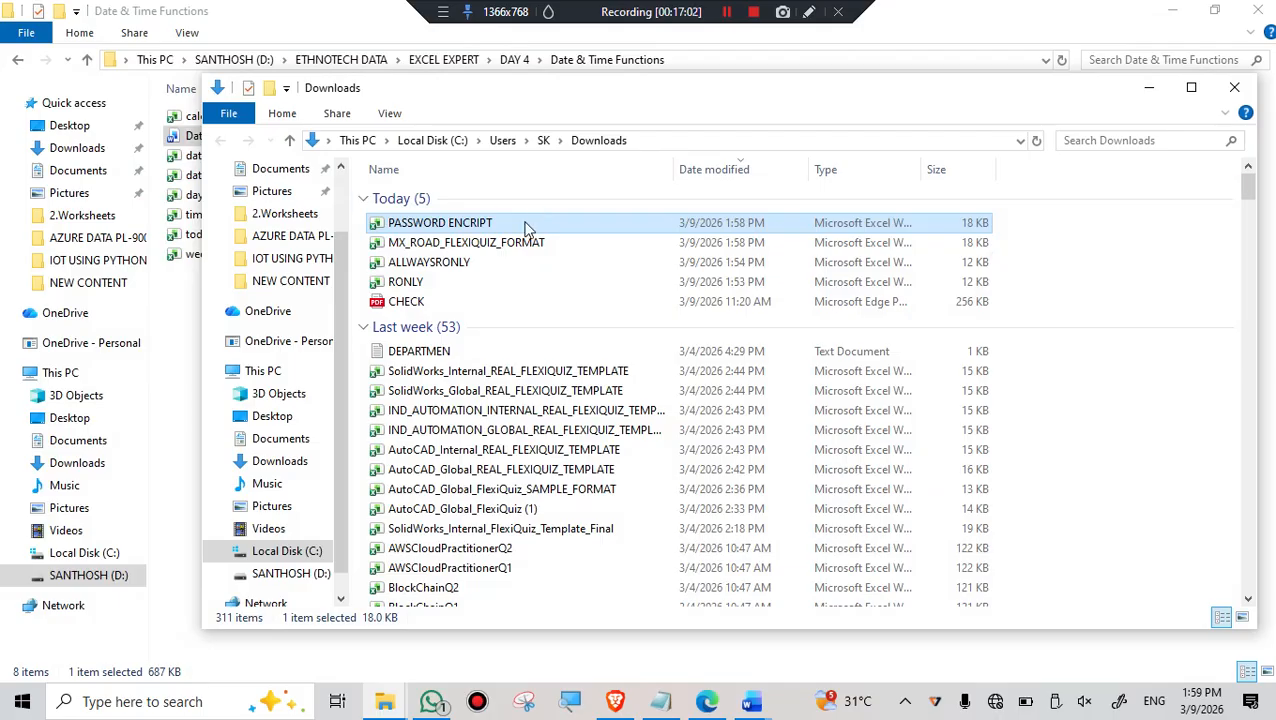
- Open PASSWORD ENCRIPT from the Downloads folder and enter the workbook password to unlock it
double_click(473, 223)
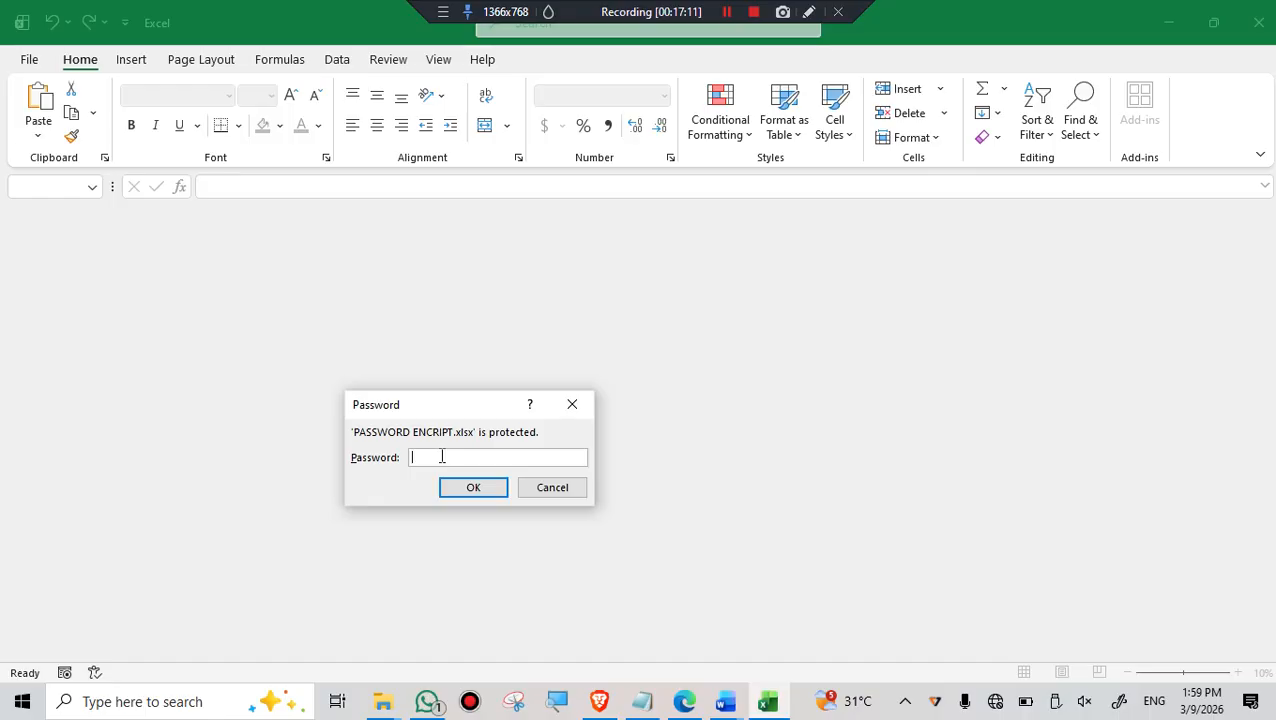
text(12345)
click(474, 490)
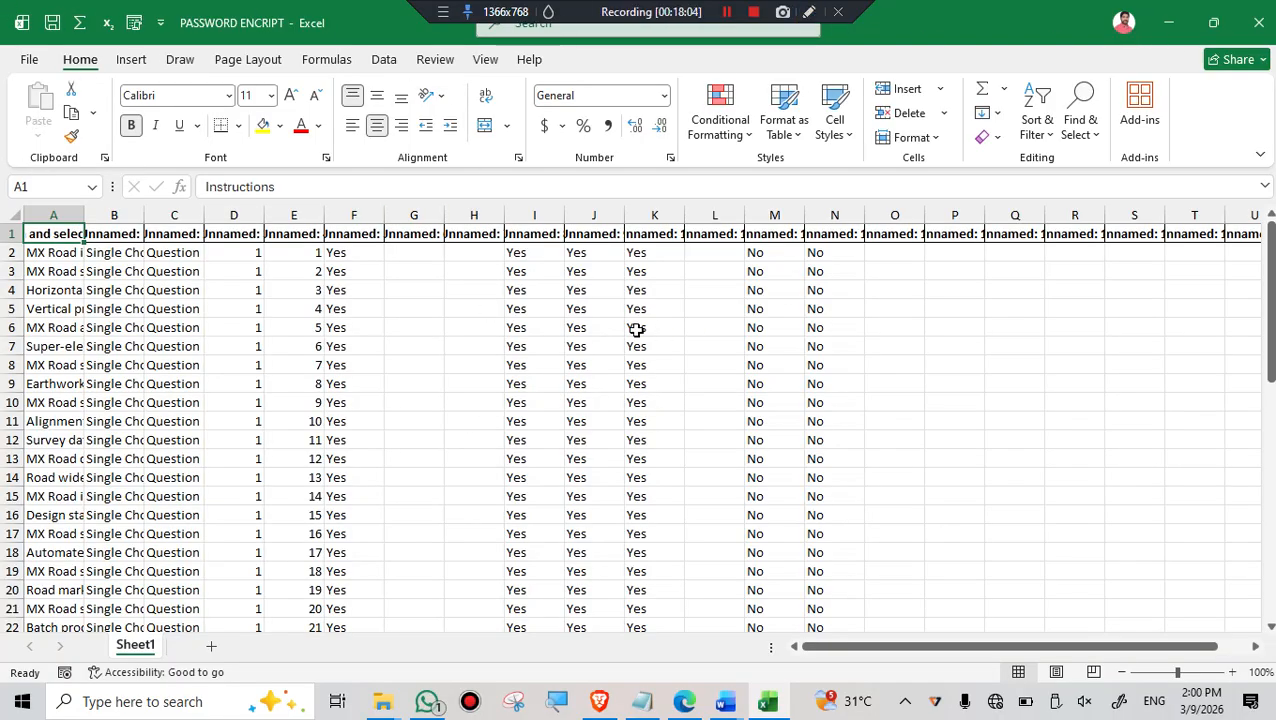
- Close PASSWORD ENCRIPT, open BlockChainQ2 from the Downloads folder, and enable editing for it
click(1259, 22)
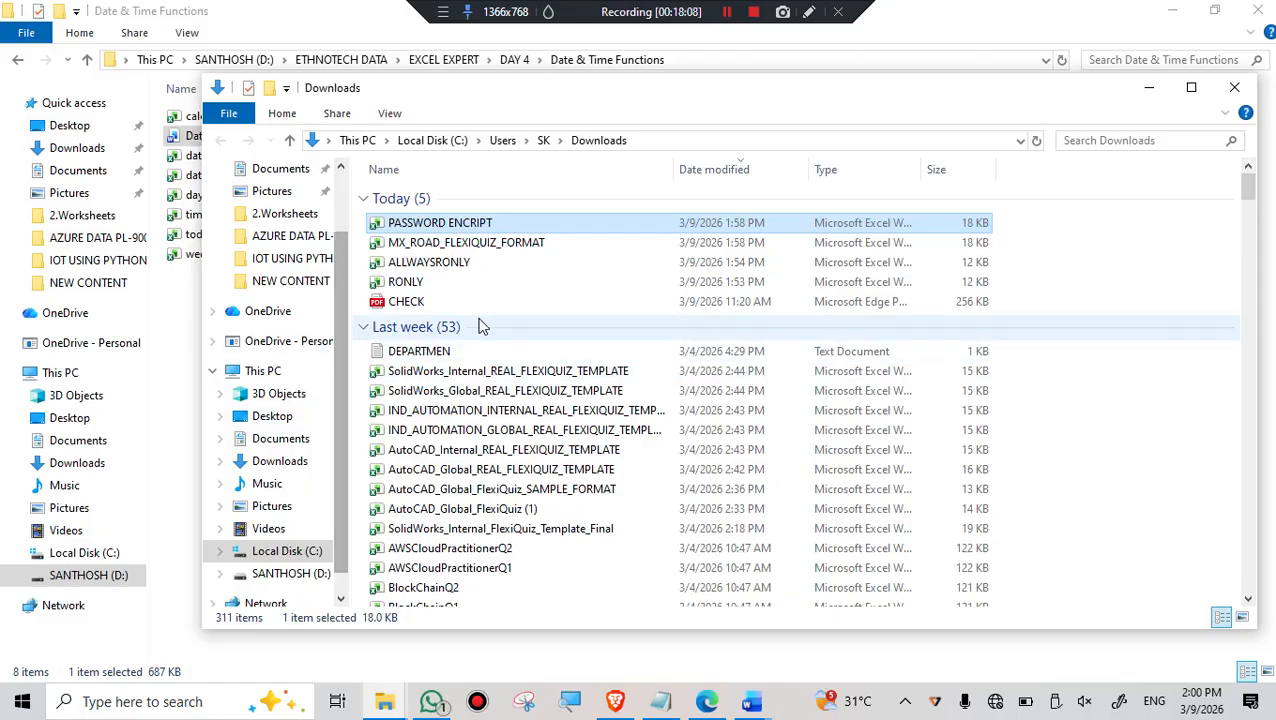
scroll(466, 540, down, 3)
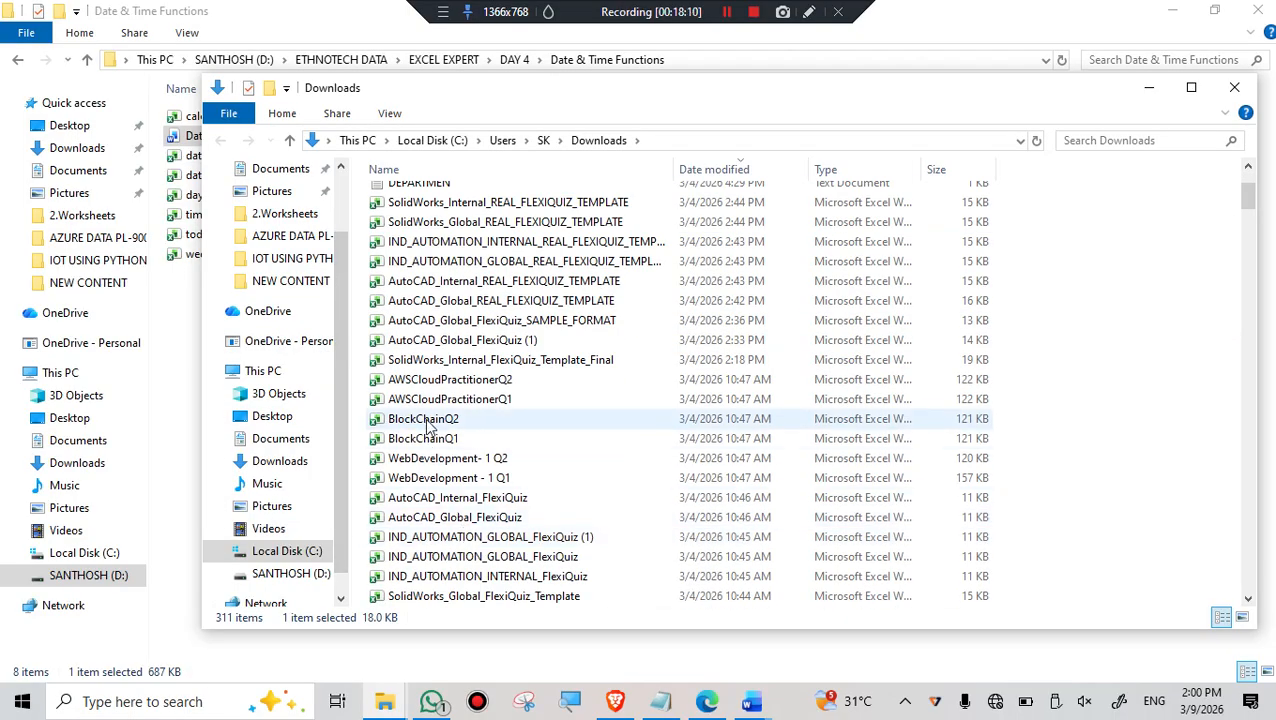
click(428, 423)
double_click(429, 424)
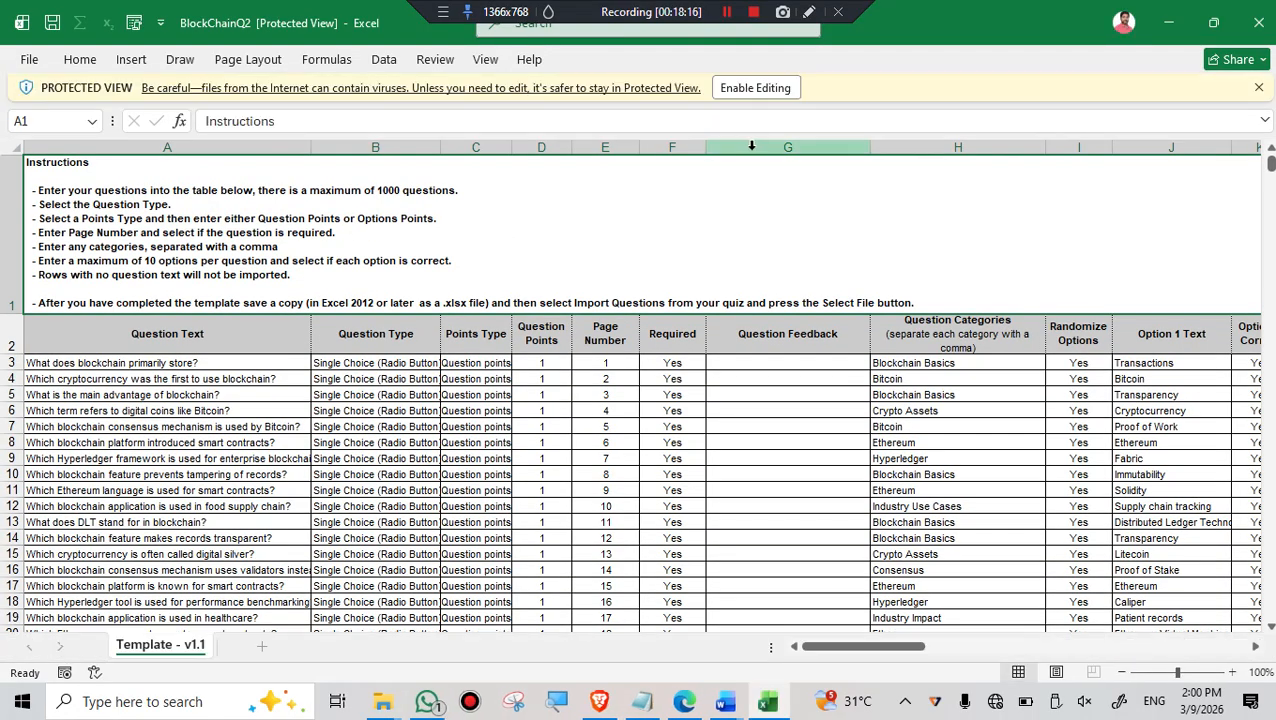
click(768, 88)
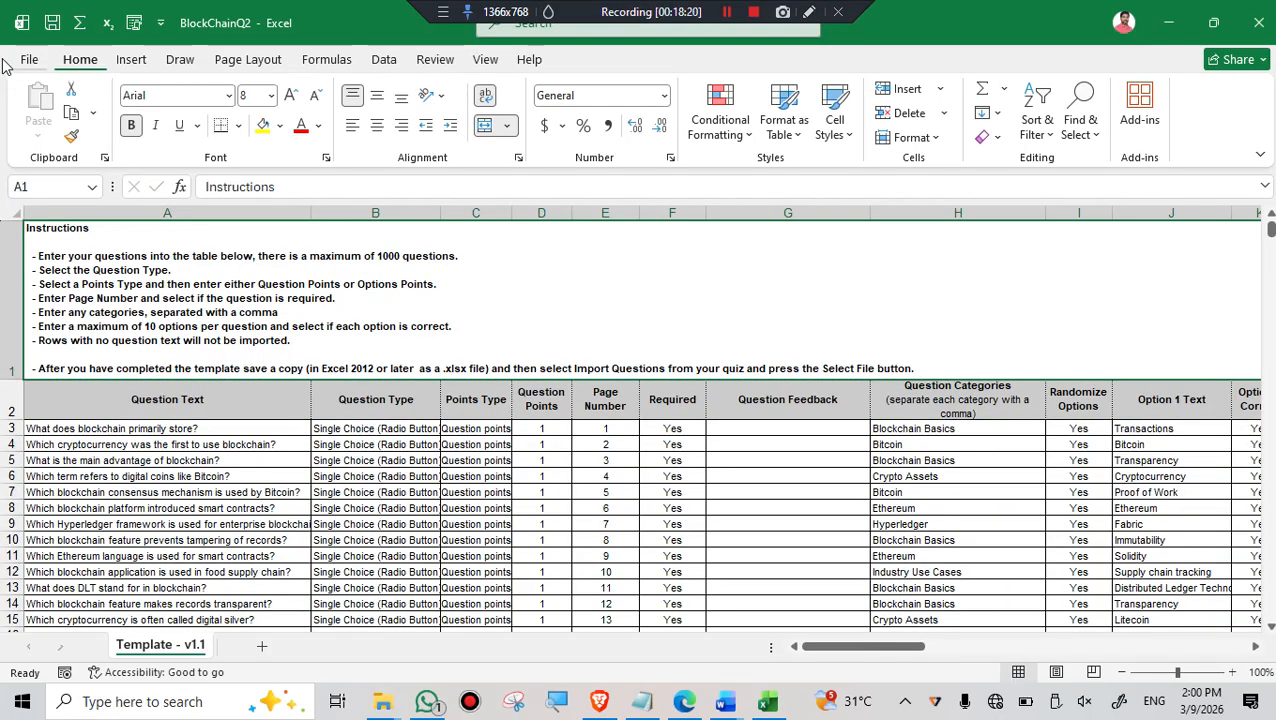
- Review the Protect Workbook options for BlockChainQ2, including Protect Current Sheet, and close the list
click(27, 64)
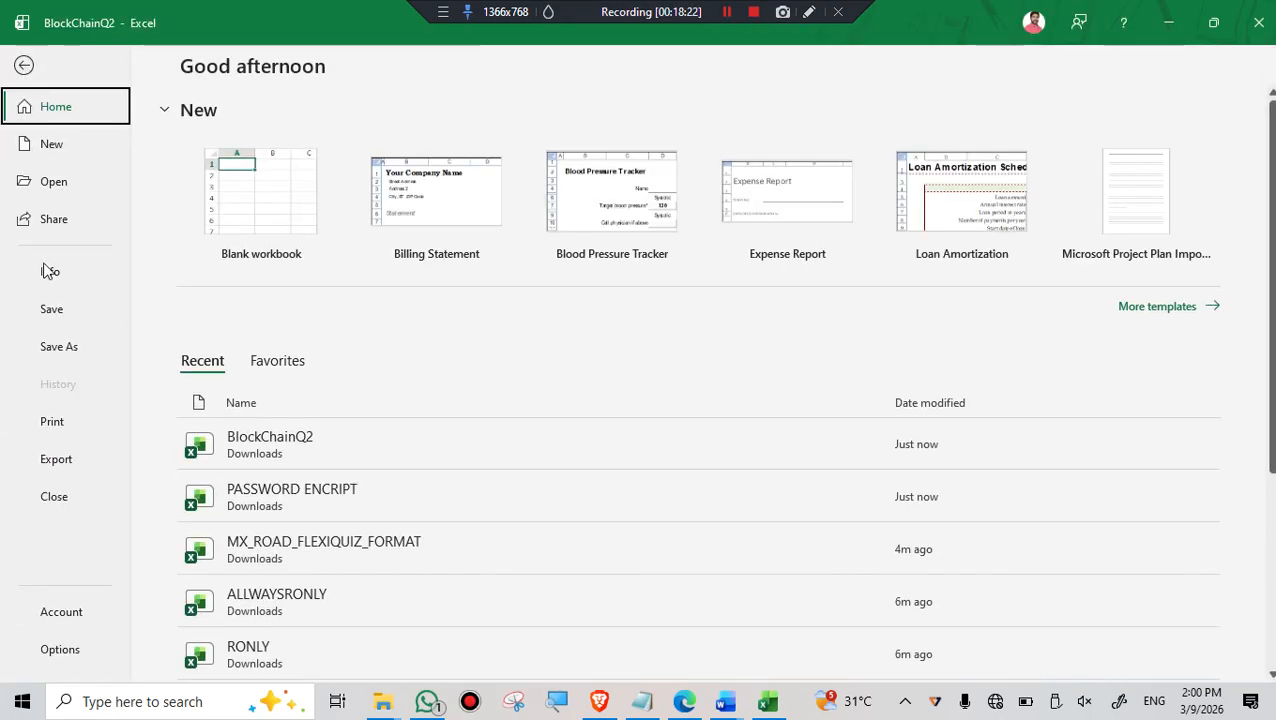
click(52, 275)
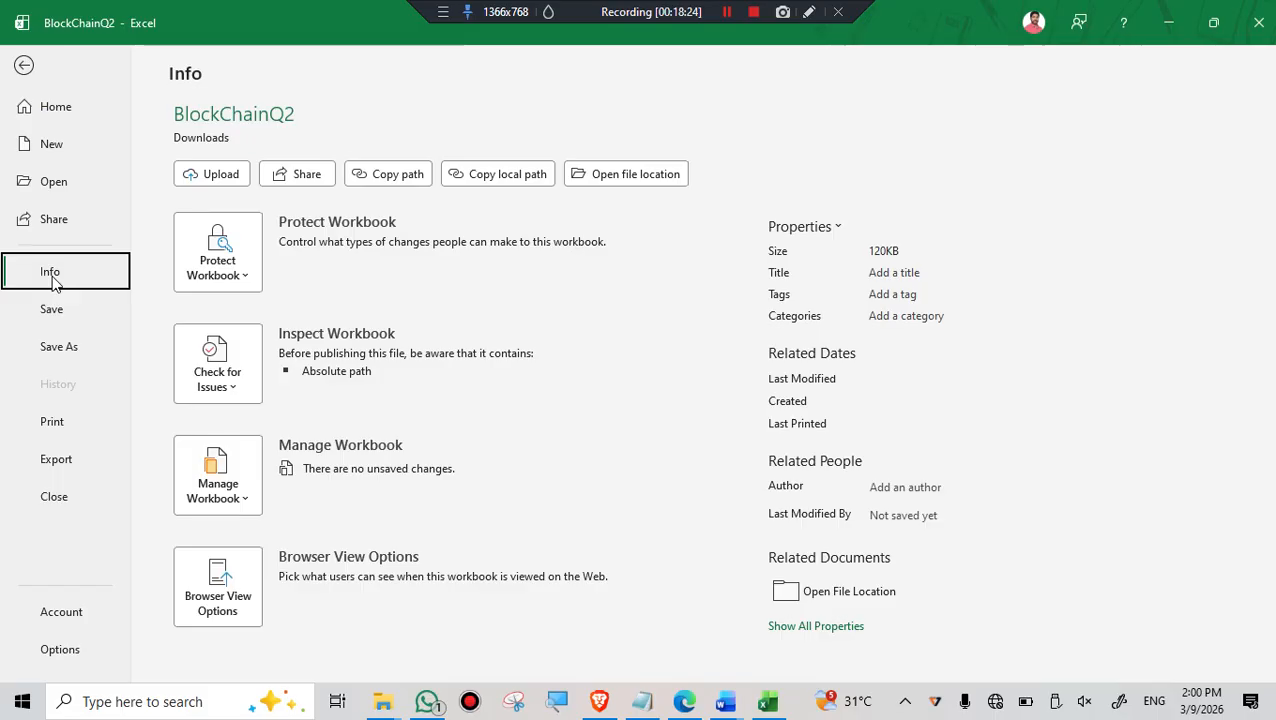
click(250, 282)
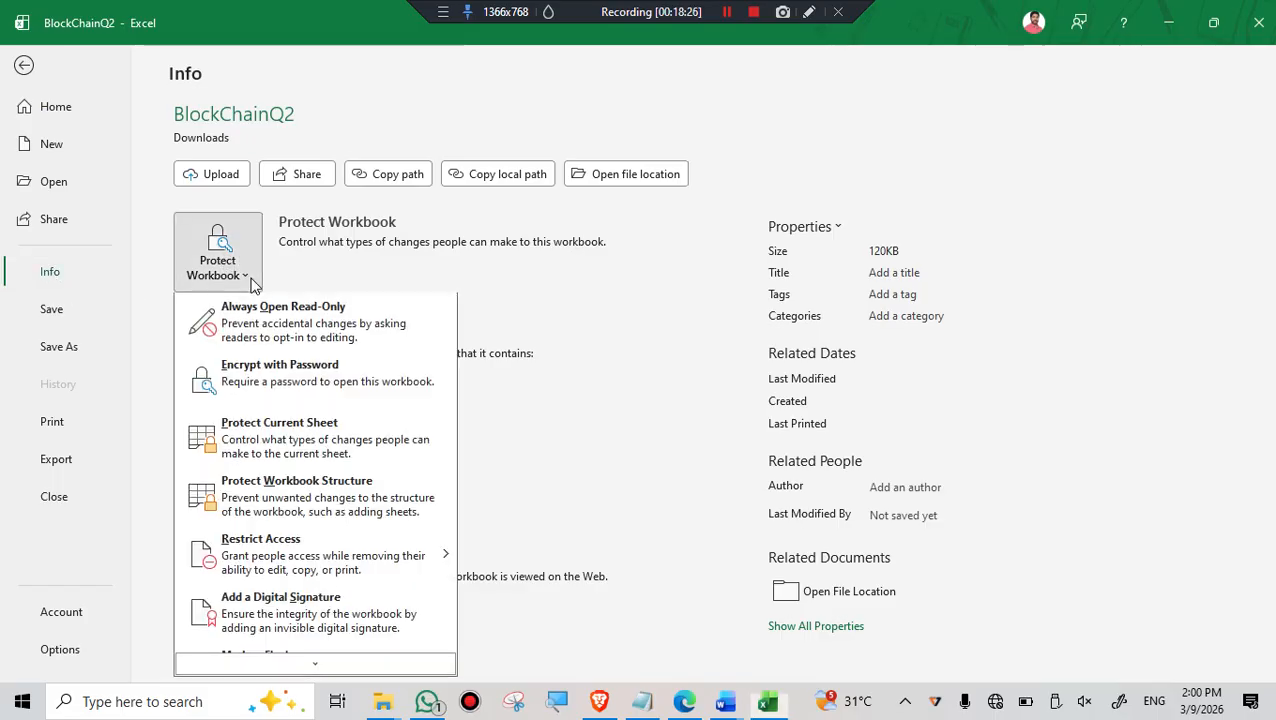
scroll(242, 455, down, 1)
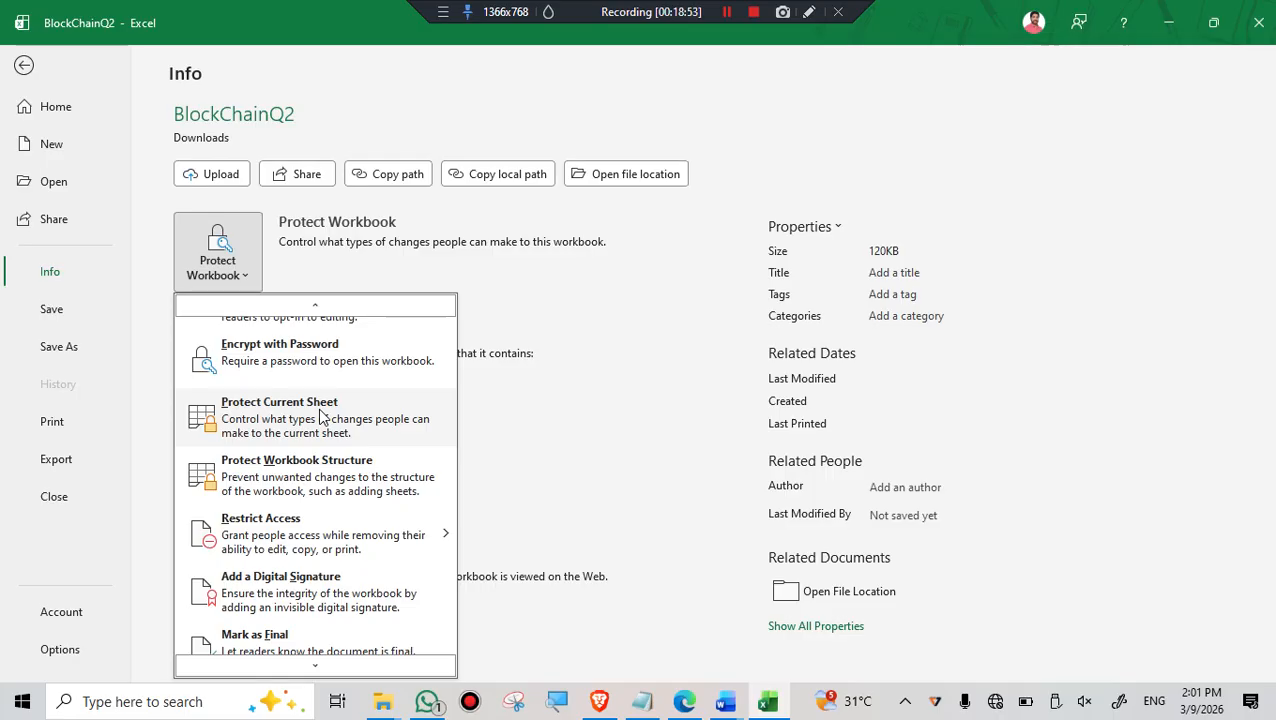
key(Escape)
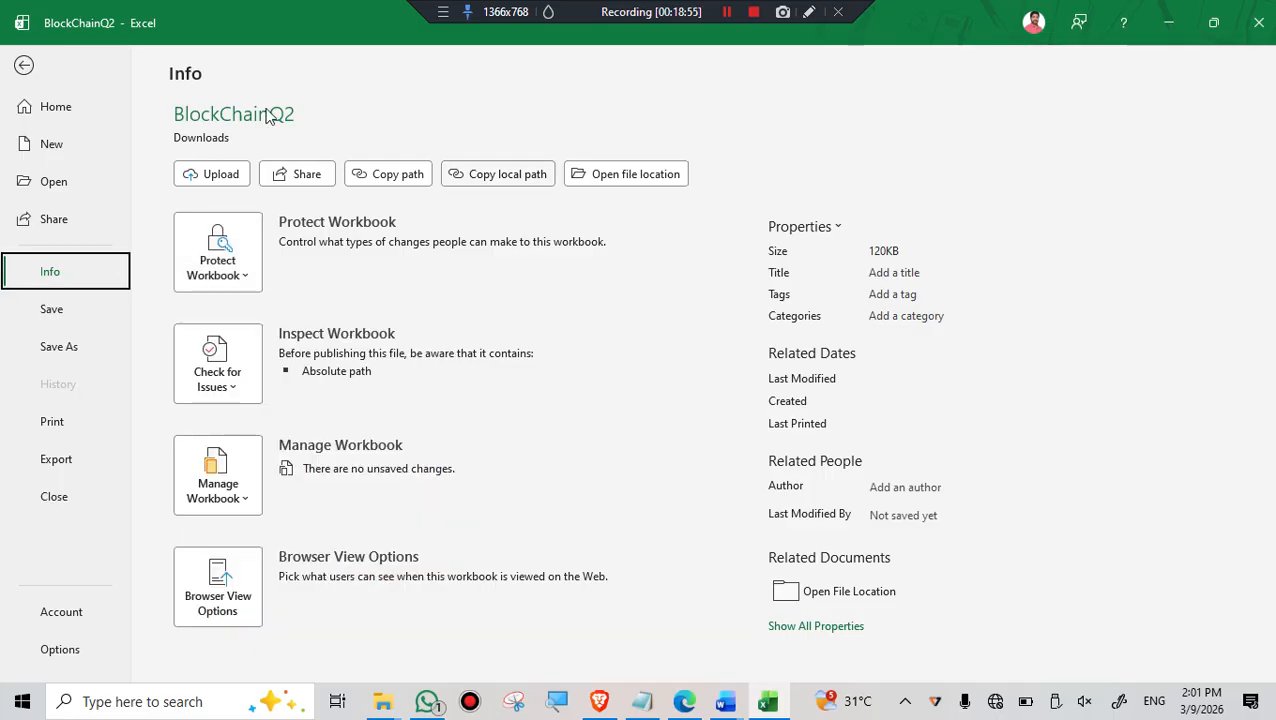
- Return to the BlockChainQ2 worksheet, add a new sheet, and enter SK in its cell E5
click(16, 64)
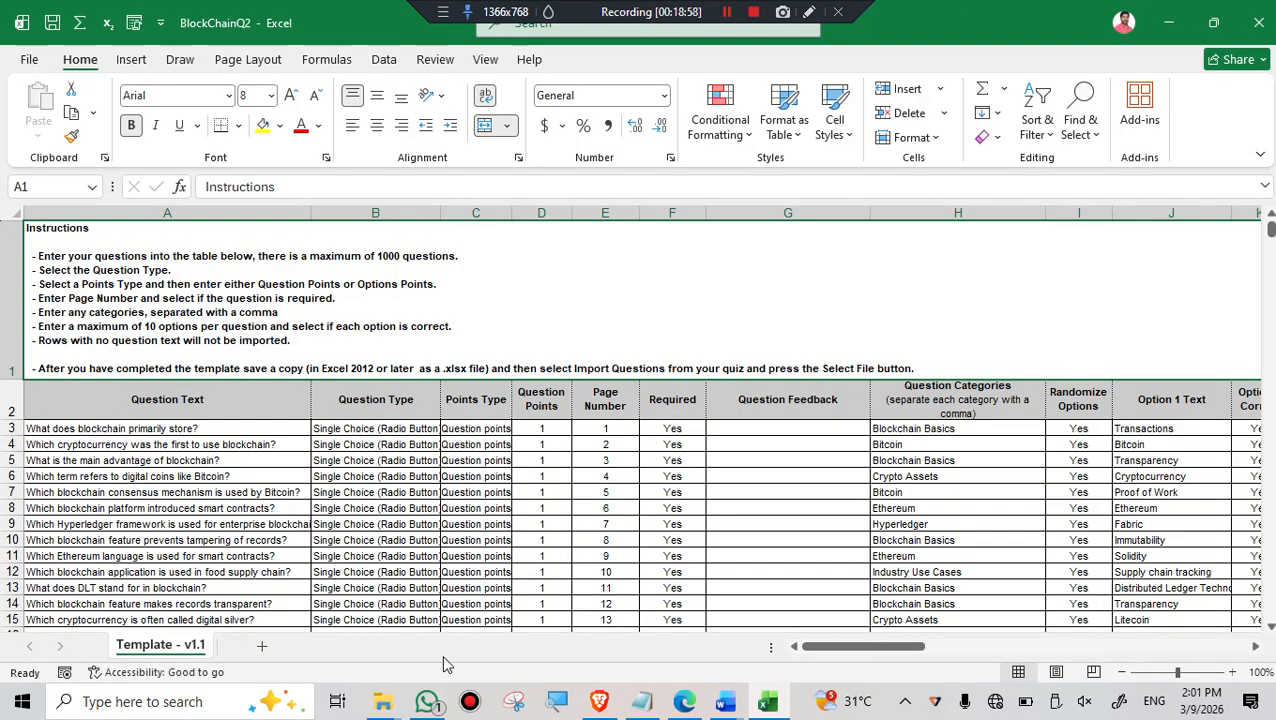
click(263, 648)
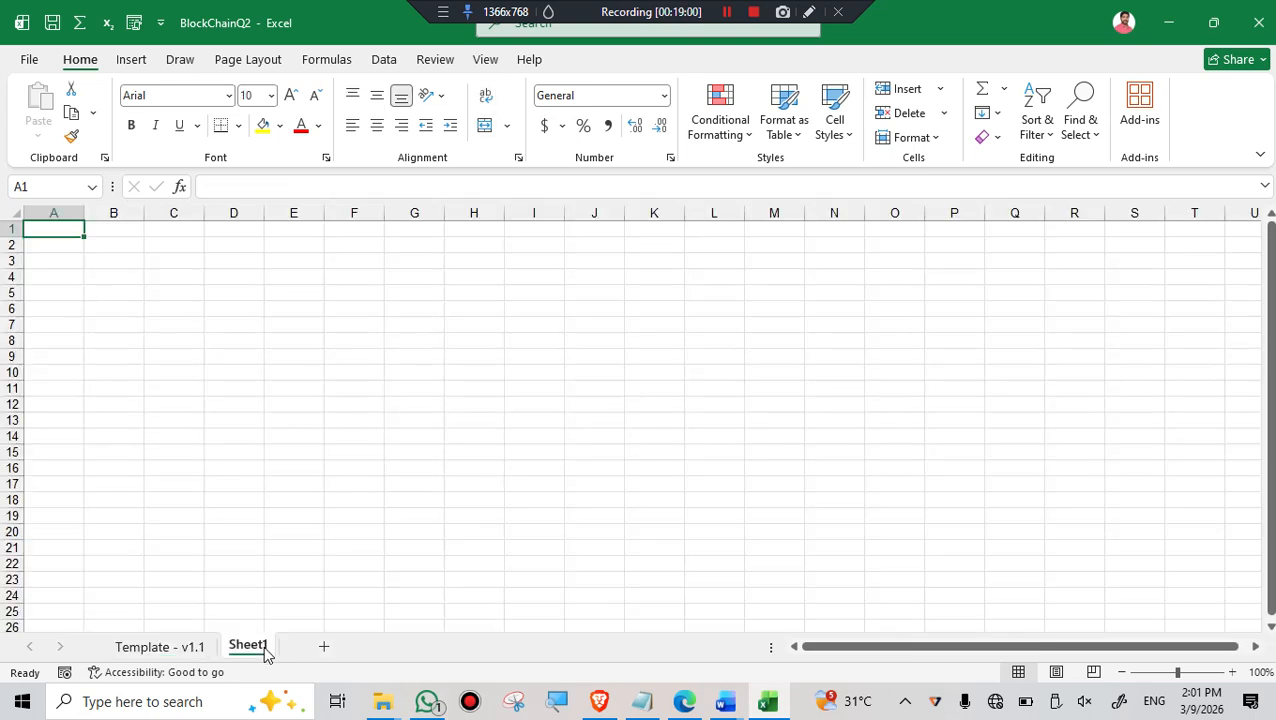
click(311, 295)
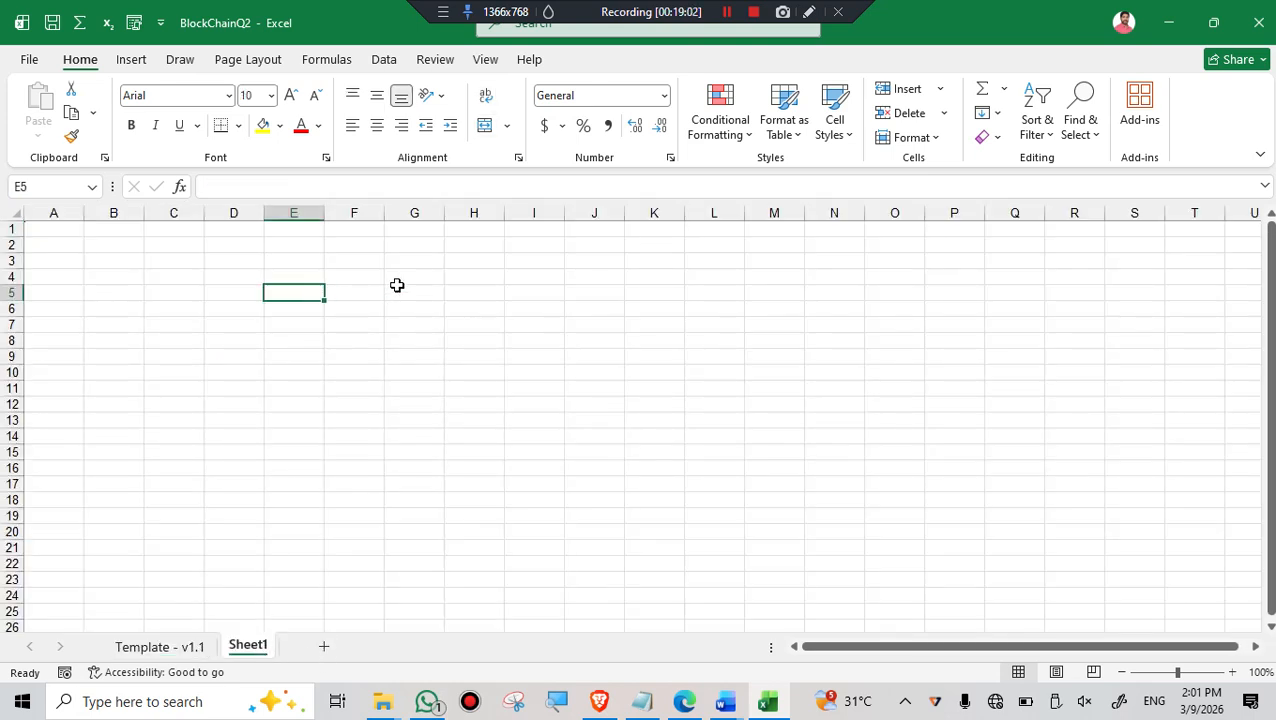
text(SK)
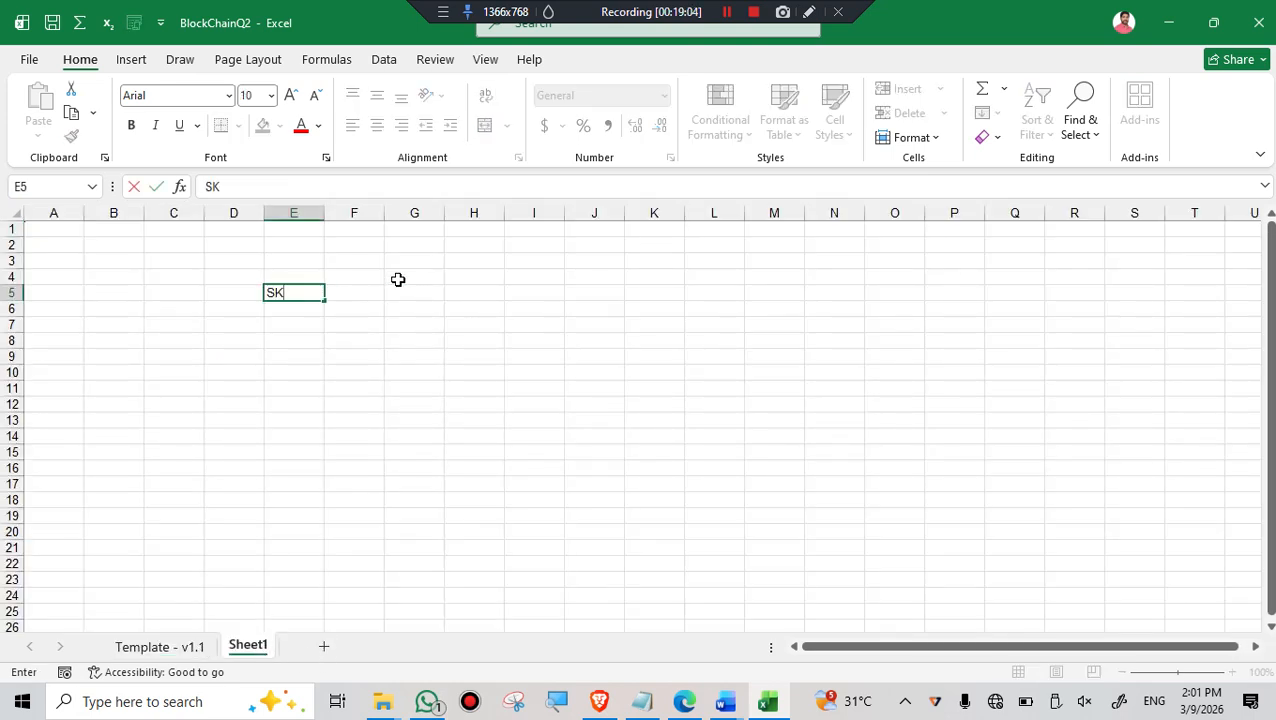
click(400, 419)
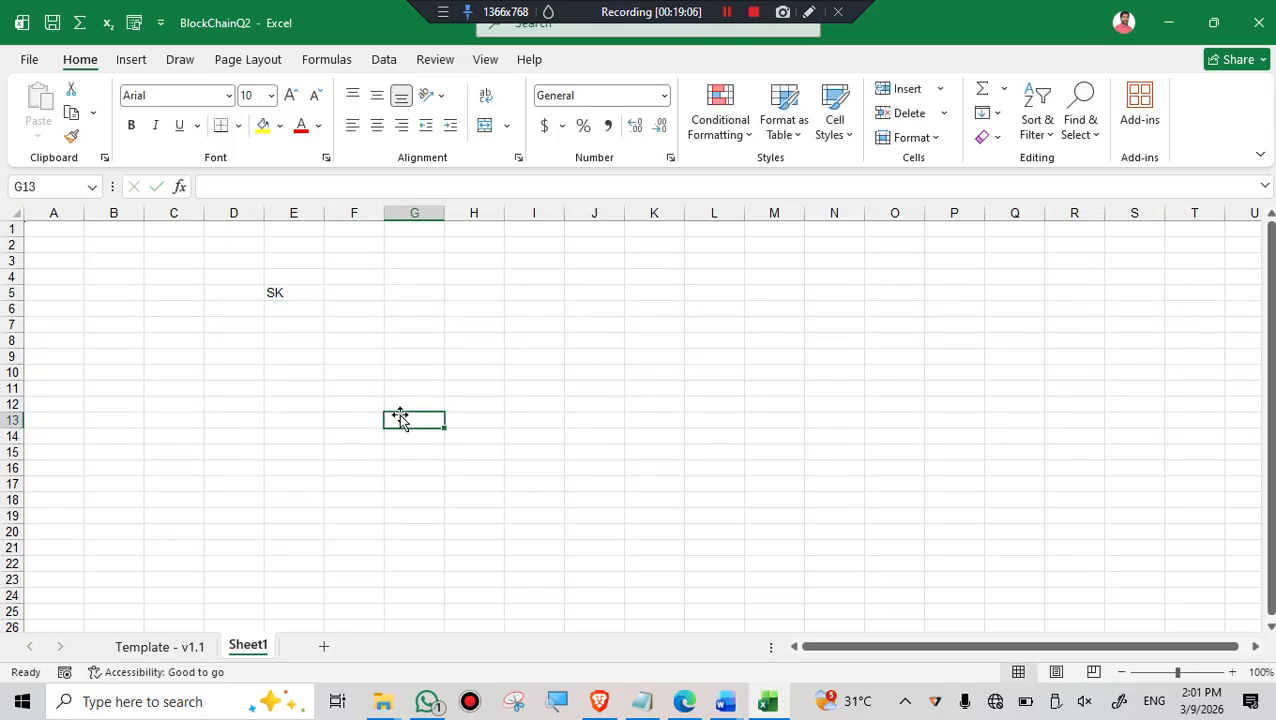
- Go back to the Template - v1.1 sheet and start Protect Current Sheet for it
click(163, 650)
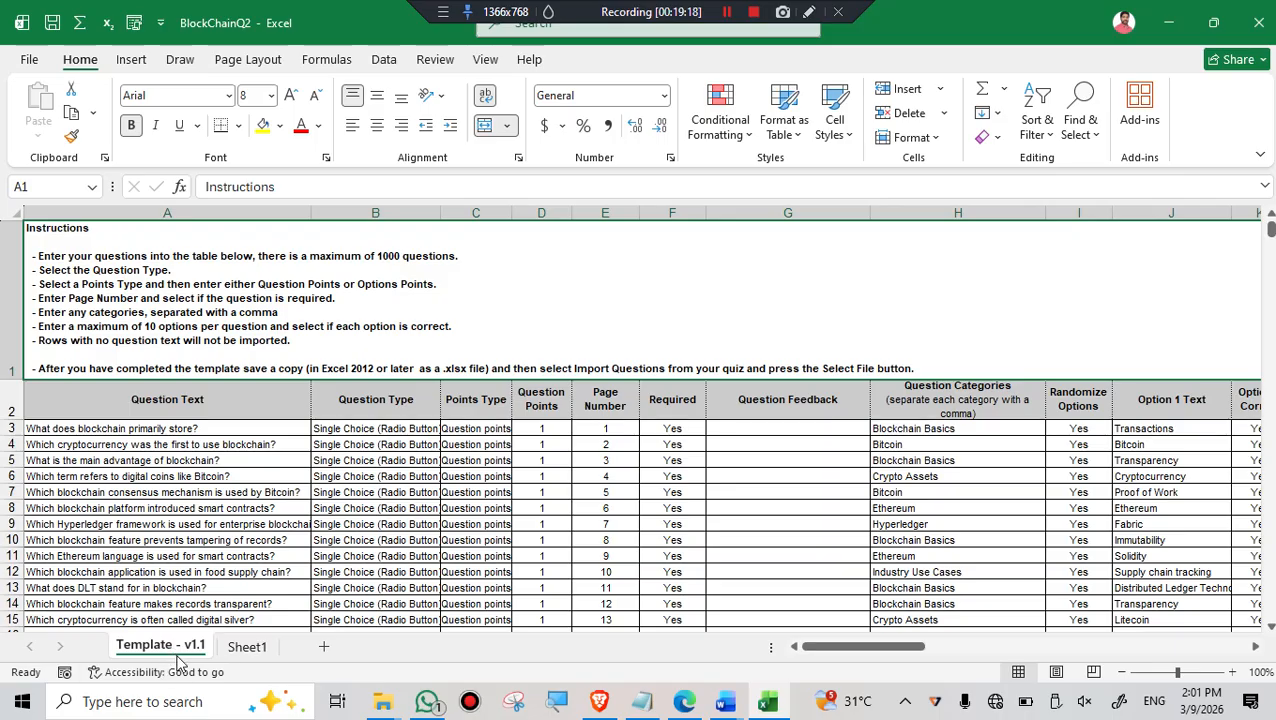
click(29, 62)
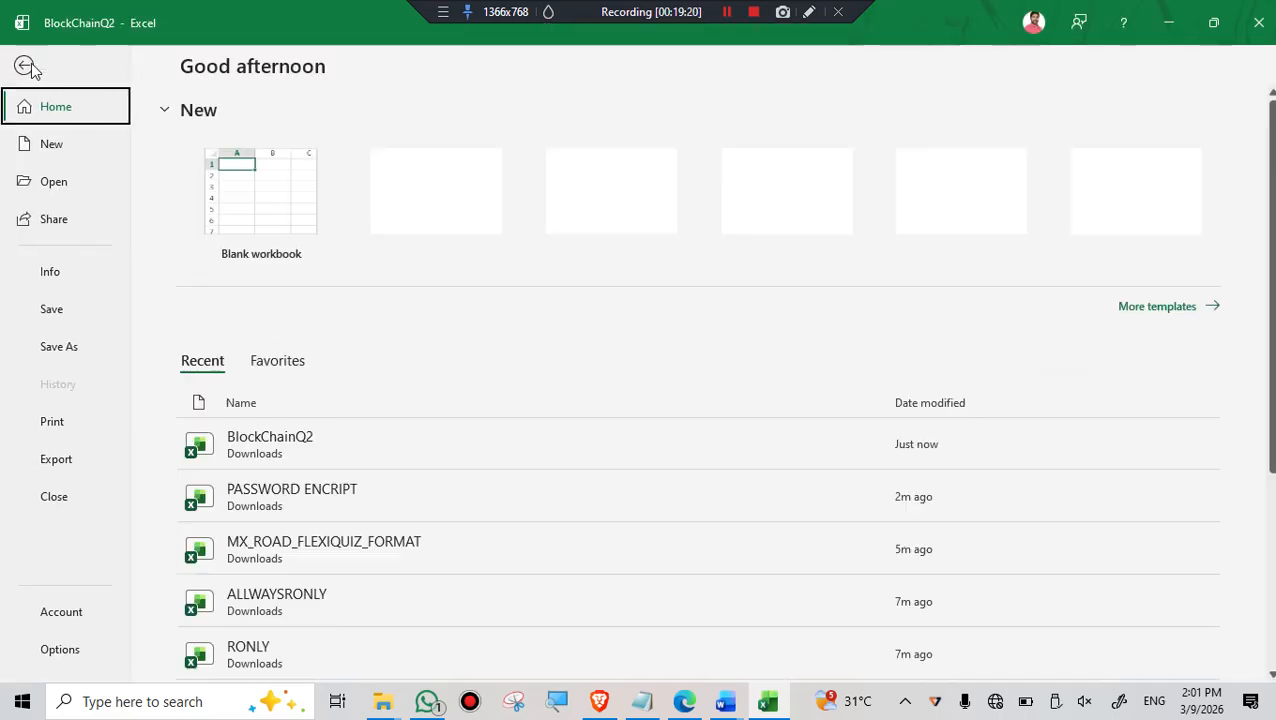
click(54, 280)
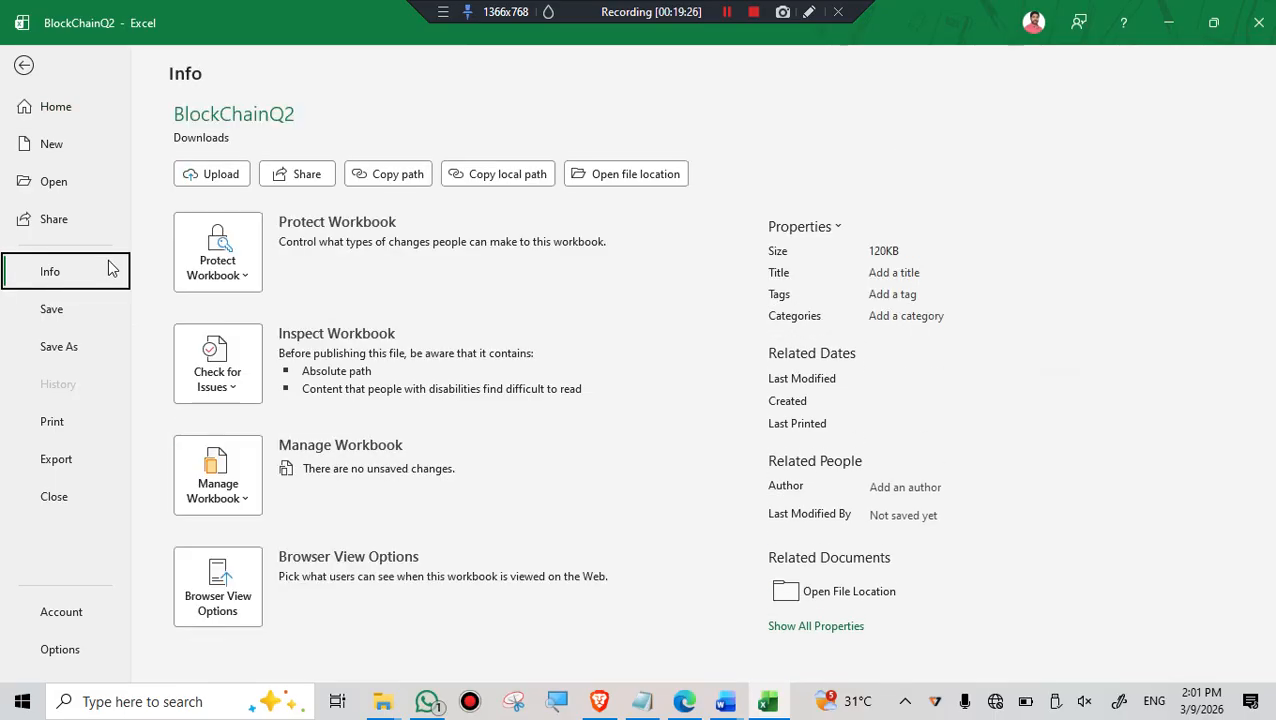
click(218, 262)
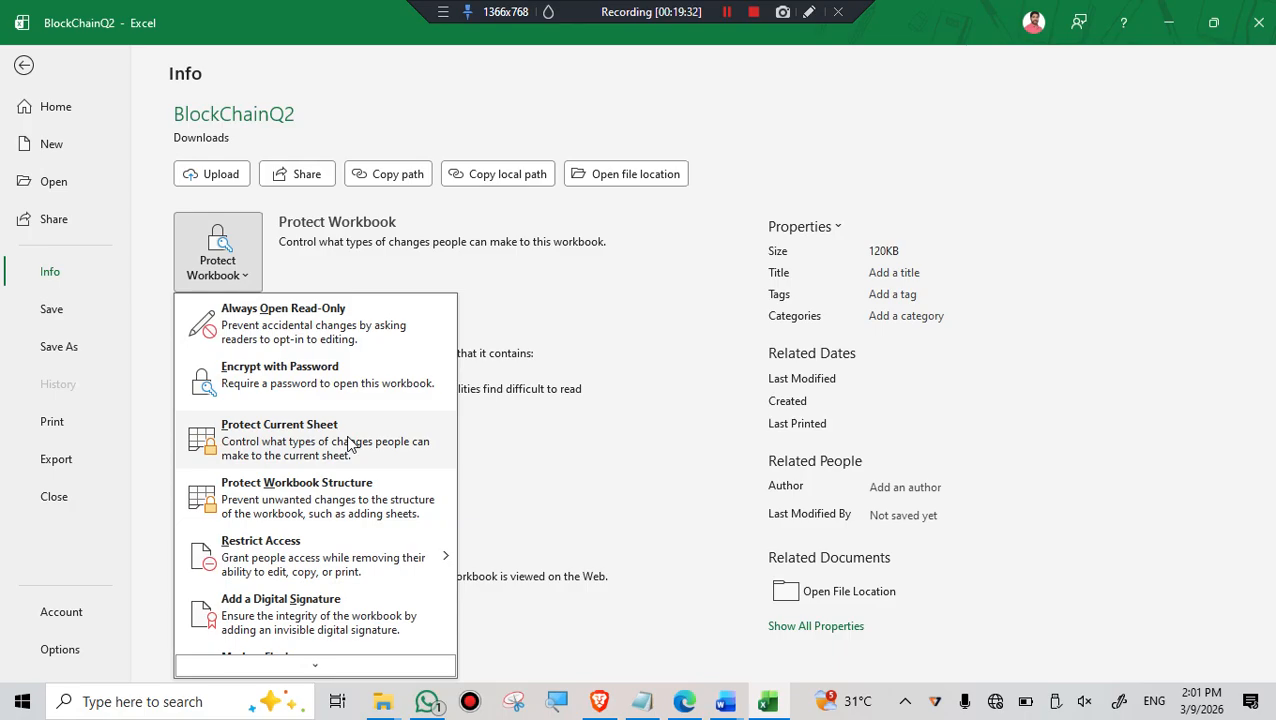
click(285, 446)
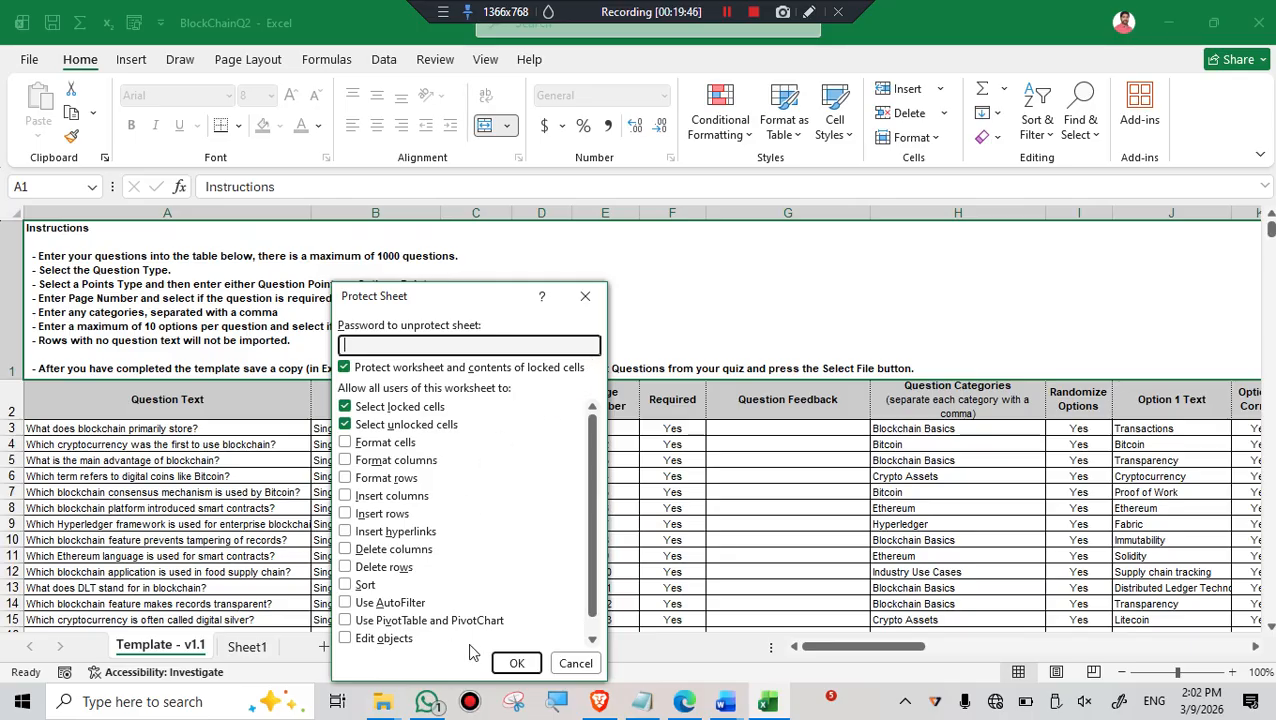
- Review the sheet protection permissions and additionally allow users to insert rows and delete rows
click(566, 704)
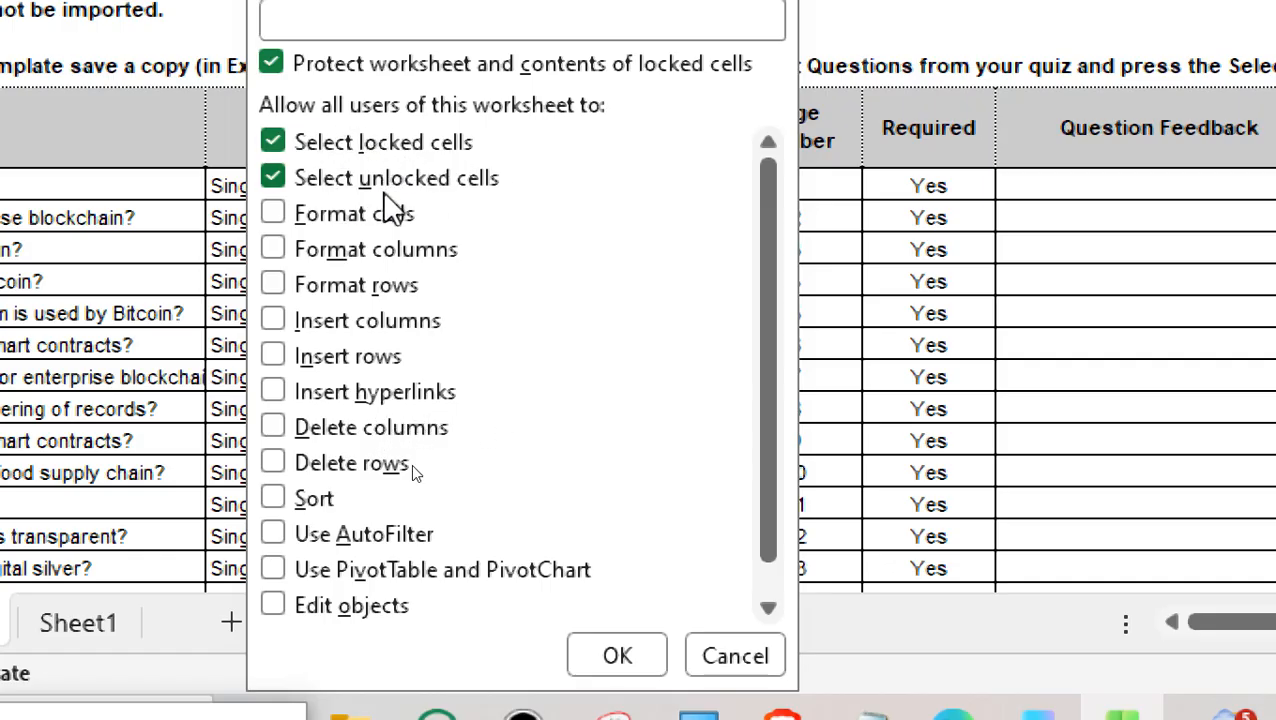
scroll(405, 310, down, 1)
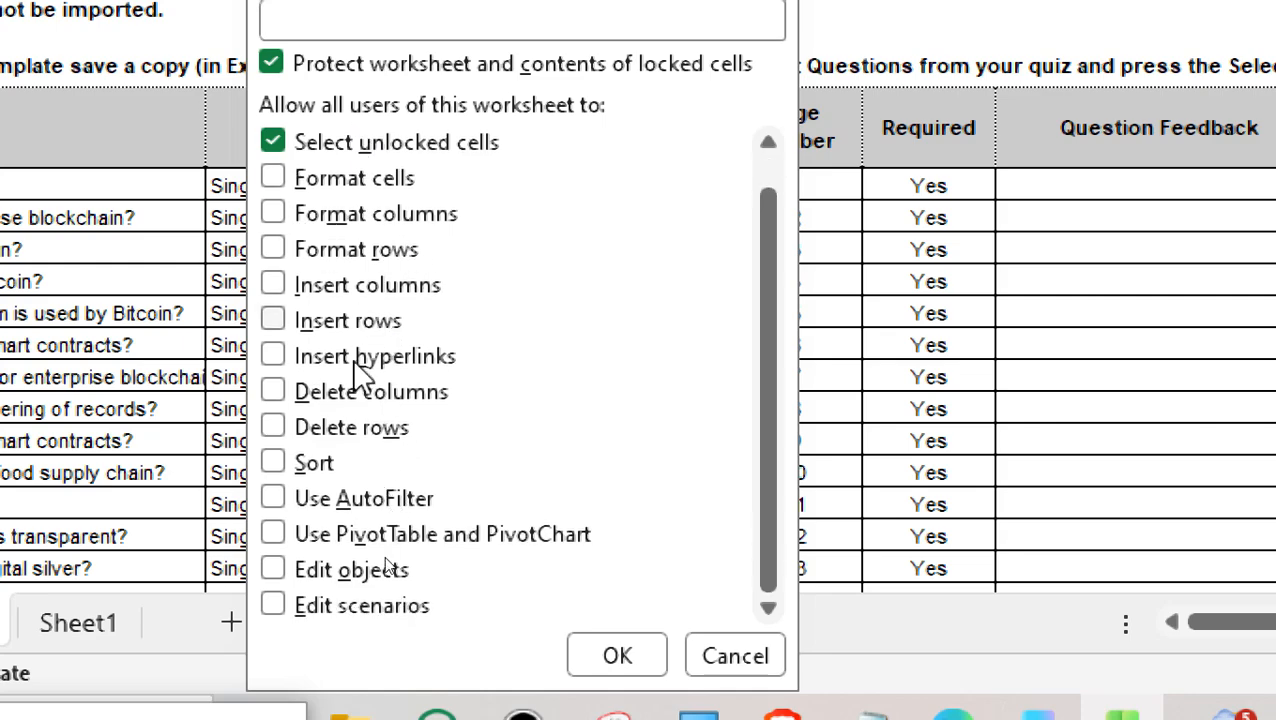
scroll(360, 505, up, 1)
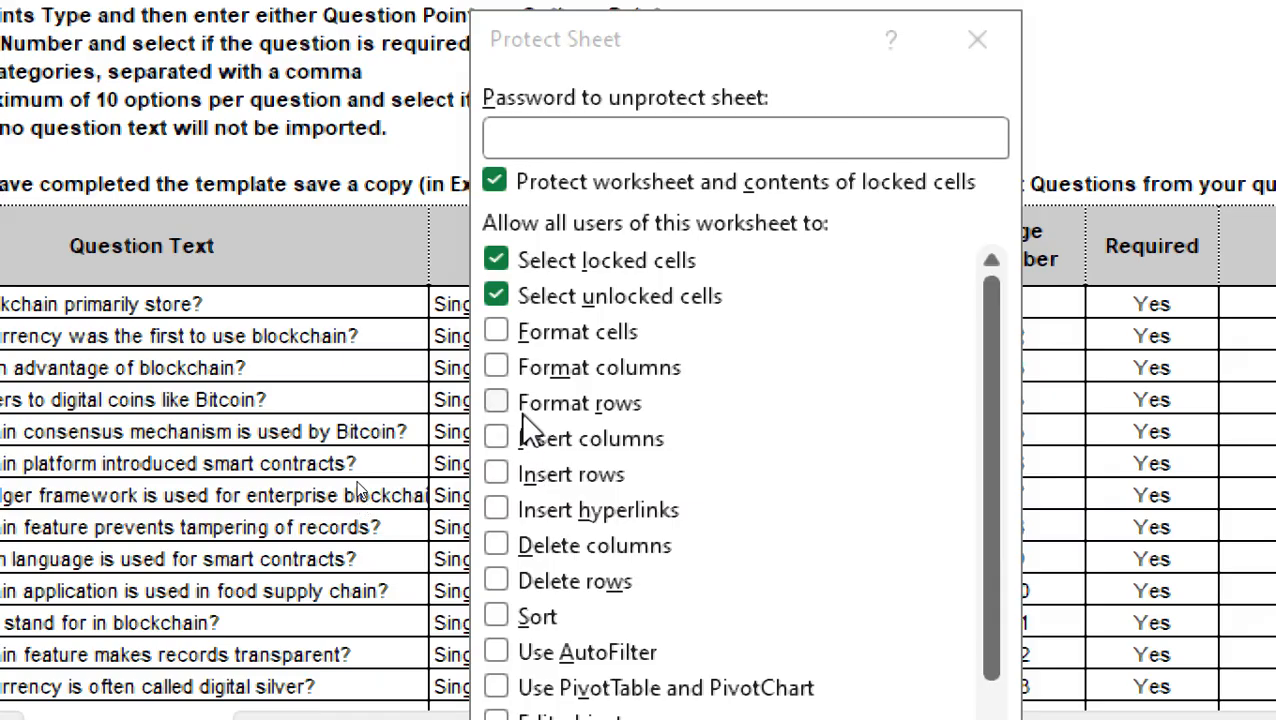
click(496, 474)
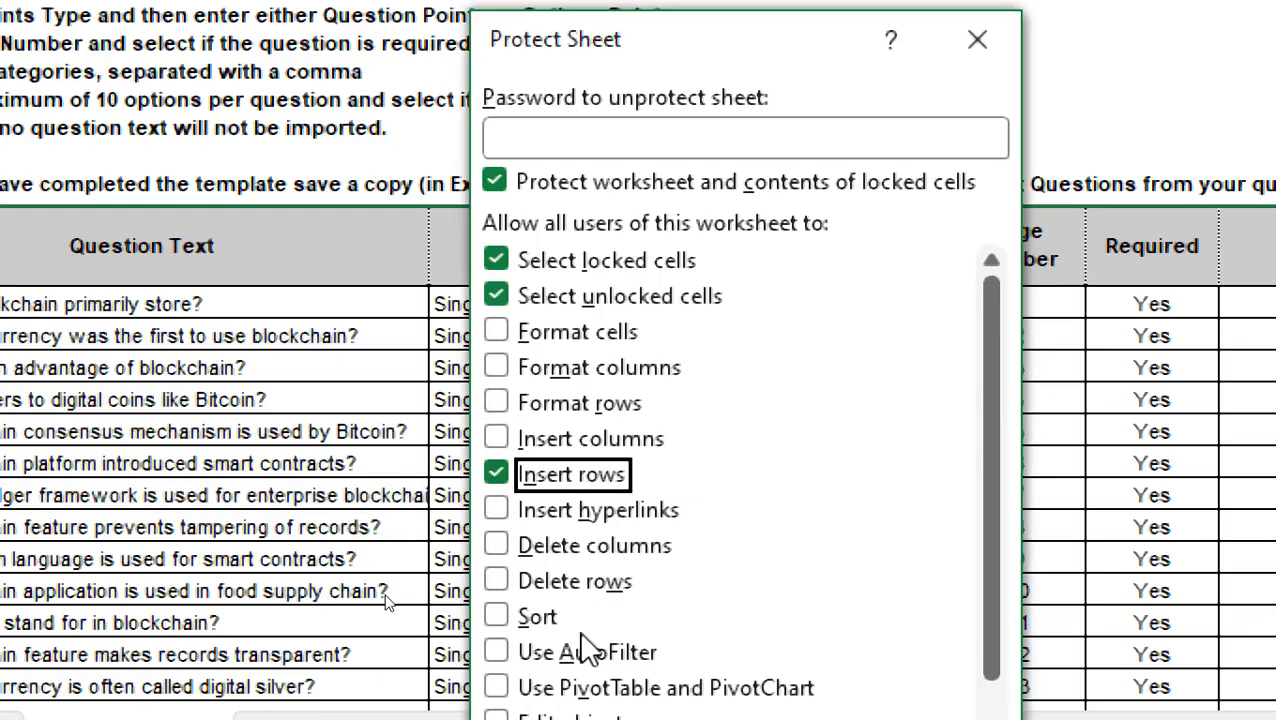
click(492, 579)
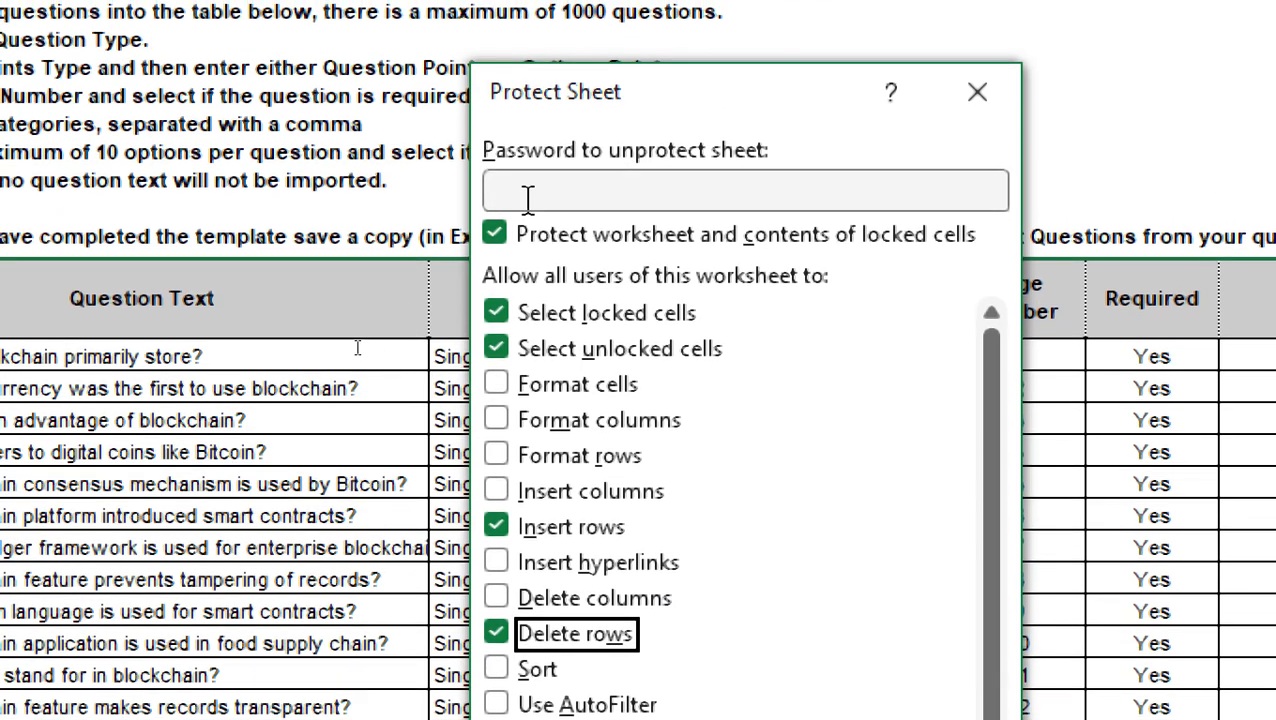
- Enter a password to unprotect the sheet, re-enter it for confirmation, and apply the protection
click(524, 195)
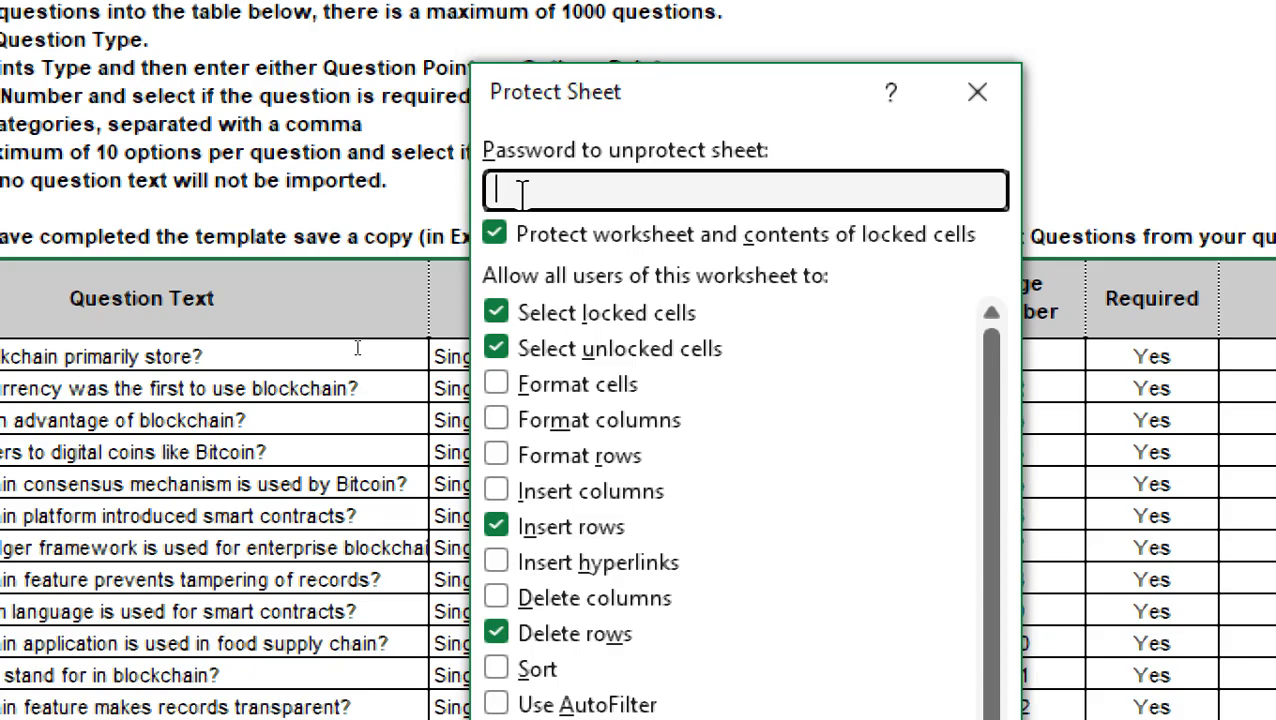
text(•••••)
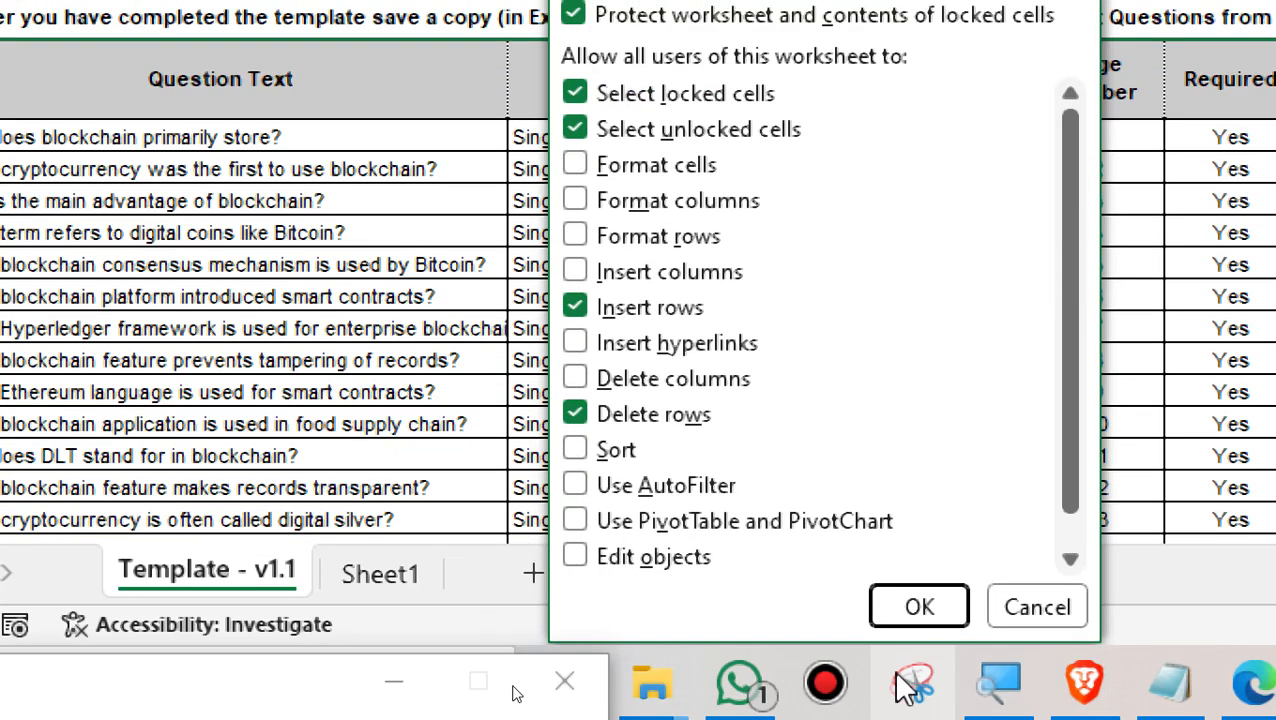
click(926, 607)
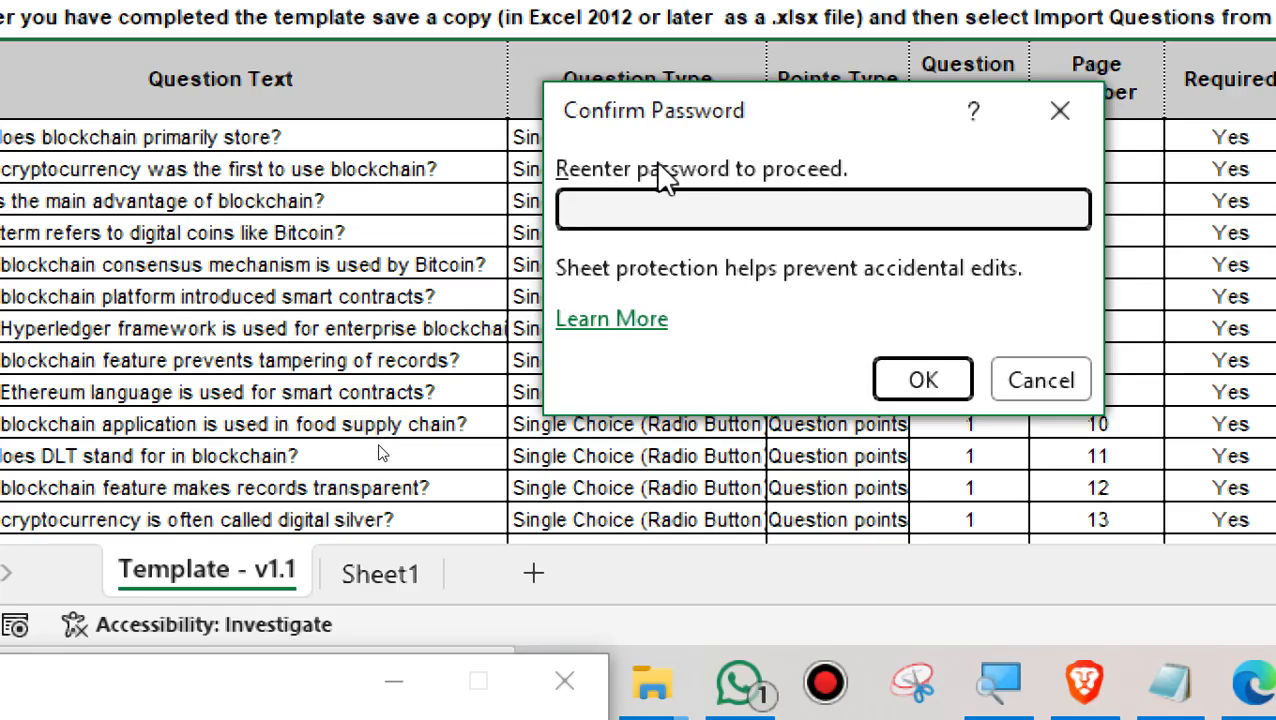
text(•••••)
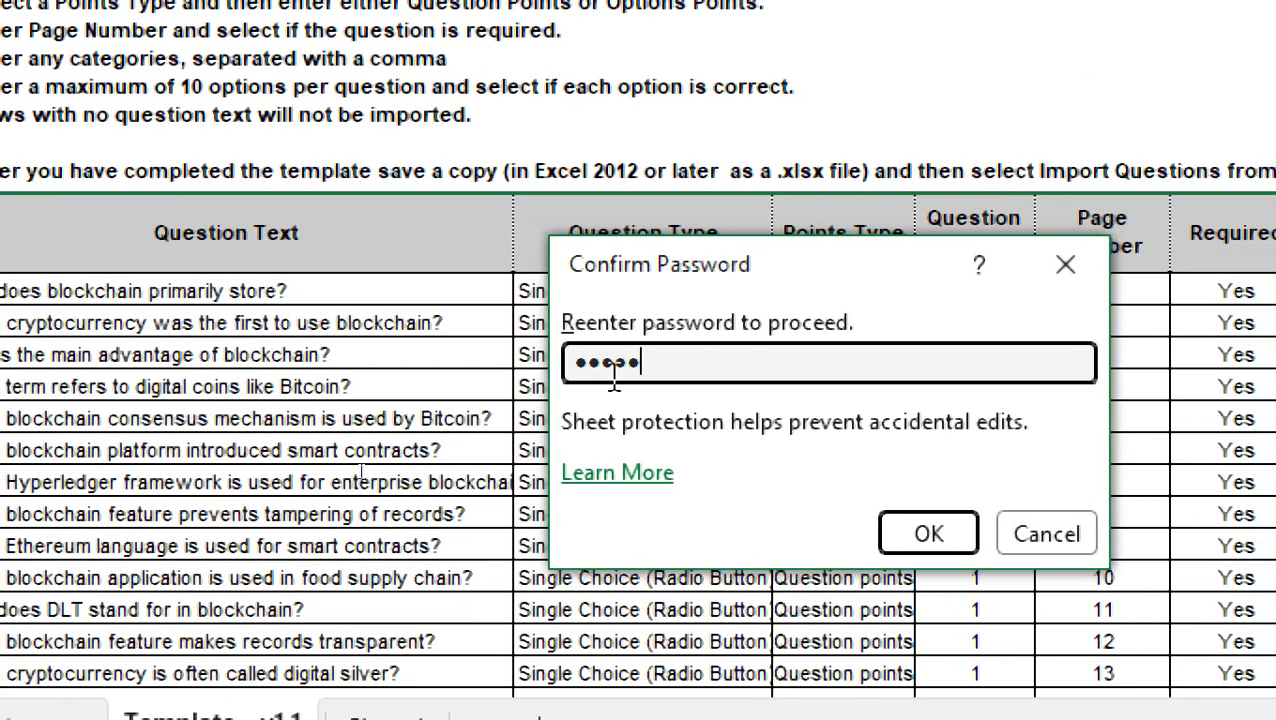
click(936, 534)
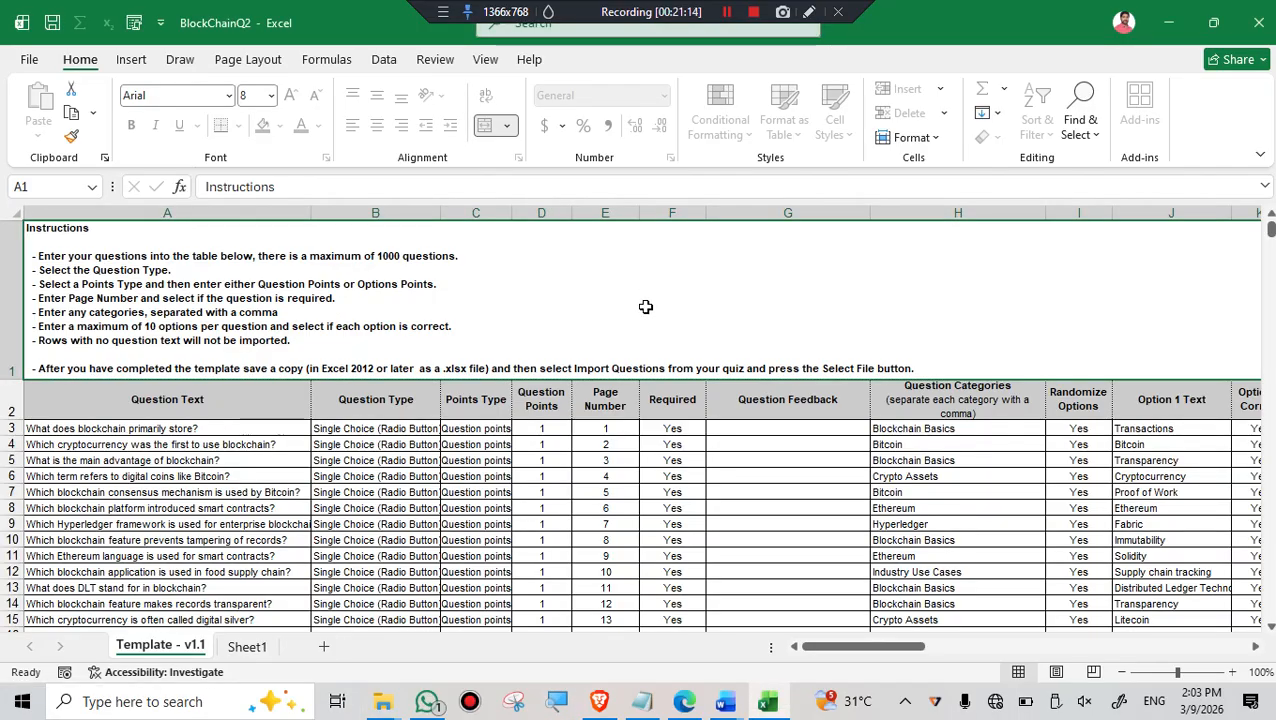
- Close BlockChainQ2 and save its changes in the Downloads folder
scroll(646, 307, down, 1)
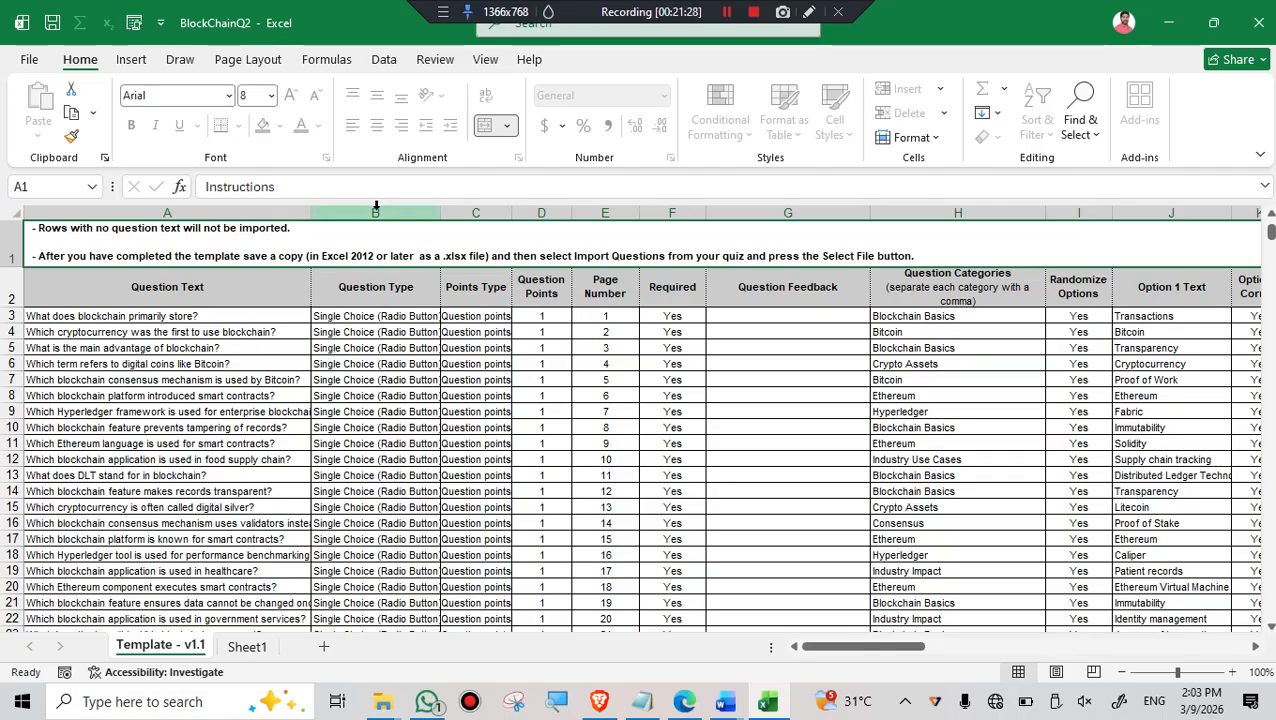
click(1262, 20)
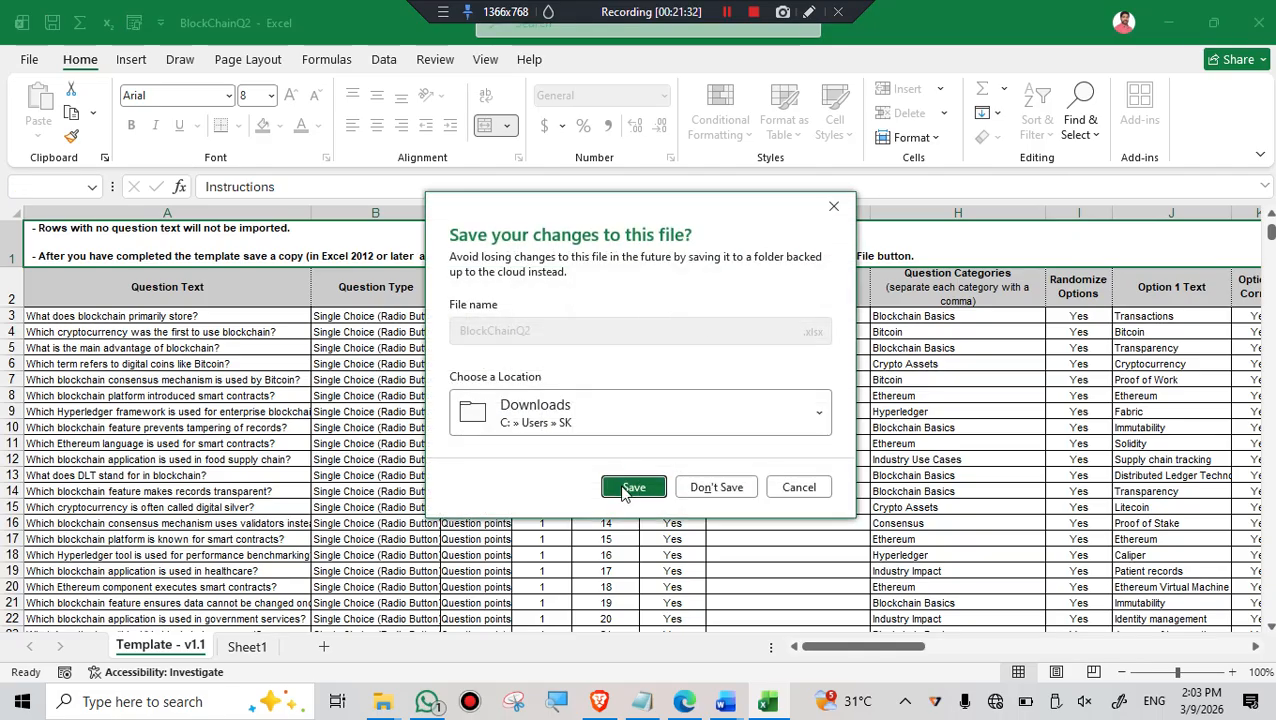
click(628, 488)
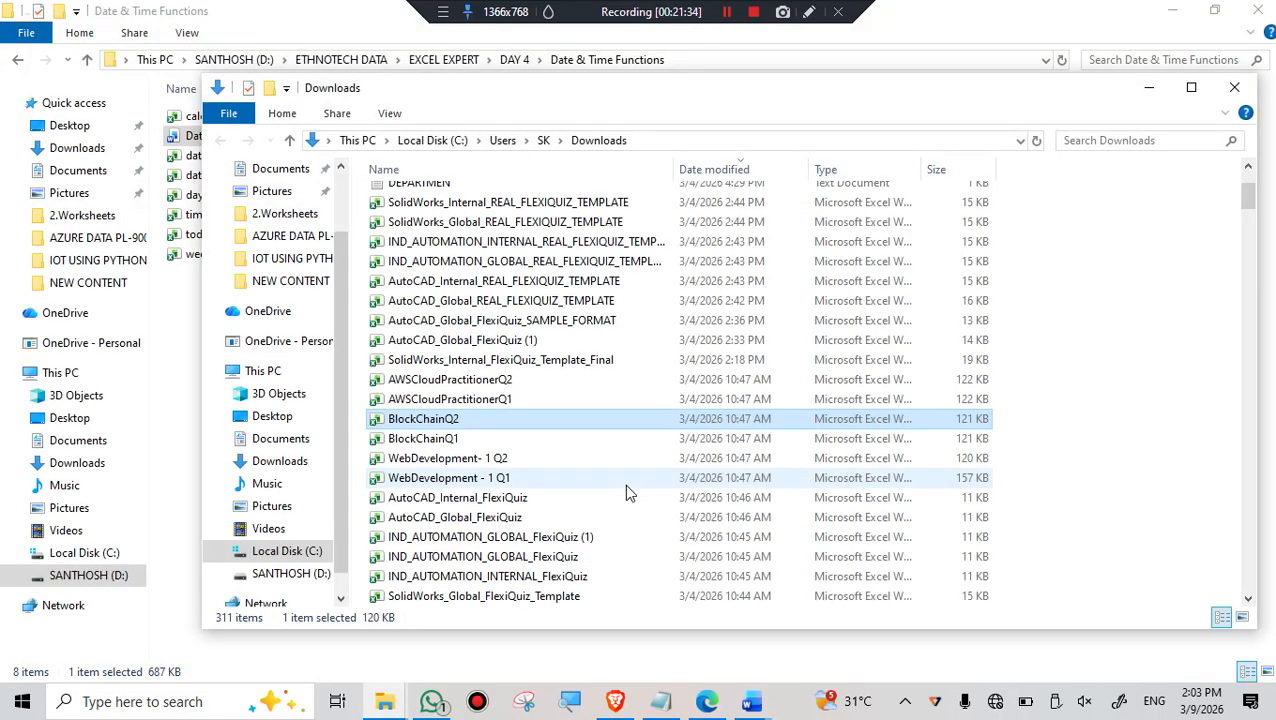
- Open the unprotected BlockChainQ1 workbook from the Downloads folder
double_click(426, 446)
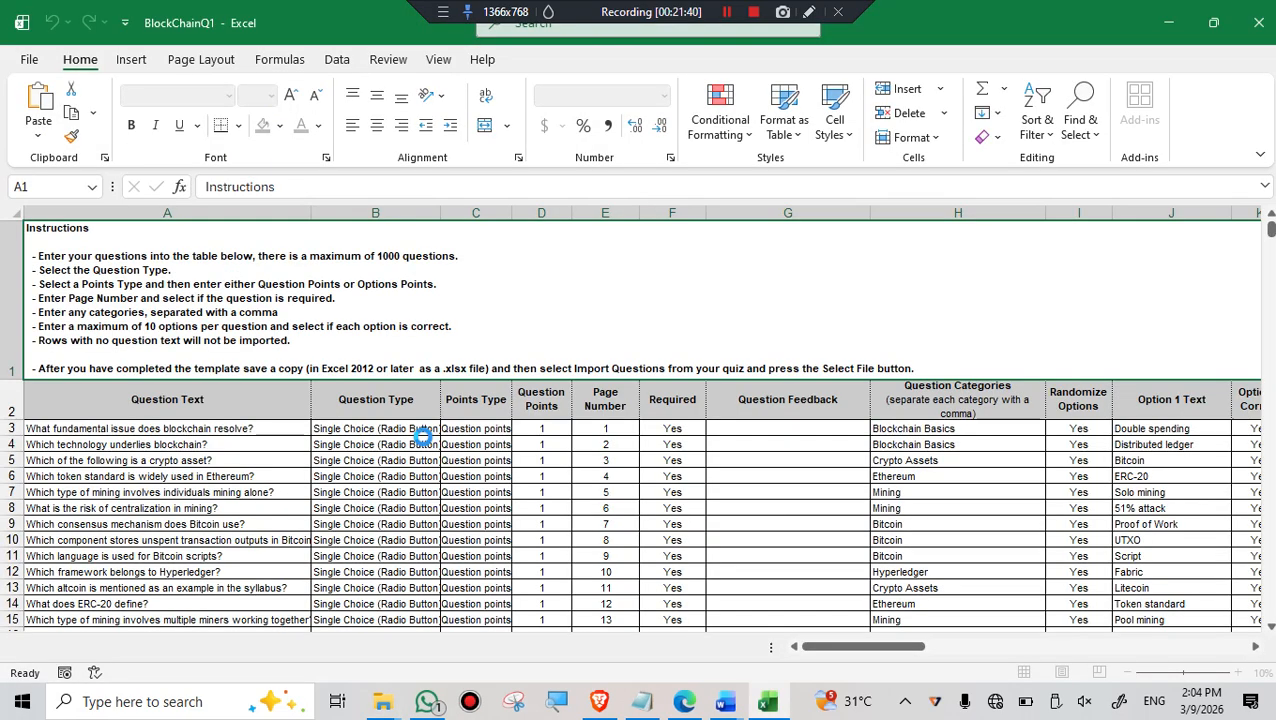
click(1168, 22)
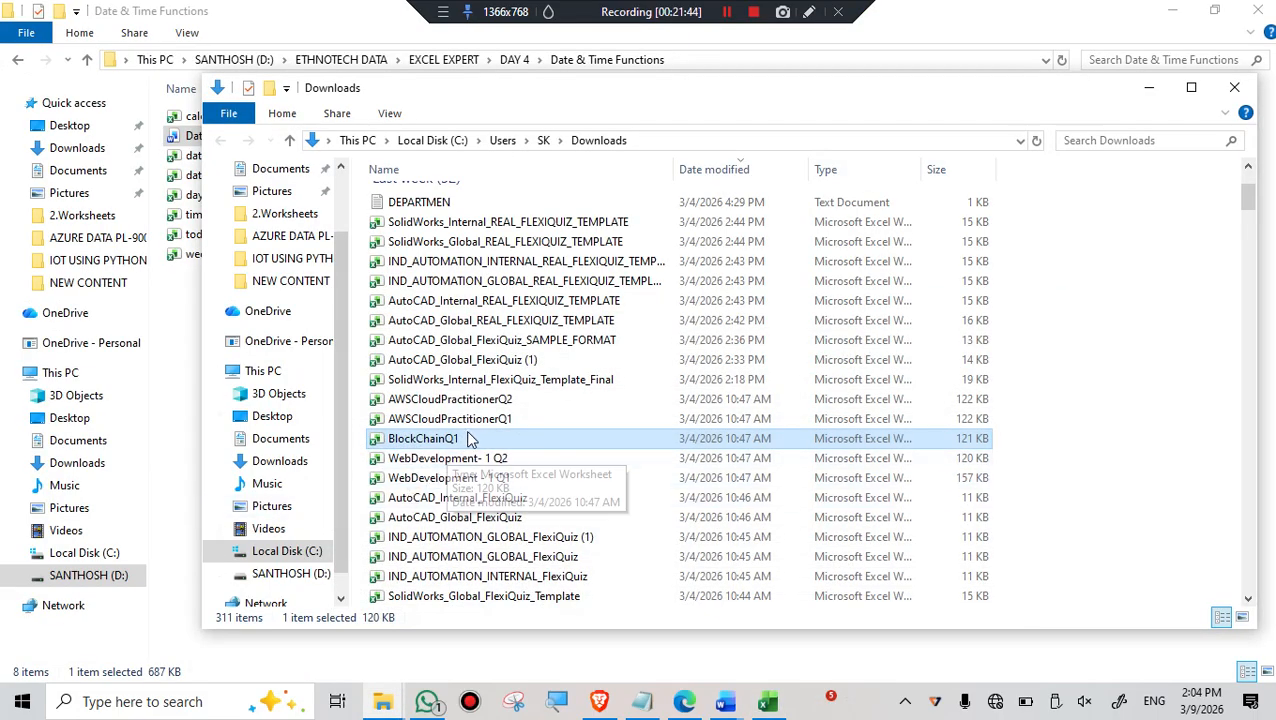
scroll(499, 541, down, 2)
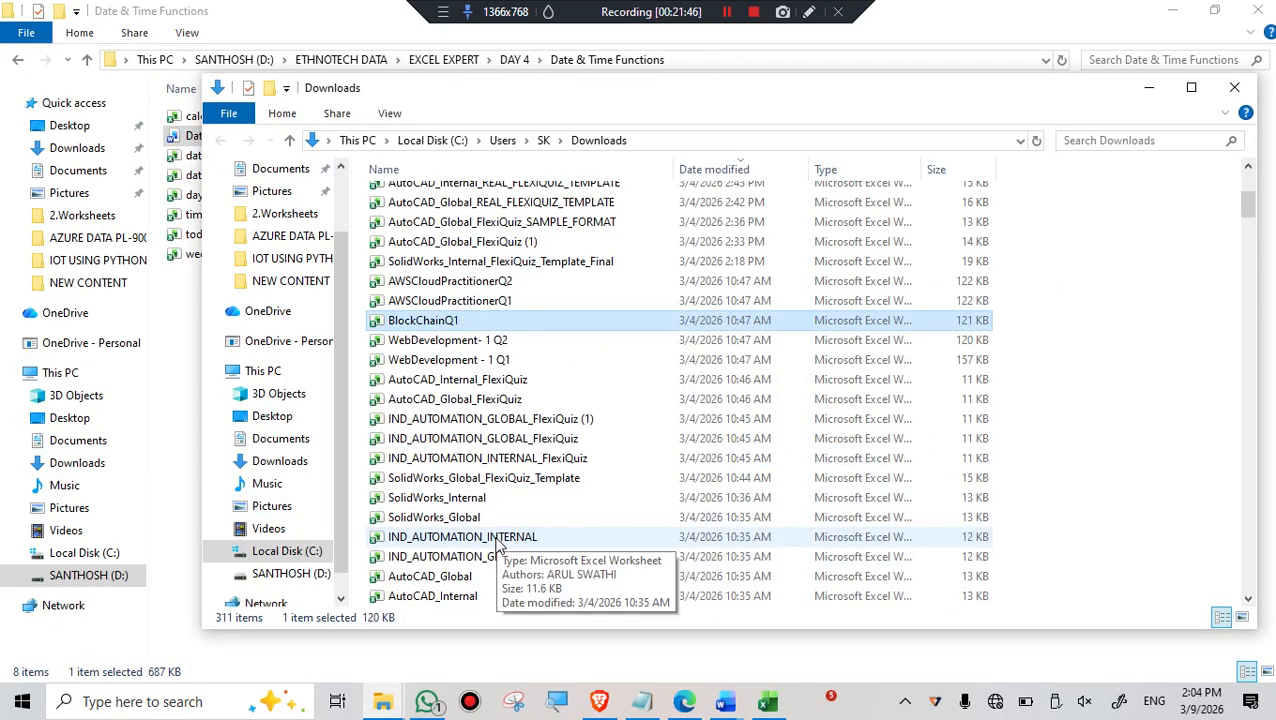
scroll(499, 541, up, 4)
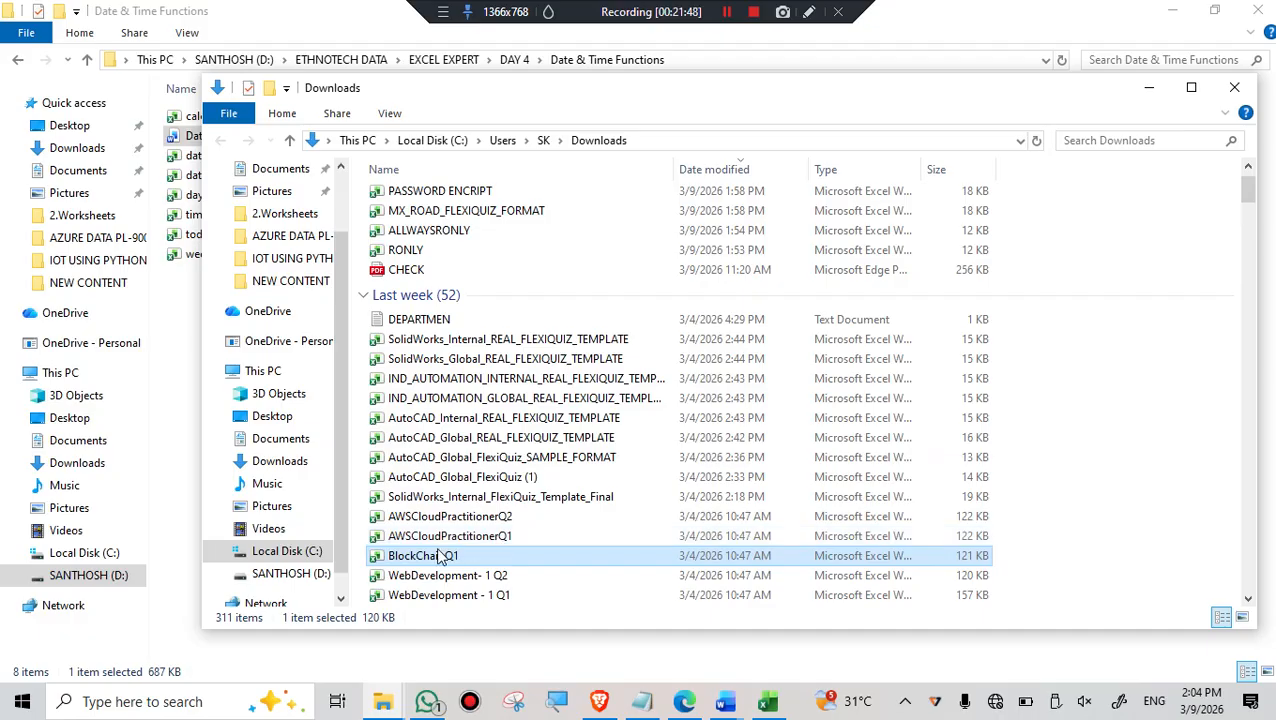
double_click(433, 561)
- Insert an entire row at cell G5 on the Template - v1.1 sheet of BlockChainQ1
click(775, 455)
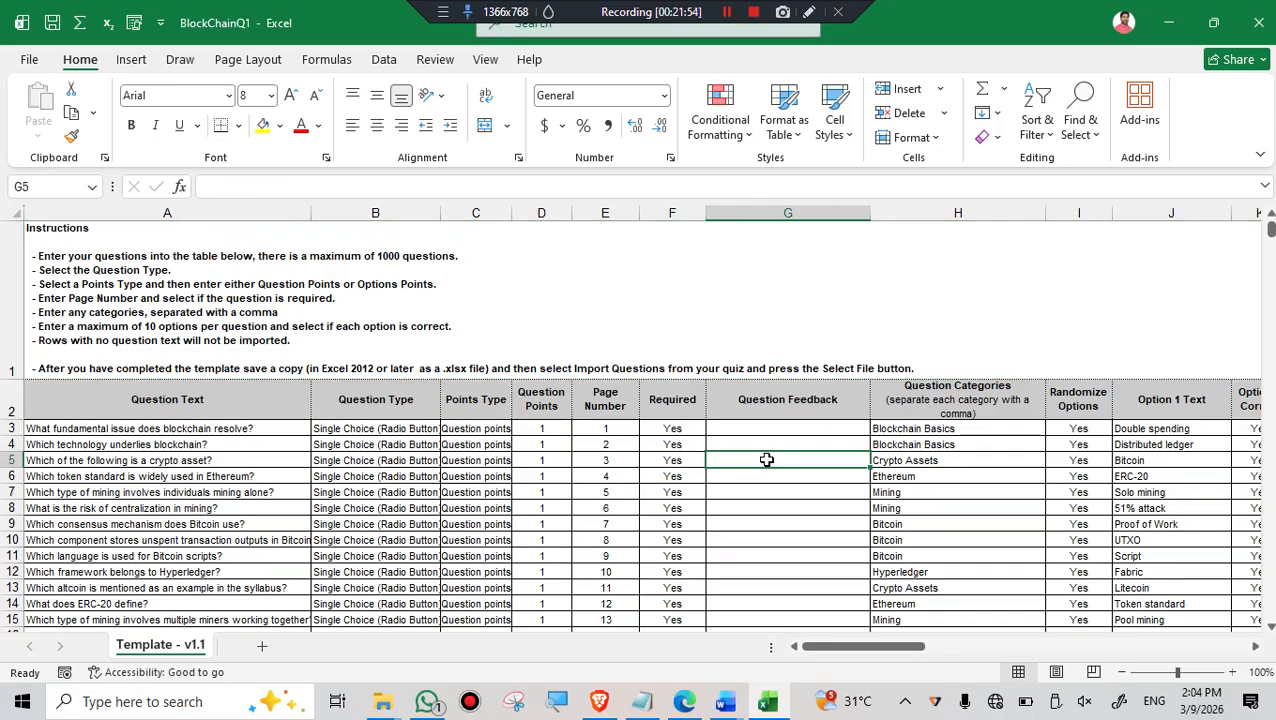
right_click(766, 459)
click(812, 338)
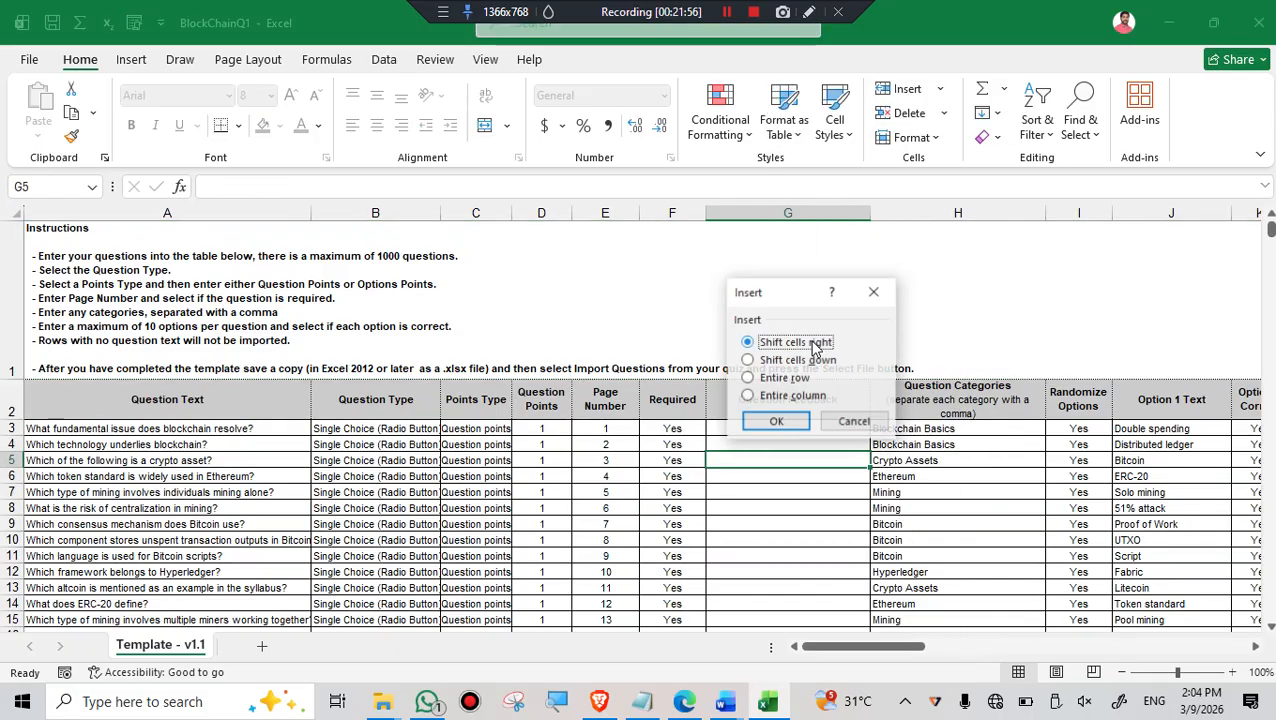
click(783, 378)
click(775, 421)
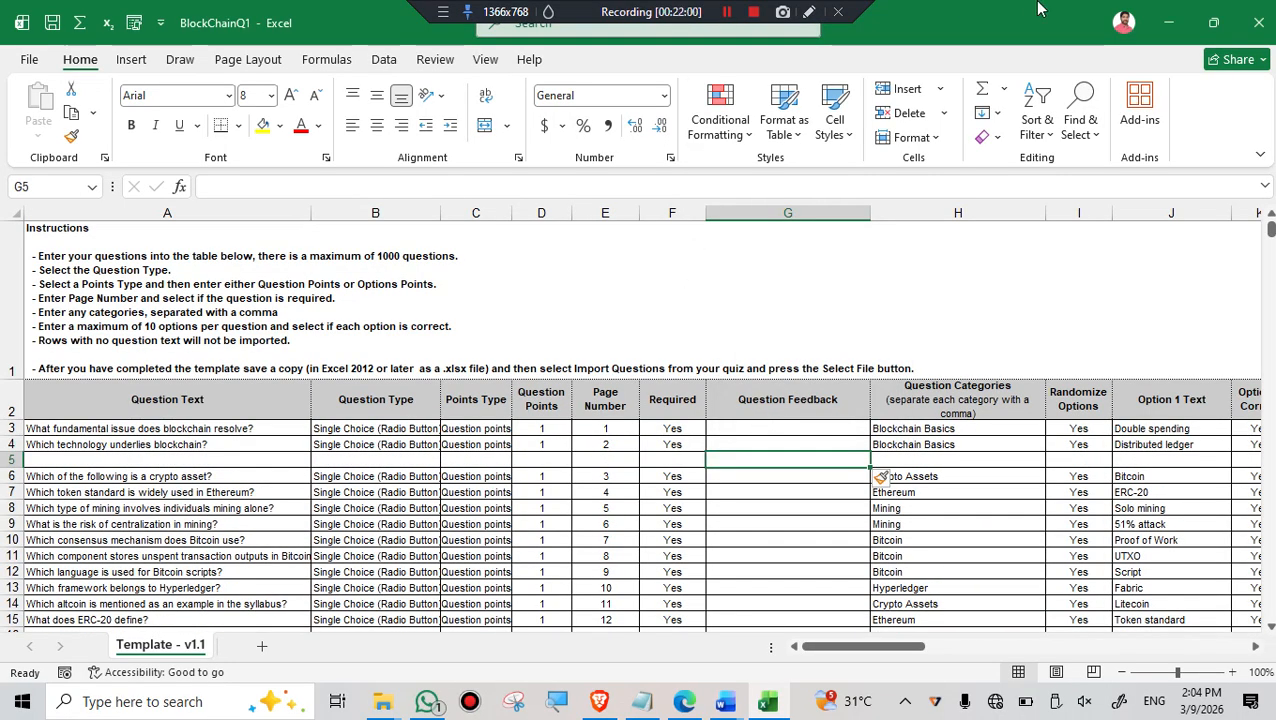
- Minimize BlockChainQ1 and reopen the protected BlockChainQ2 workbook from the Downloads folder
click(1172, 27)
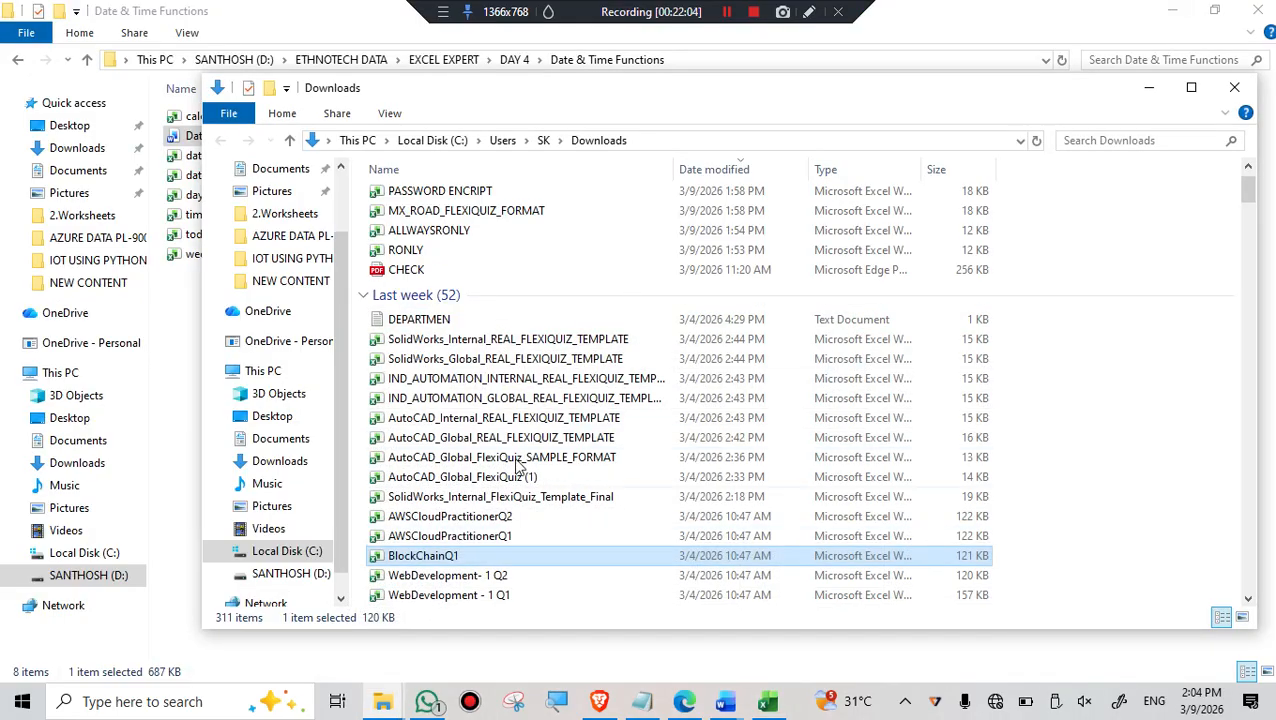
scroll(525, 487, down, 4)
scroll(530, 478, down, 3)
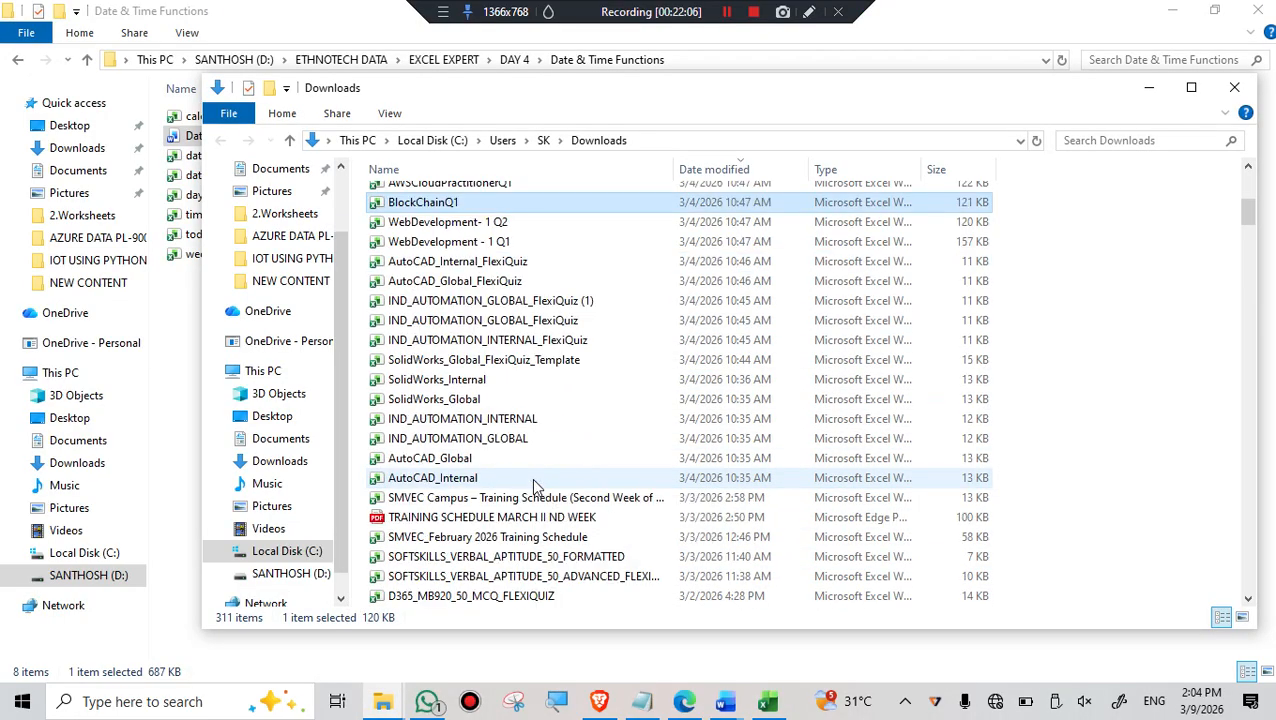
scroll(531, 478, up, 7)
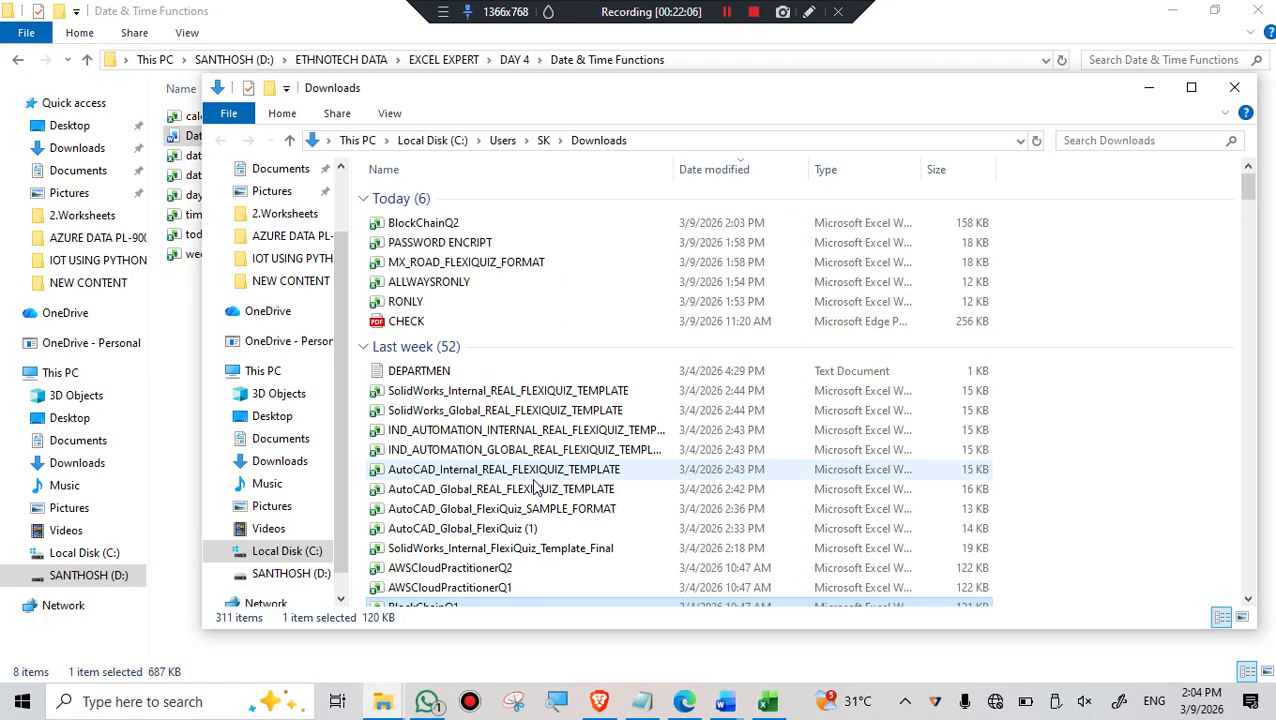
double_click(462, 229)
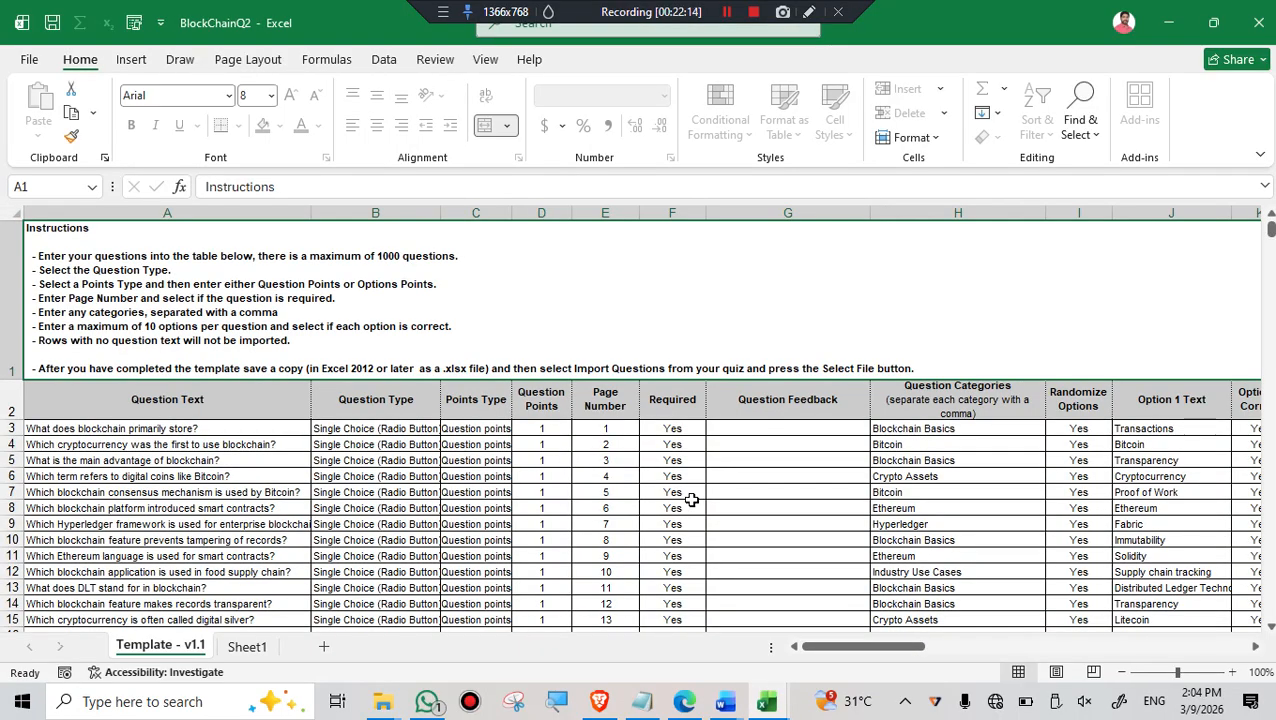
- Check which cell commands are available for cell G7 on the protected Template - v1.1 sheet
click(726, 491)
right_click(727, 491)
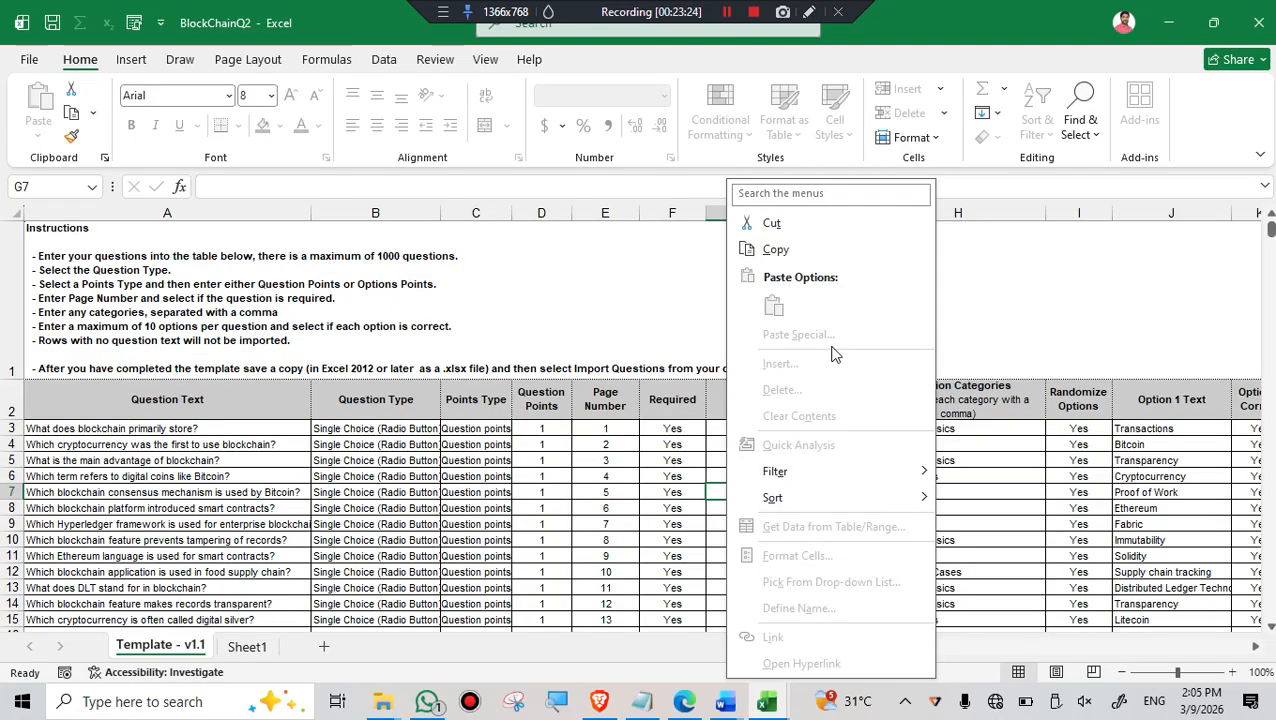
mouse_move(847, 512)
click(688, 441)
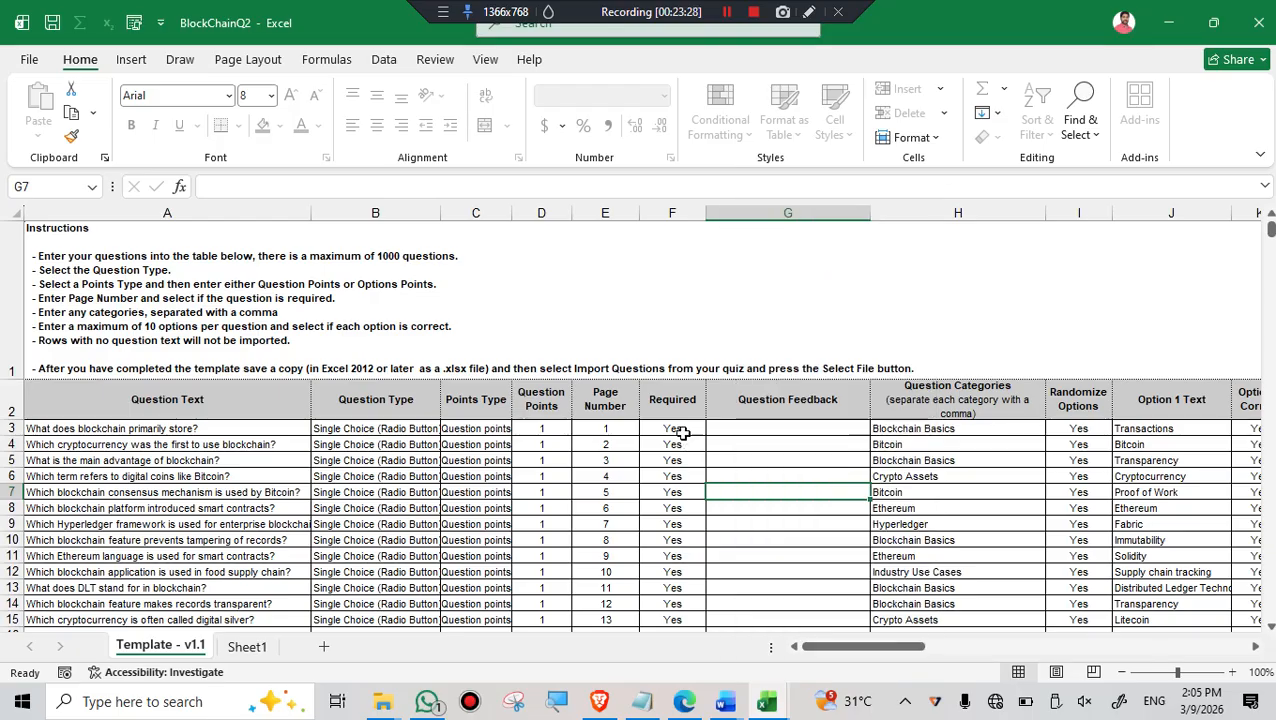
- Try to edit cell G3 in the Question Feedback column of the protected sheet and dismiss the alert
click(786, 429)
double_click(787, 430)
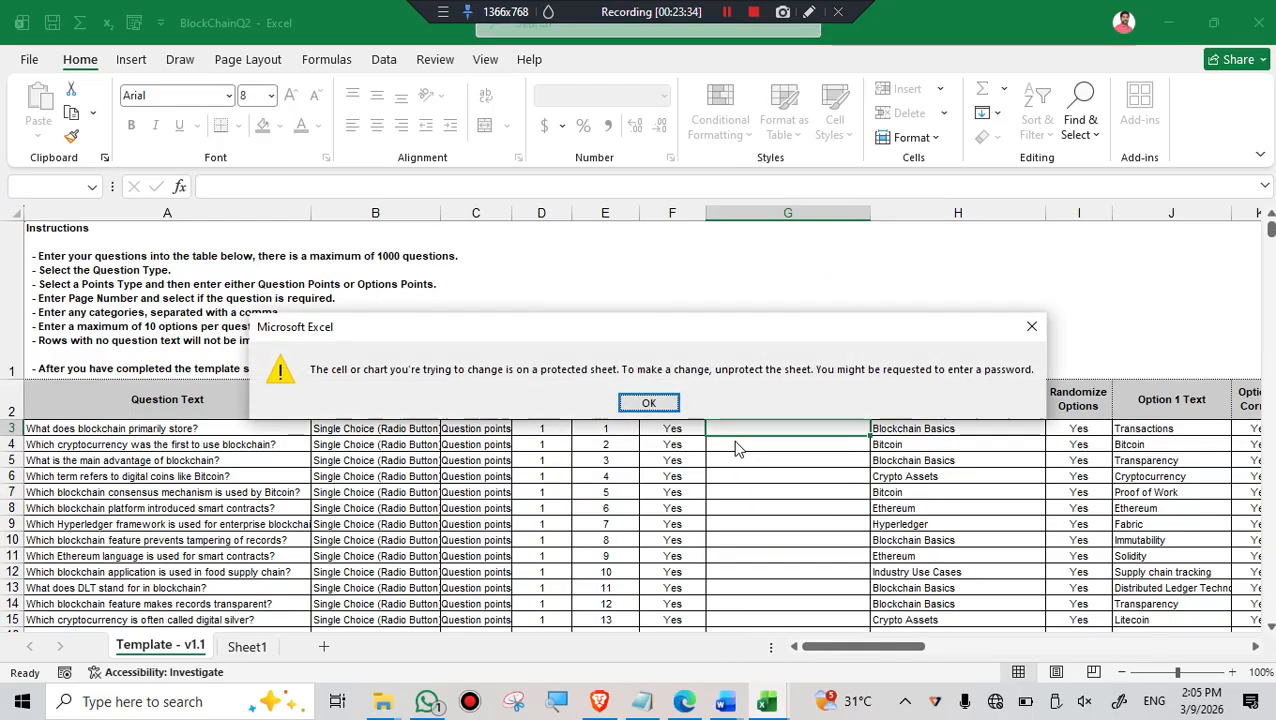
click(645, 405)
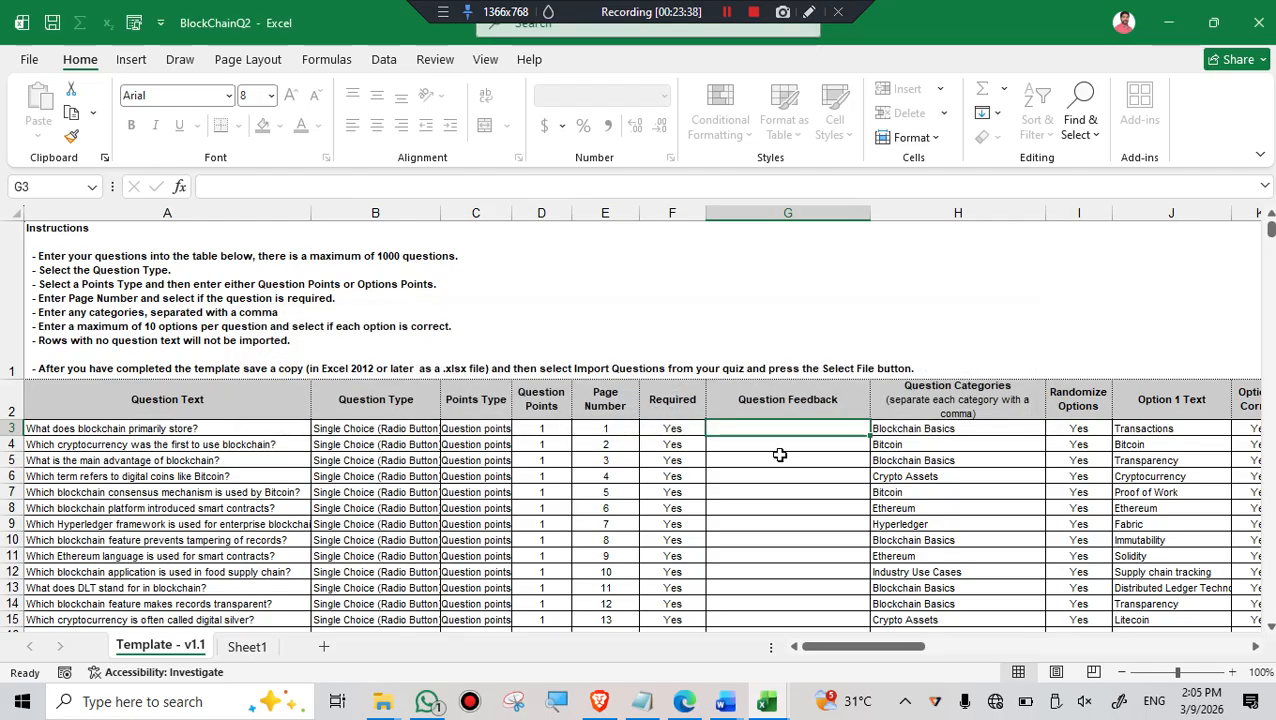
- Switch to Sheet1 of BlockChainQ2 and carry out an insert at cell F10
click(258, 650)
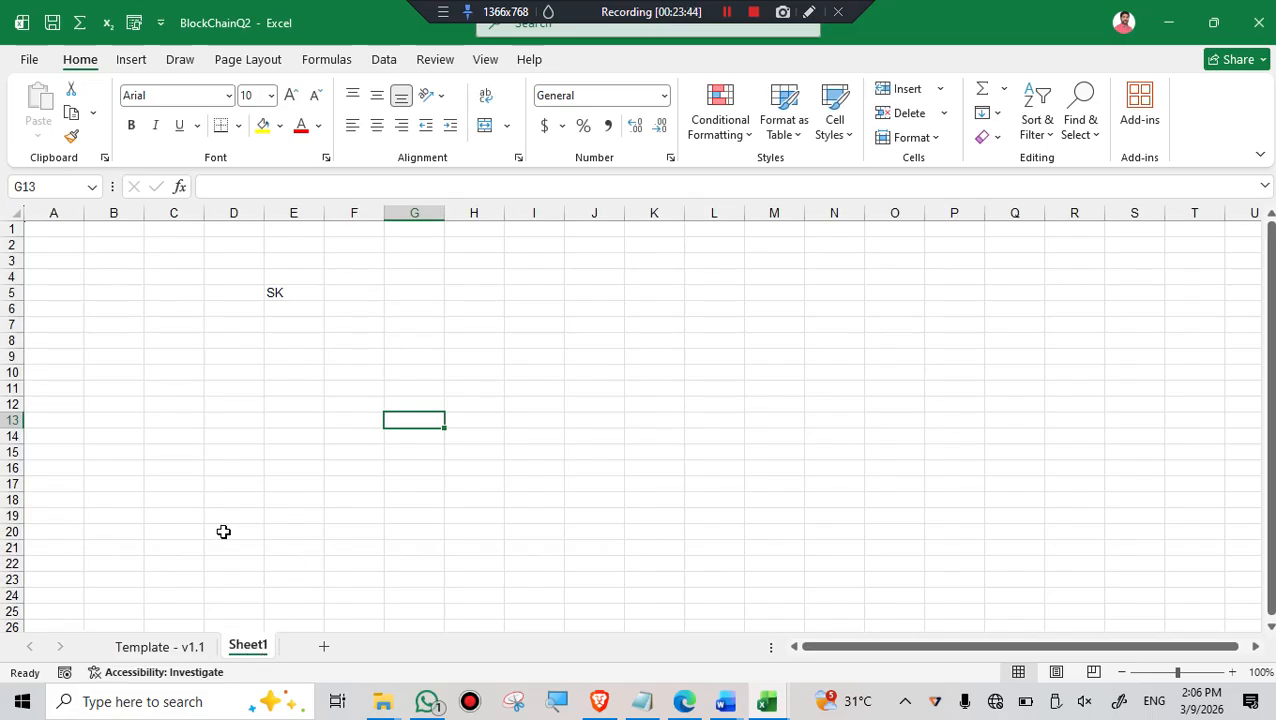
right_click(357, 372)
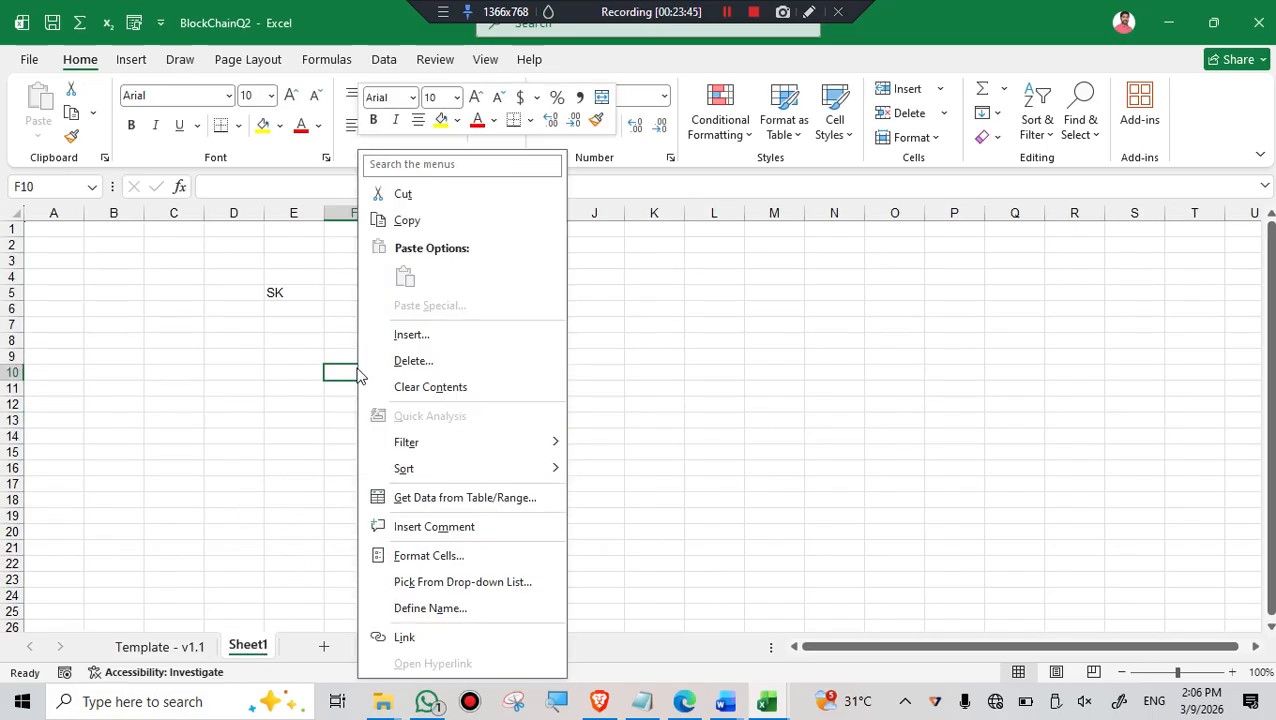
click(412, 336)
click(388, 374)
click(369, 418)
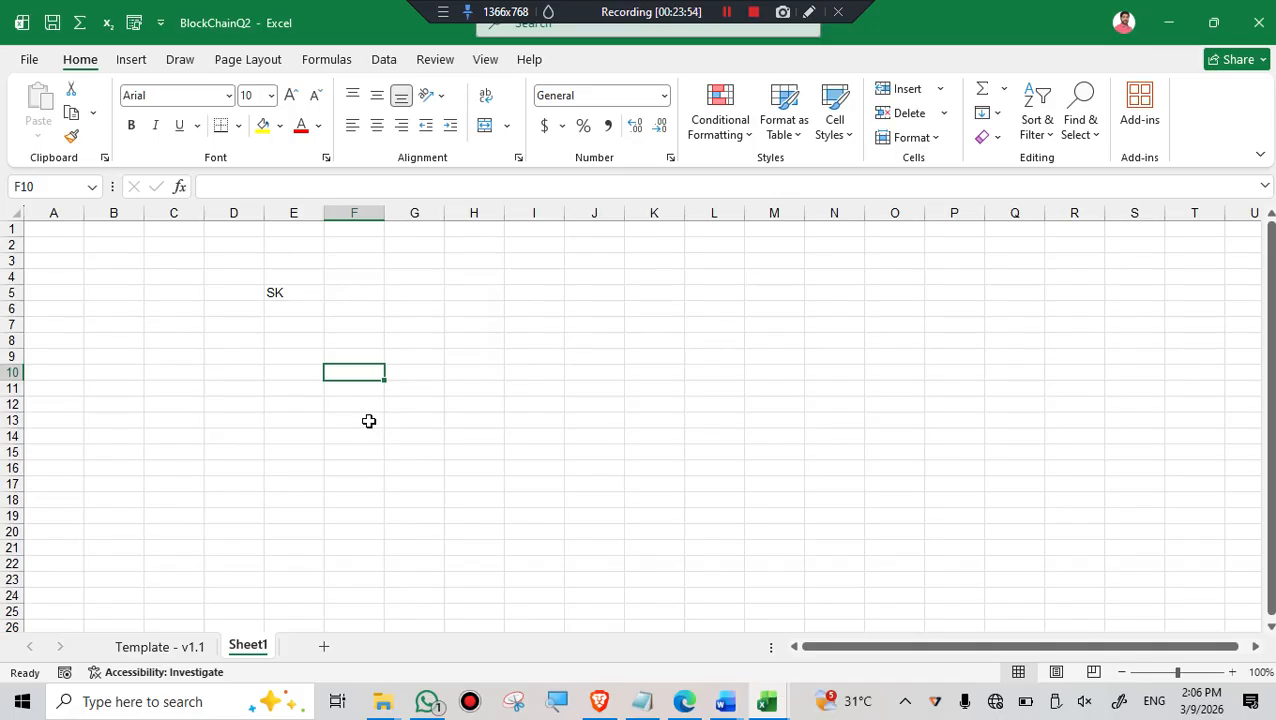
- Return to the protected Template - v1.1 sheet and check the commands available for cells G6, C6 and E7
click(159, 648)
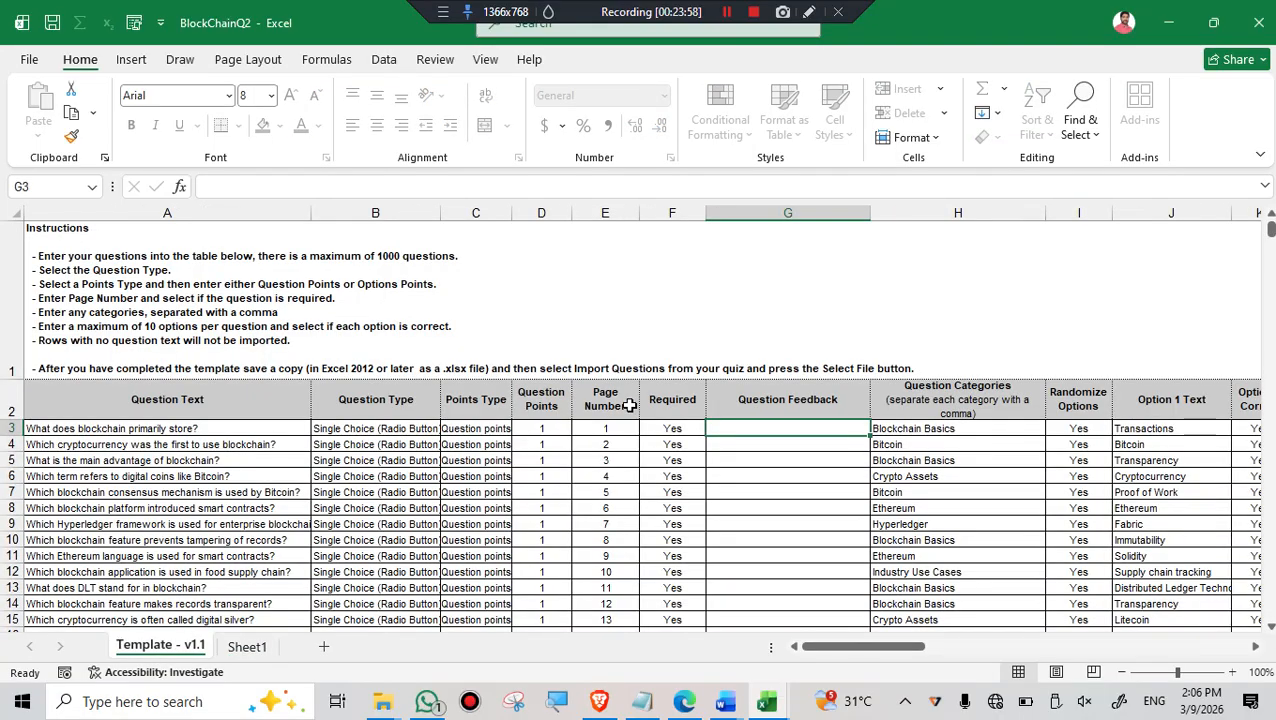
right_click(801, 476)
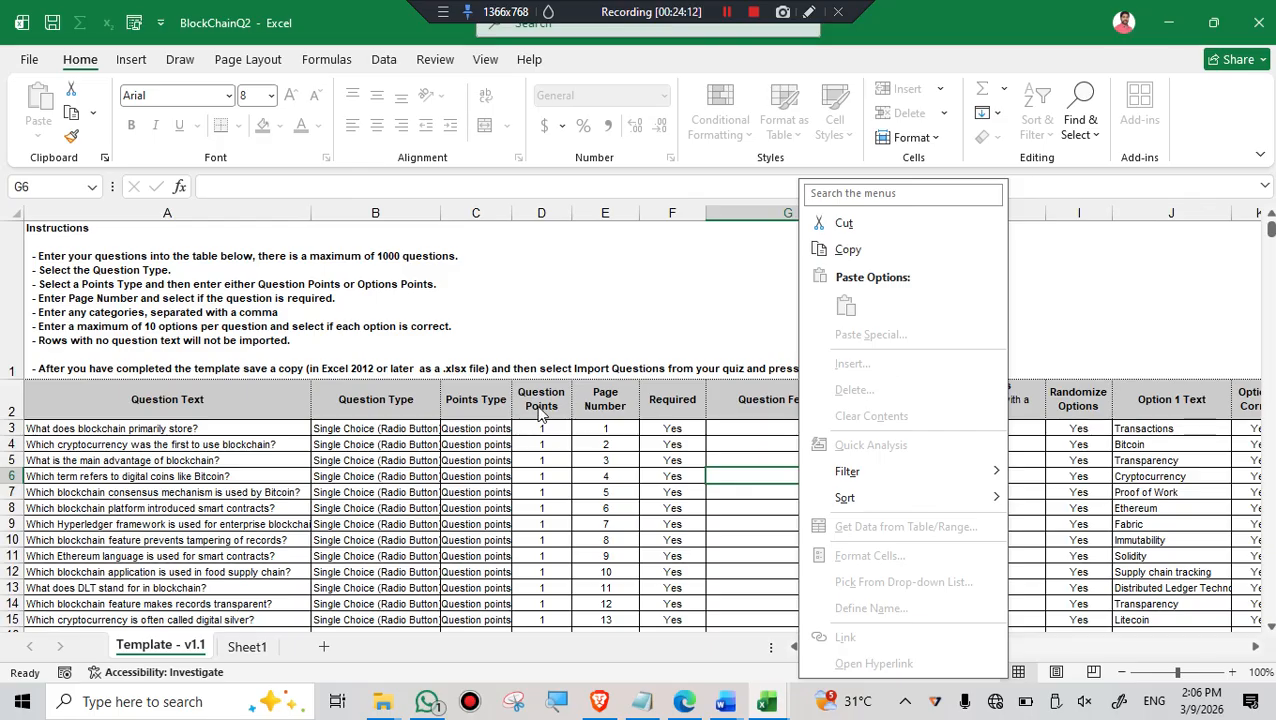
click(516, 437)
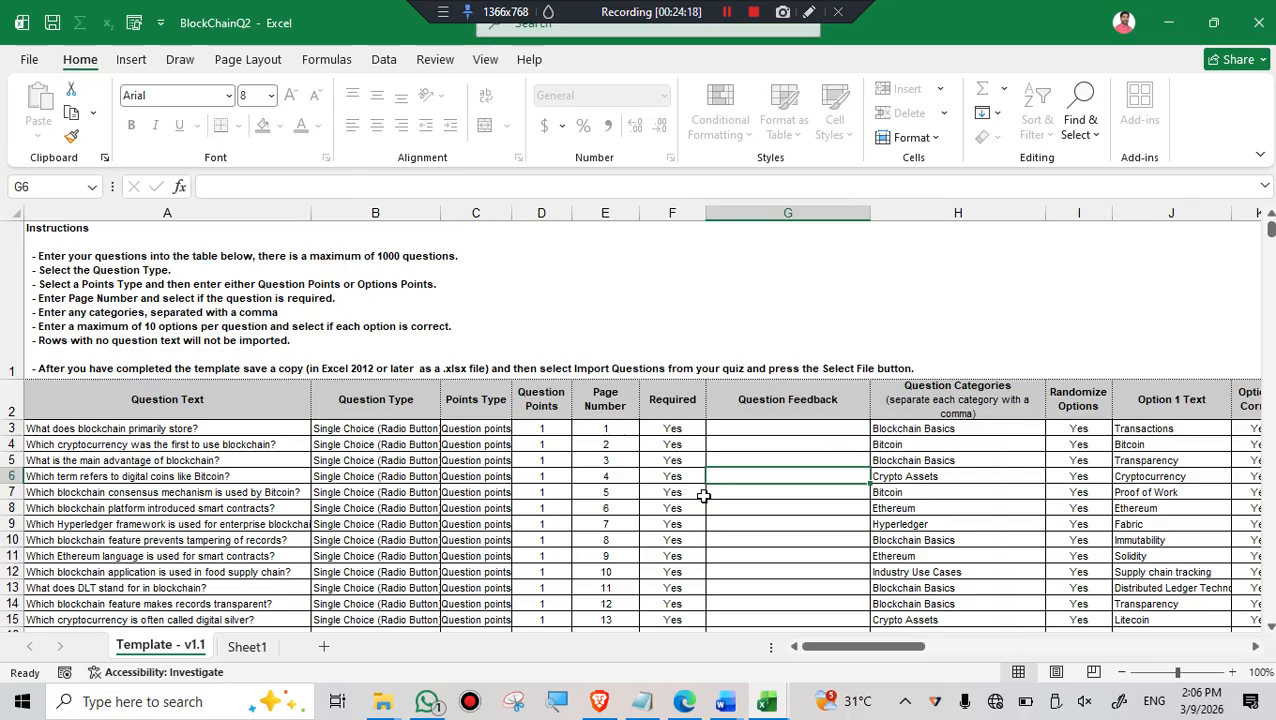
click(486, 478)
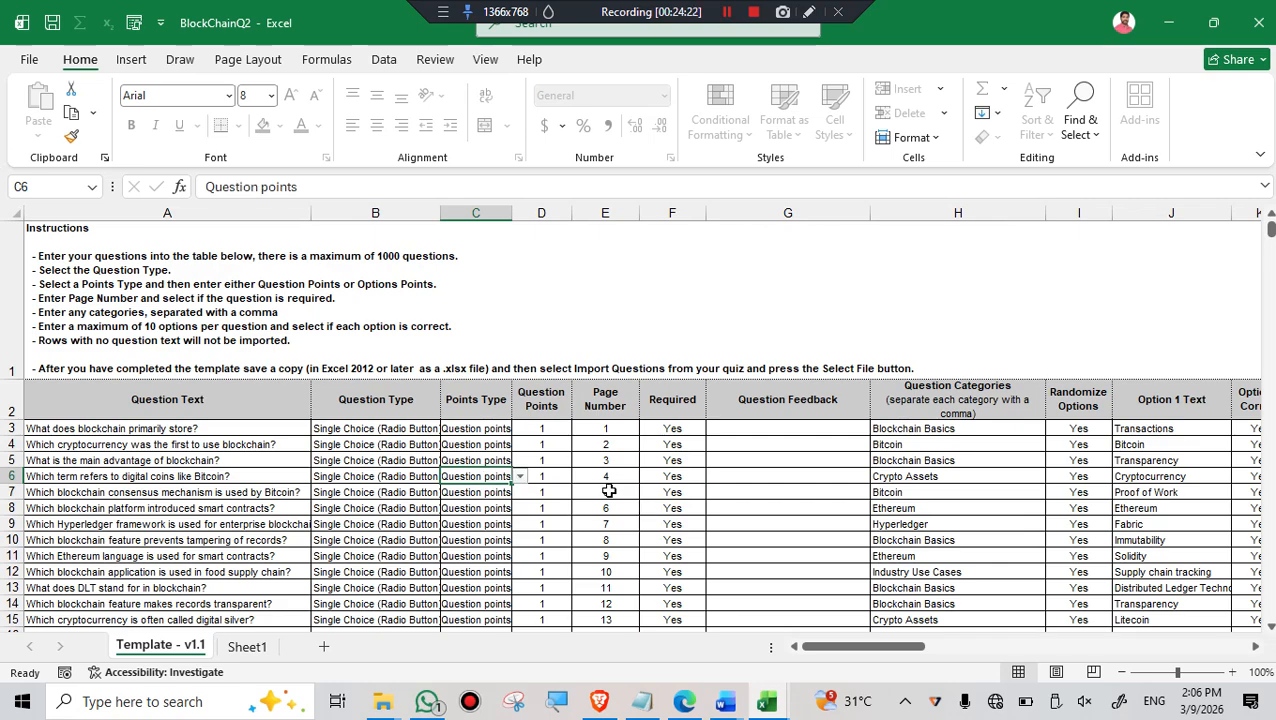
click(520, 477)
key(Escape)
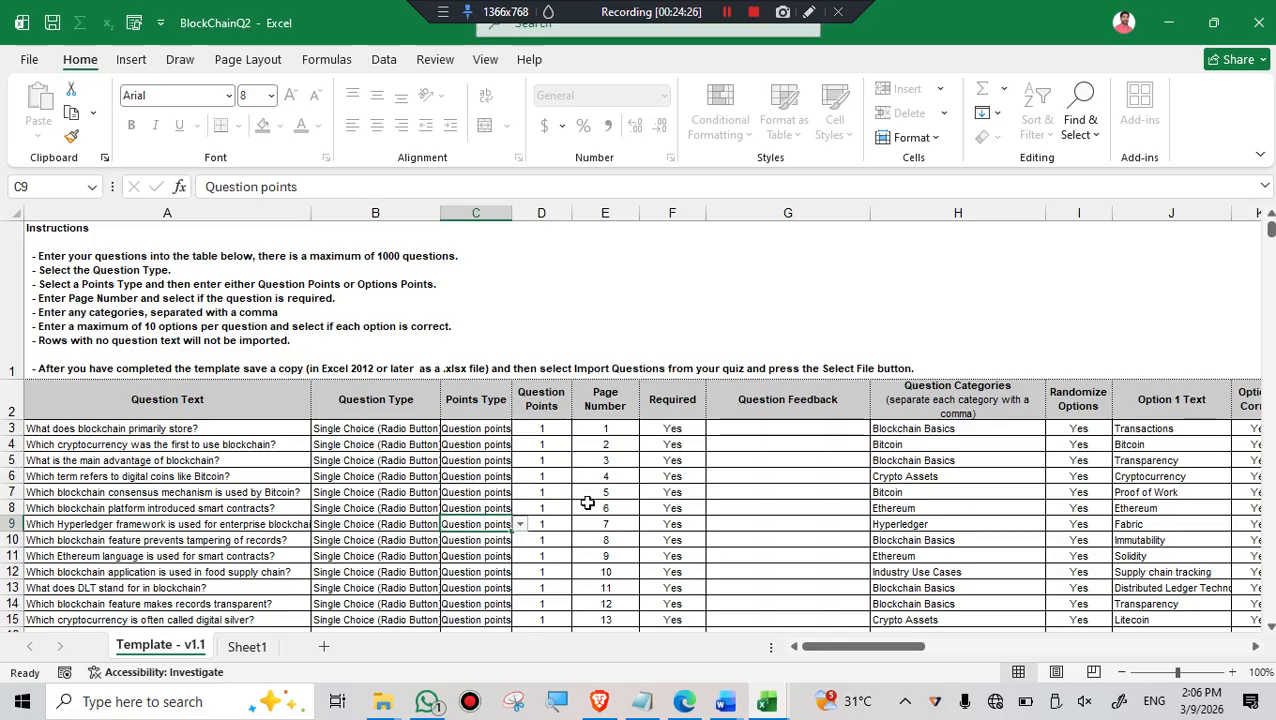
click(586, 500)
right_click(586, 505)
key(Escape)
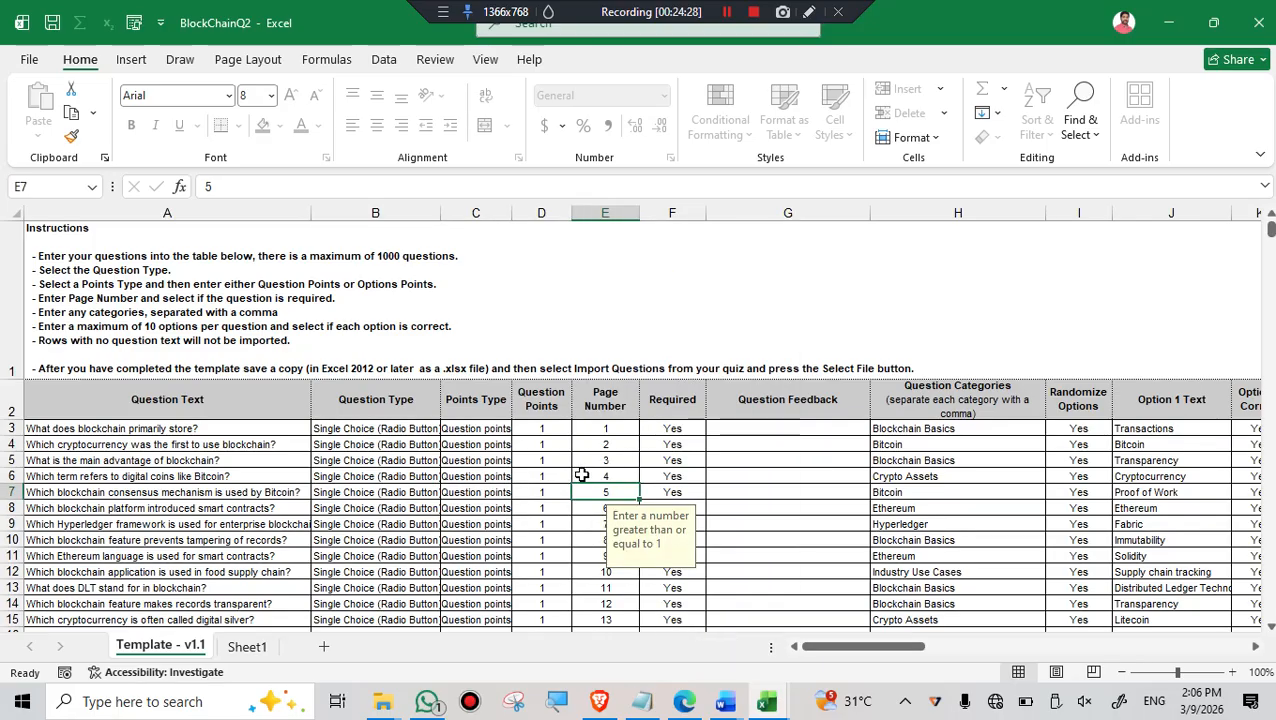
- Try to edit cell G6 in the Question Feedback column of the protected sheet and dismiss the alert
click(752, 479)
double_click(746, 479)
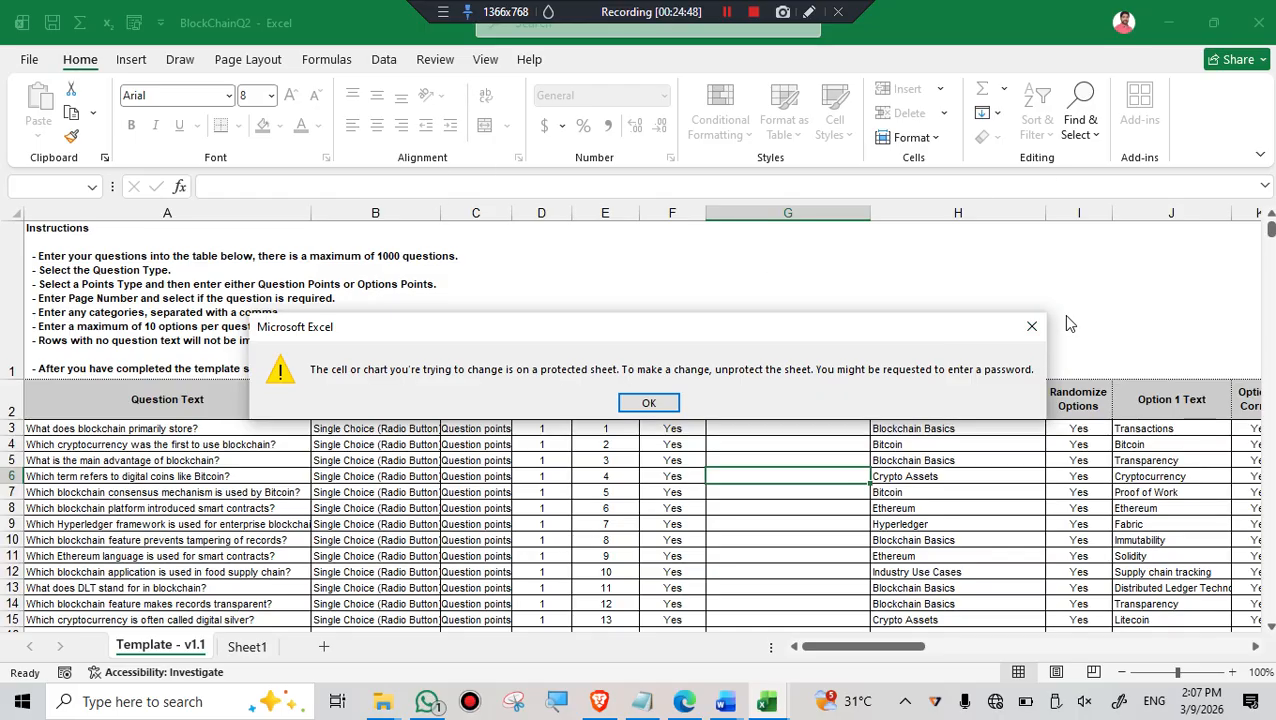
click(1033, 328)
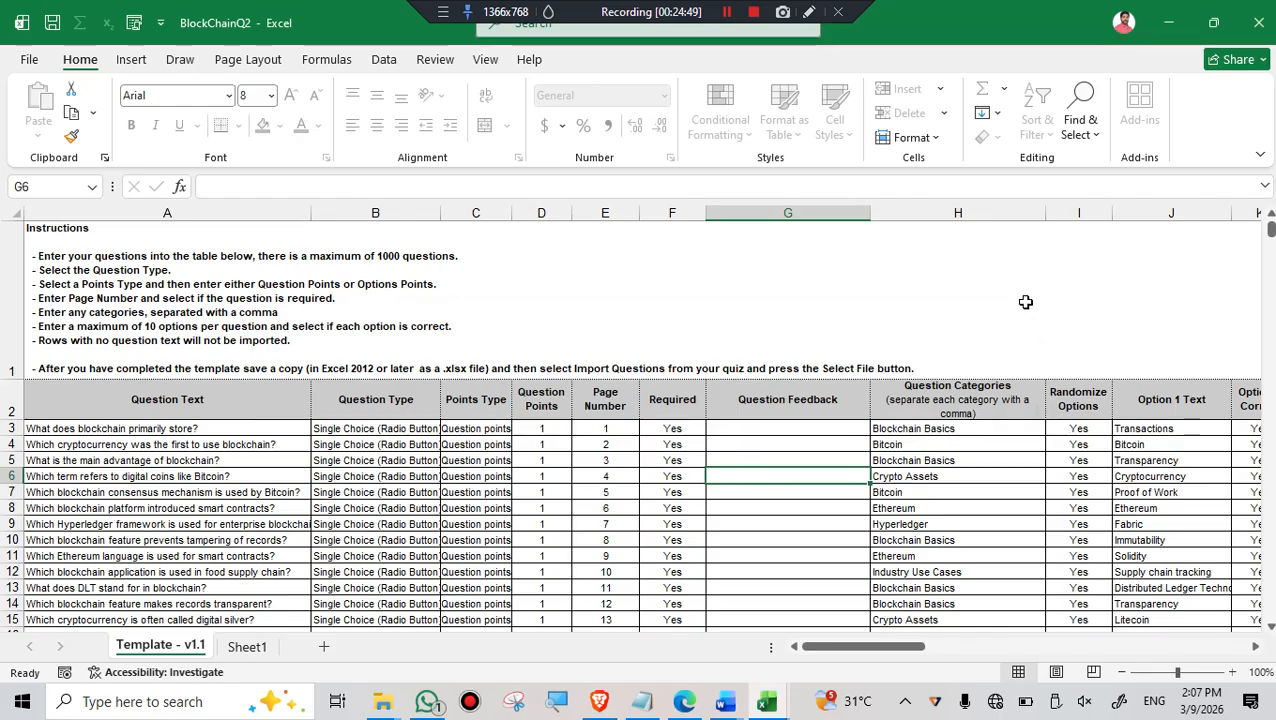
- Close BlockChainQ2 without saving its changes
click(1259, 18)
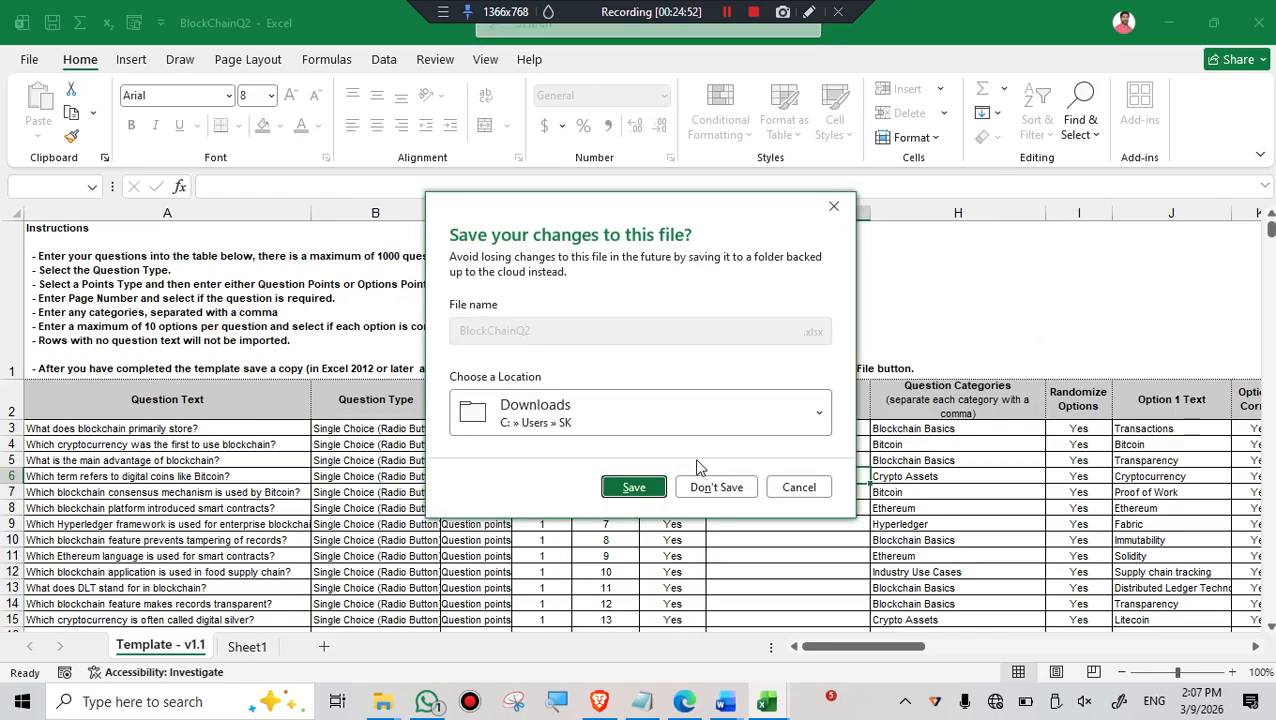
click(716, 487)
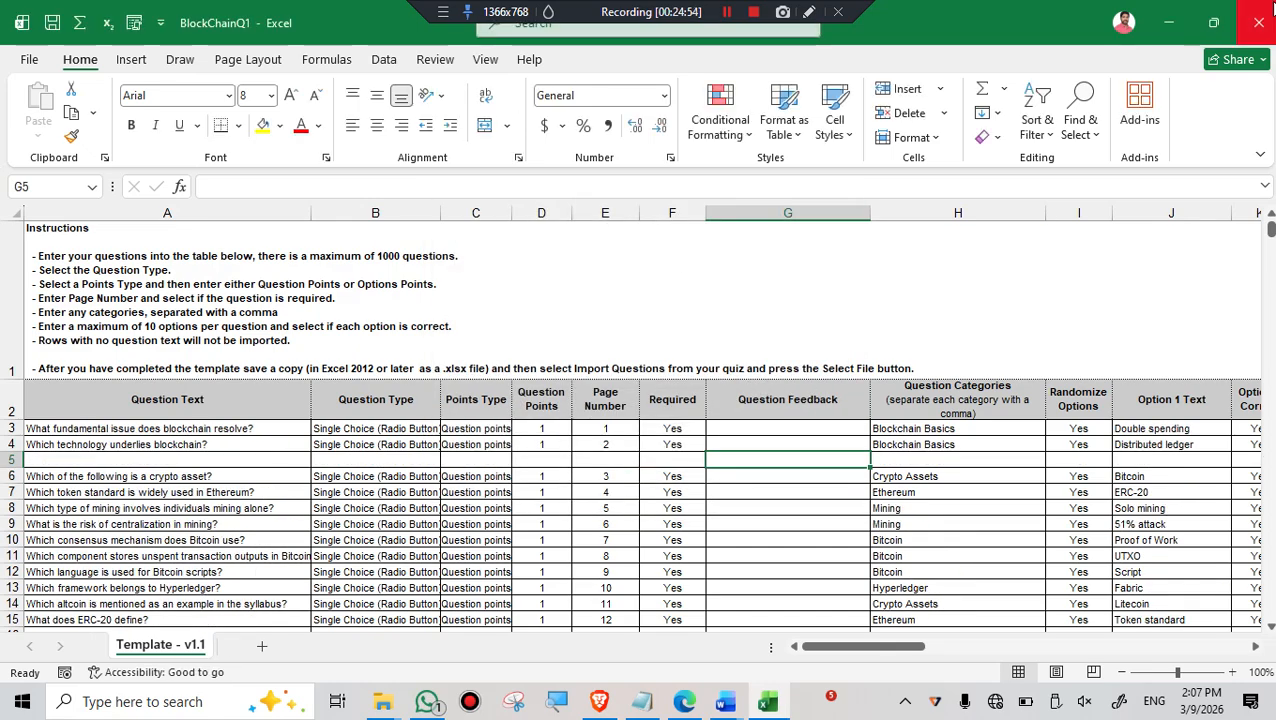
- Keep BlockChainQ1 open, add a new blank sheet to it, and return to the Template - v1.1 sheet
click(1259, 18)
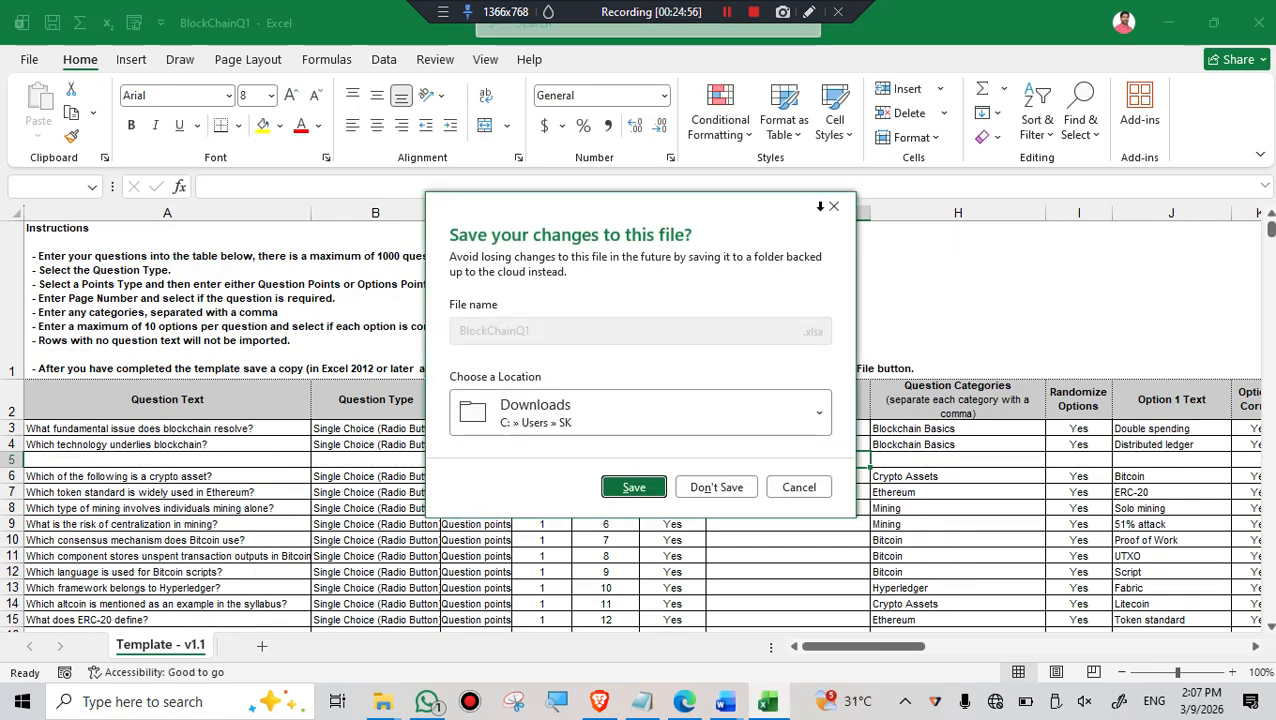
click(829, 210)
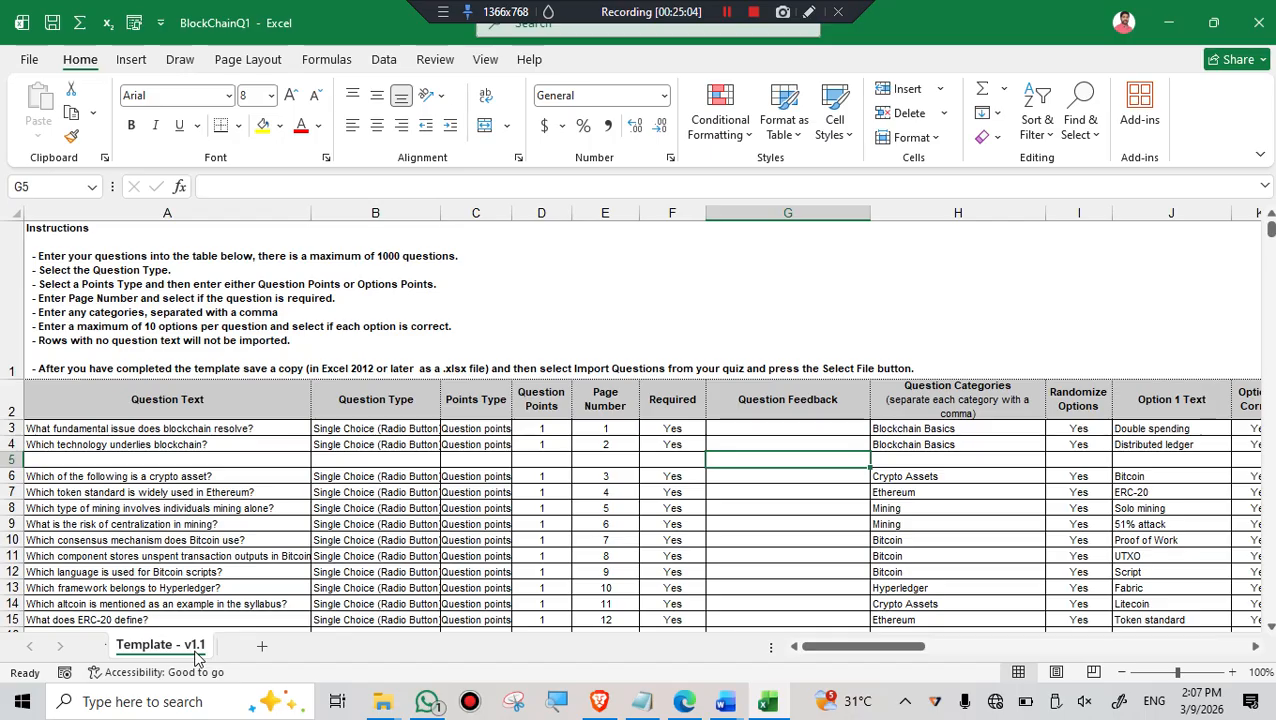
click(262, 646)
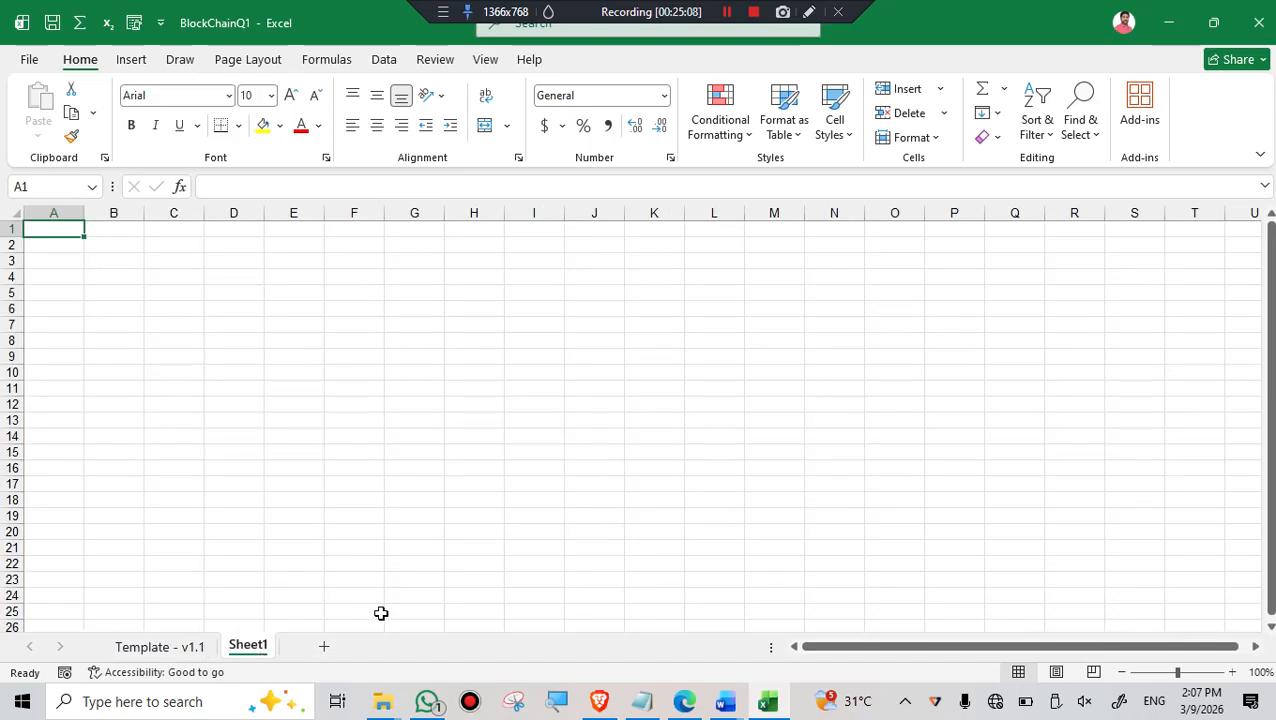
click(168, 648)
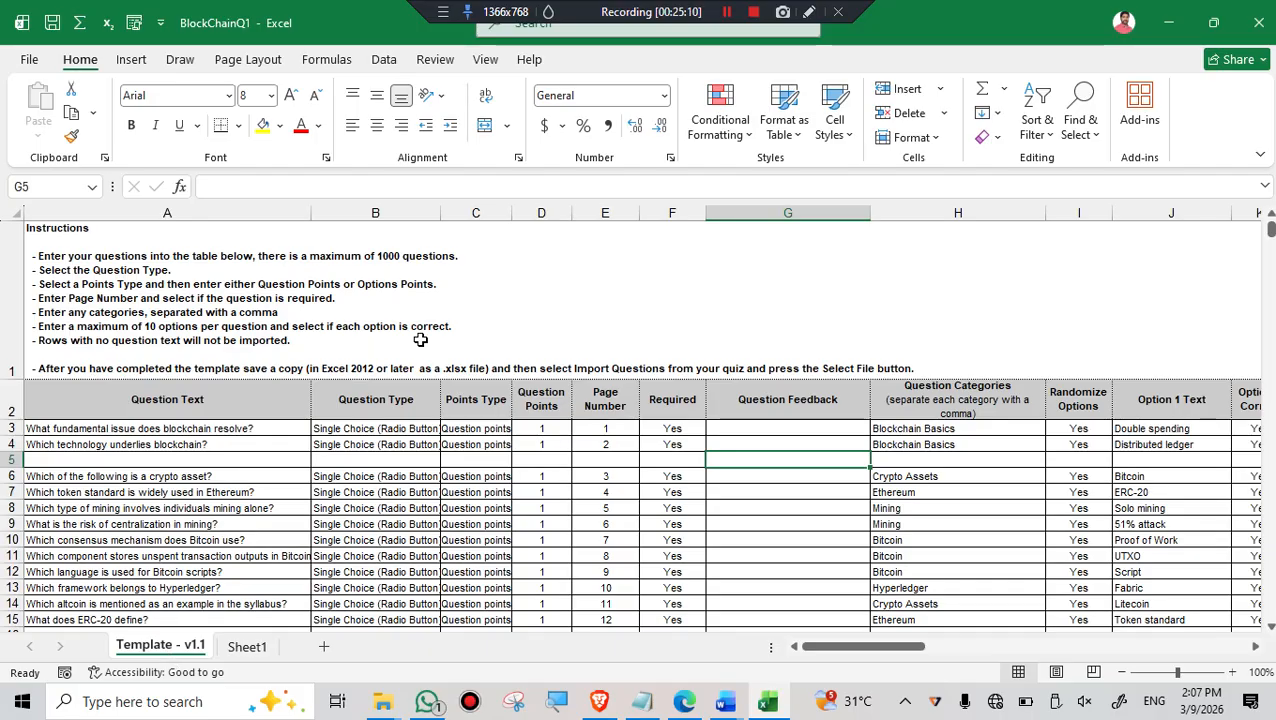
- Review the Protect Workbook options for BlockChainQ1 and return to the worksheet
click(25, 62)
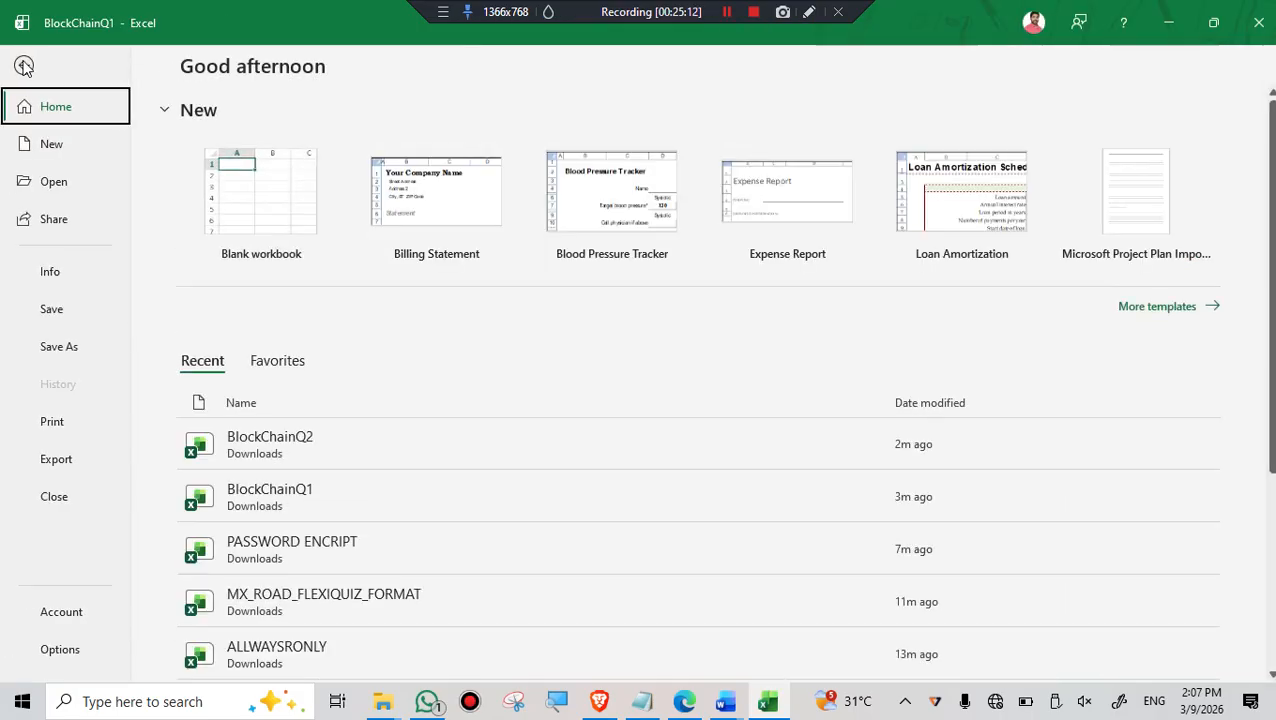
click(56, 278)
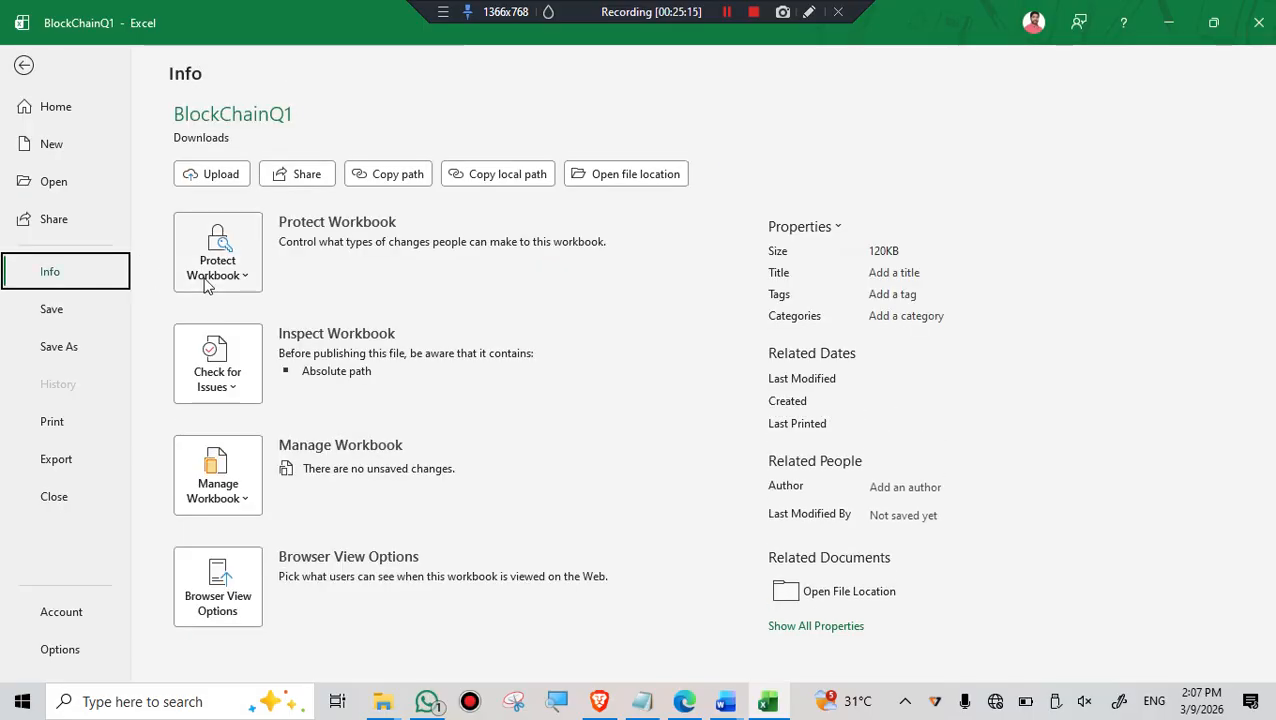
click(243, 279)
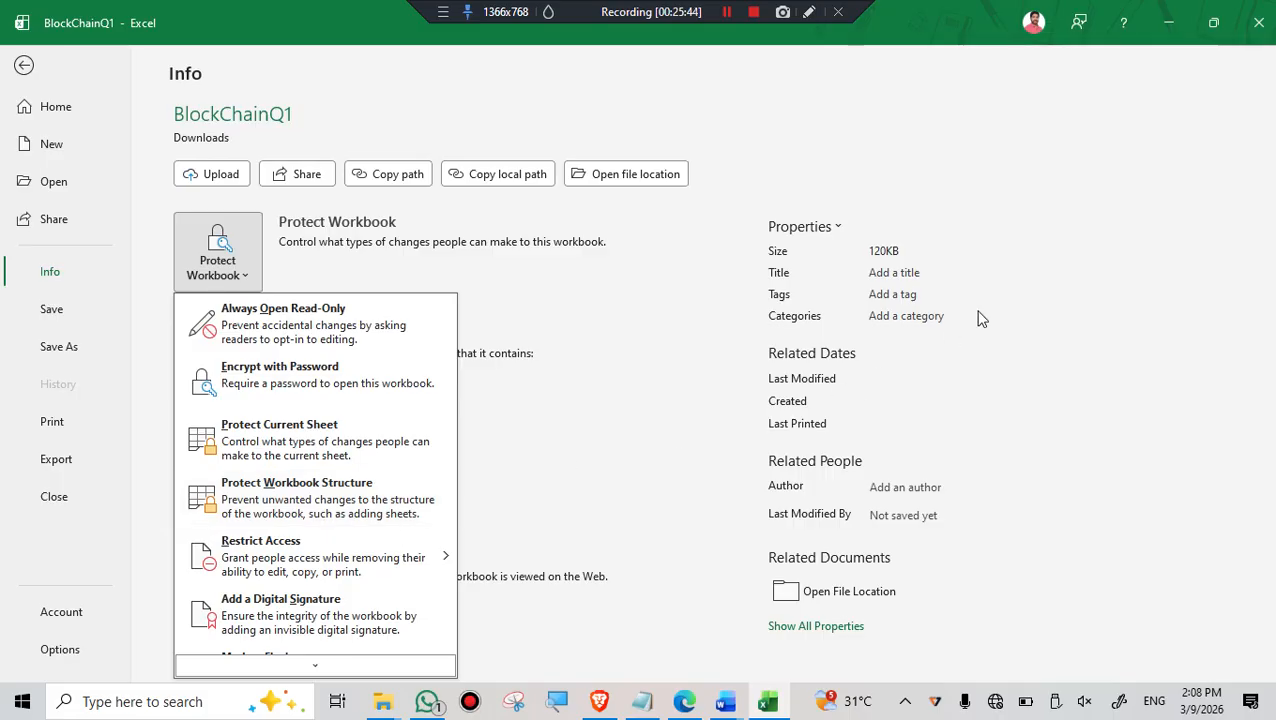
click(584, 365)
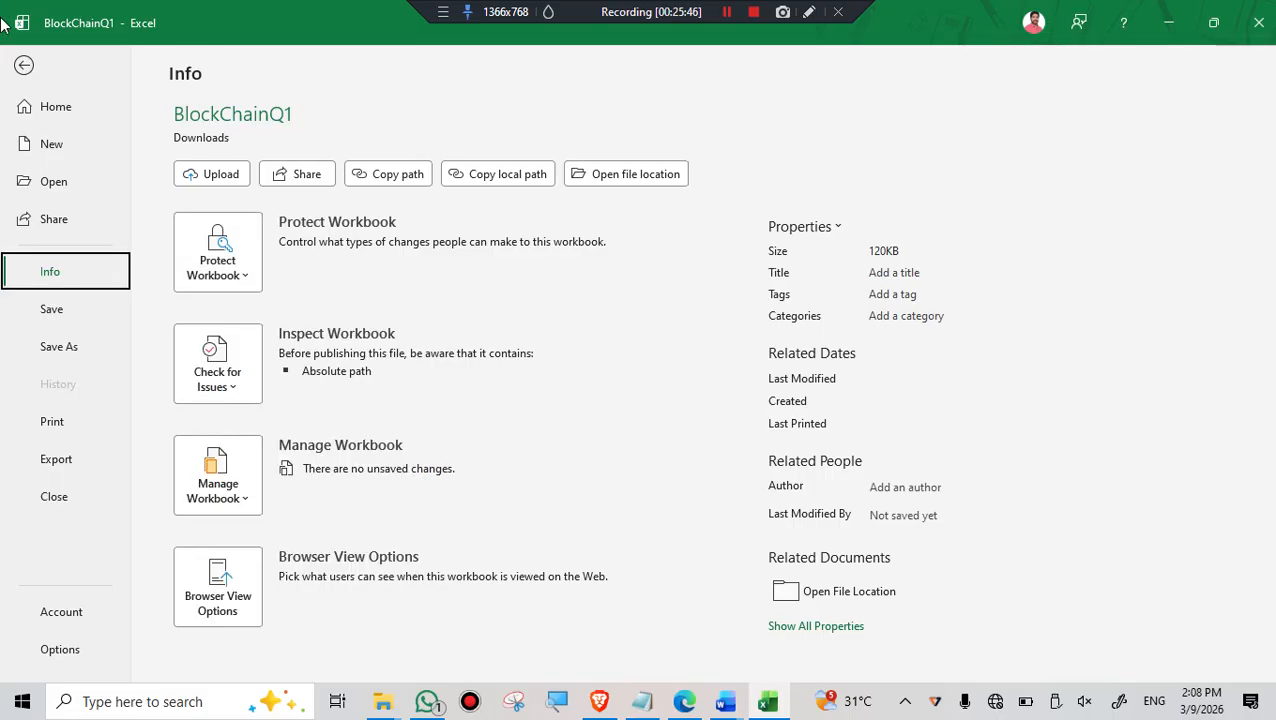
click(25, 67)
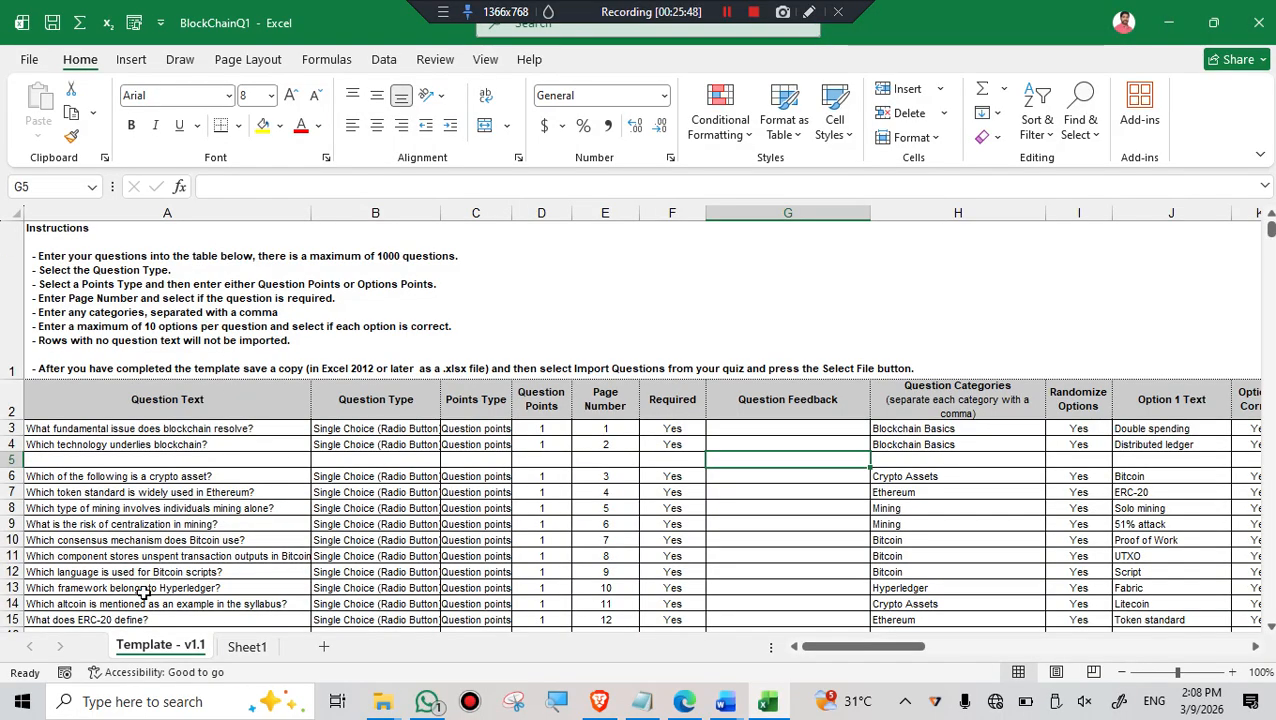
- Protect the workbook structure of BlockChainQ1, entering and confirming the protection password
click(29, 61)
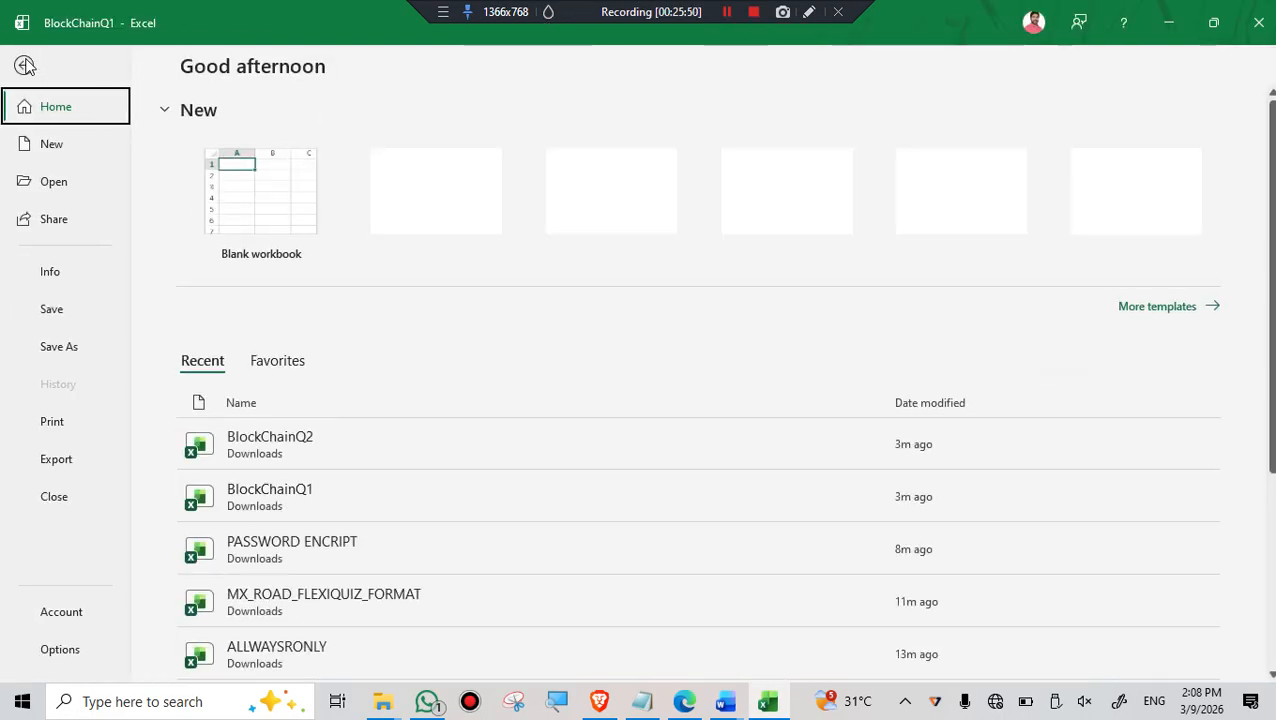
click(60, 278)
click(236, 274)
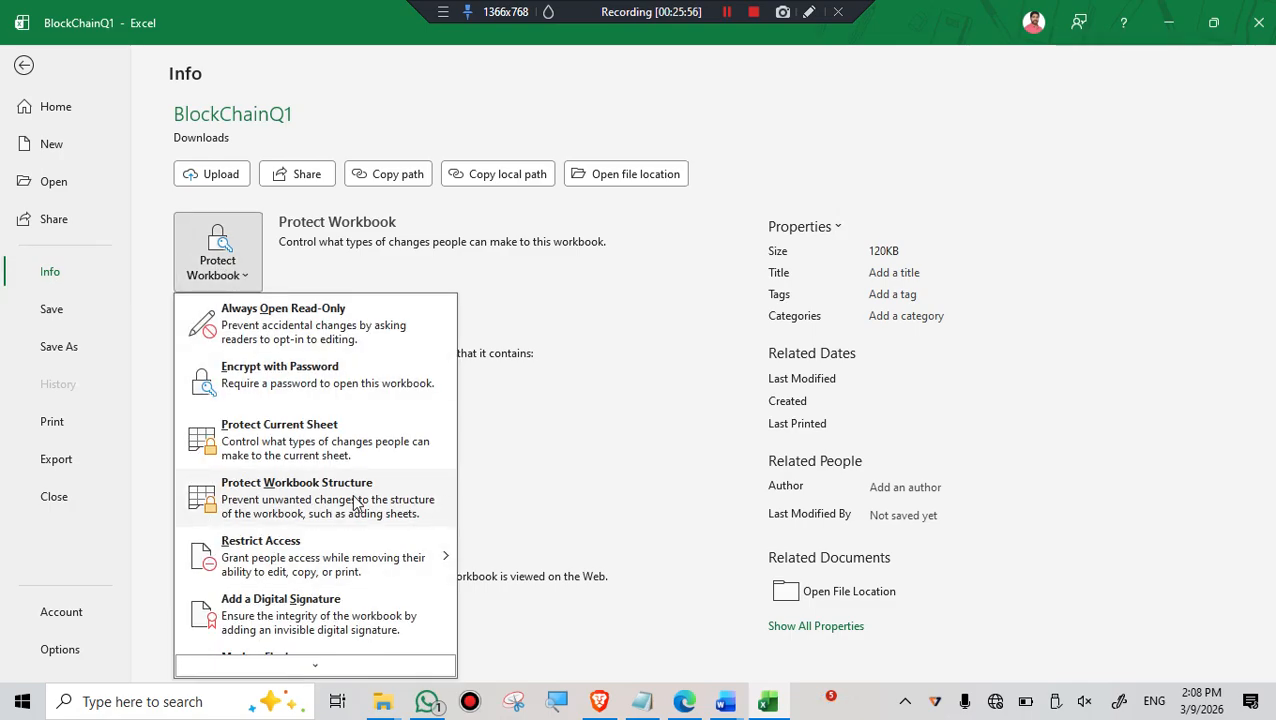
click(298, 505)
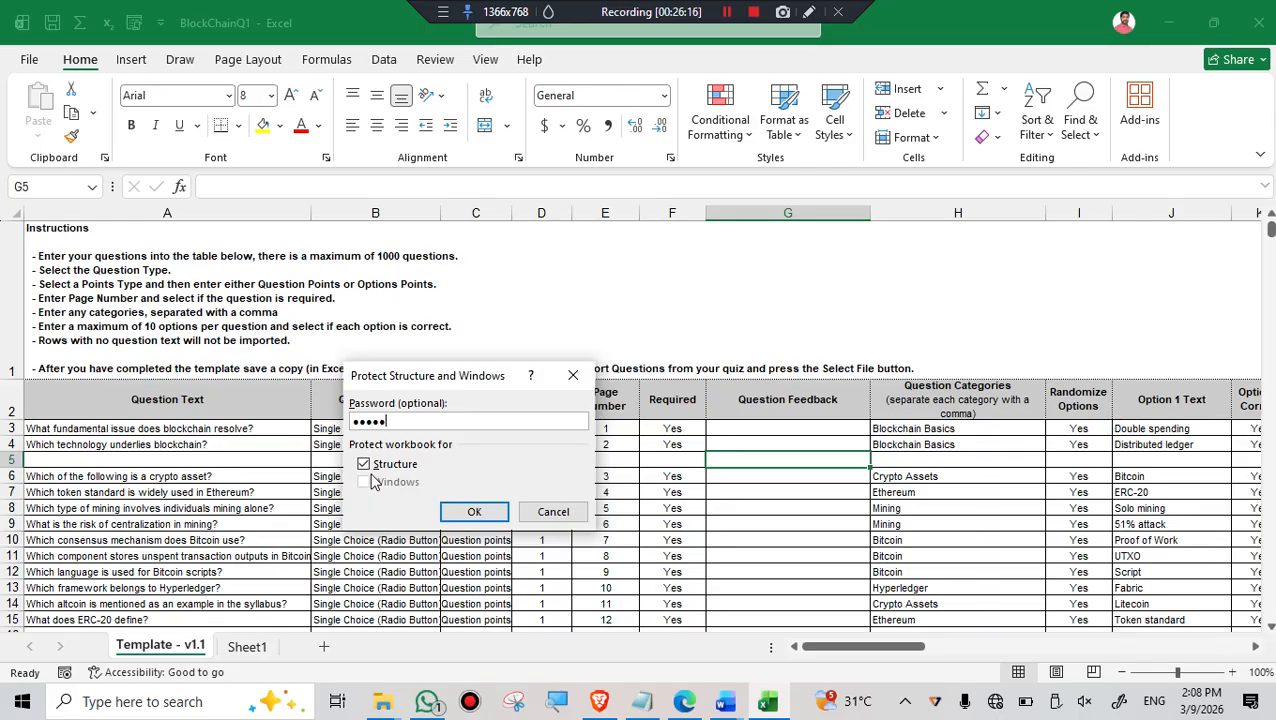
click(476, 515)
text(12345)
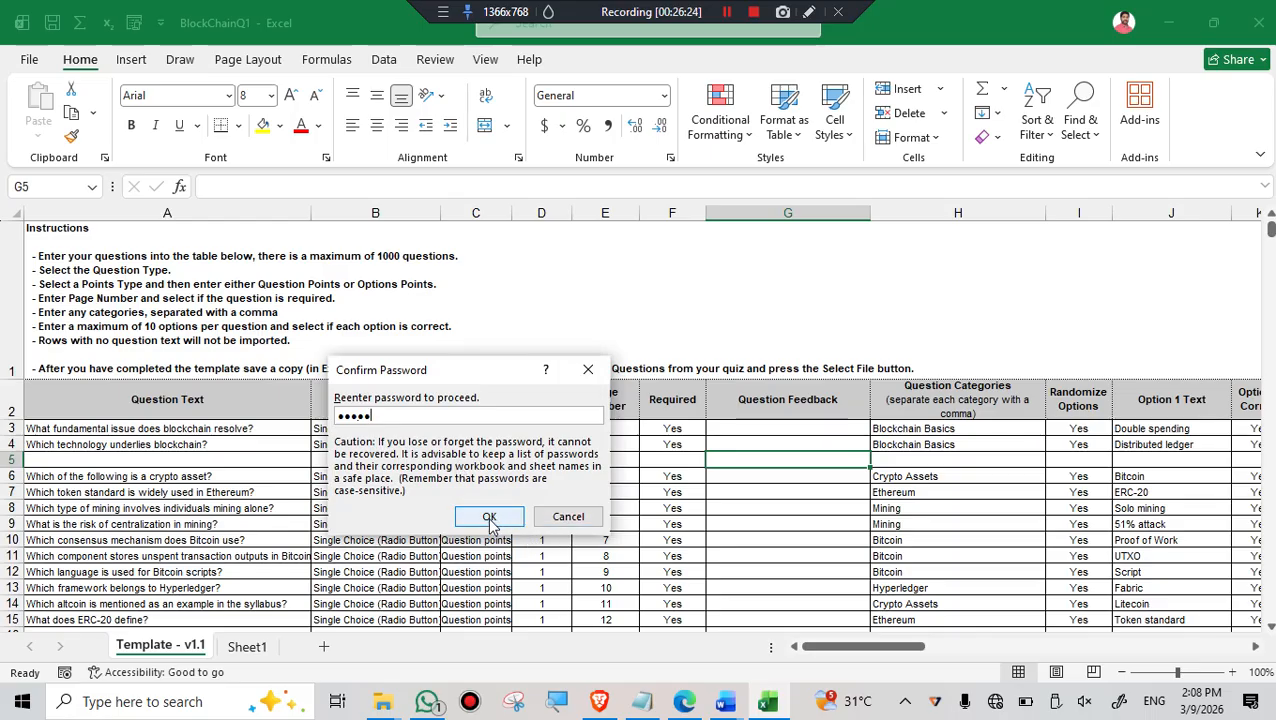
click(490, 520)
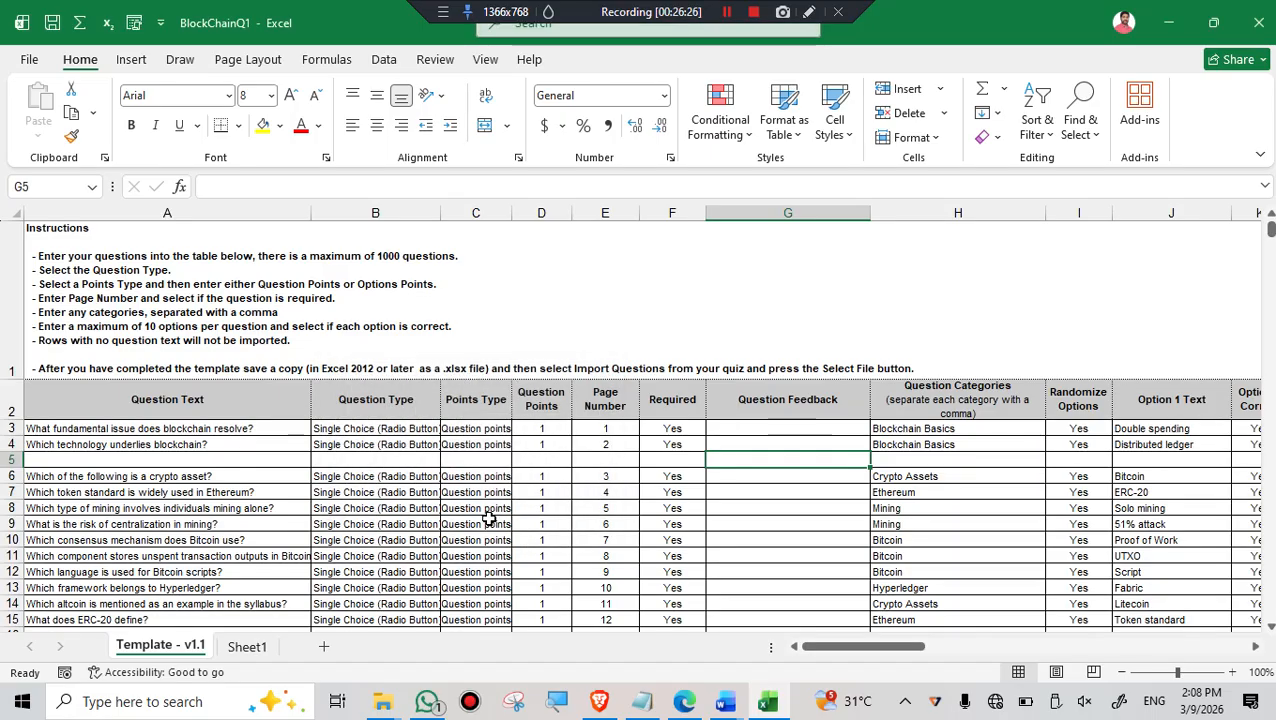
- Check the sheet commands available for Template - v1.1, view the Protect Sheet options, and close them without applying protection
right_click(177, 650)
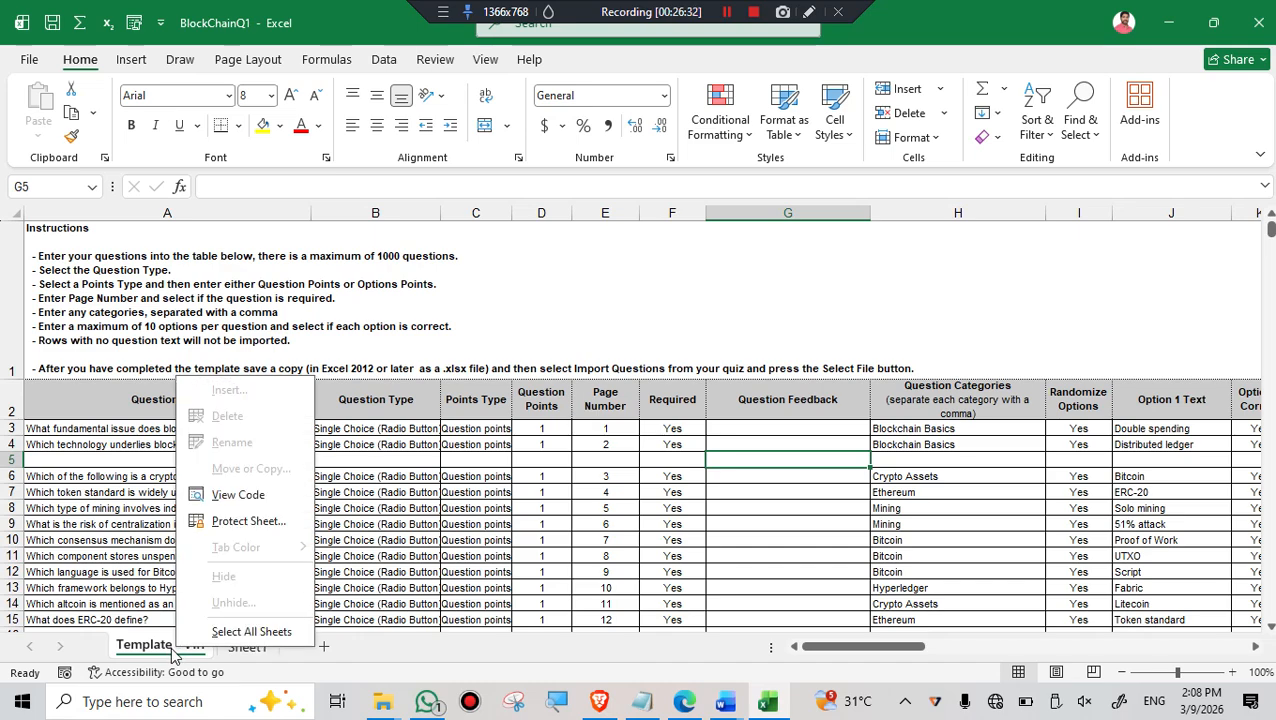
right_click(158, 652)
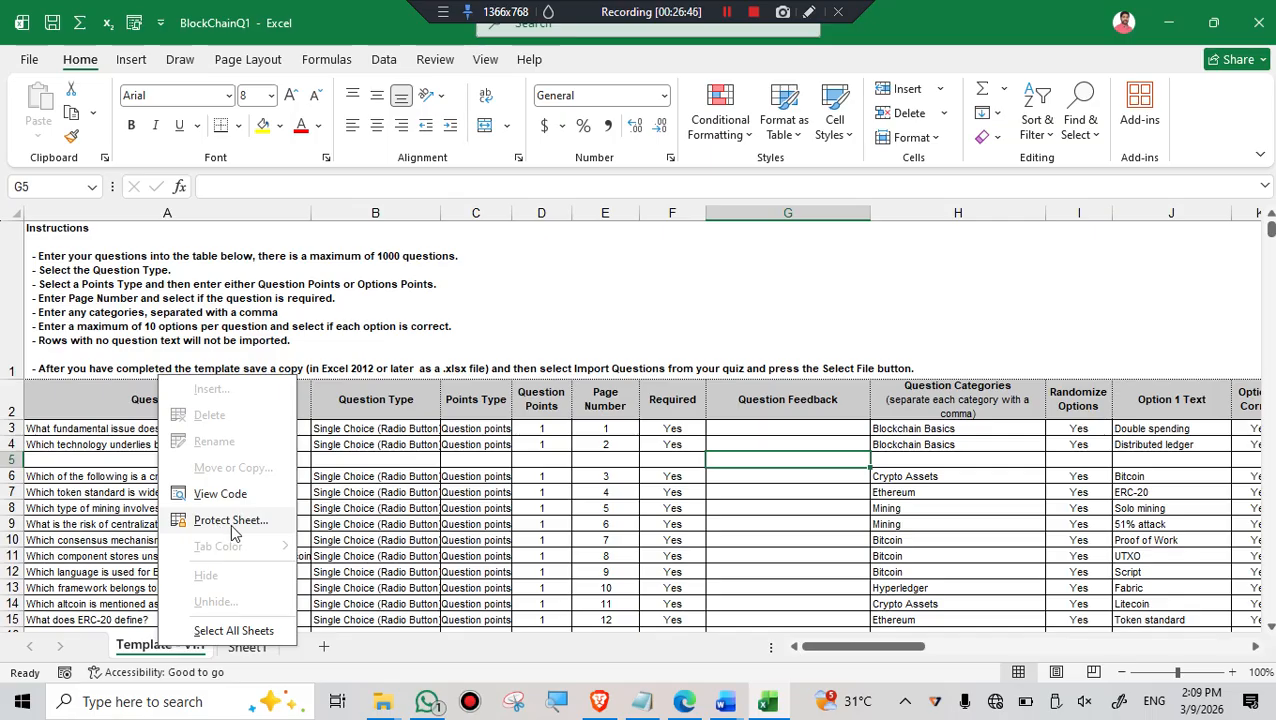
click(232, 524)
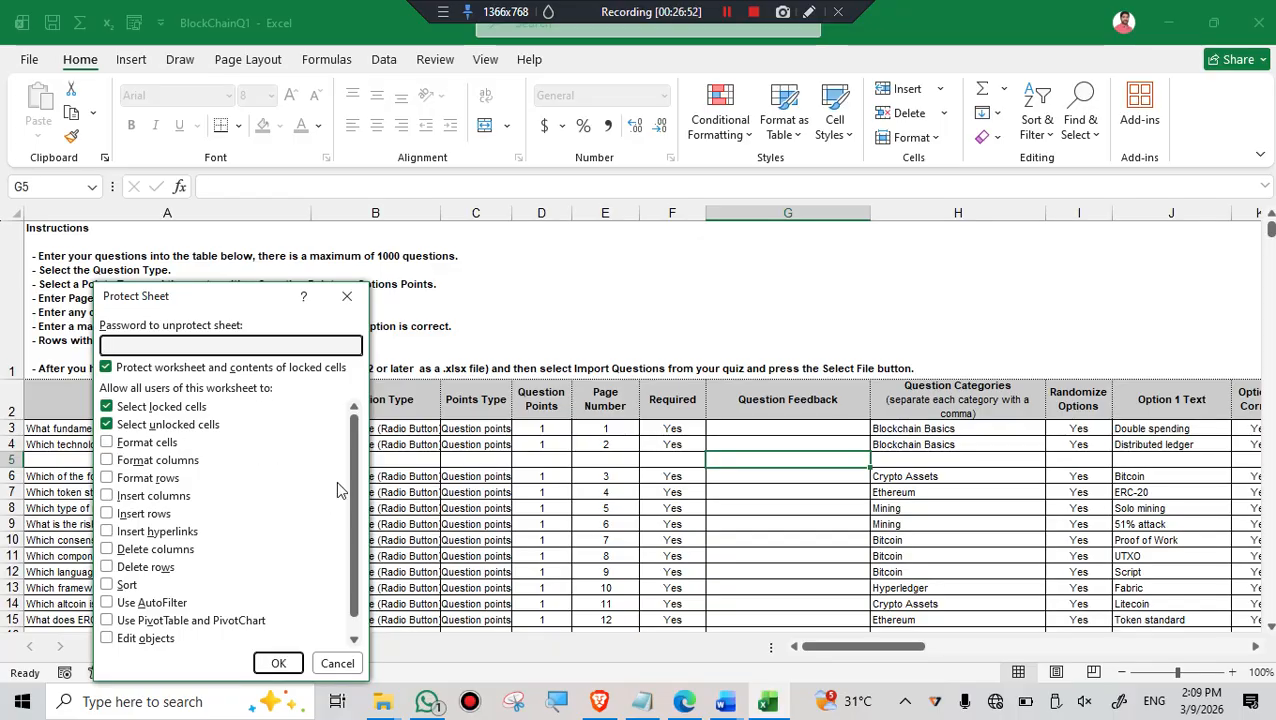
click(347, 296)
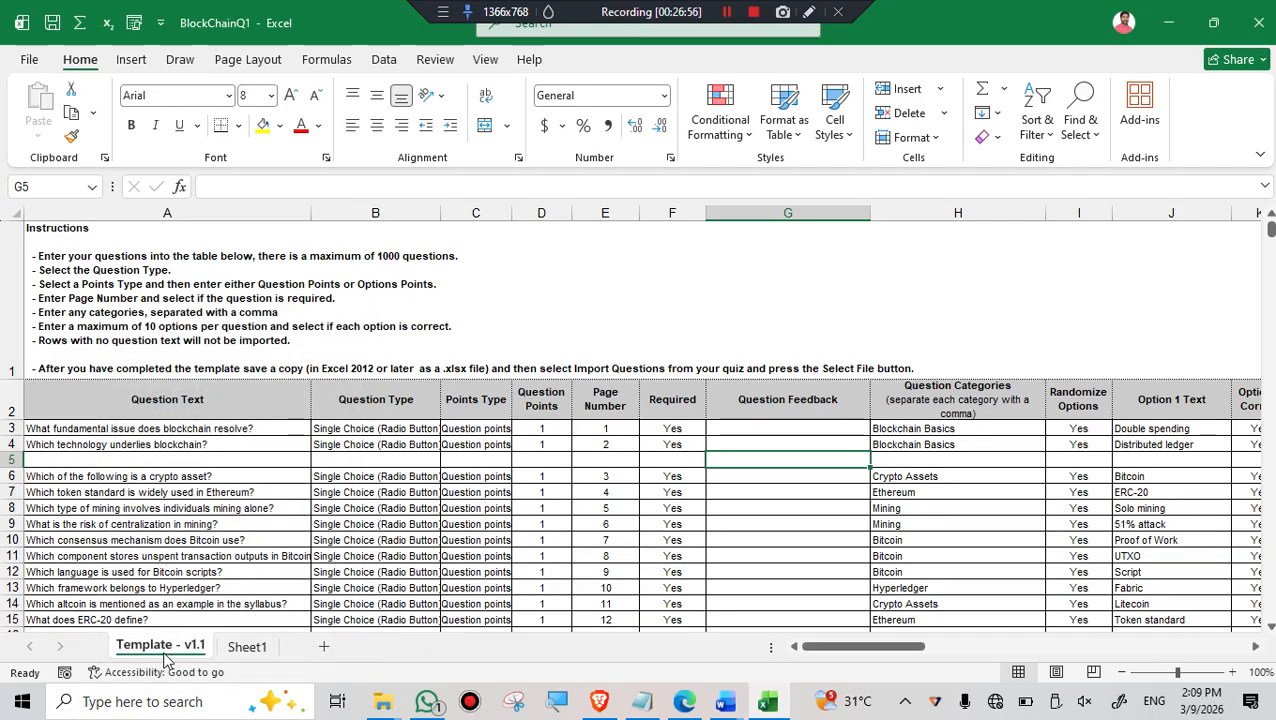
- Check the sheet commands available for Template - v1.1, and enter FFDDDDG in cell G8
right_click(167, 650)
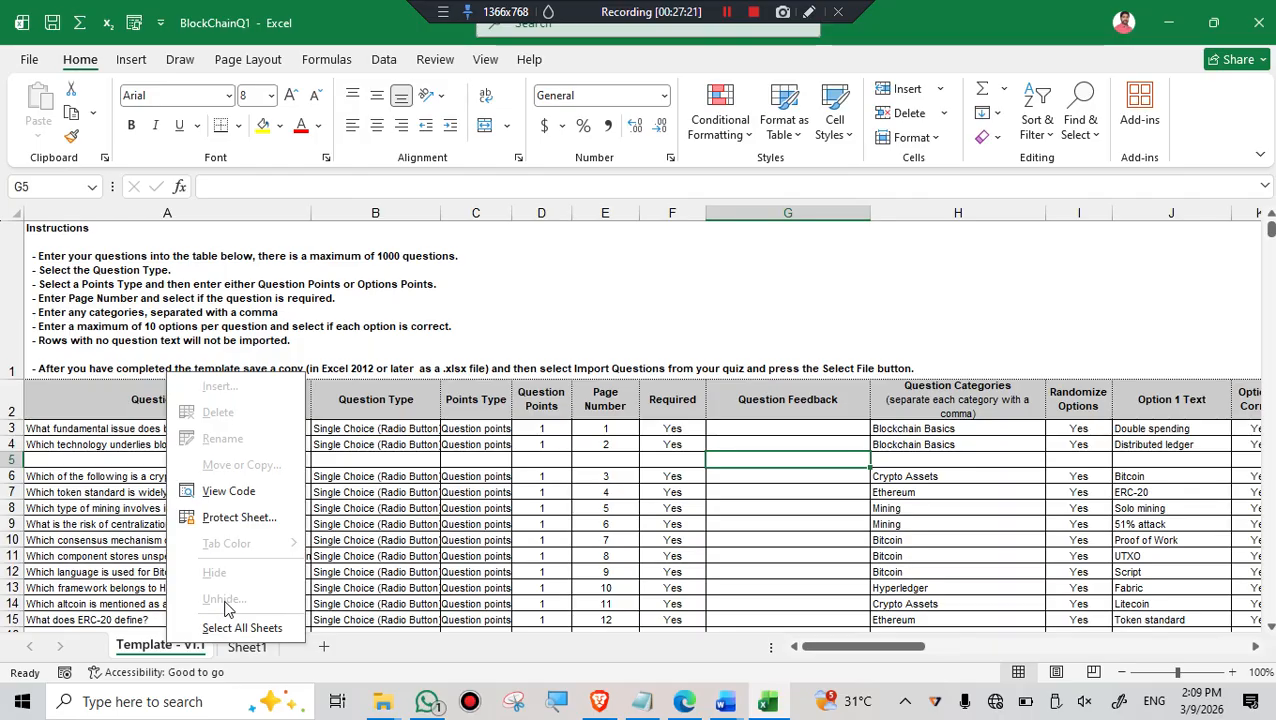
key(Escape)
click(756, 506)
text(FFDDDDG)
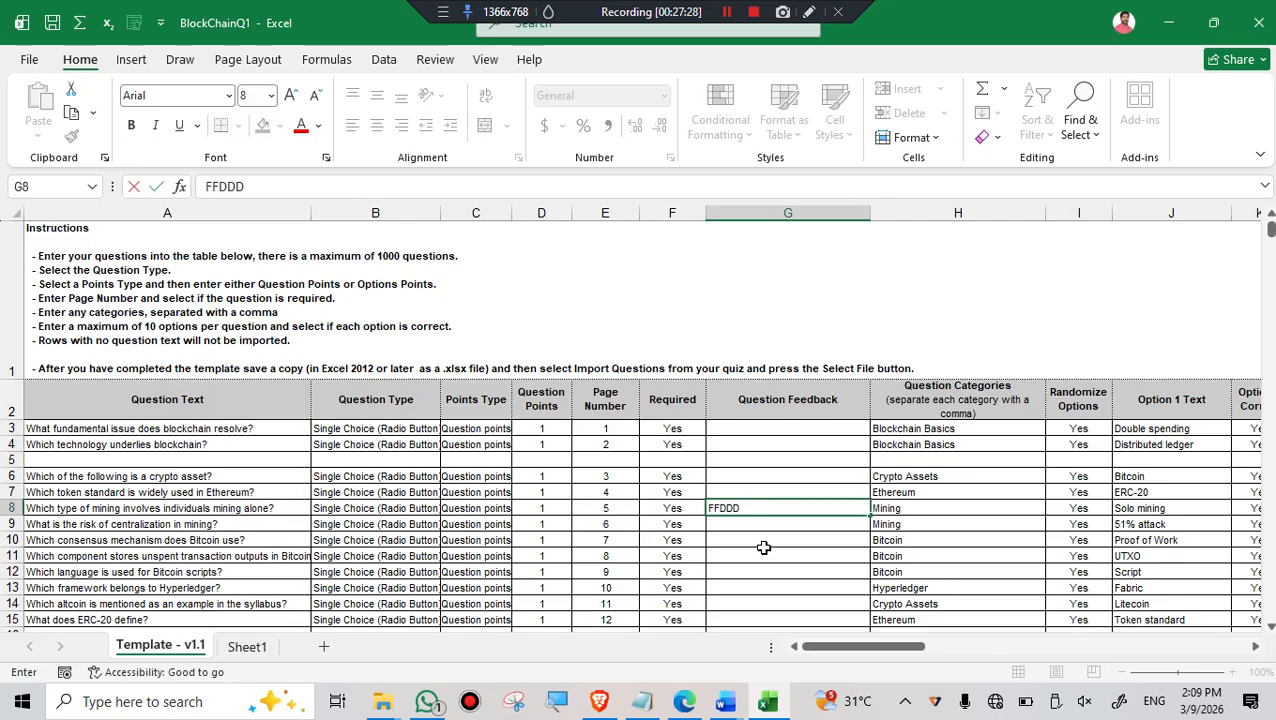
click(756, 553)
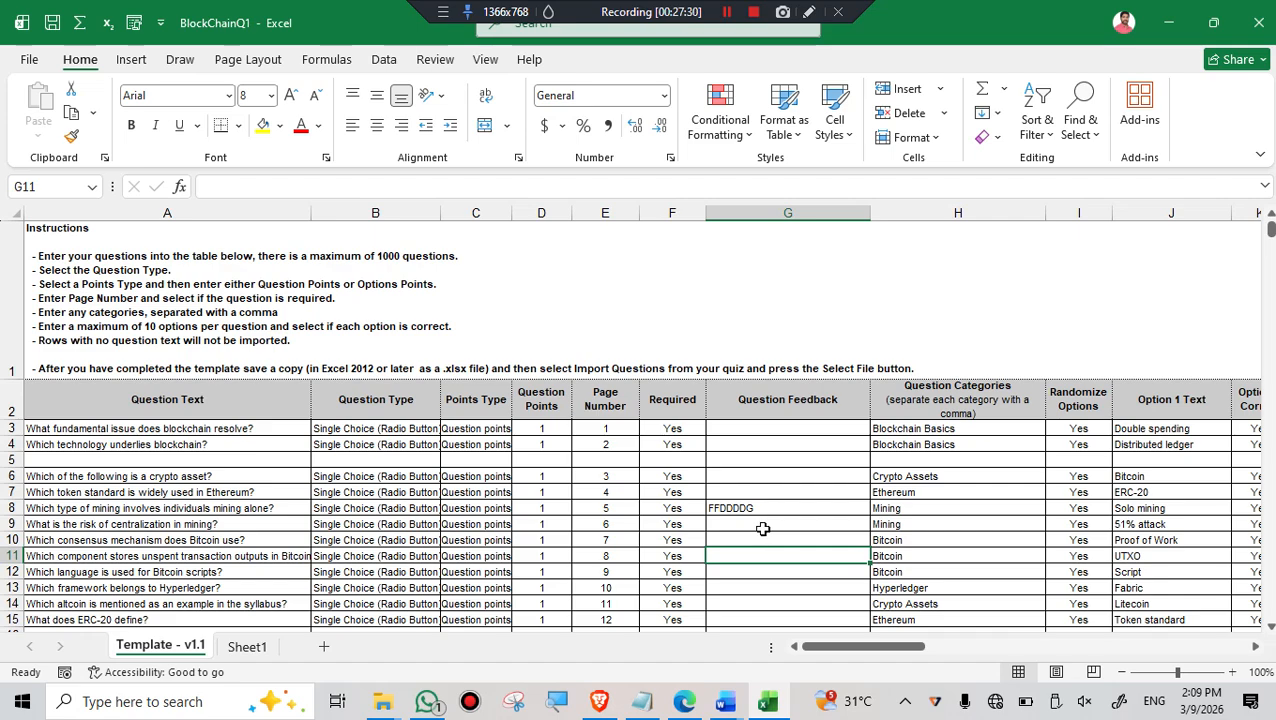
- Check the commands available for cell B10 and for the Template - v1.1 sheet, making no changes
click(418, 539)
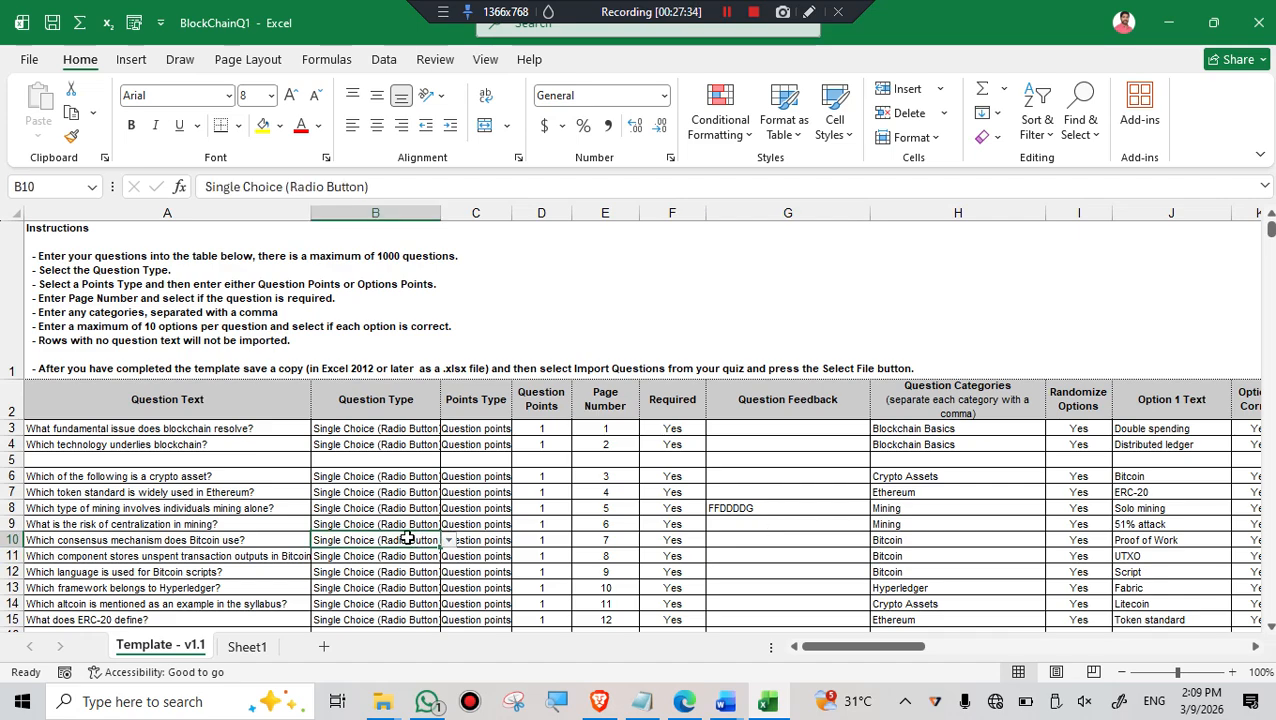
right_click(416, 540)
click(710, 548)
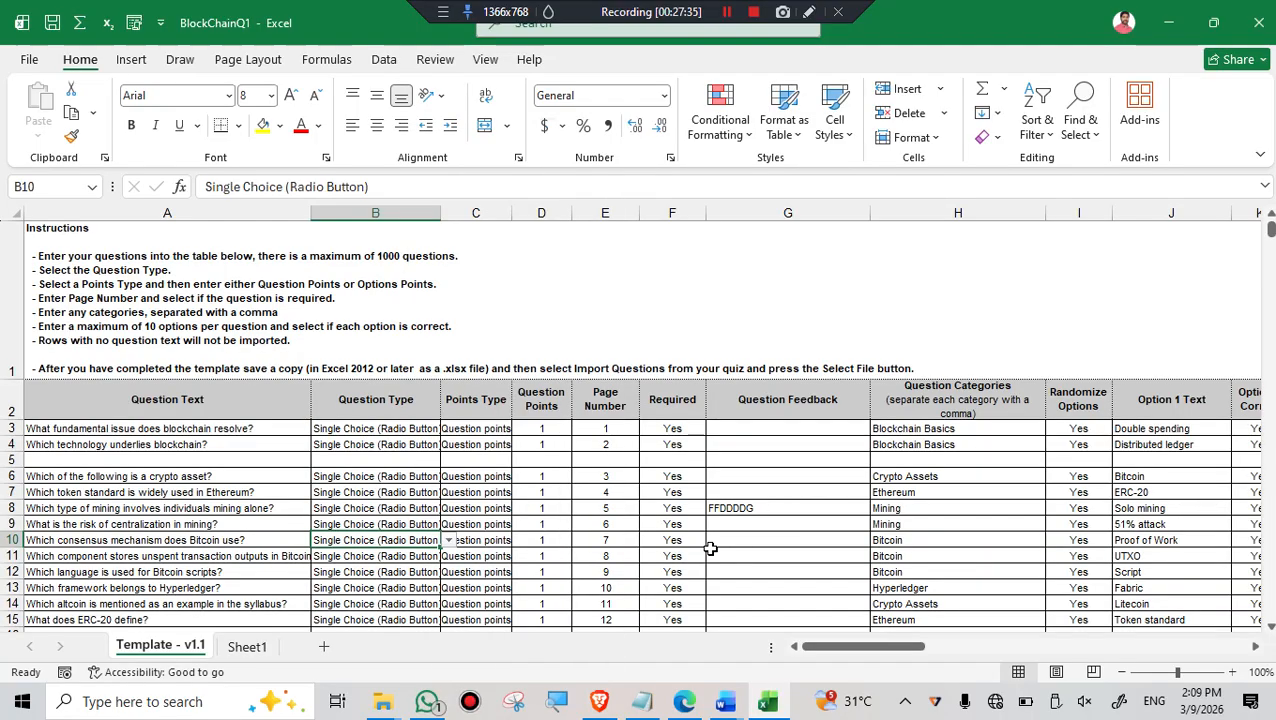
right_click(184, 638)
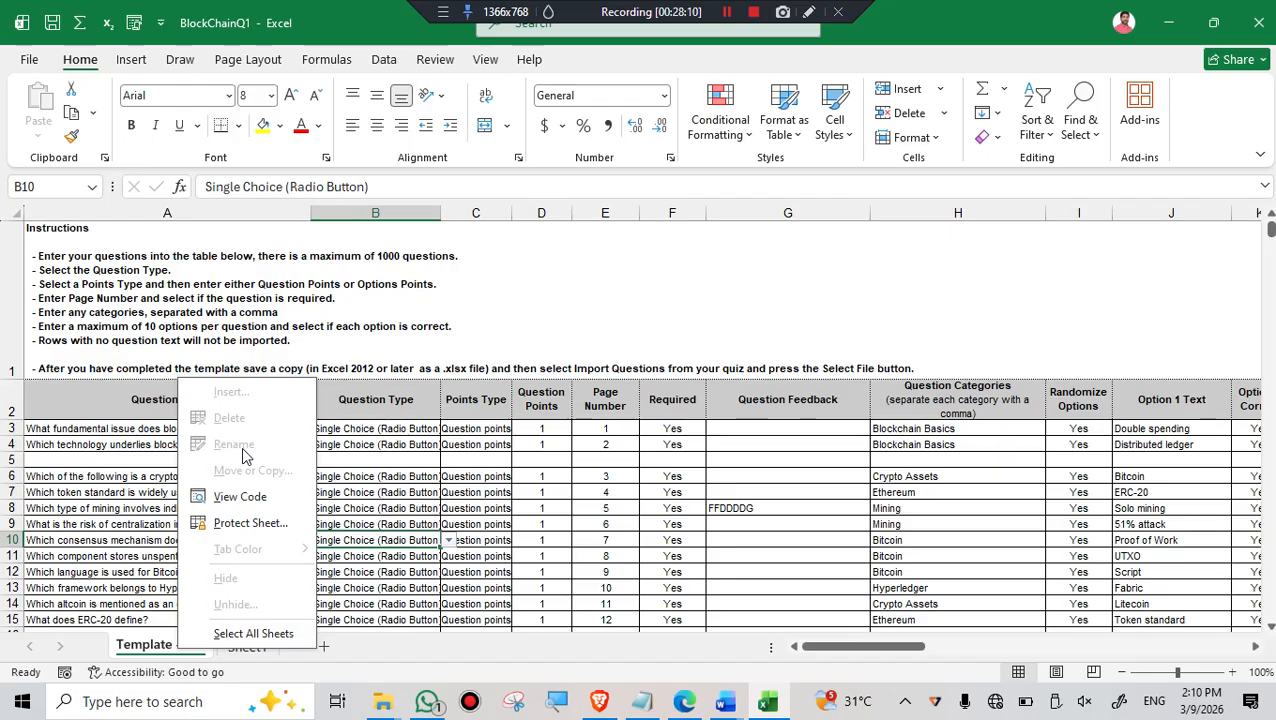
click(419, 647)
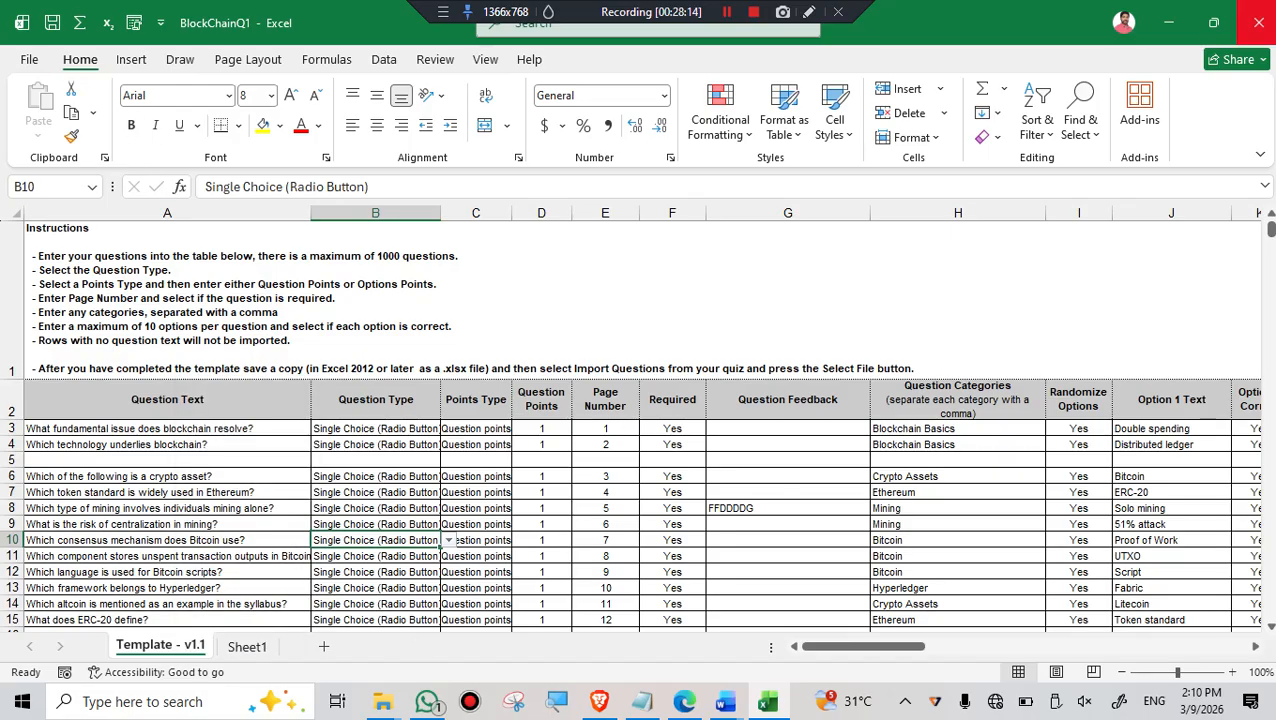
- Close BlockChainQ1 without saving its changes, and open AWSCloudPractitionerQ2 from Downloads with editing enabled
click(1259, 22)
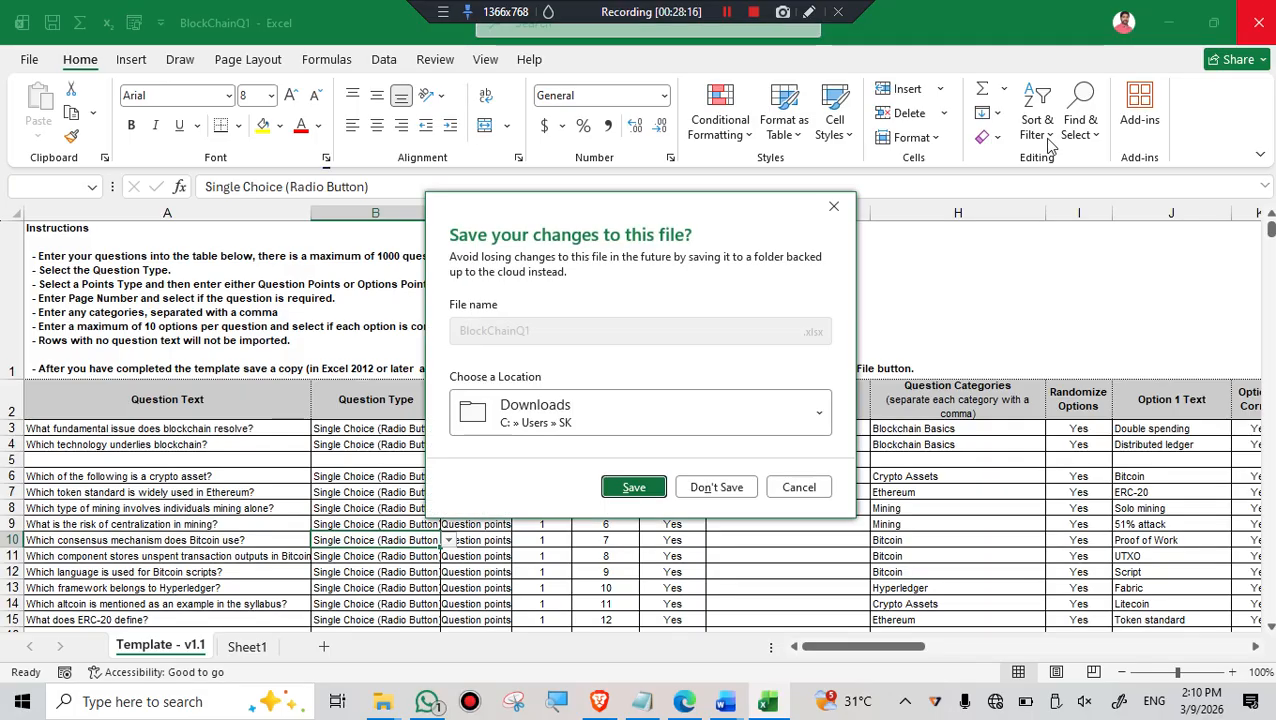
click(729, 487)
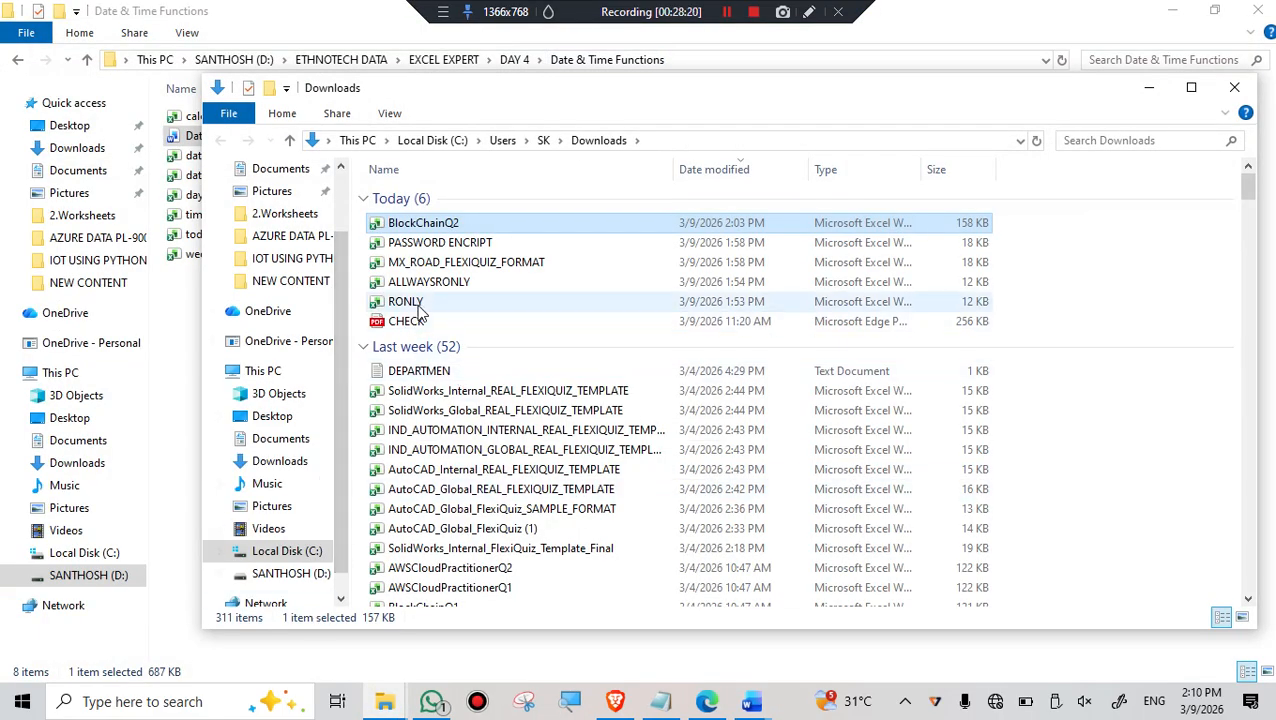
click(444, 568)
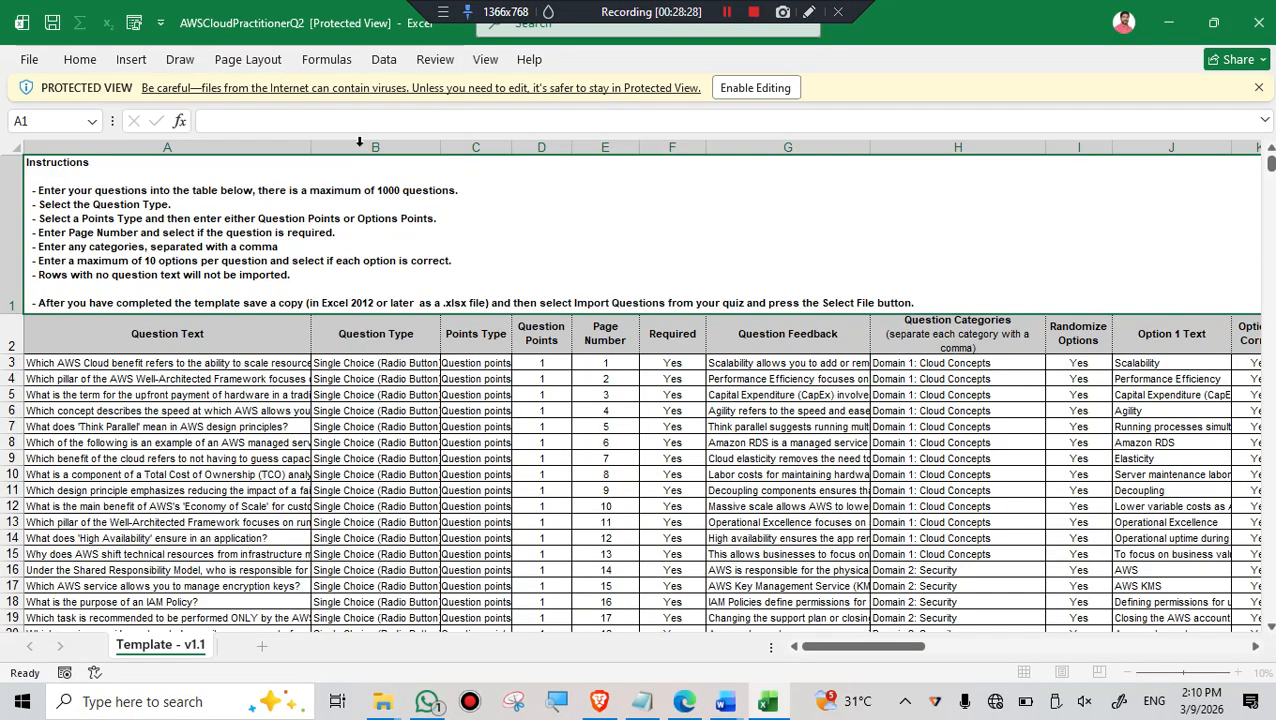
click(740, 88)
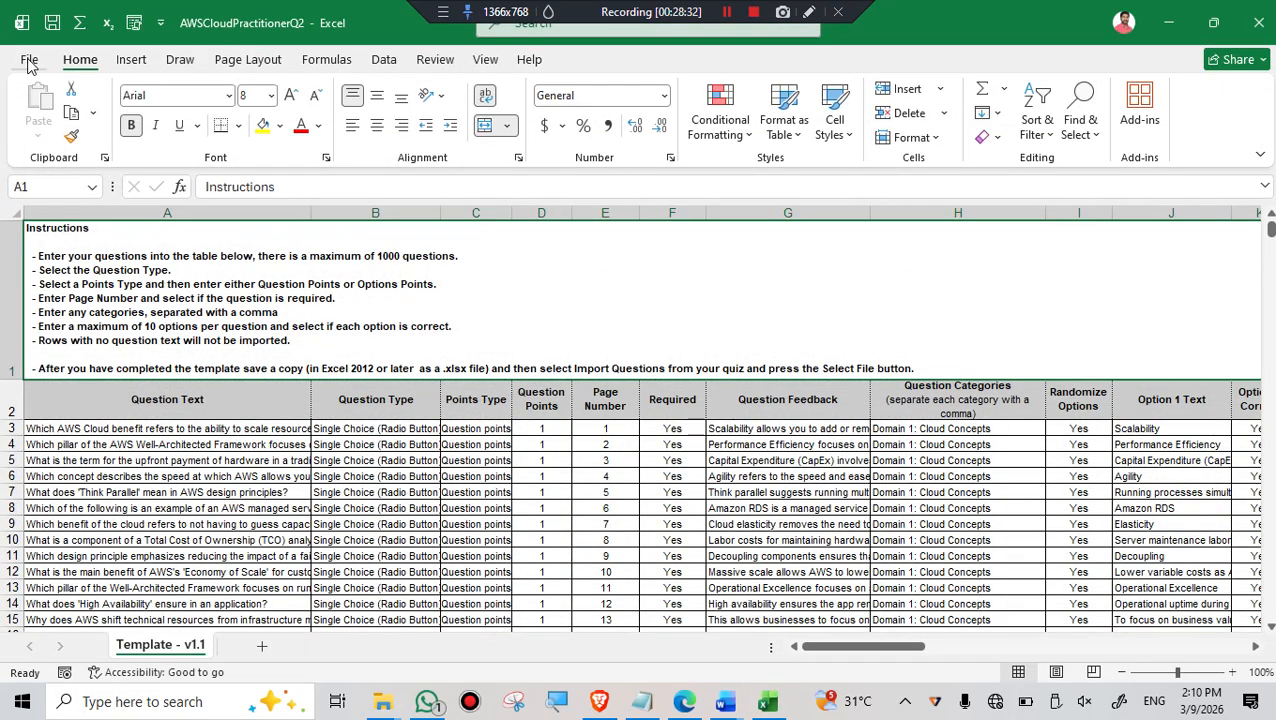
- Save AWSCloudPractitionerQ2 as a new Excel workbook named PROTECTION in the Downloads folder
click(30, 62)
click(60, 346)
click(527, 224)
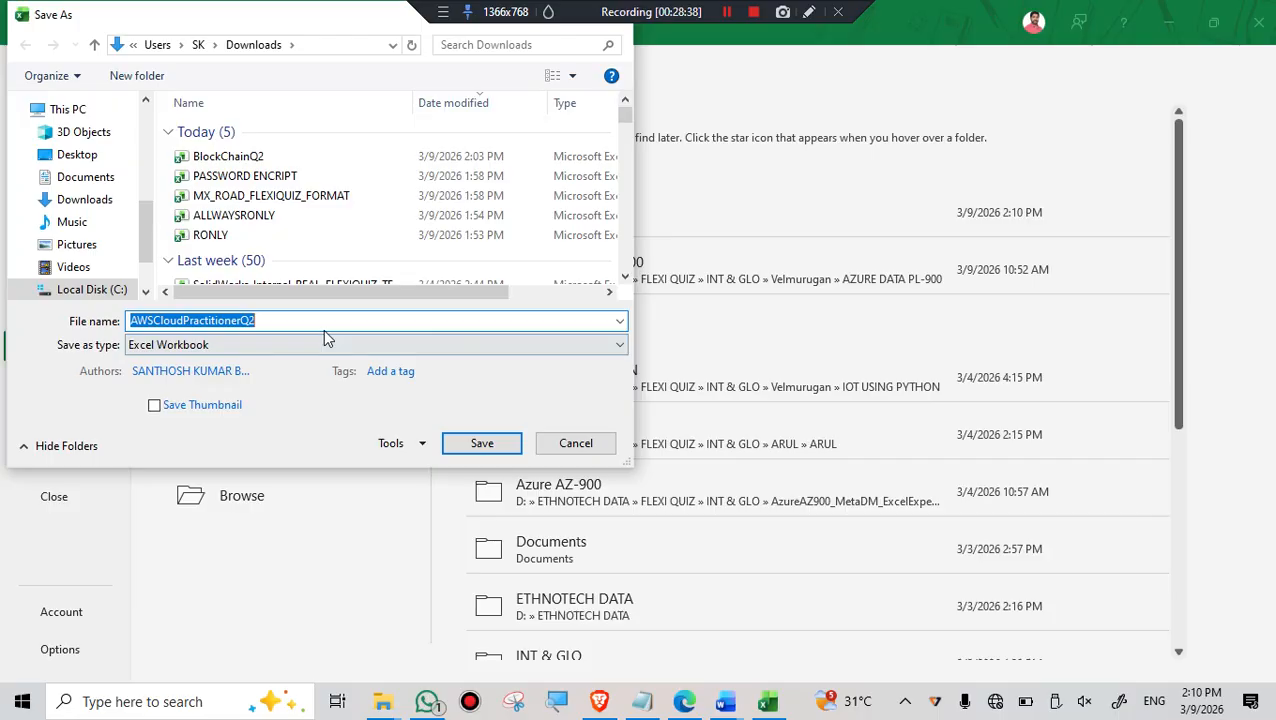
text(PRO)
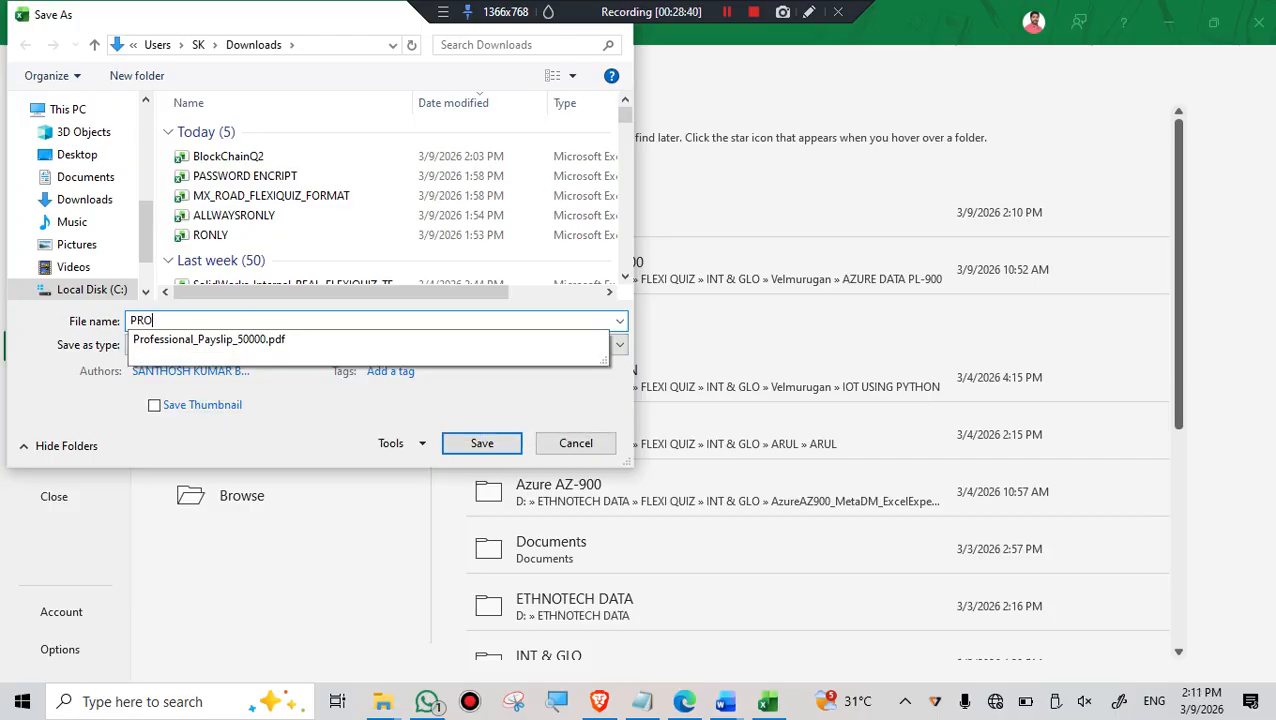
text(TECTION)
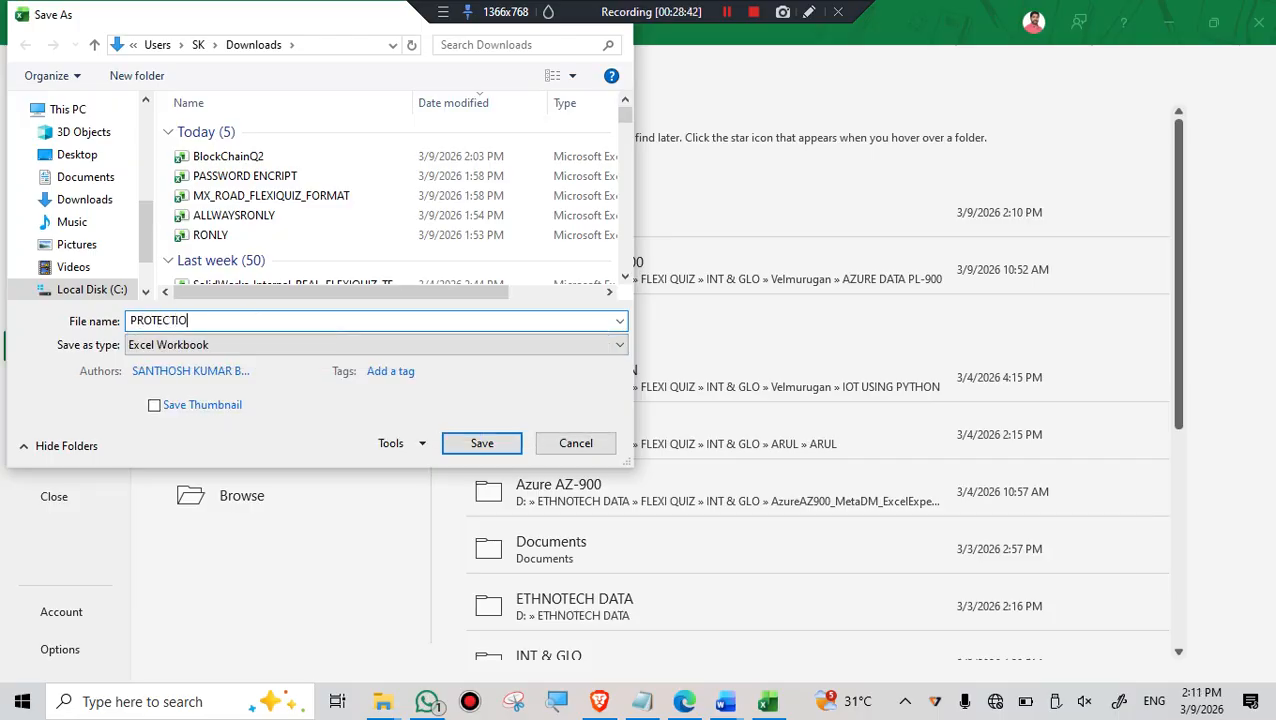
click(479, 441)
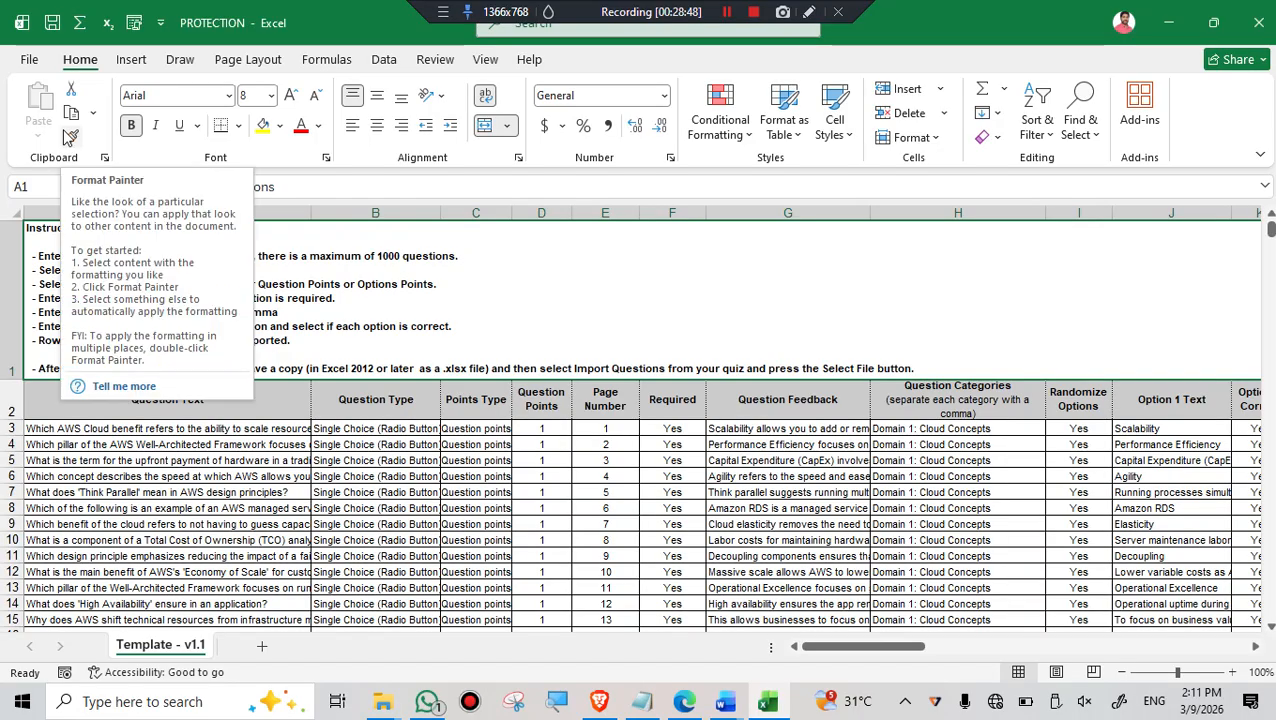
- Review the Protect Workbook options for PROTECTION, mark the workbook as final, and accept both messages
click(33, 63)
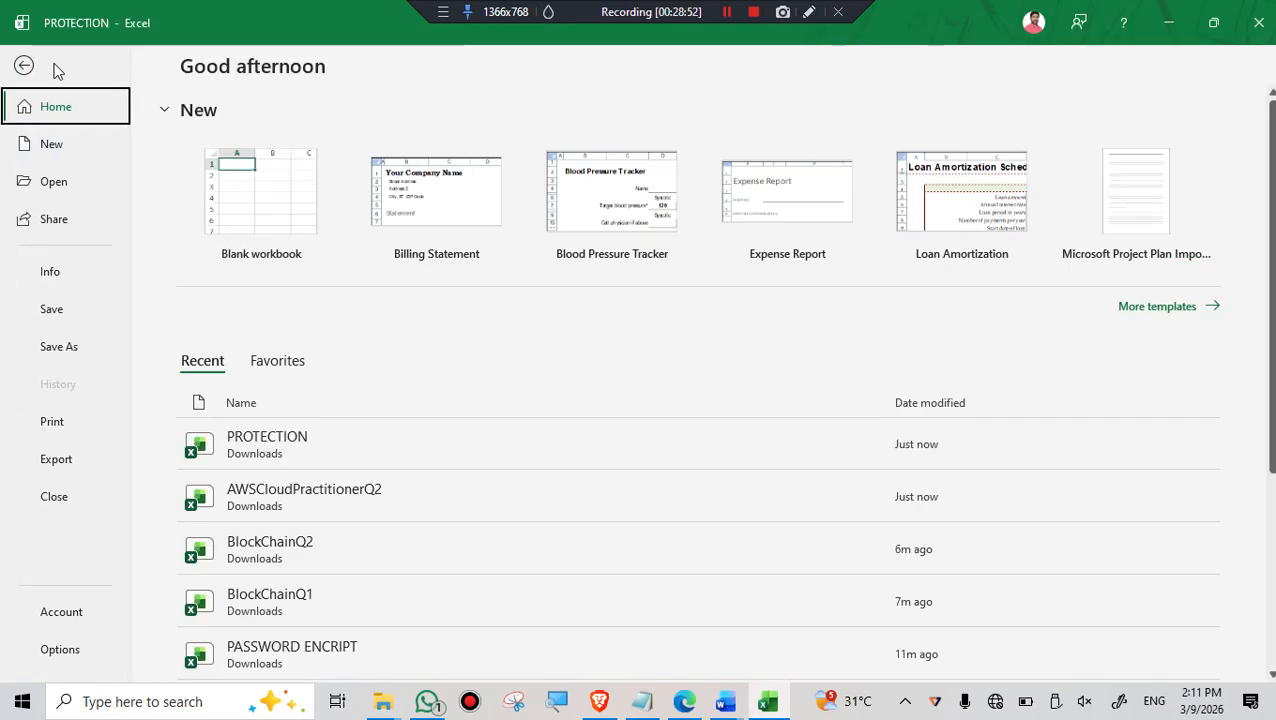
click(56, 276)
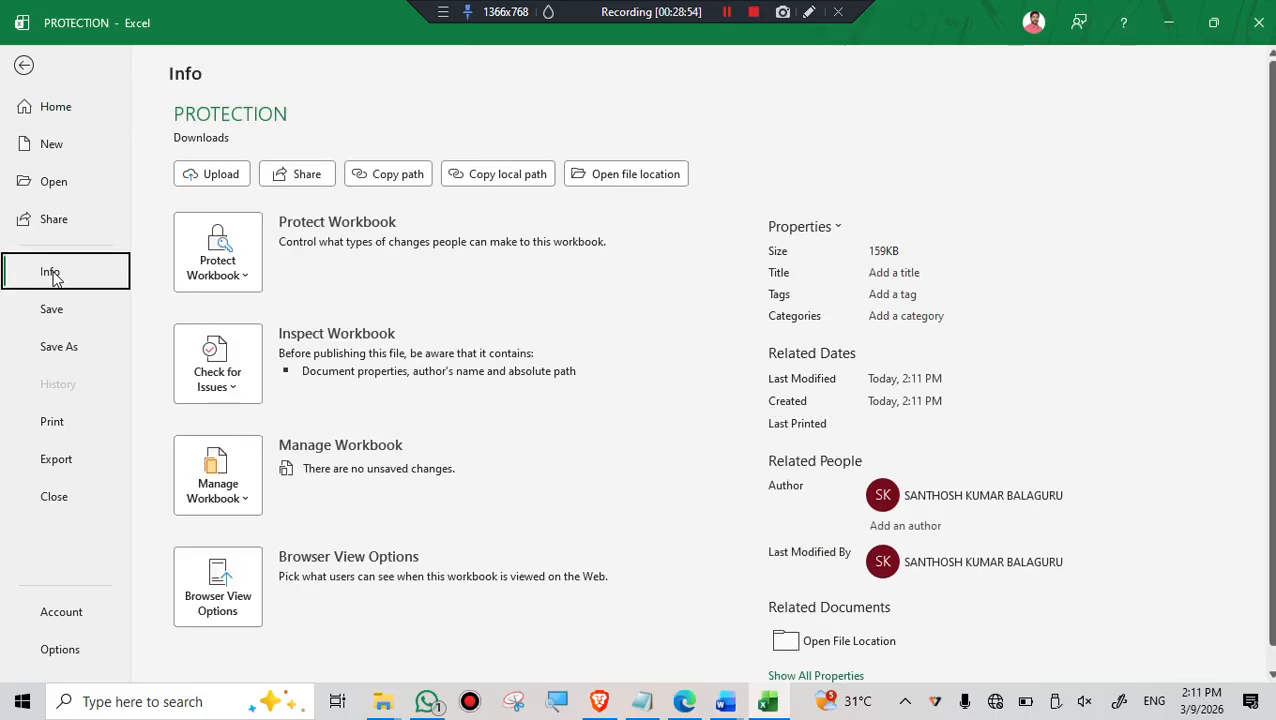
click(241, 280)
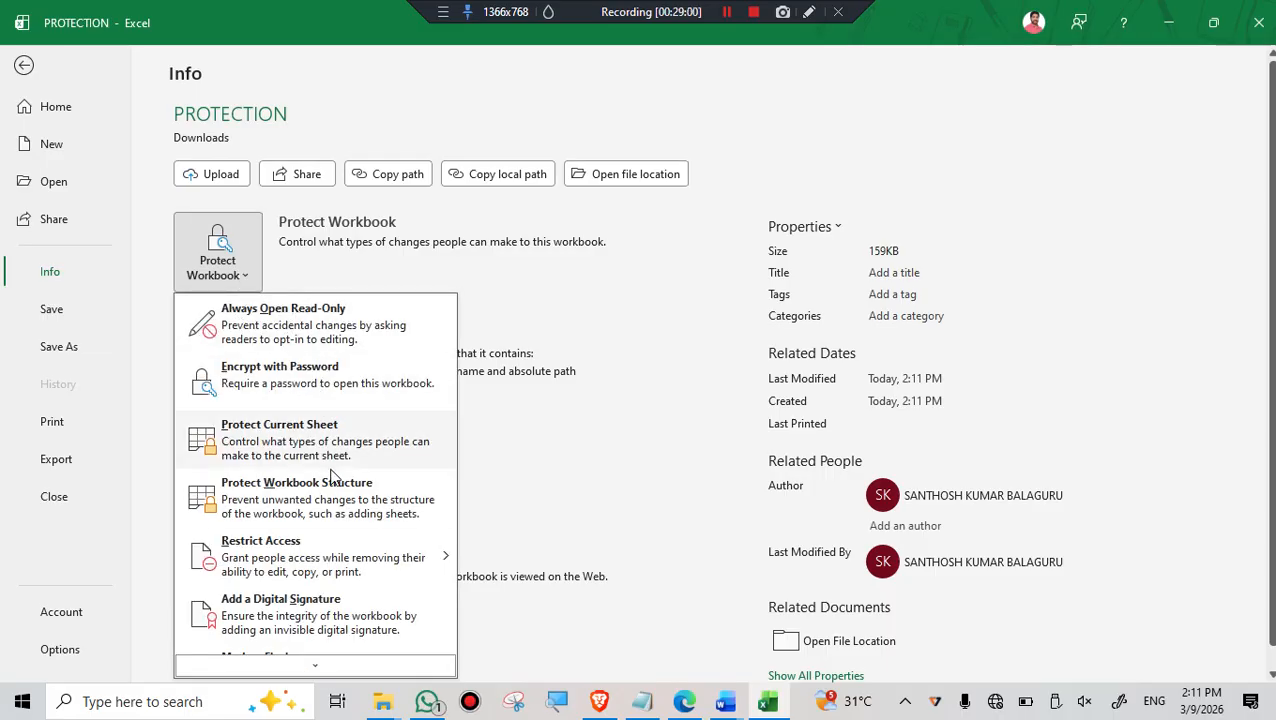
scroll(300, 470, down, 1)
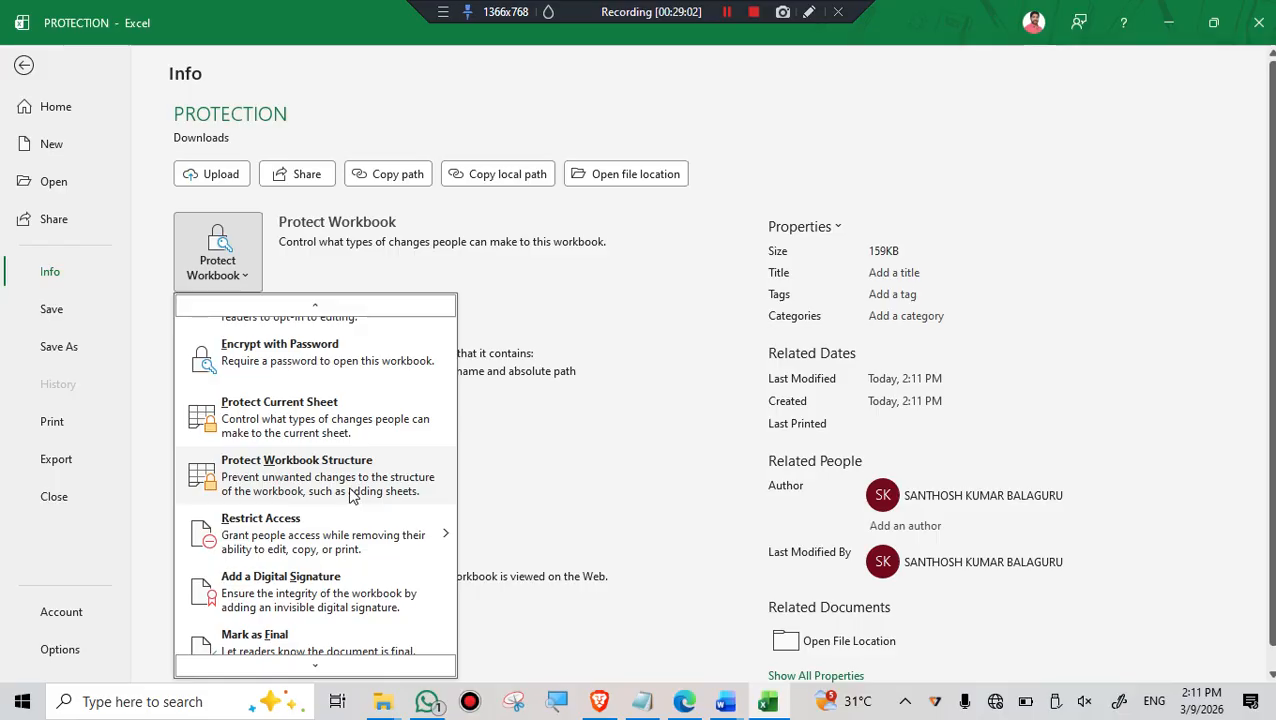
scroll(375, 483, down, 1)
mouse_move(251, 555)
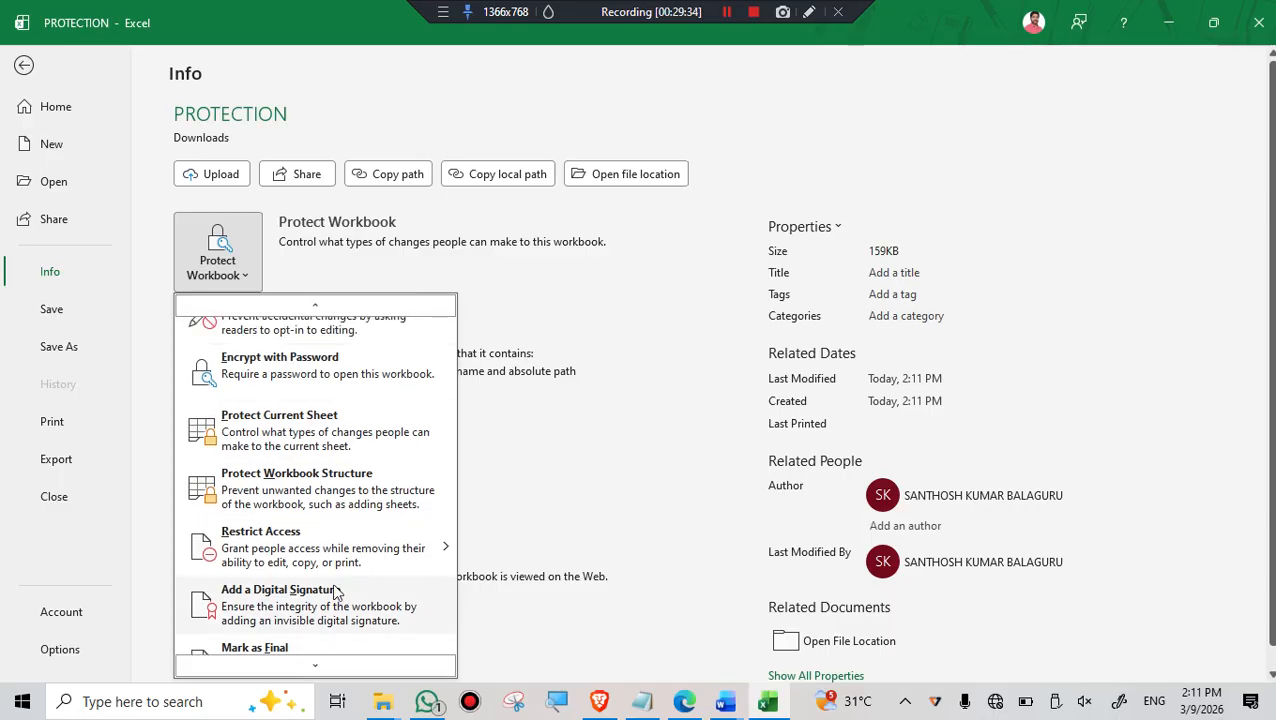
scroll(335, 595, down, 1)
click(279, 652)
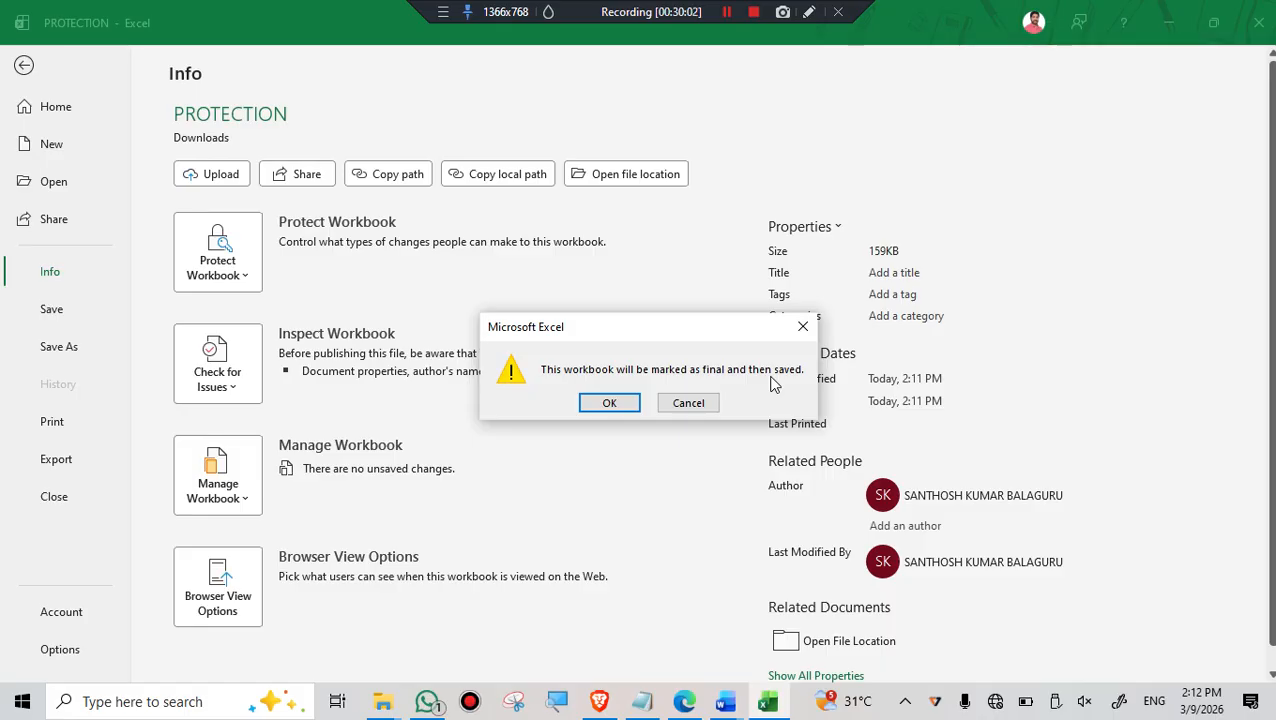
click(607, 403)
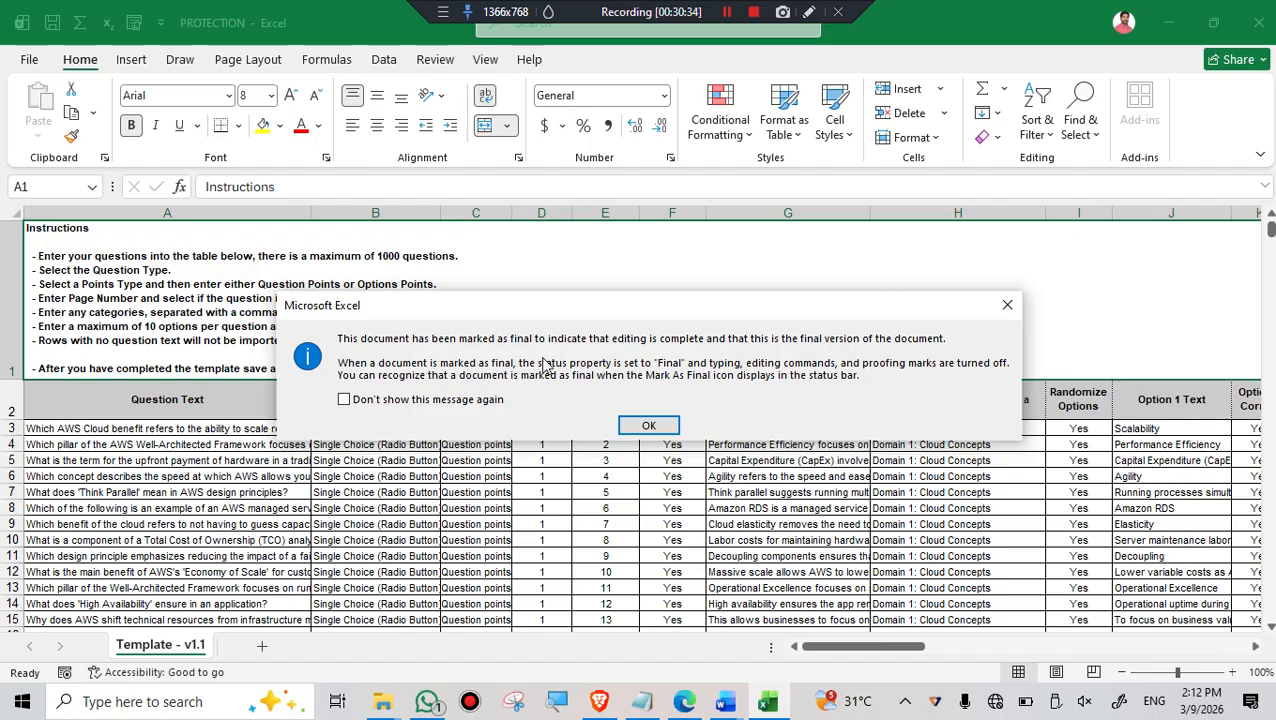
click(649, 427)
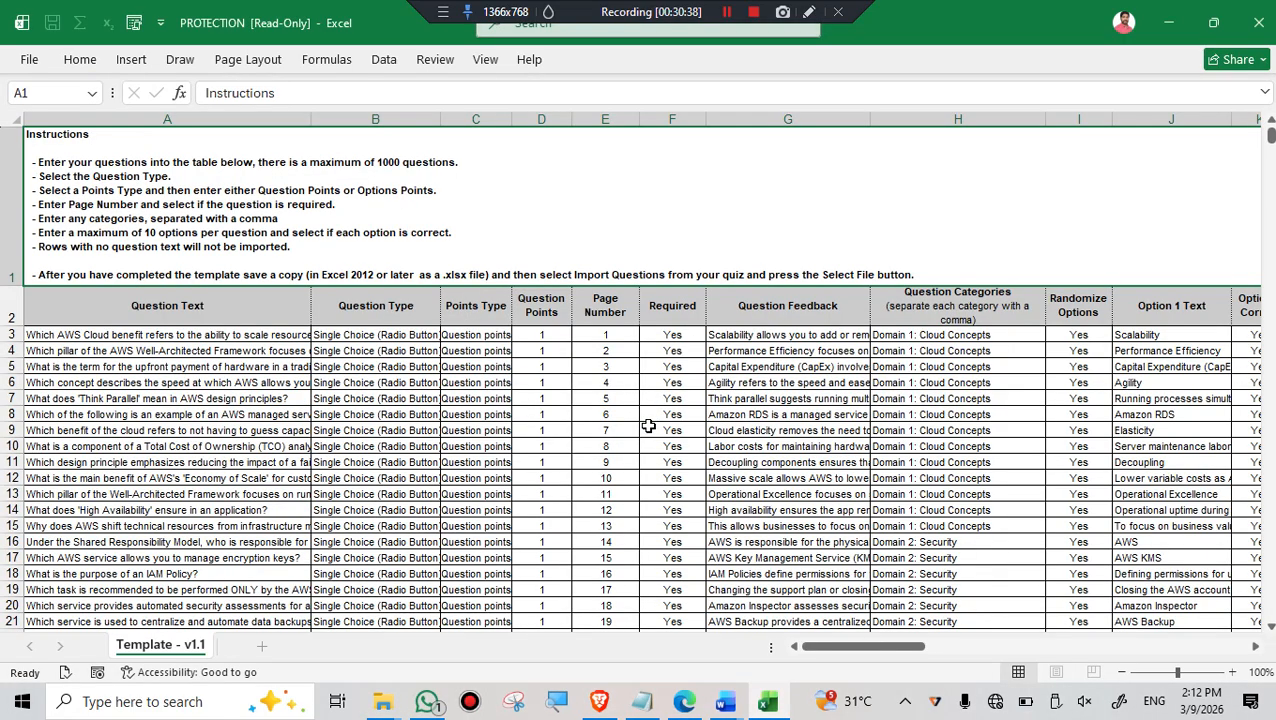
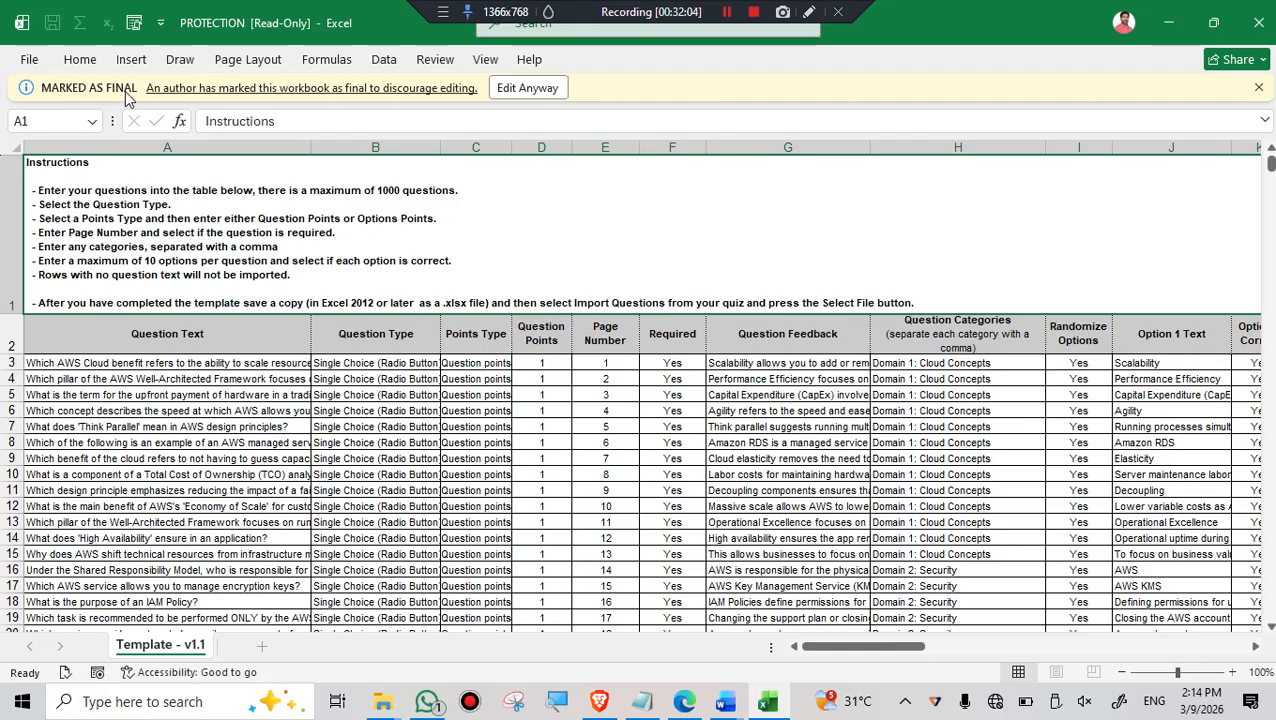
- Re-enable editing of the workbook marked as final and select cell E8 in the Page Number column
click(521, 90)
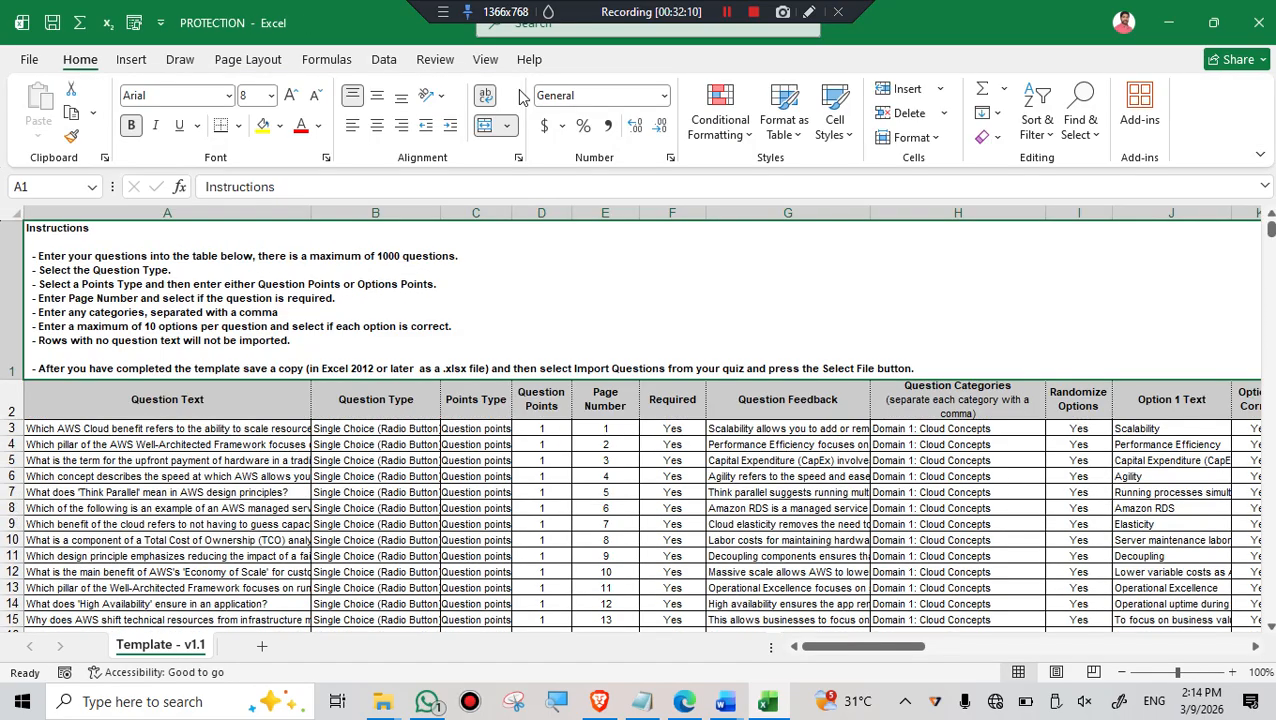
click(591, 509)
scroll(589, 510, down, 3)
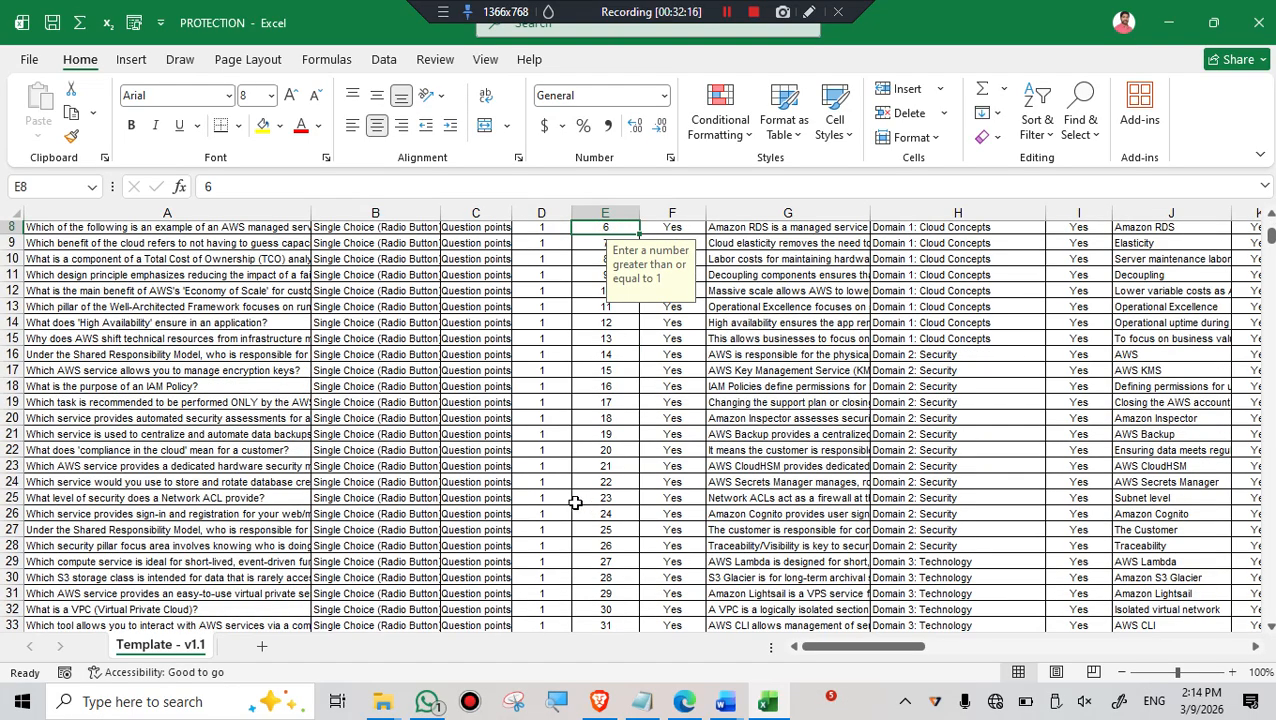
scroll(575, 595, up, 3)
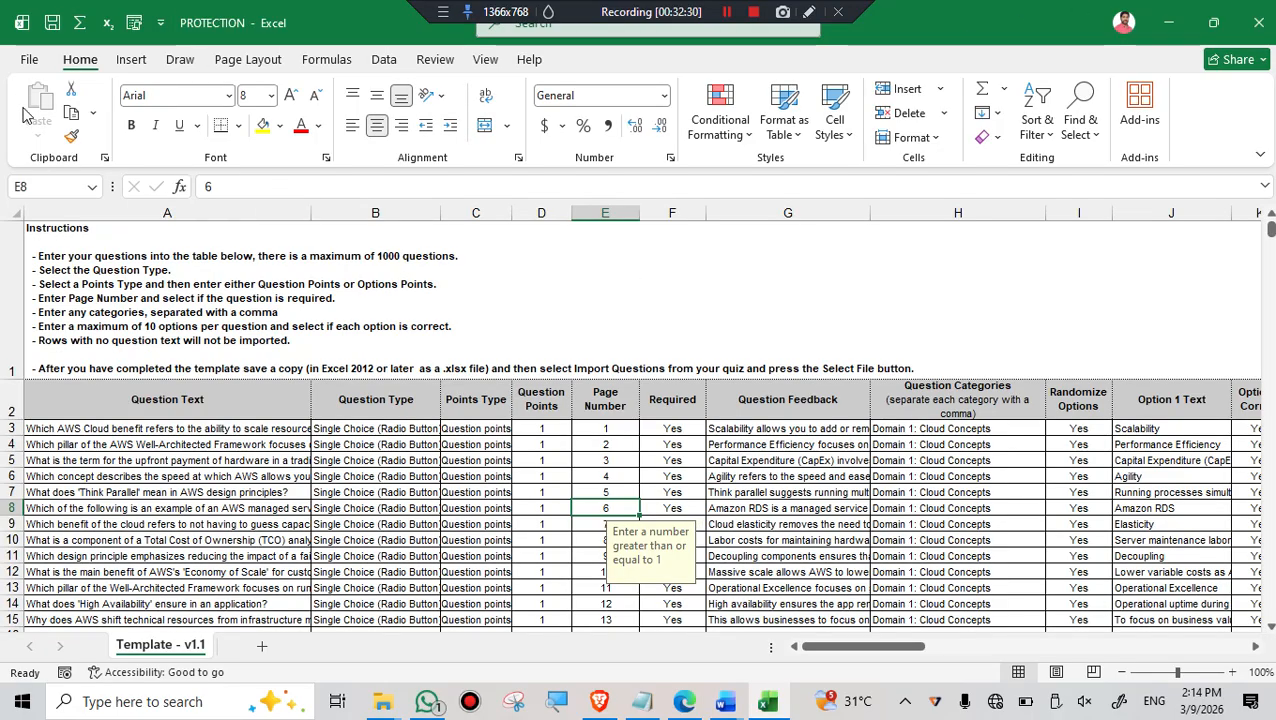
- Try to add a digital signature to PROTECTION, agree to get a digital ID from a Microsoft Partner, and return to the workbook
click(26, 62)
click(50, 273)
click(245, 276)
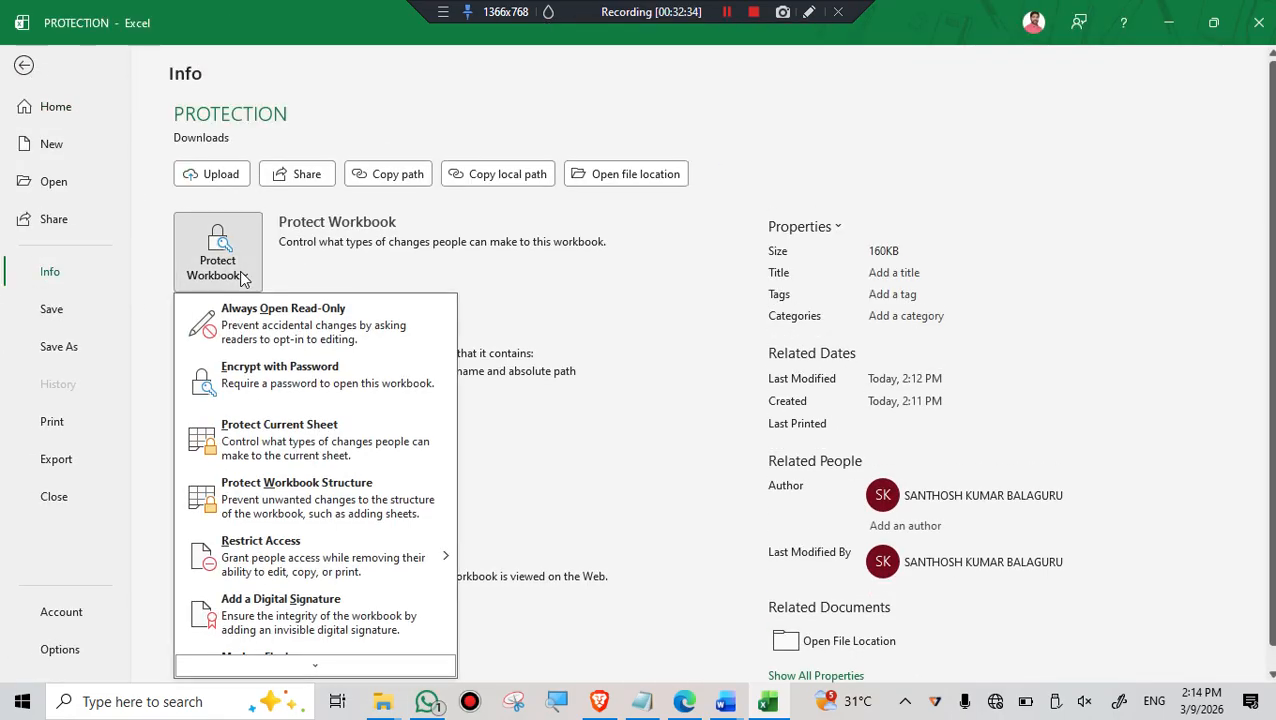
scroll(303, 540, down, 1)
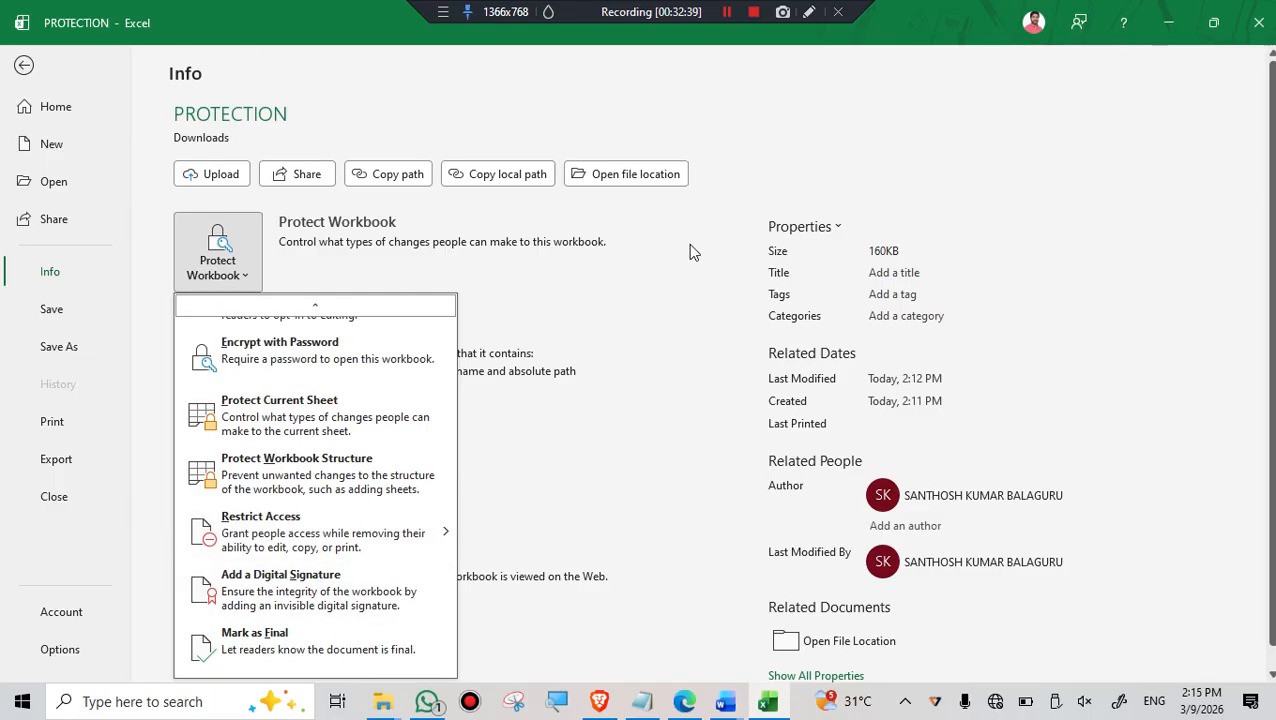
click(300, 595)
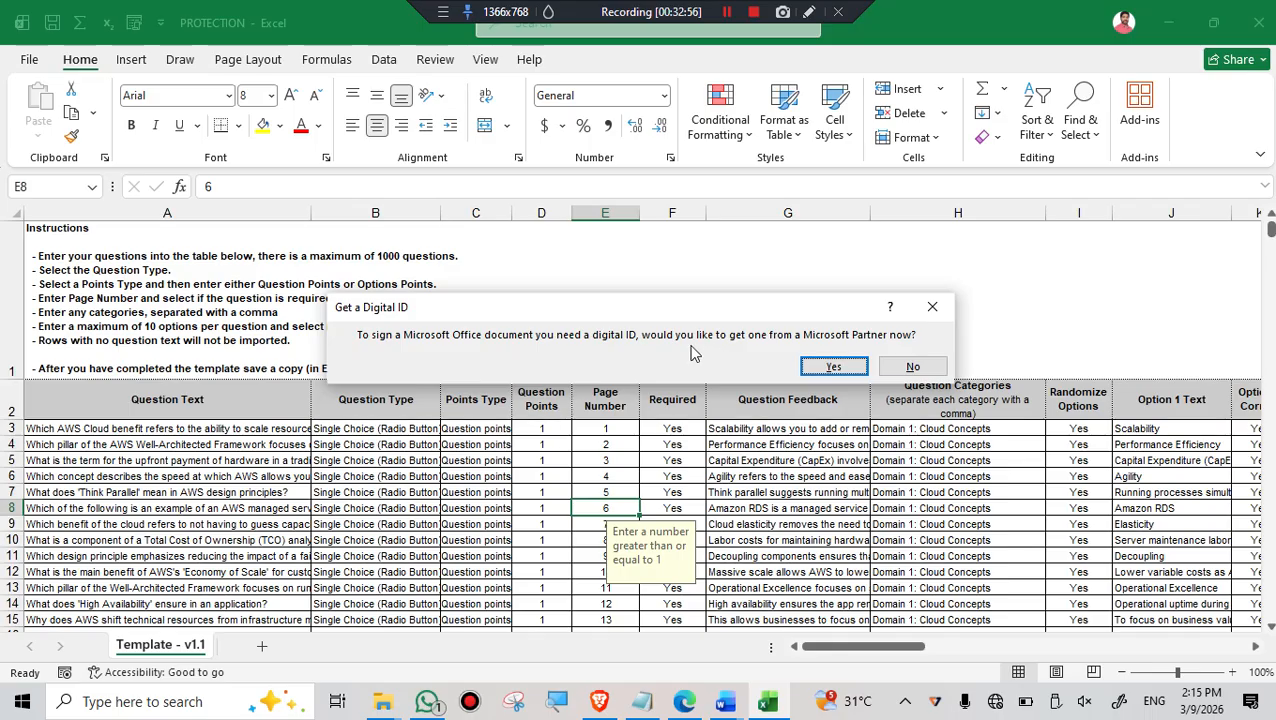
click(833, 368)
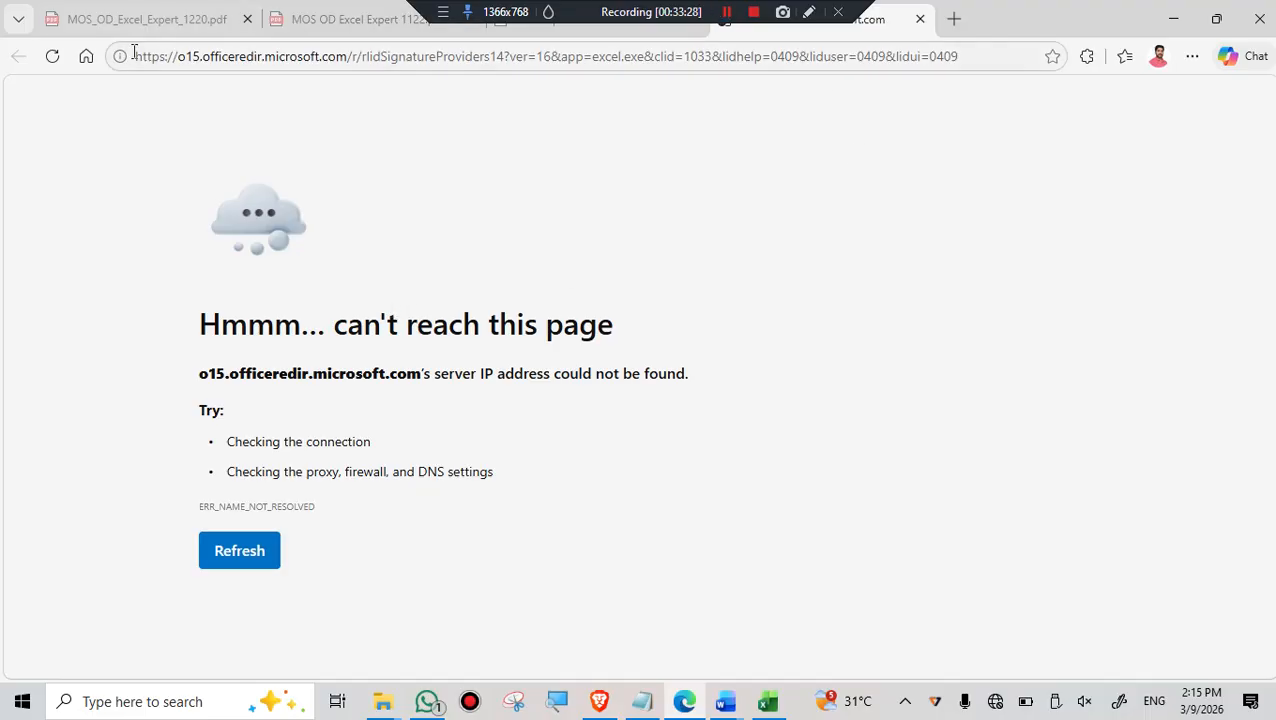
click(769, 703)
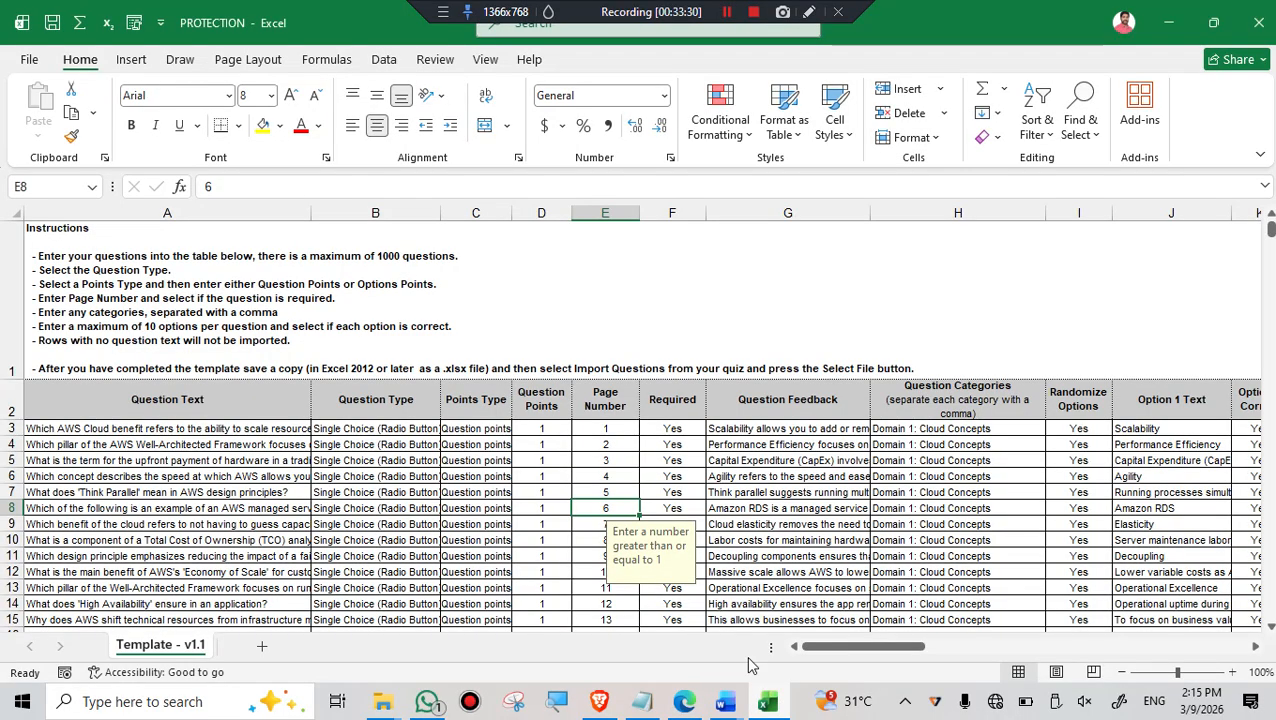
- Open the Document Inspector for PROTECTION from the workbook's issue-checking options
click(30, 56)
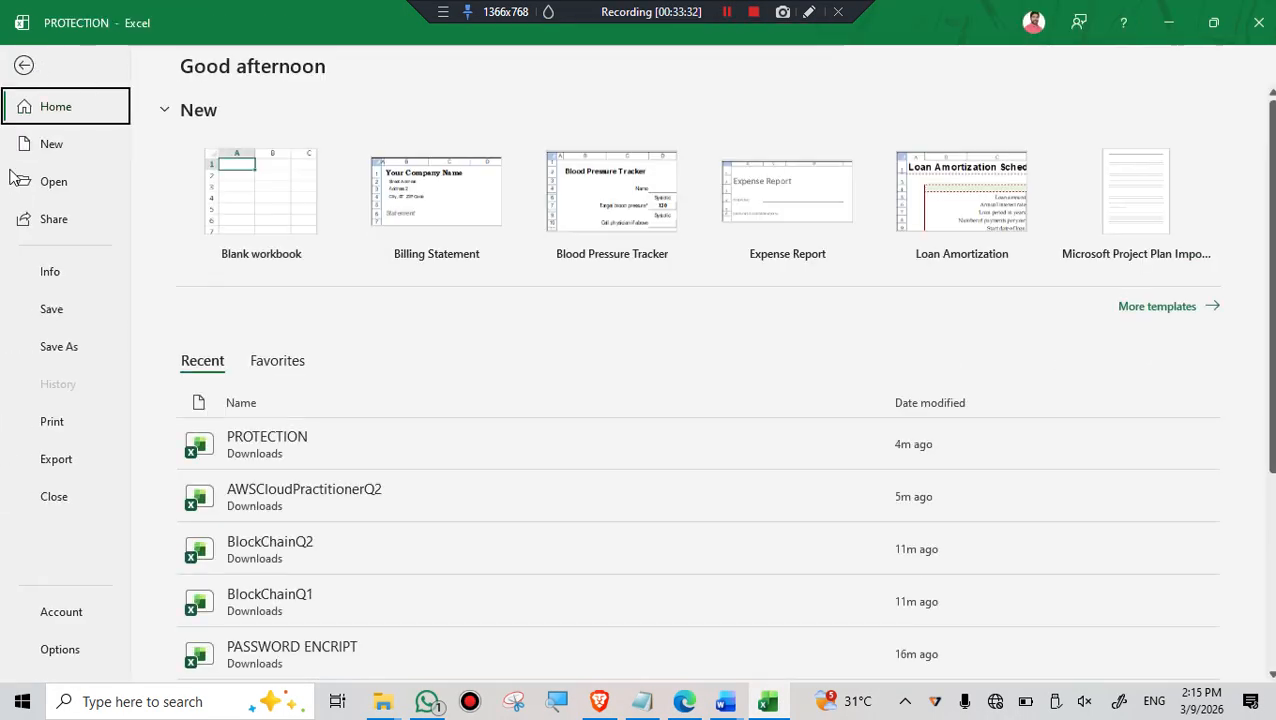
click(52, 280)
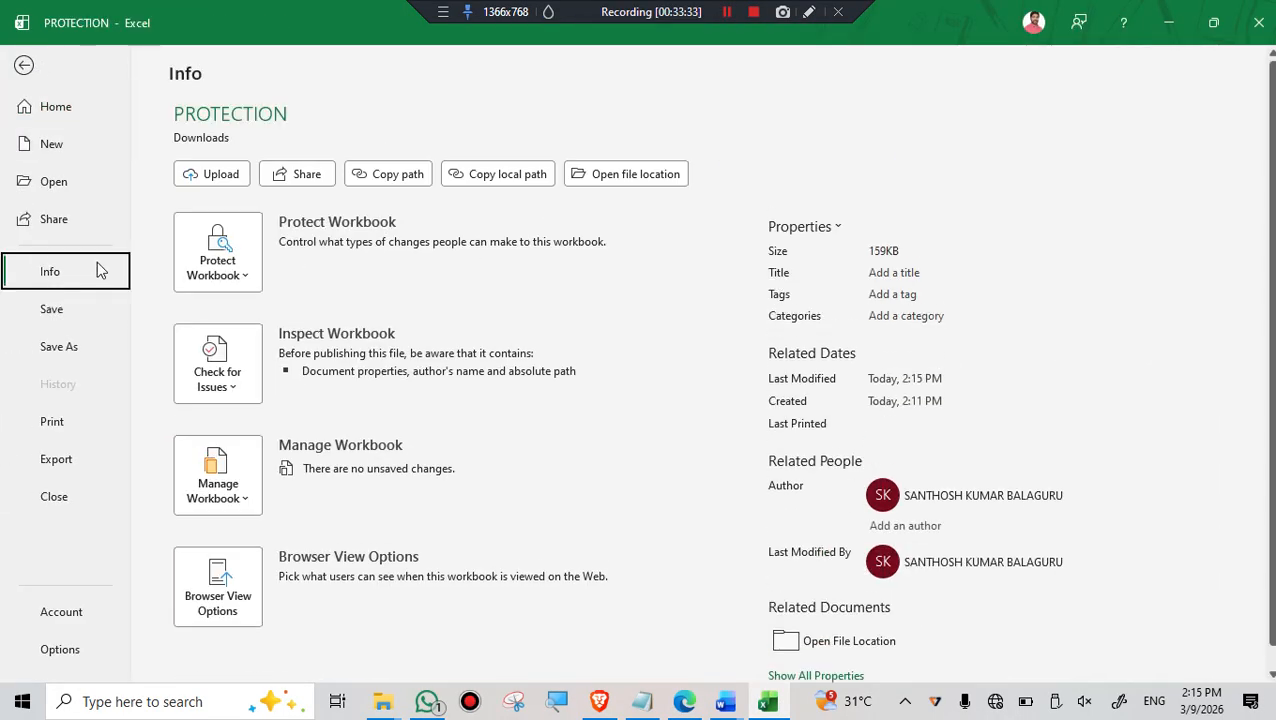
scroll(467, 333, down, 1)
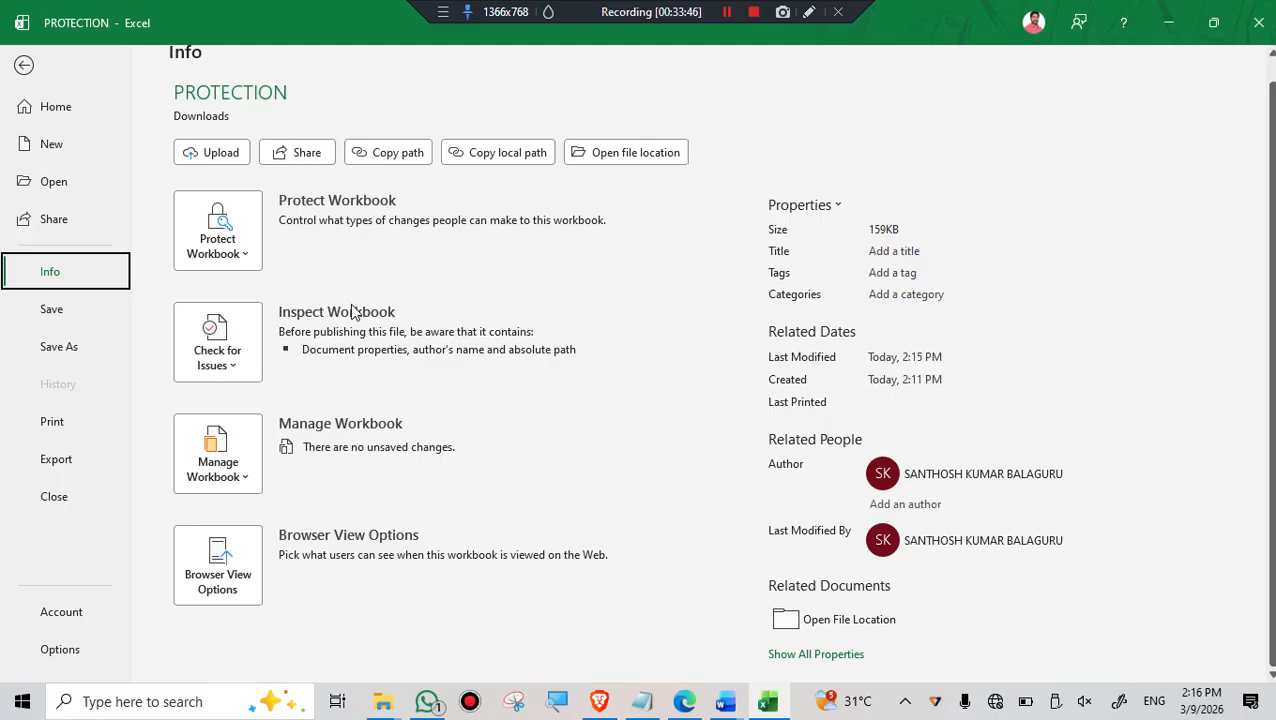
mouse_move(380, 355)
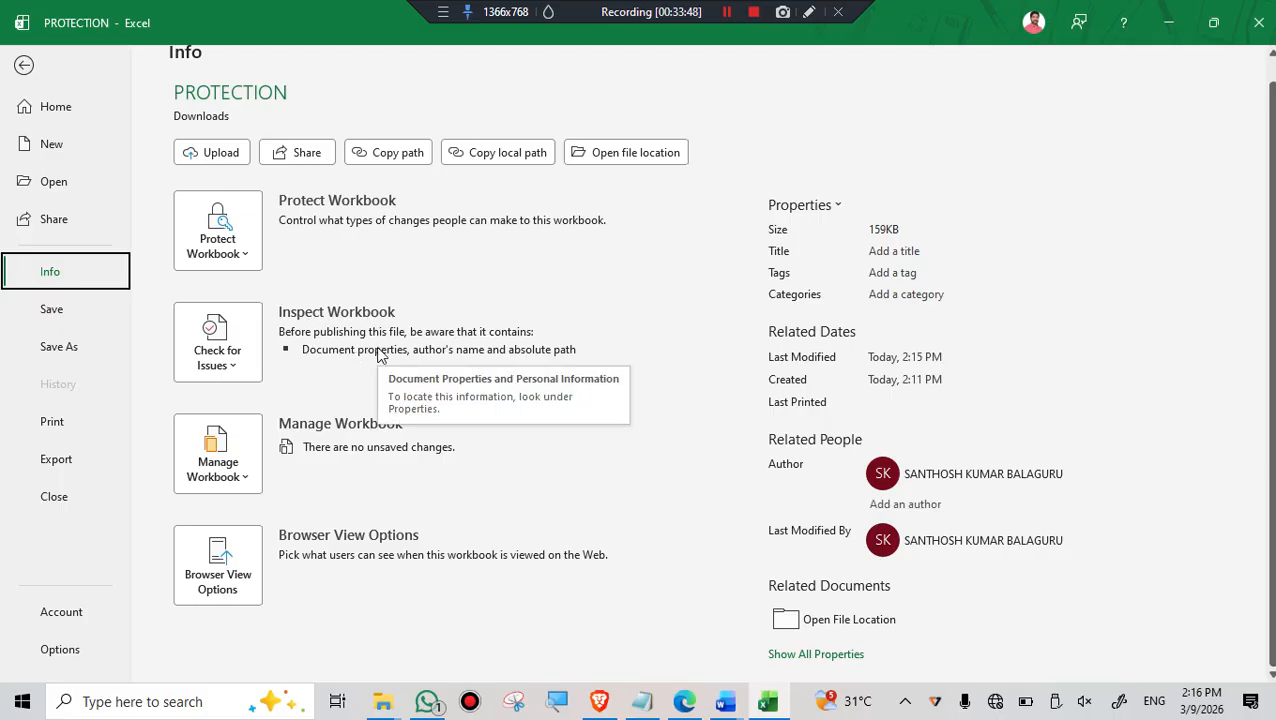
click(232, 366)
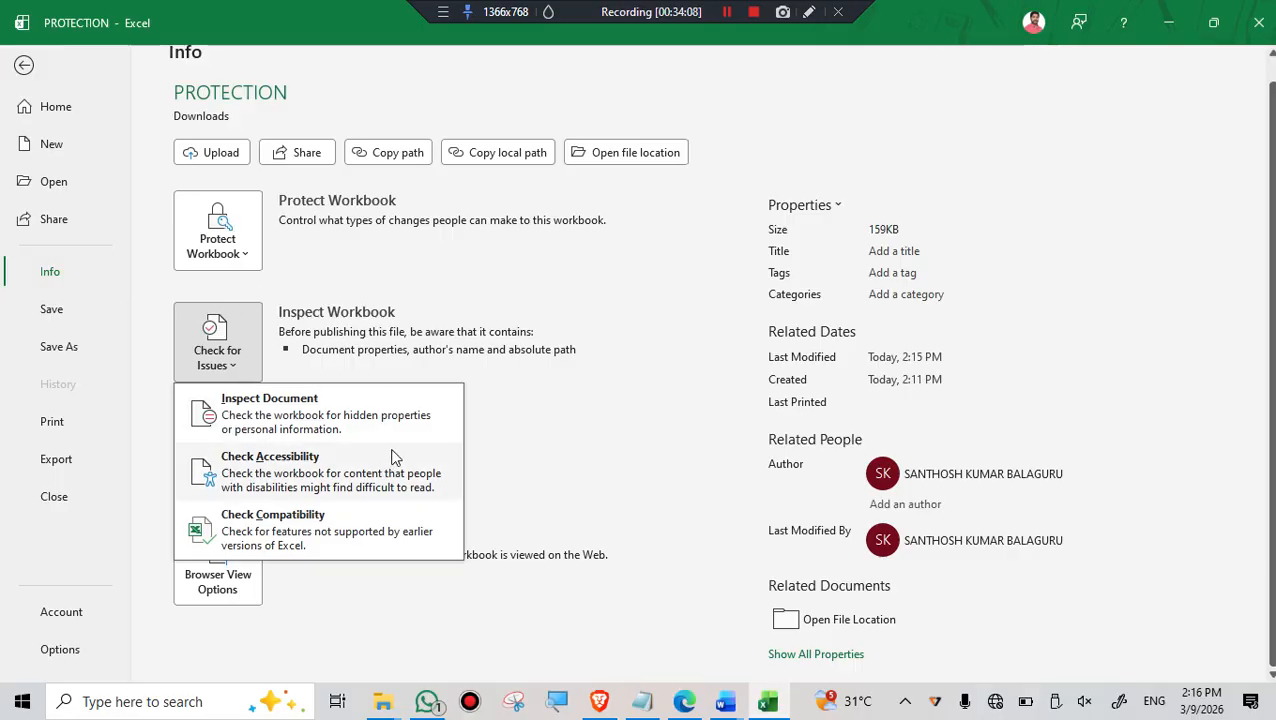
click(302, 414)
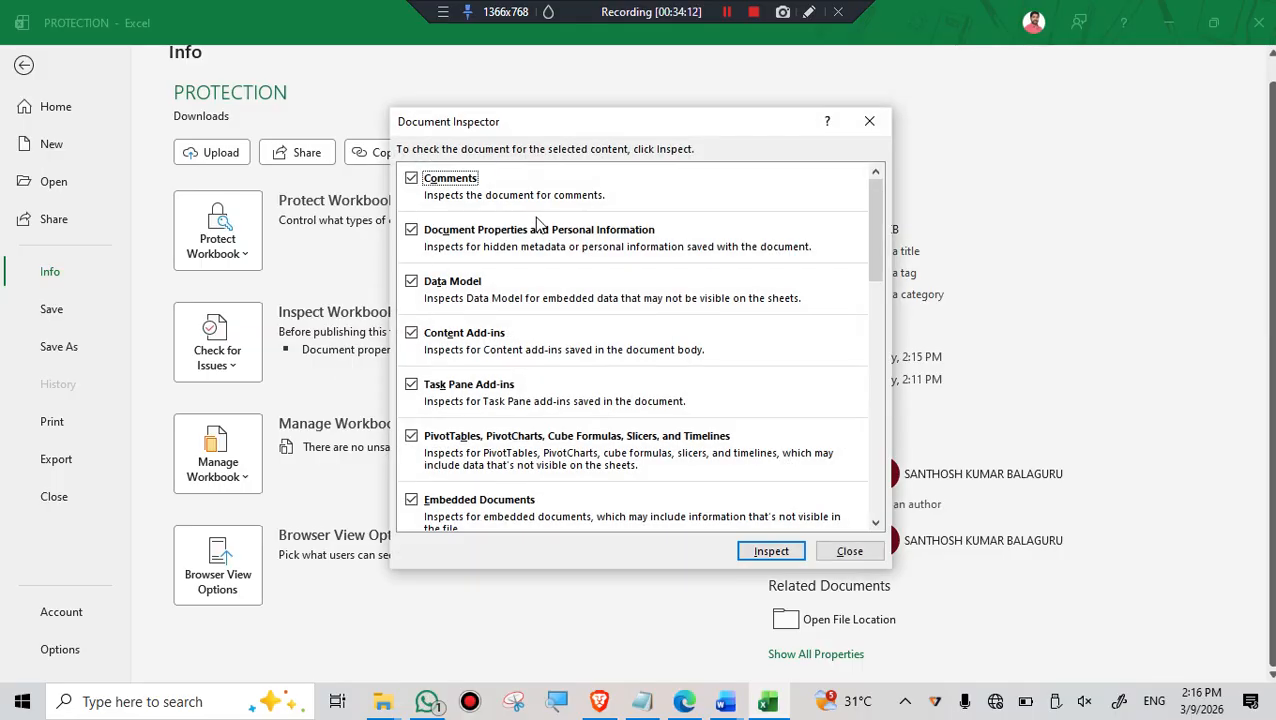
- Examine the content types the Document Inspector can check, from Comments through Invisible Content
scroll(538, 307, down, 1)
scroll(546, 372, down, 1)
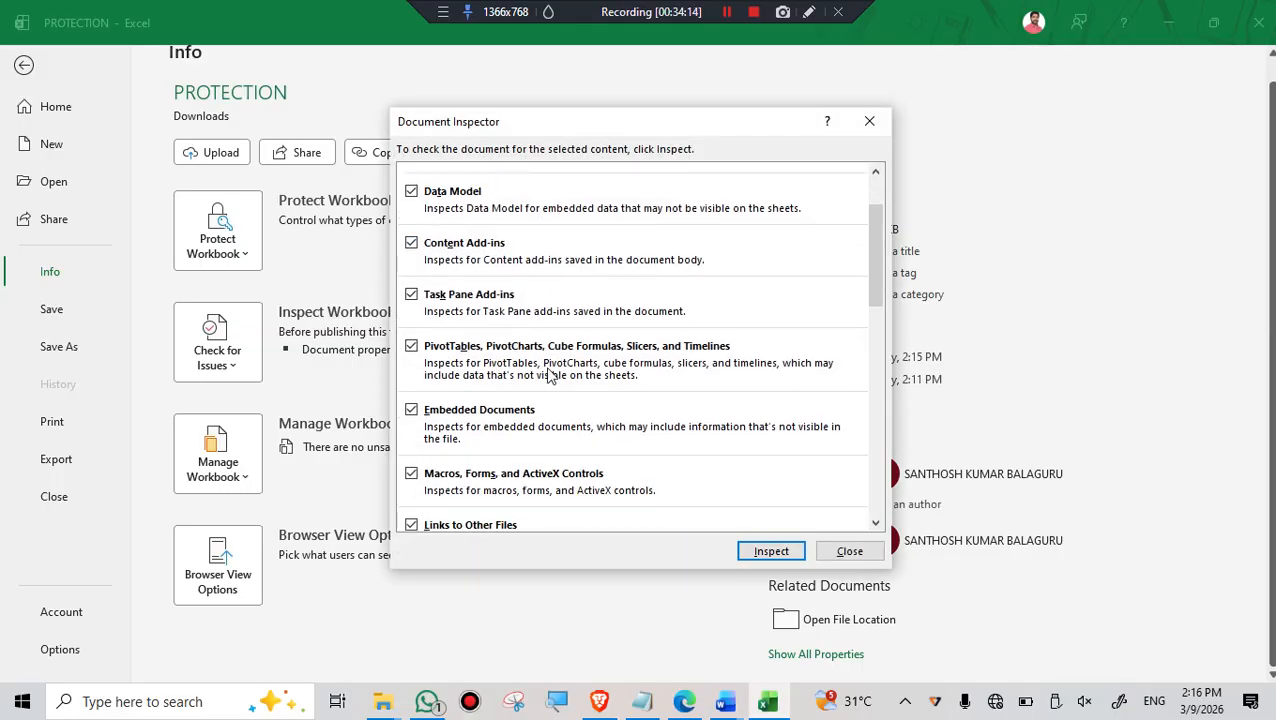
scroll(546, 372, up, 2)
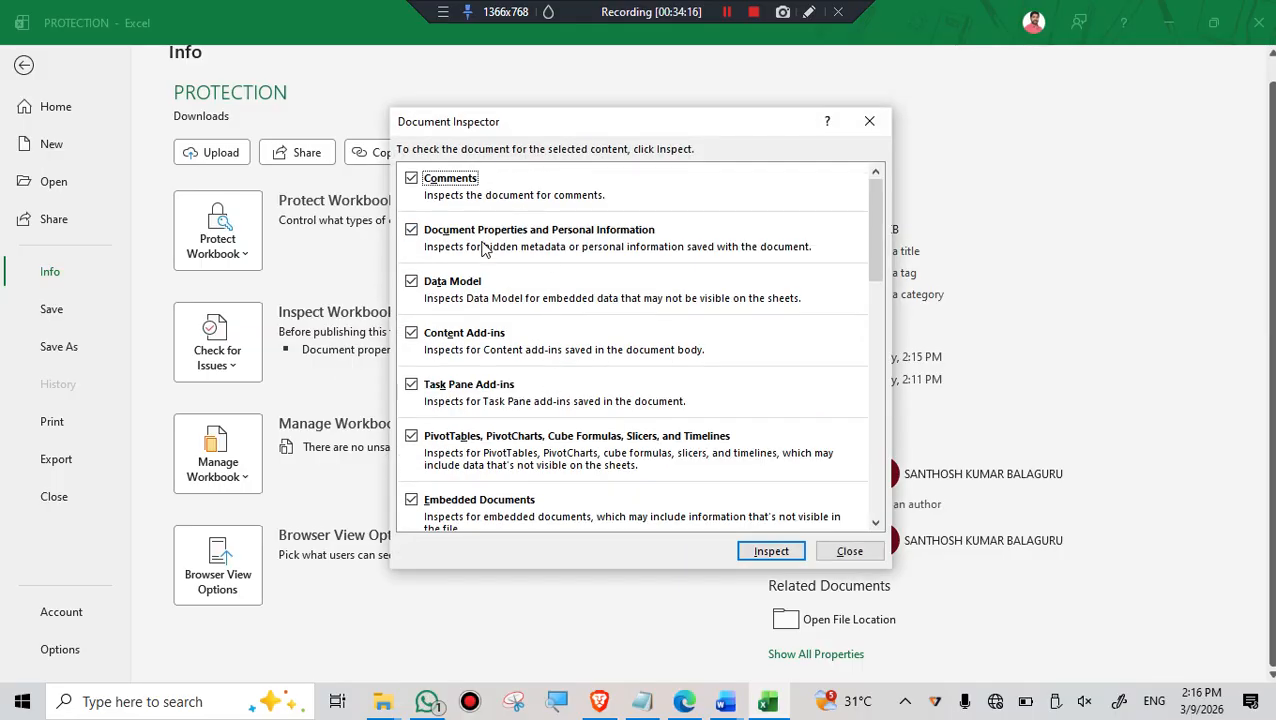
scroll(490, 240, down, 3)
scroll(516, 316, down, 5)
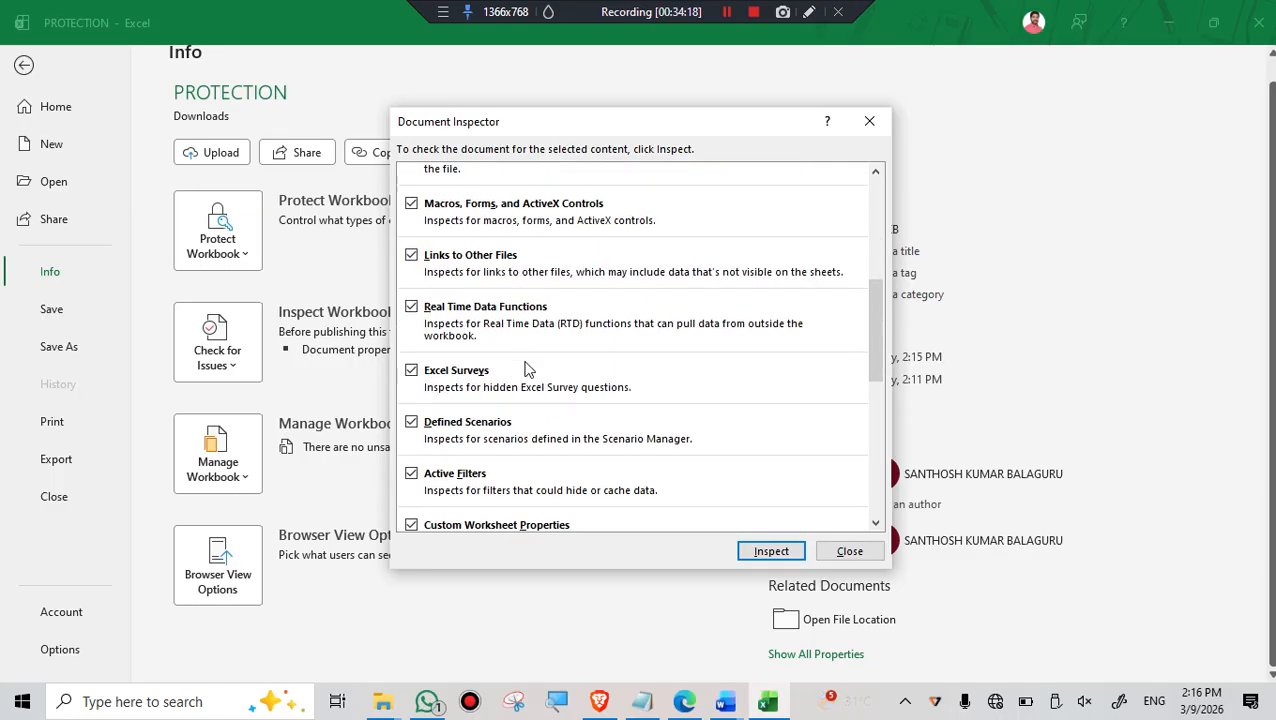
scroll(532, 323, up, 8)
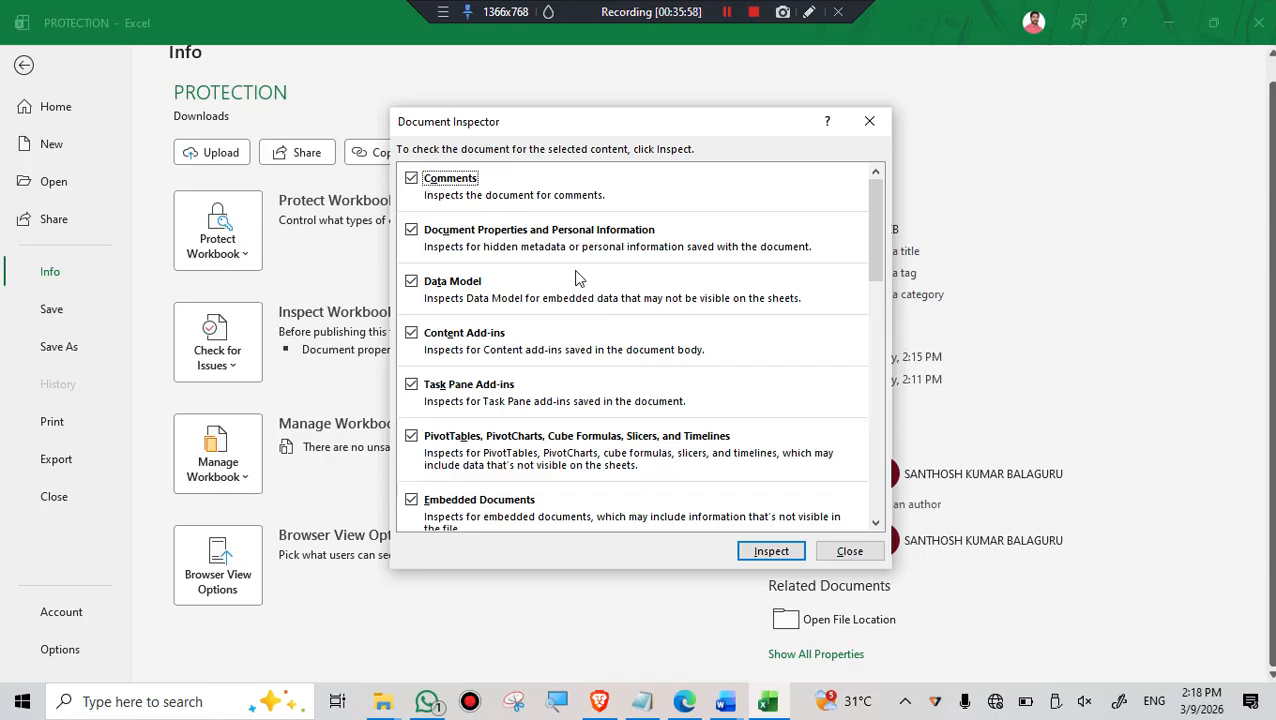
scroll(521, 325, down, 1)
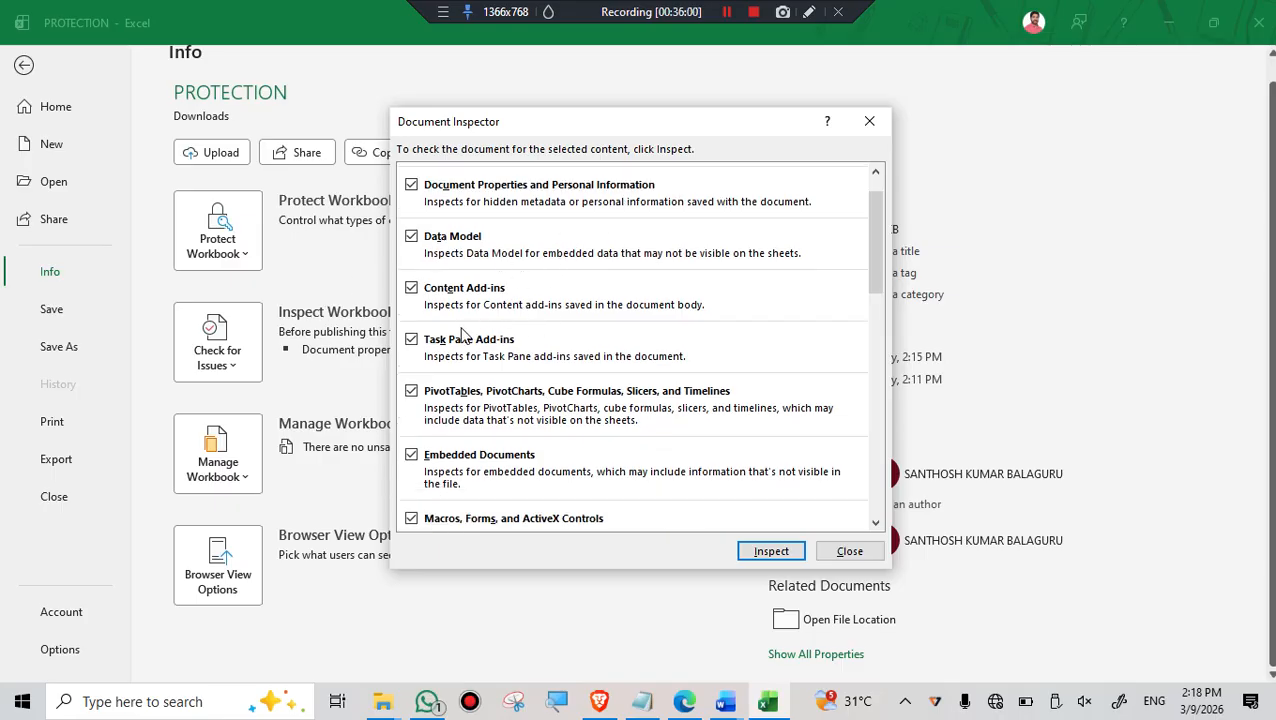
scroll(486, 306, down, 2)
scroll(490, 316, down, 3)
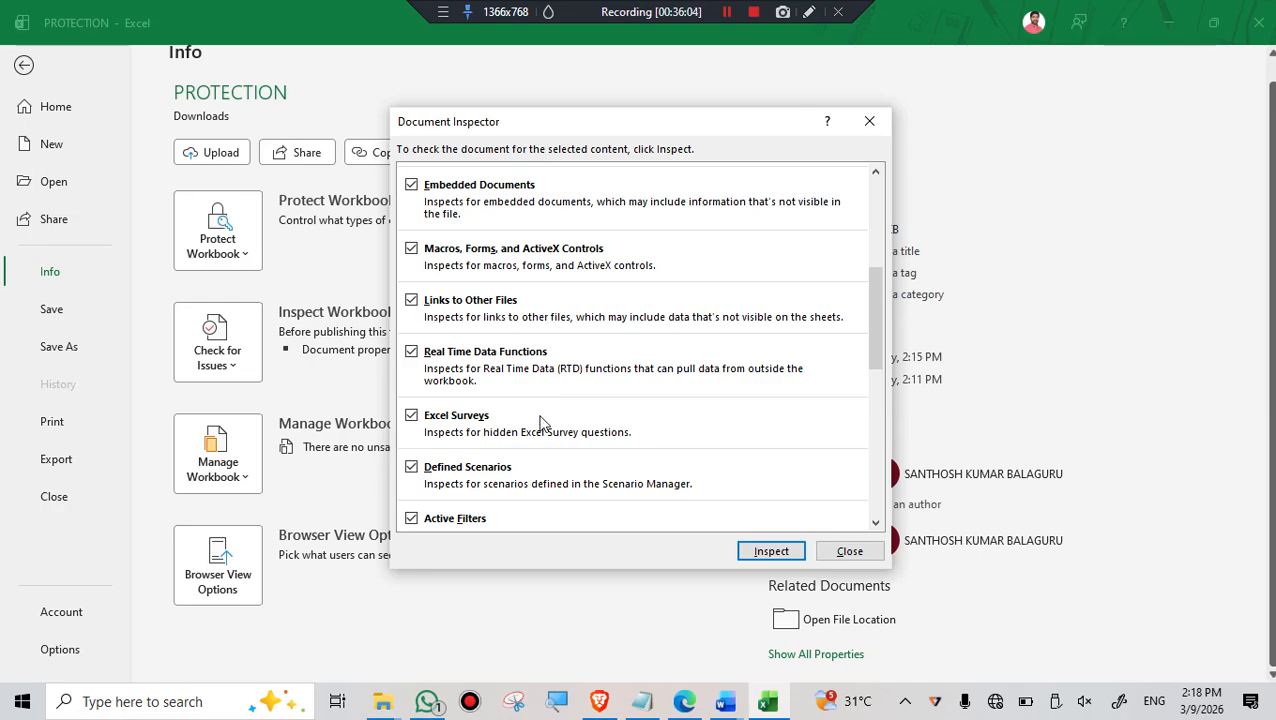
scroll(616, 382, down, 1)
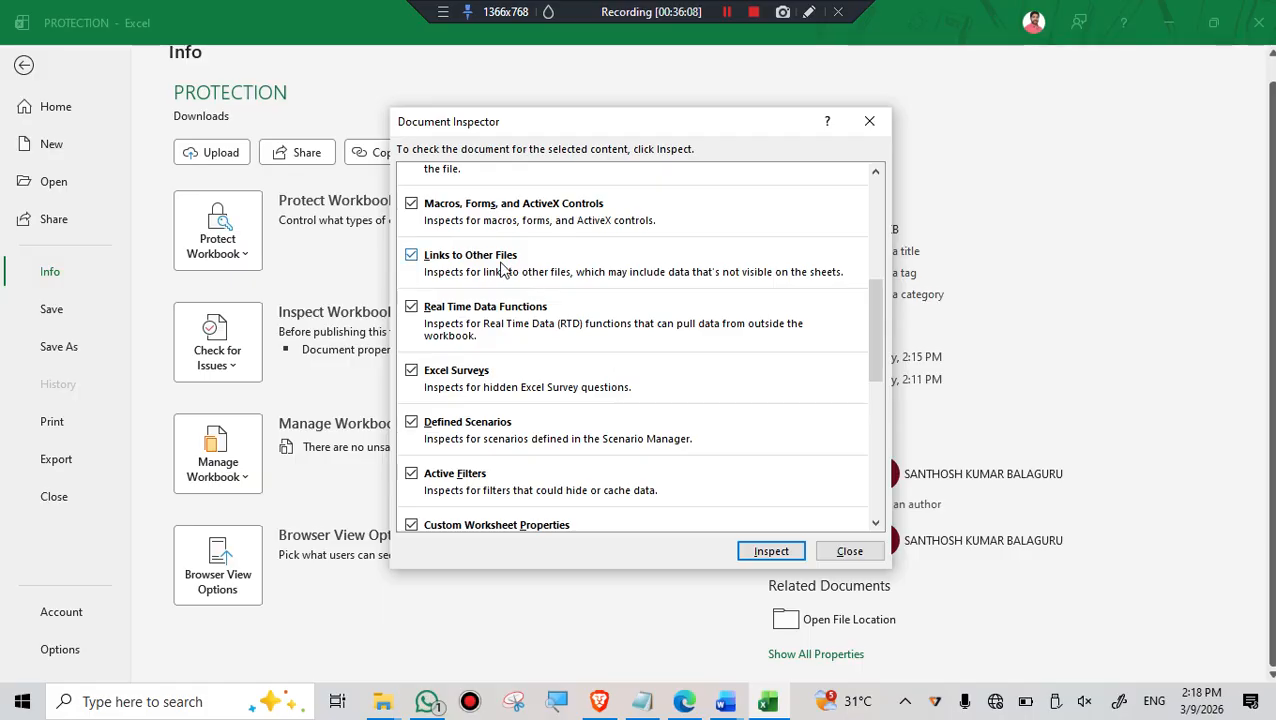
scroll(503, 270, down, 7)
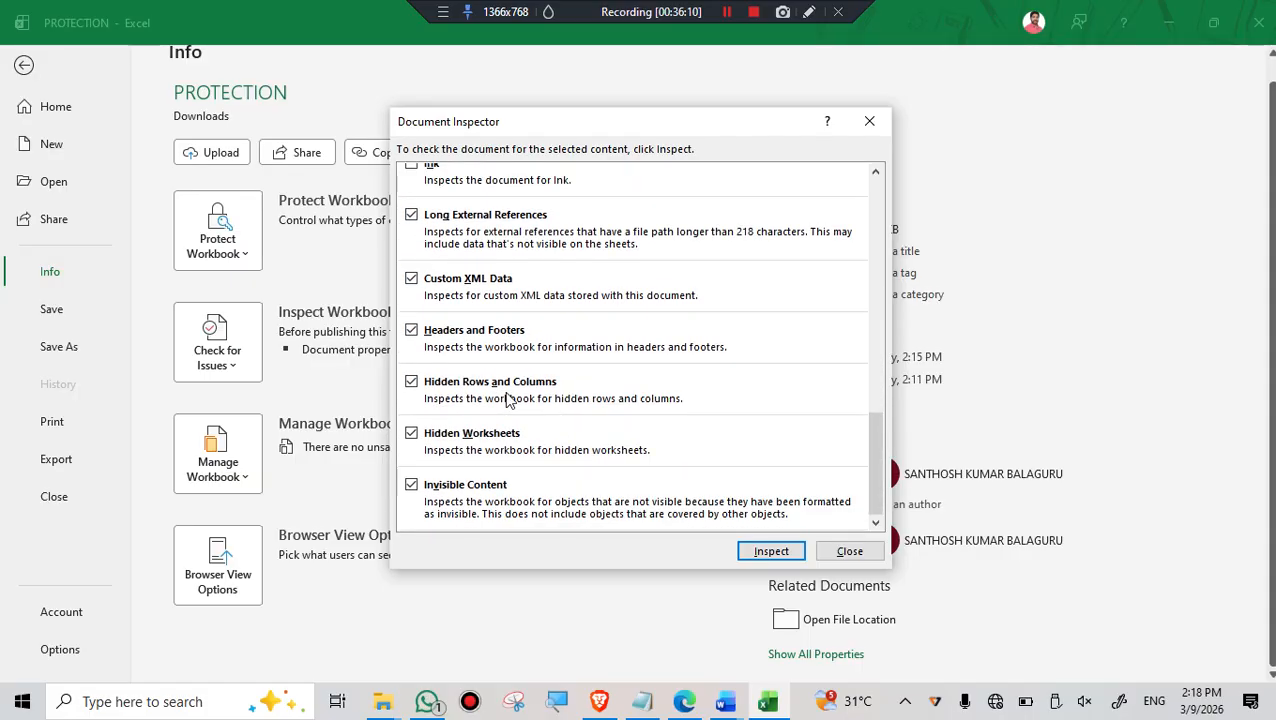
- Inspect the workbook and remove all document properties and personal information
click(773, 553)
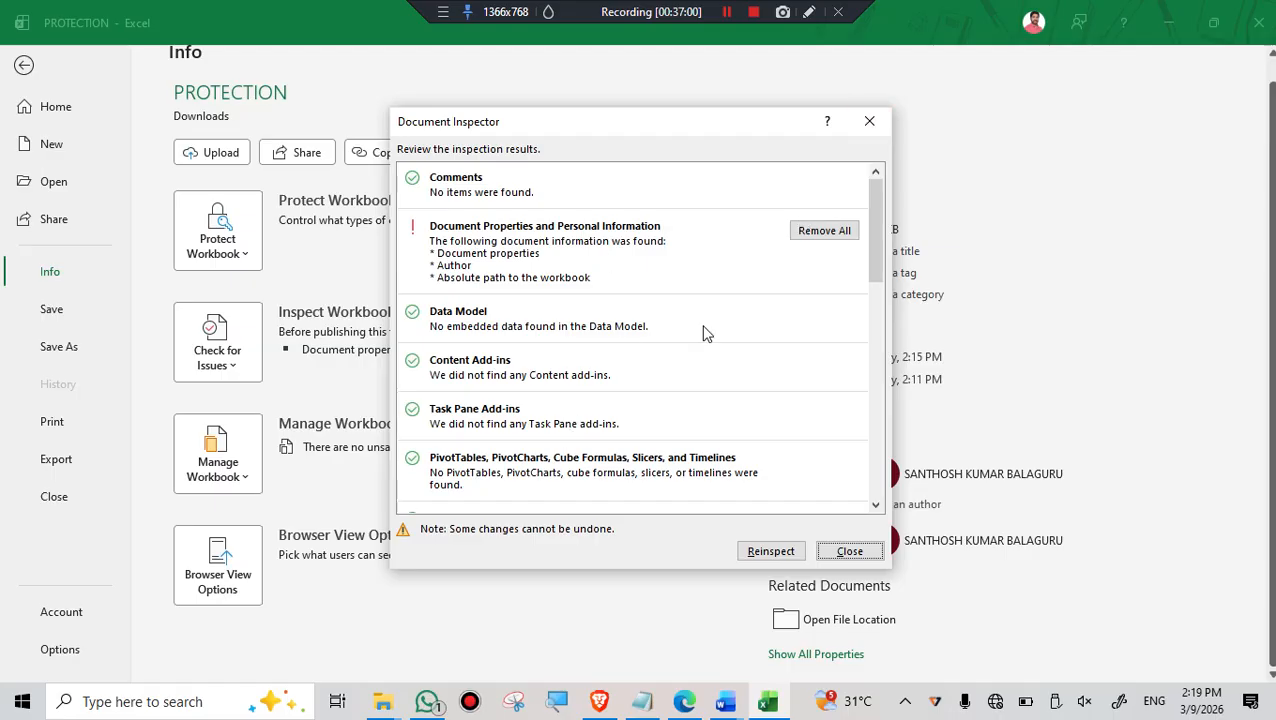
click(827, 232)
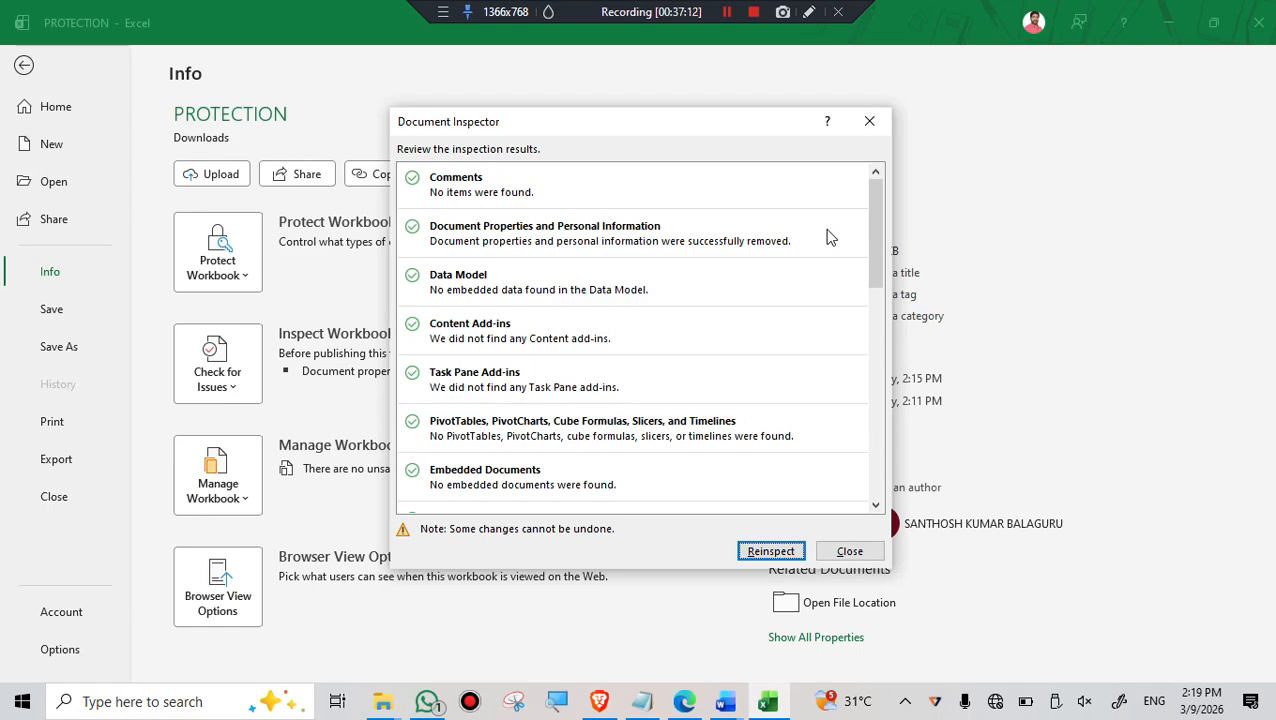
click(727, 11)
click(577, 21)
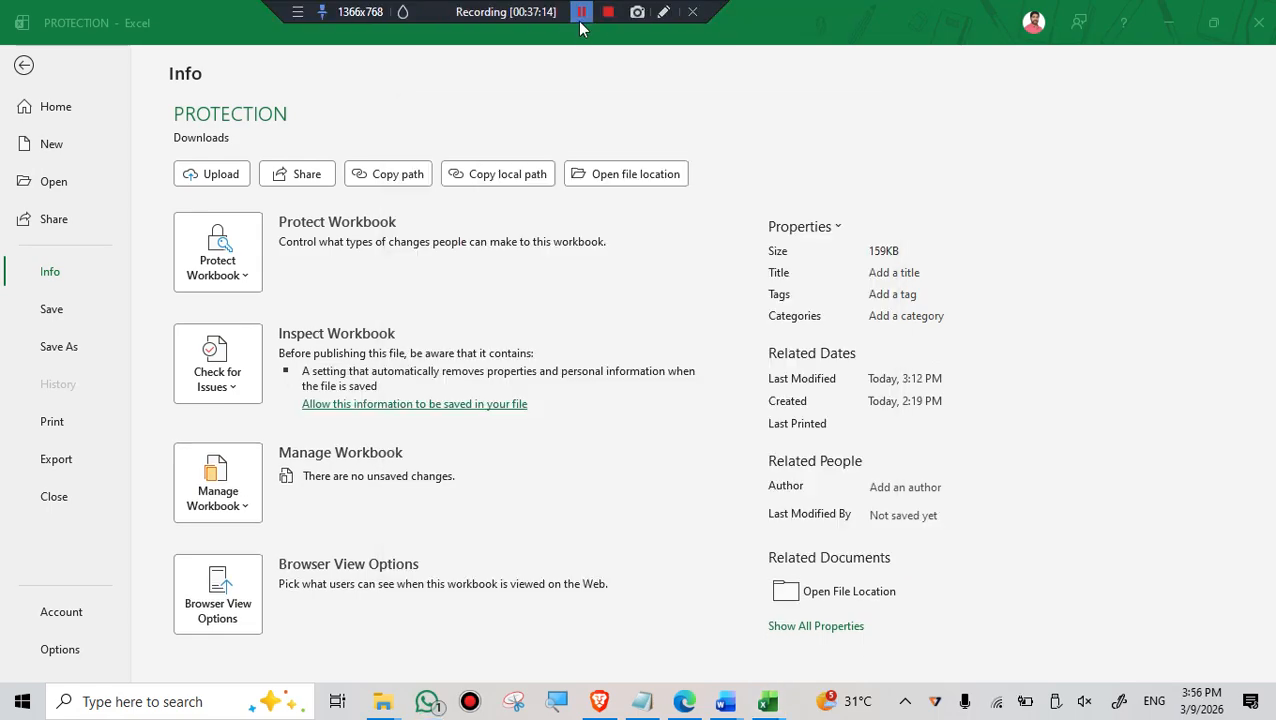
- Run the Document Inspector on PROTECTION again with the default content types selected
click(222, 379)
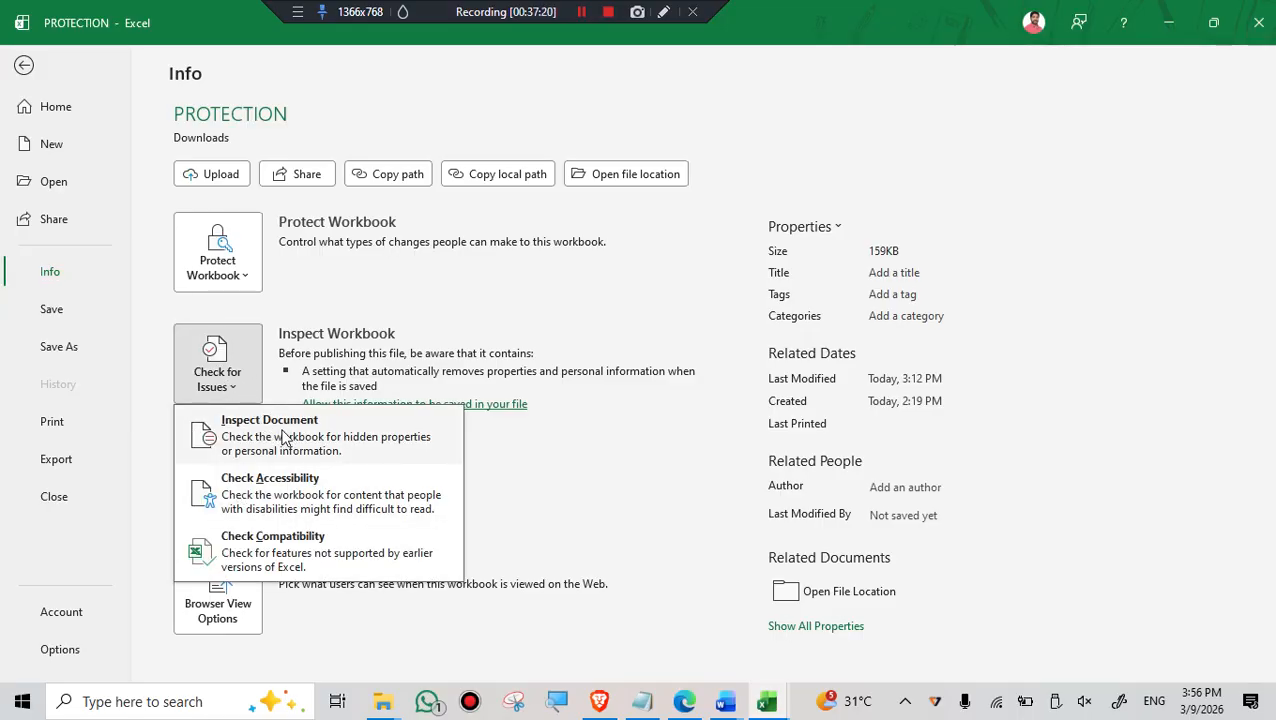
click(281, 437)
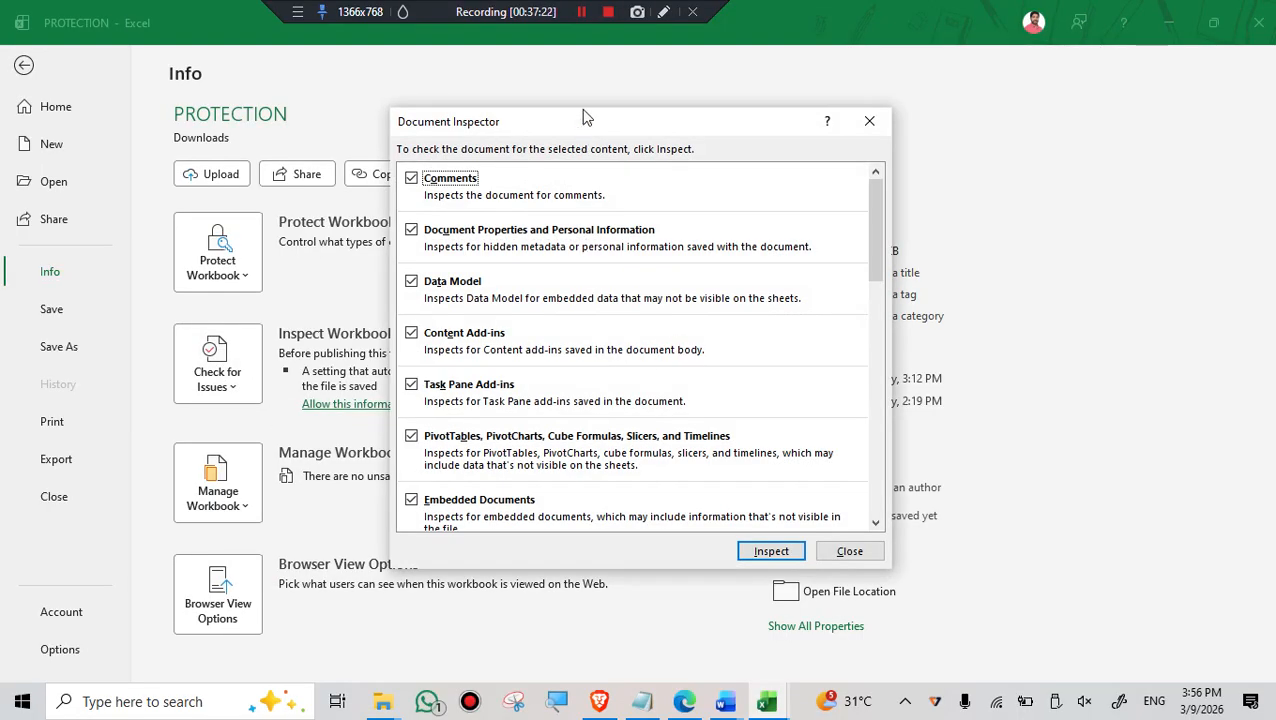
scroll(541, 262, down, 5)
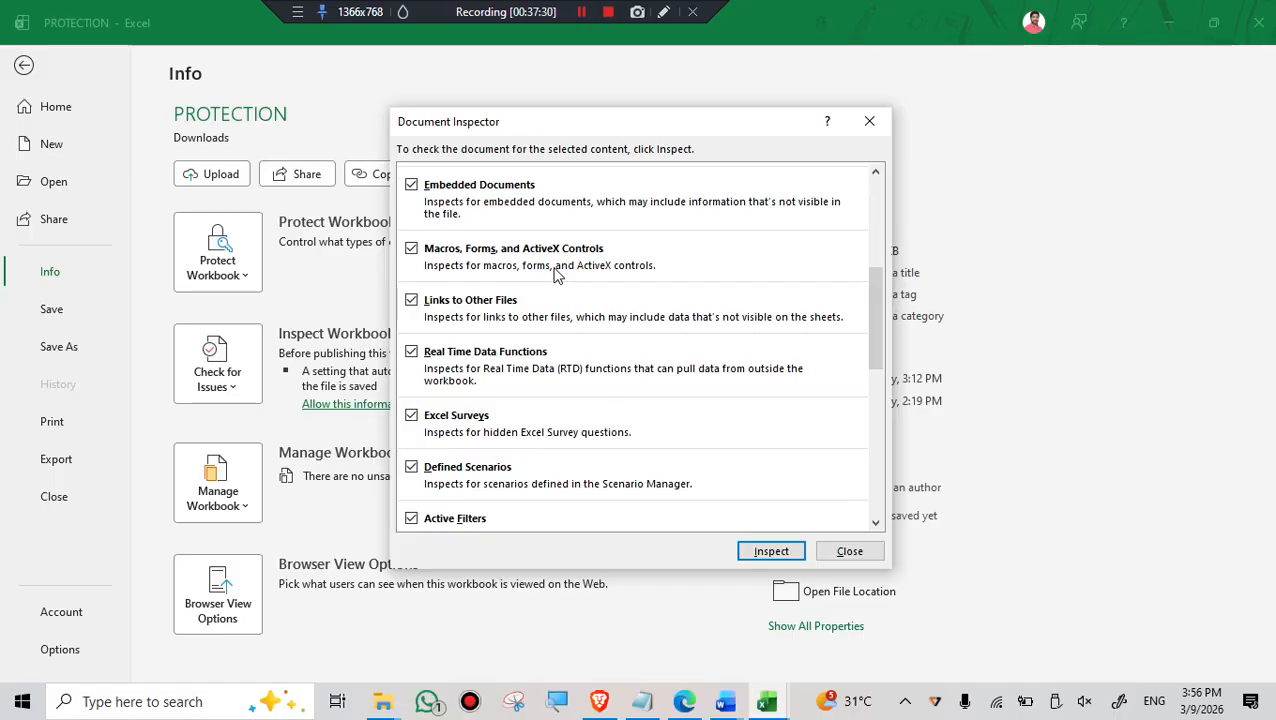
scroll(557, 276, down, 10)
click(768, 556)
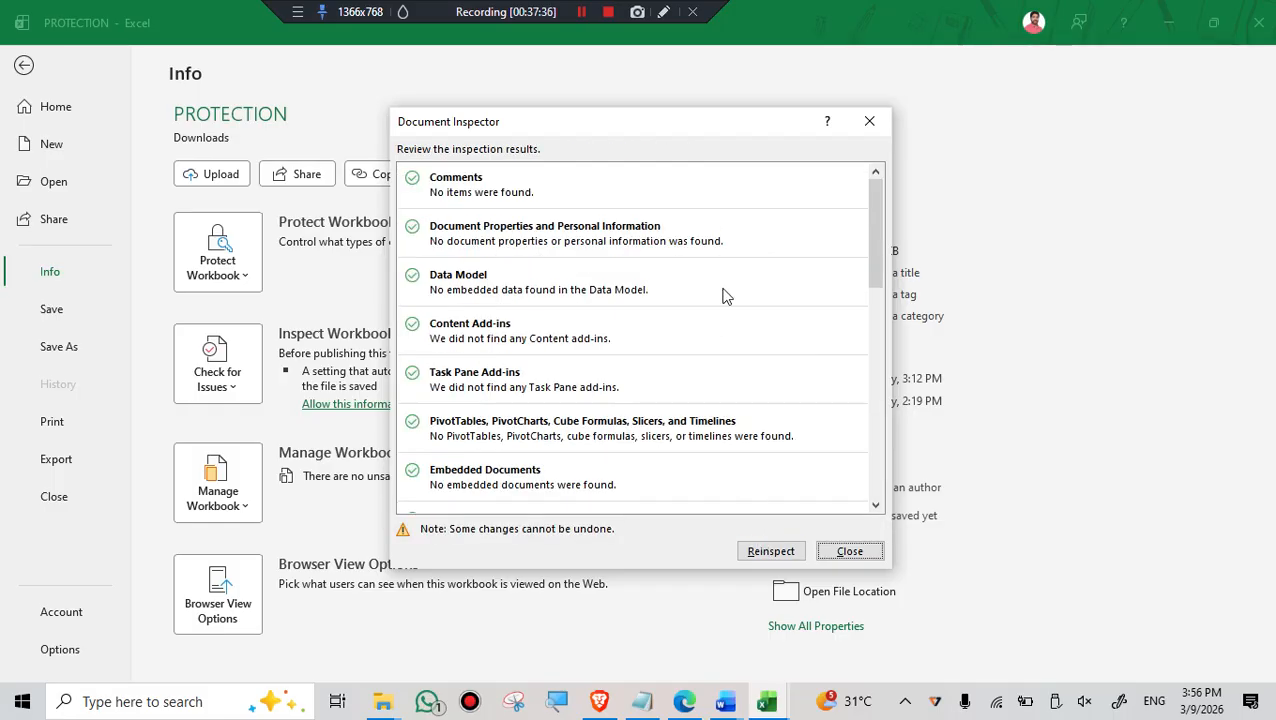
- Review the new inspection results for every content type and close the Document Inspector
scroll(722, 300, down, 8)
scroll(725, 316, down, 3)
scroll(725, 316, up, 2)
scroll(725, 316, down, 2)
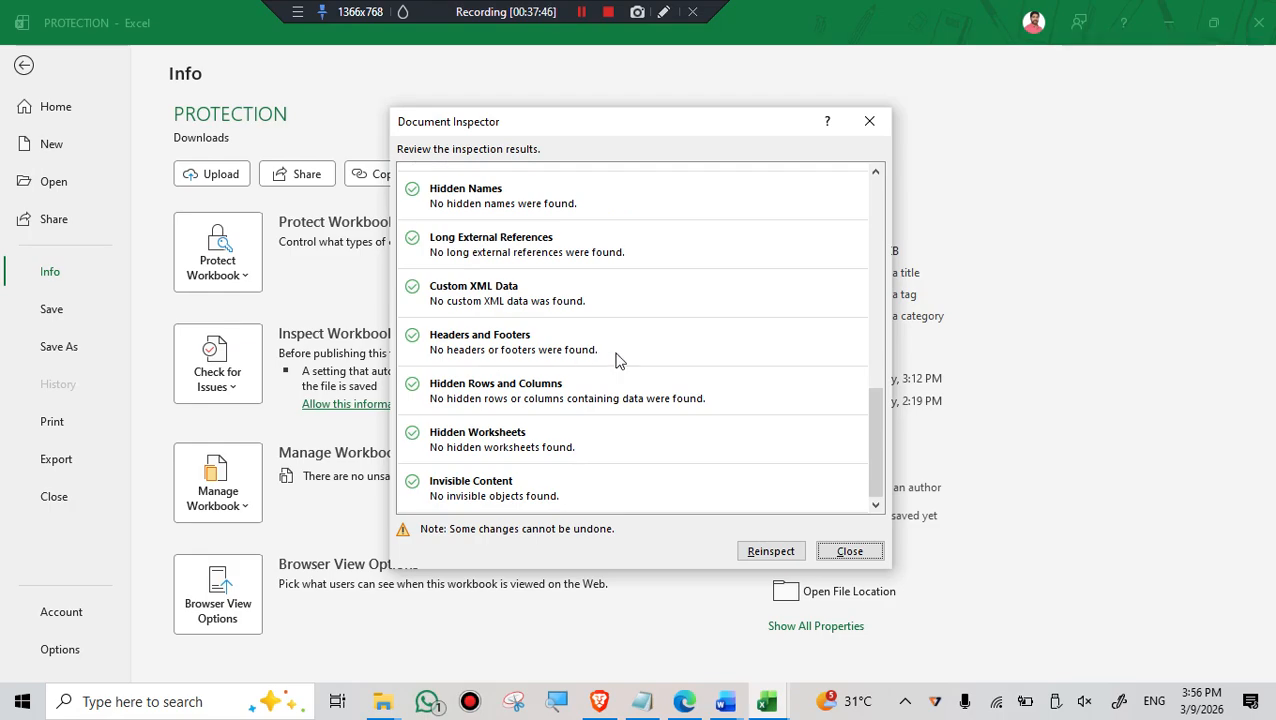
scroll(672, 448, up, 3)
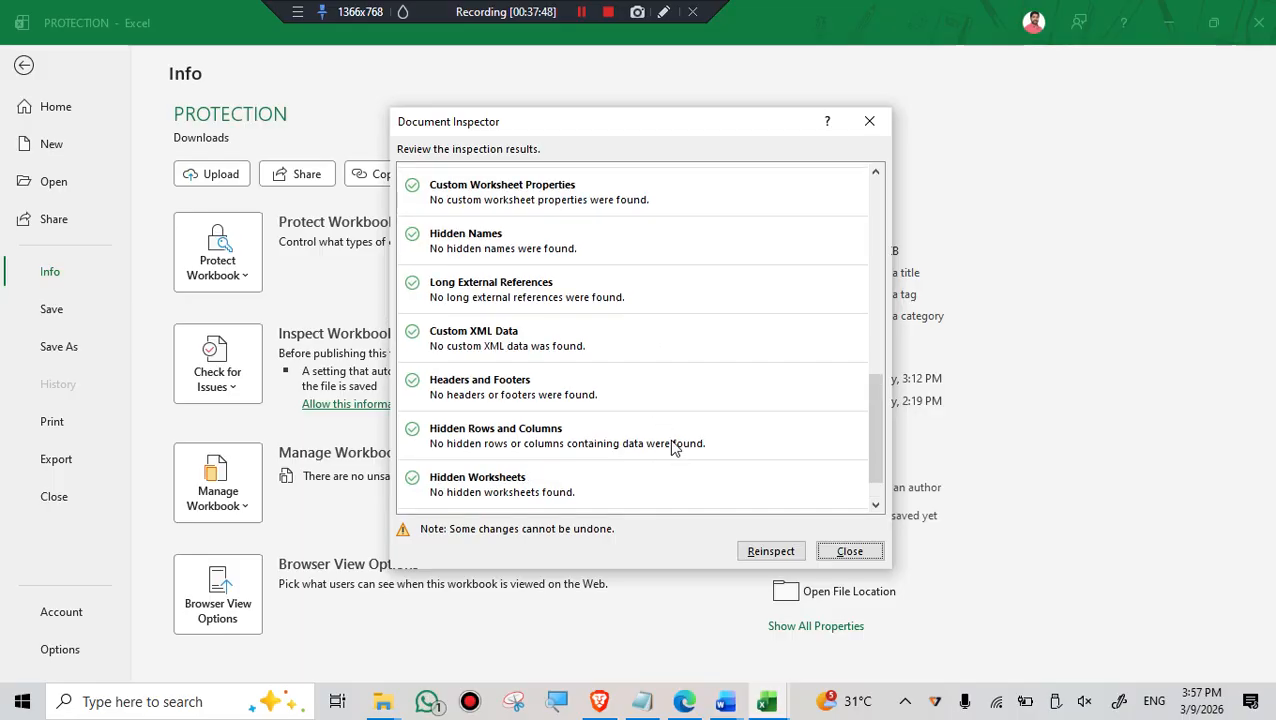
scroll(672, 448, up, 4)
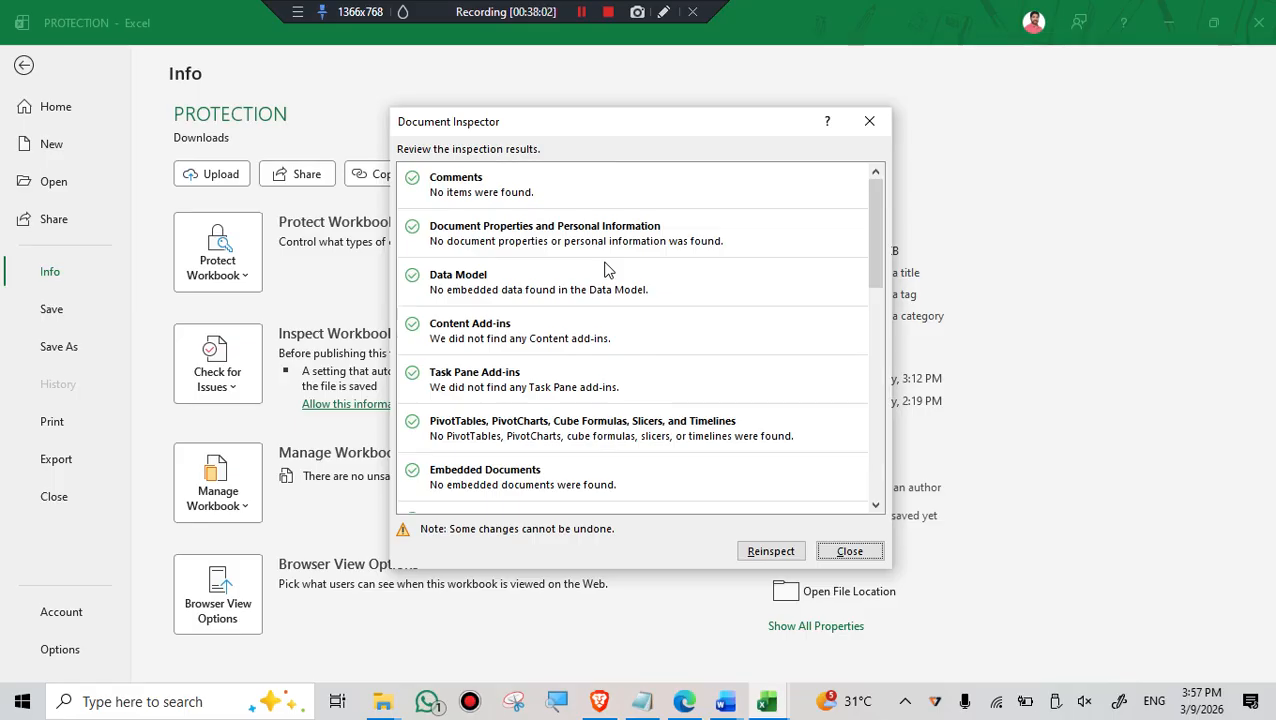
click(850, 552)
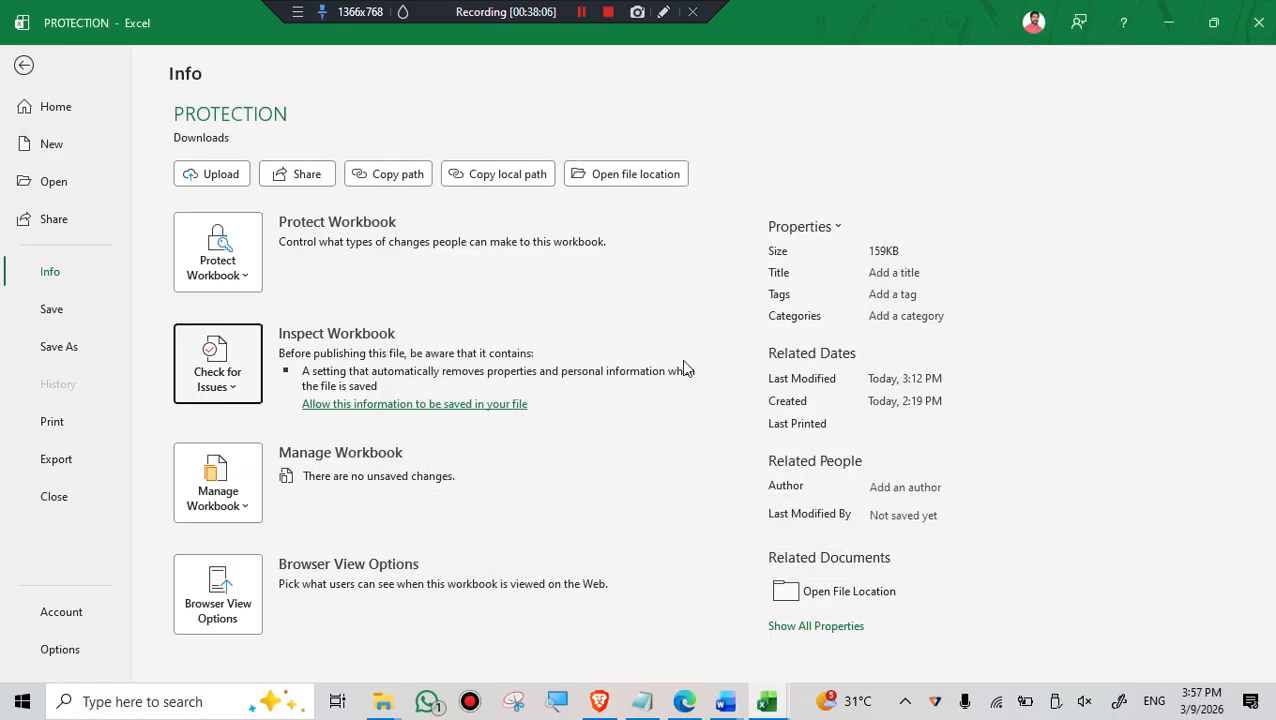
- Check the PROTECTION workbook for accessibility issues
click(231, 395)
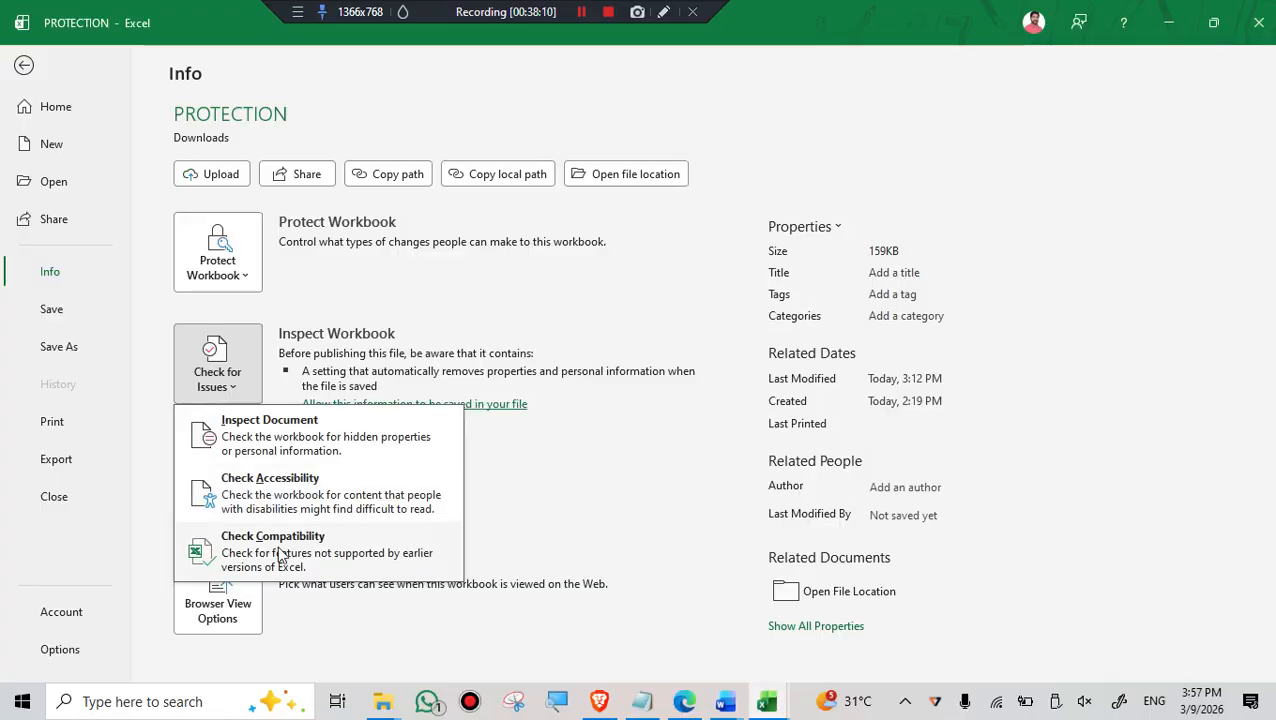
click(278, 495)
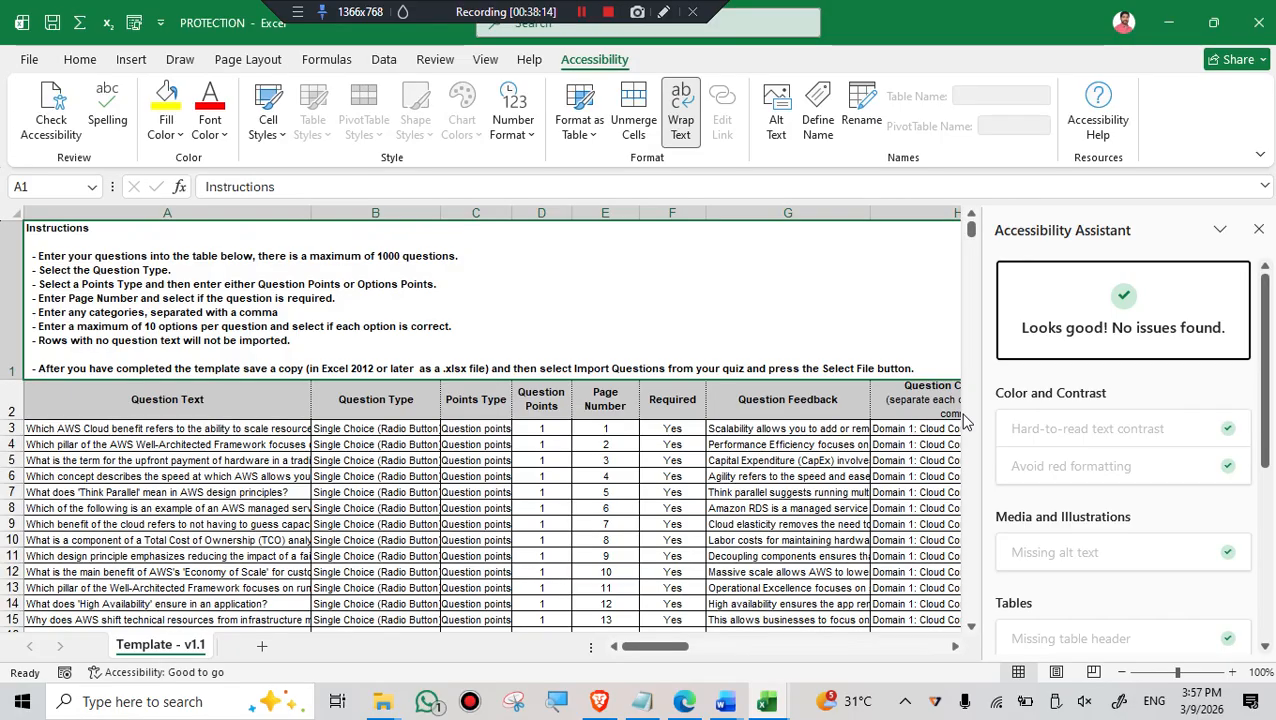
- Review all the accessibility check categories and close the Accessibility Assistant
scroll(1165, 470, down, 5)
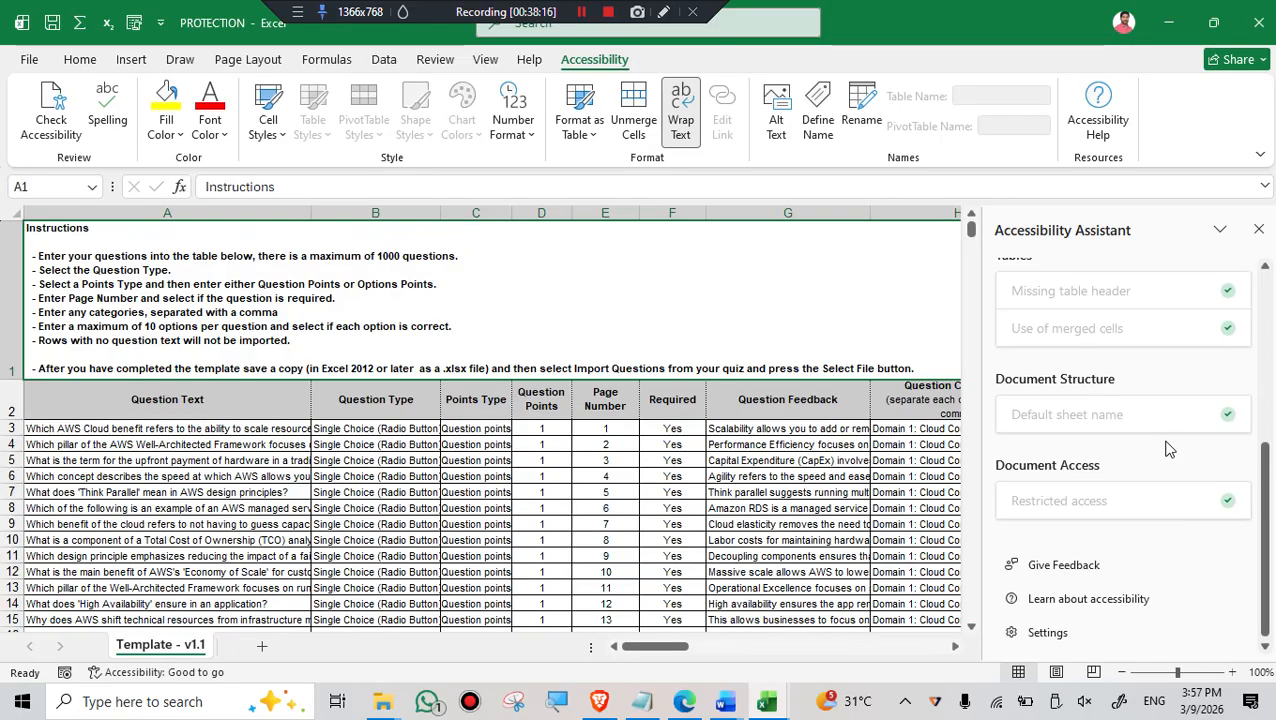
scroll(1165, 450, up, 5)
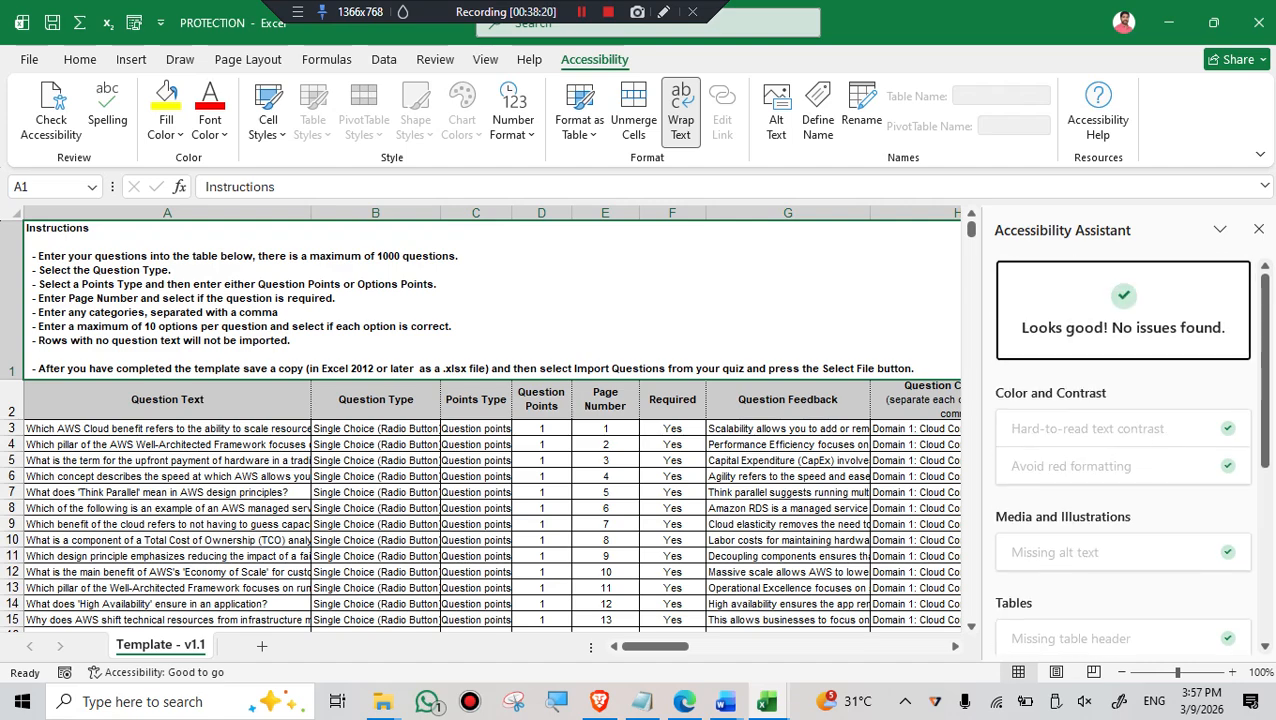
click(1260, 231)
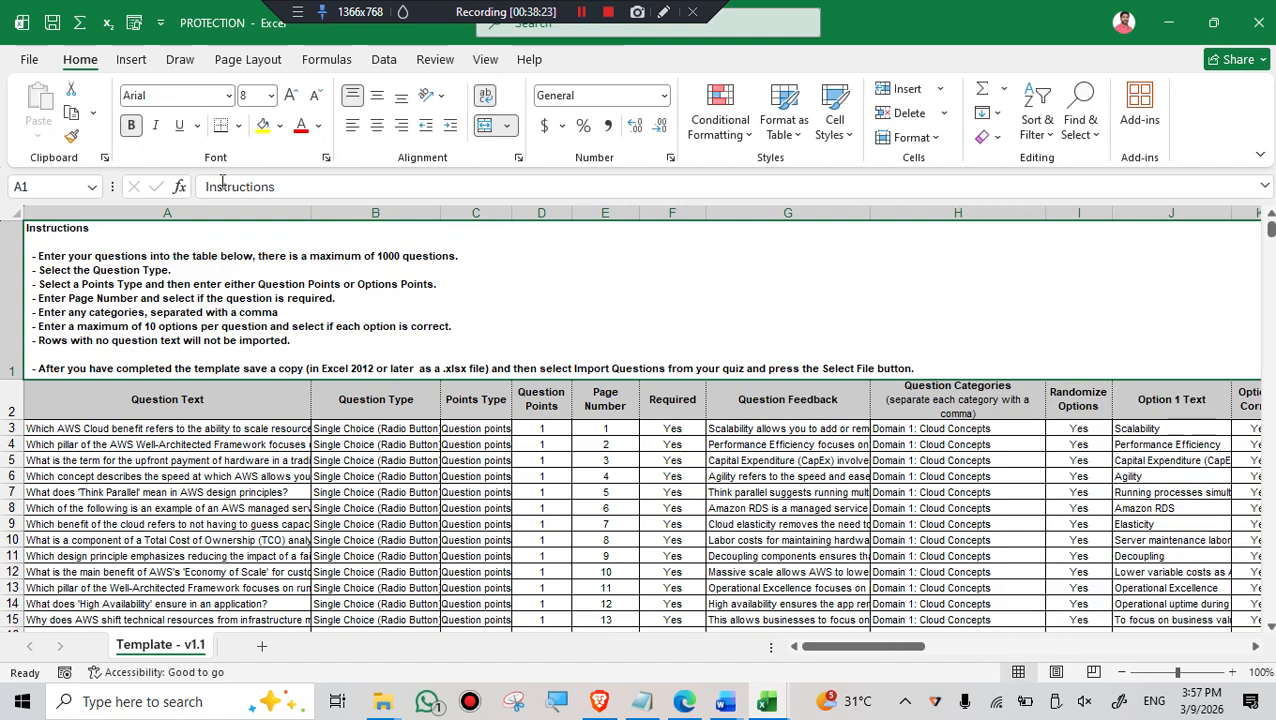
- Check the PROTECTION workbook for features not supported by earlier versions of Excel
click(29, 60)
click(48, 273)
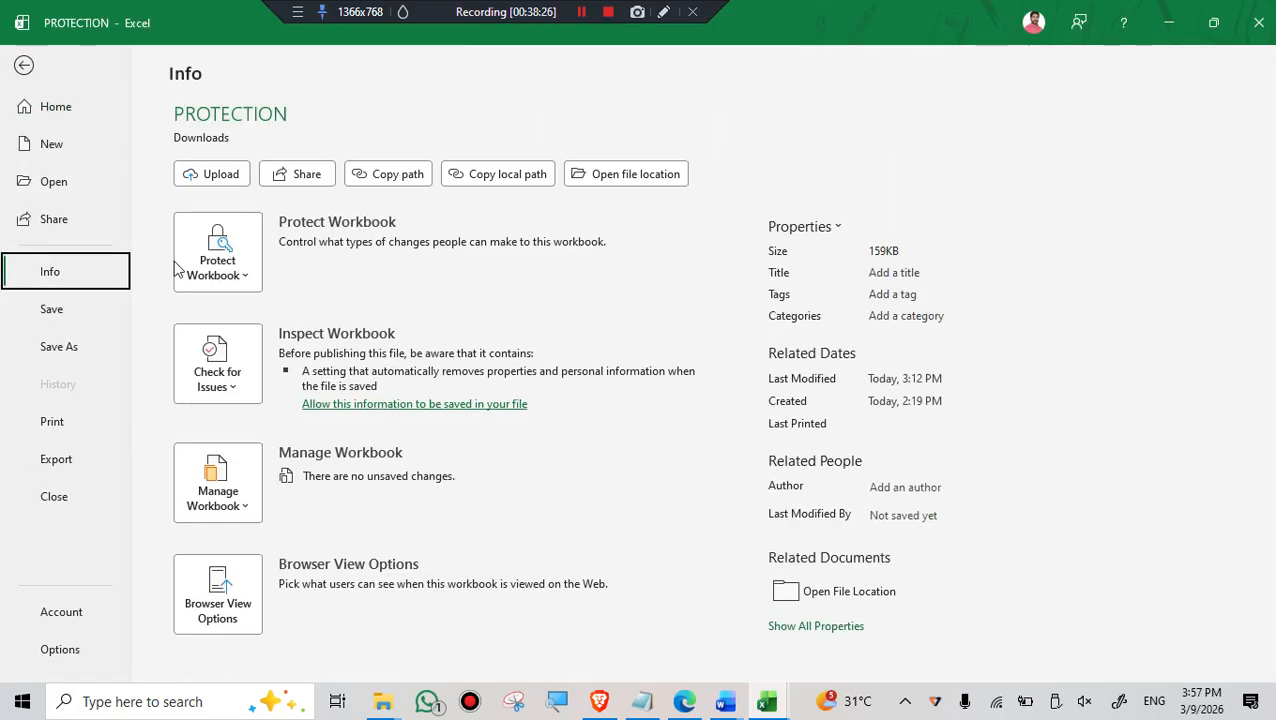
click(238, 385)
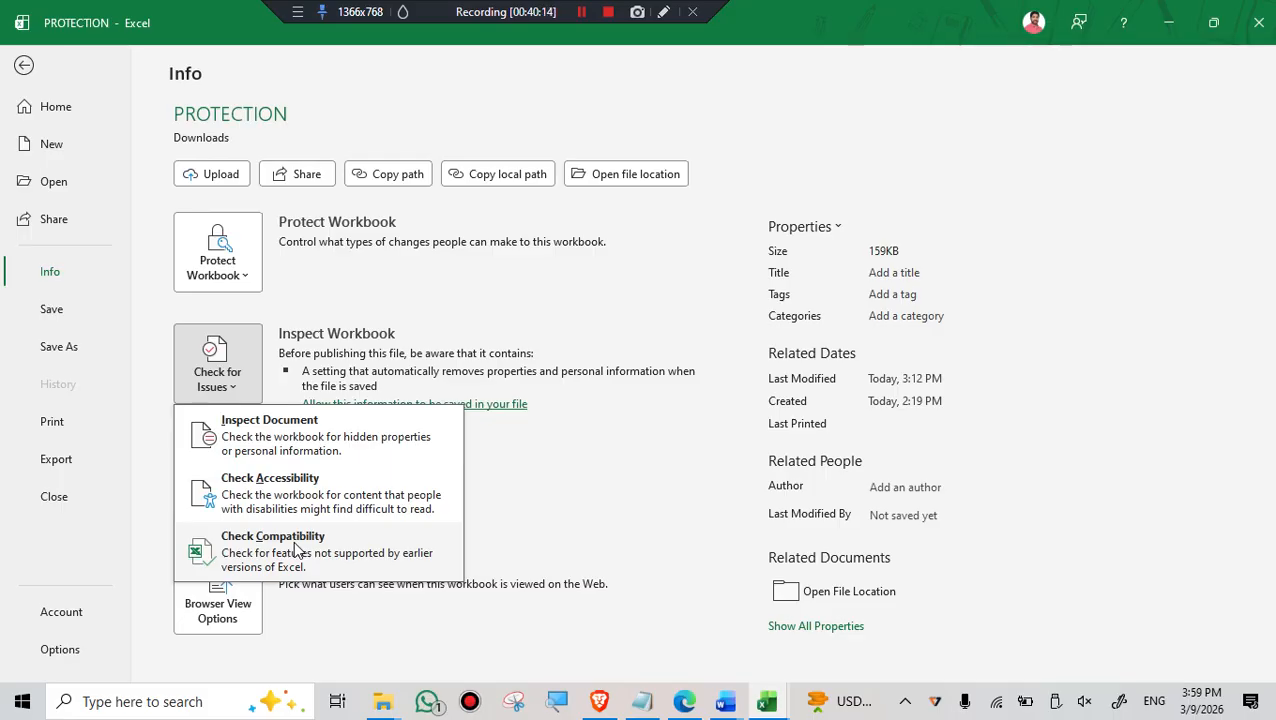
click(298, 560)
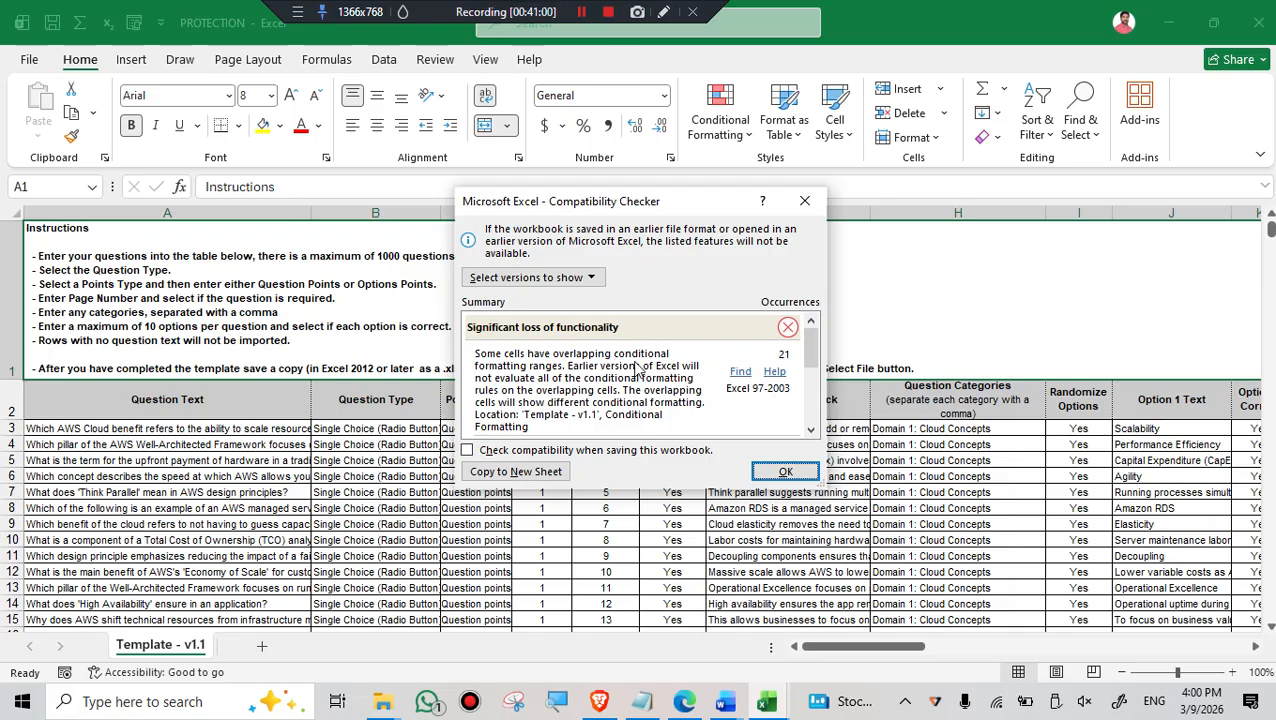
- Review the compatibility summary, enable checking compatibility when saving this workbook, and accept the setting
scroll(583, 360, down, 1)
scroll(583, 362, down, 2)
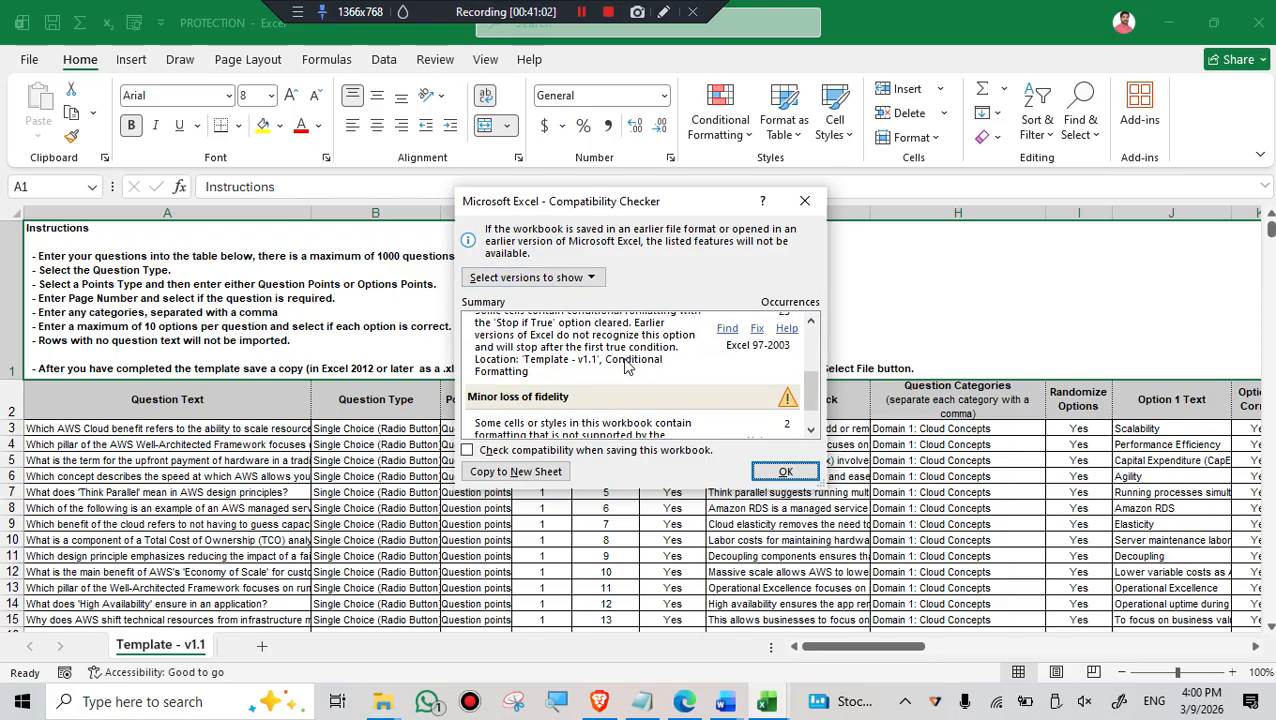
scroll(628, 365, up, 1)
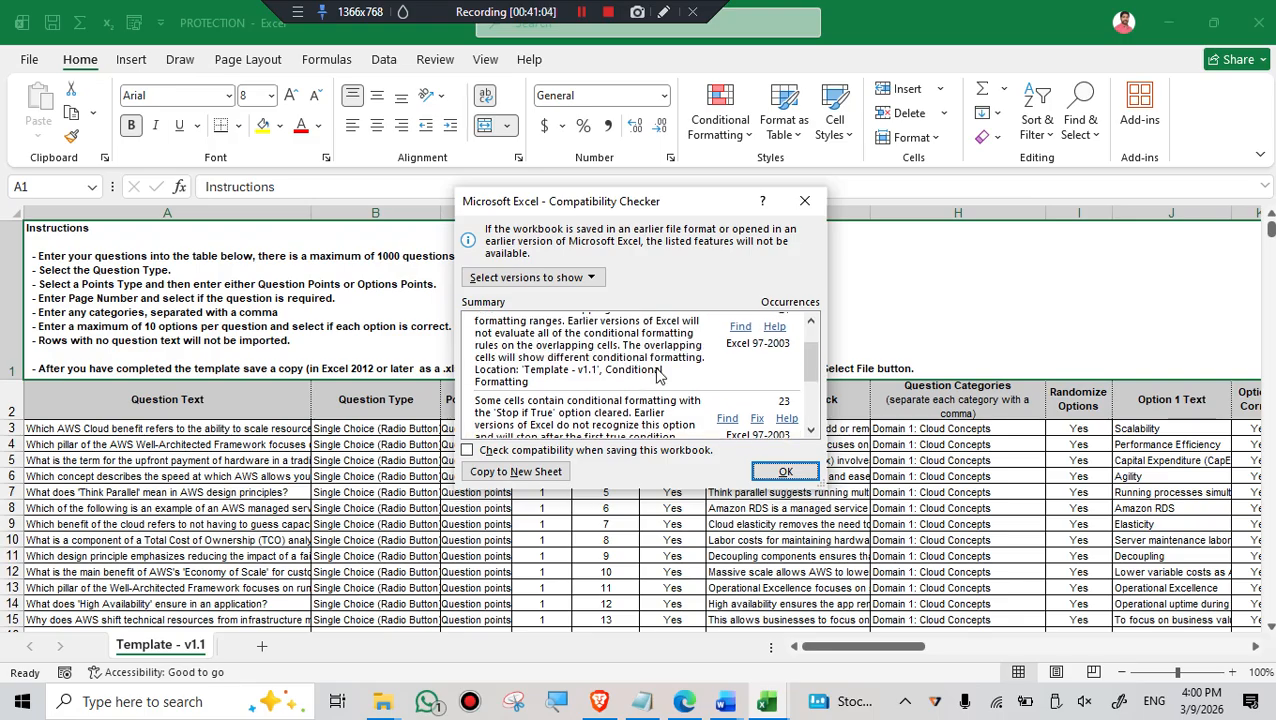
scroll(648, 372, up, 2)
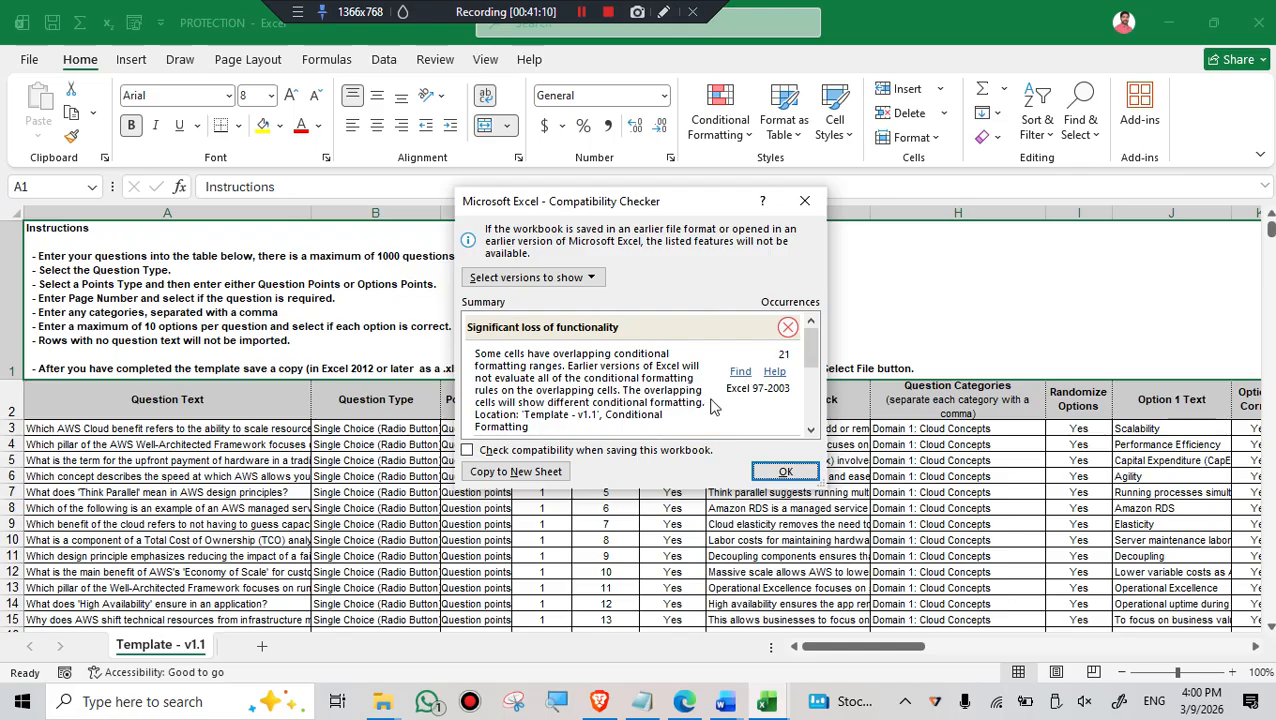
click(466, 451)
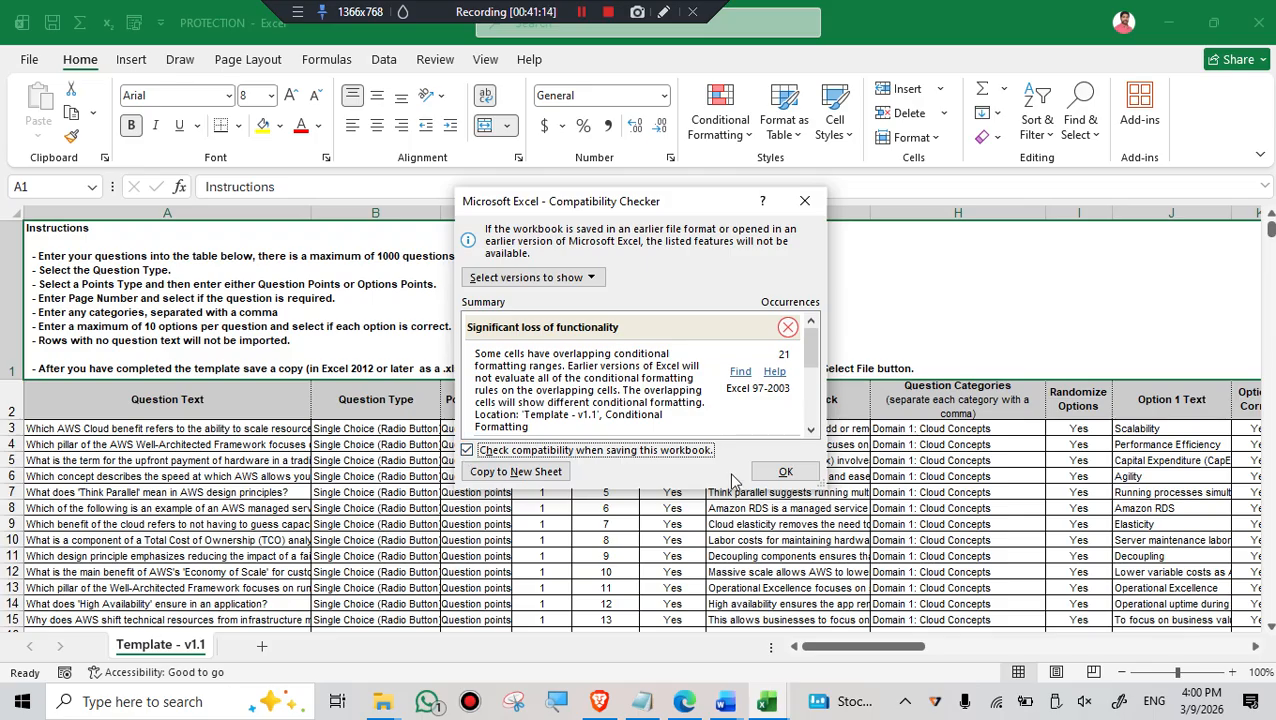
click(785, 472)
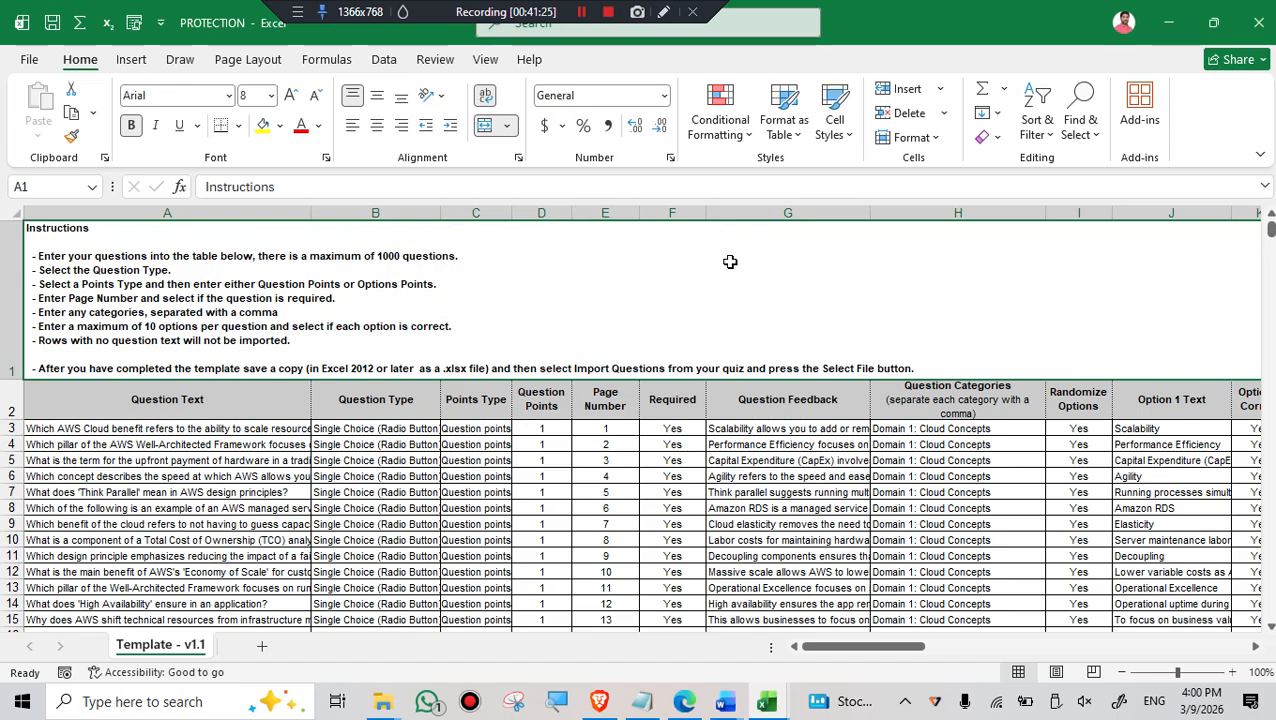
- Reopen the Compatibility Checker for the workbook, look through its summary, and close it
click(18, 62)
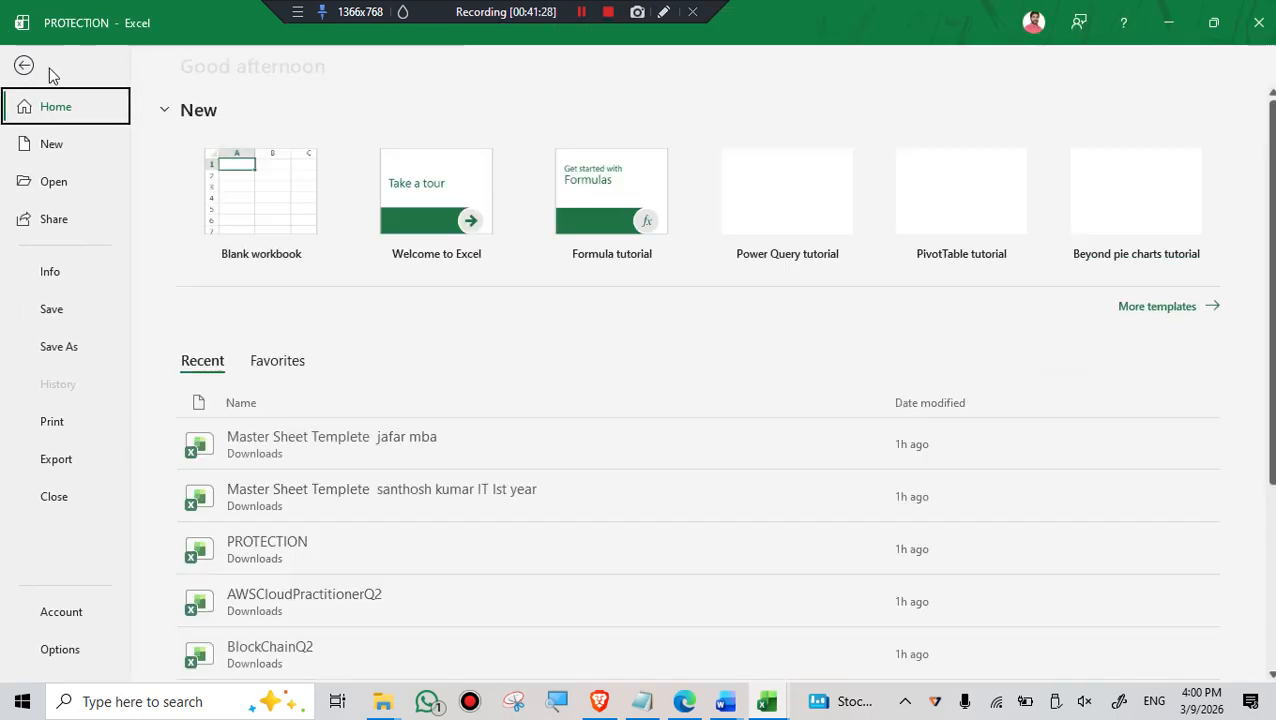
click(56, 284)
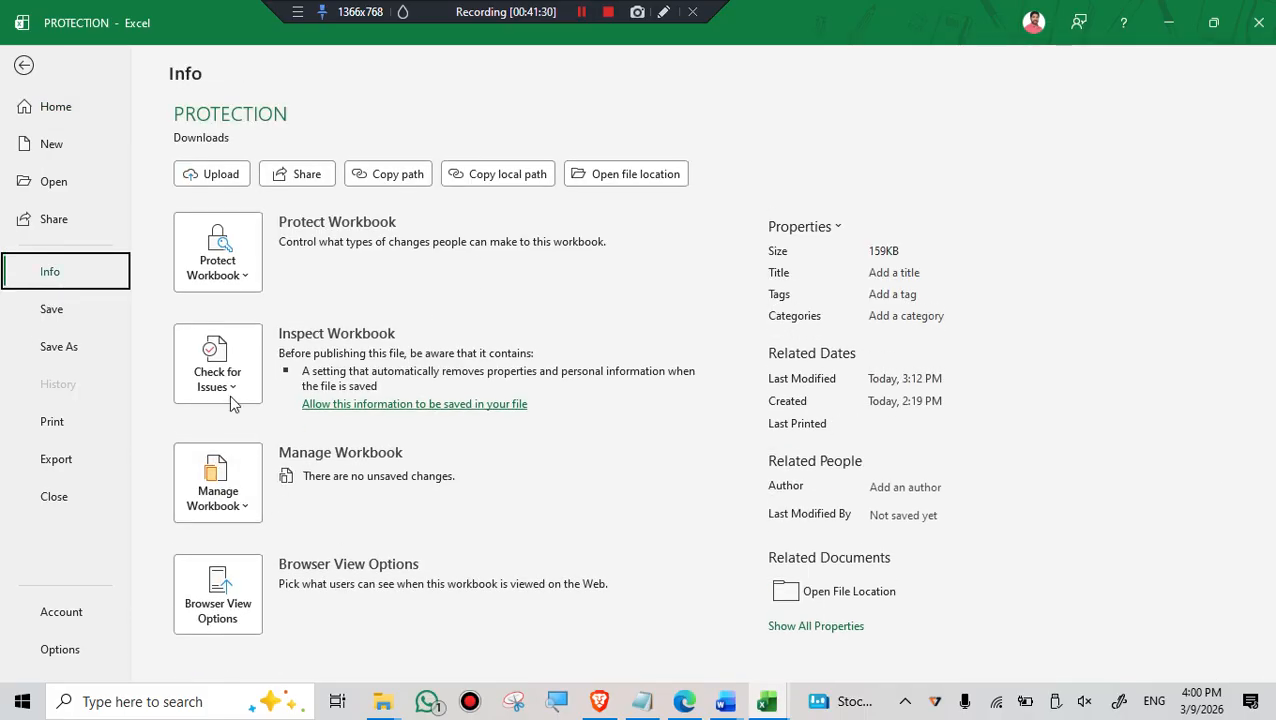
click(230, 398)
click(280, 548)
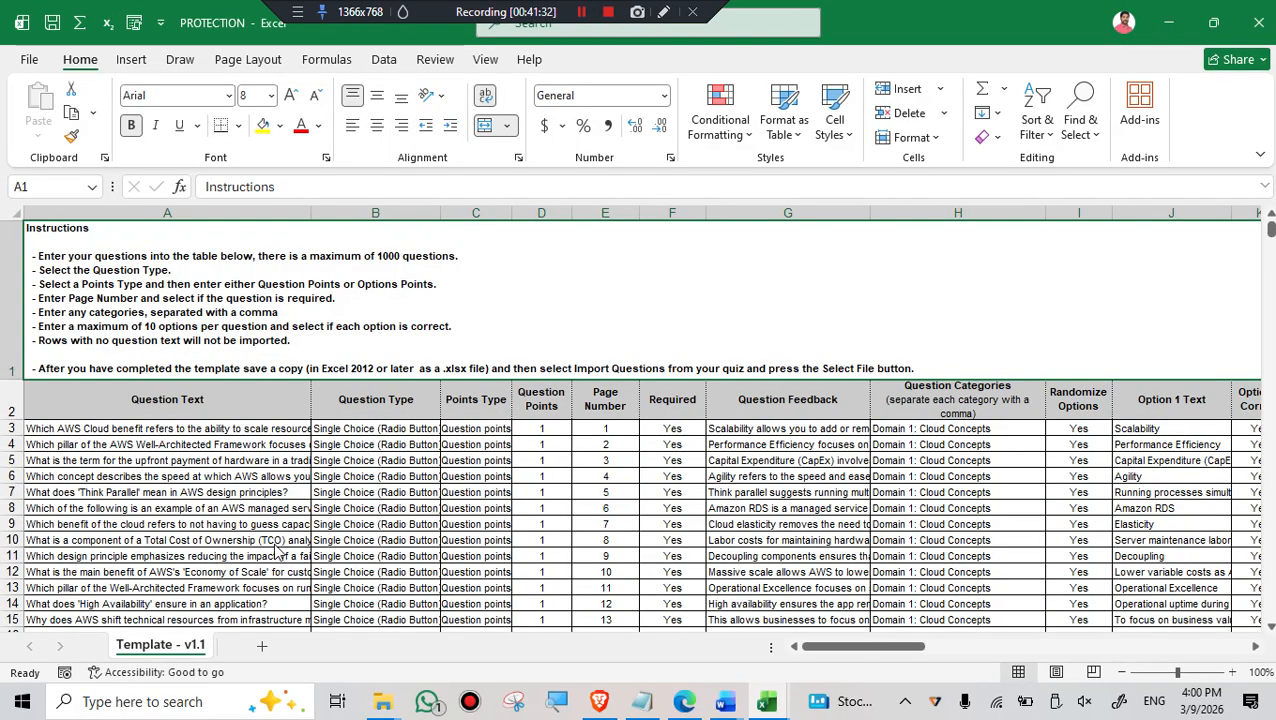
scroll(609, 356, down, 3)
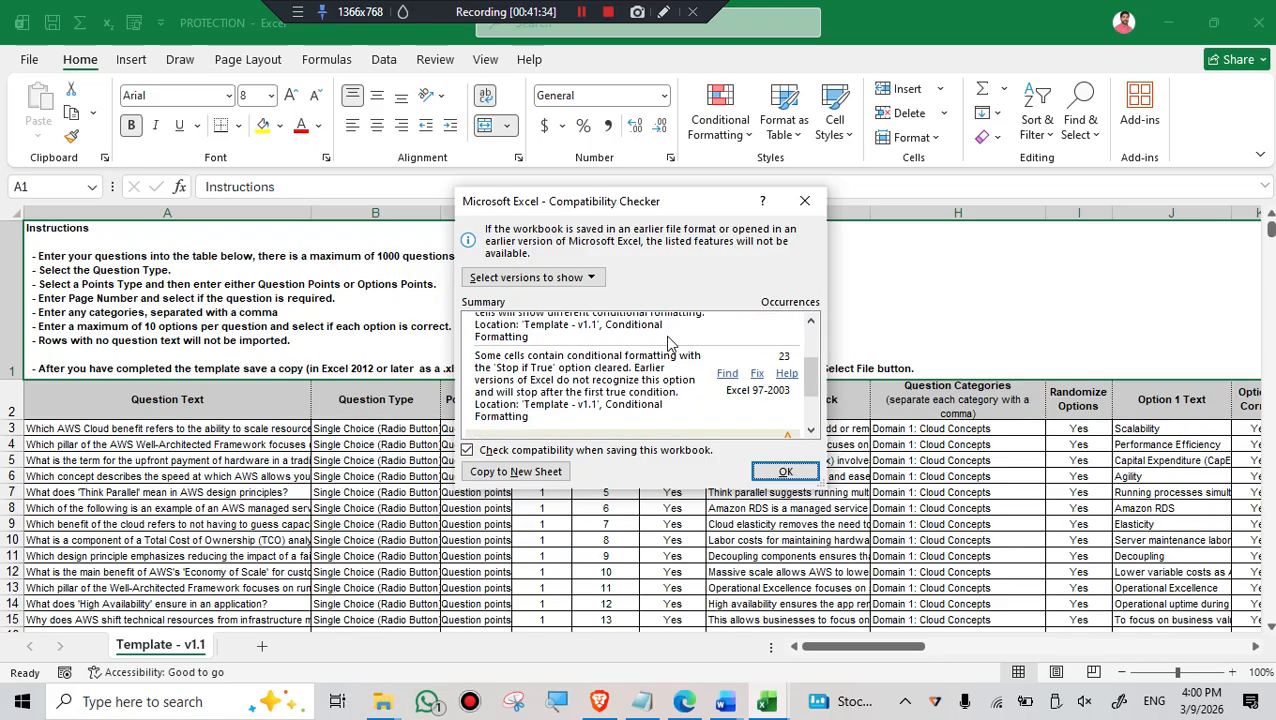
scroll(672, 352, up, 3)
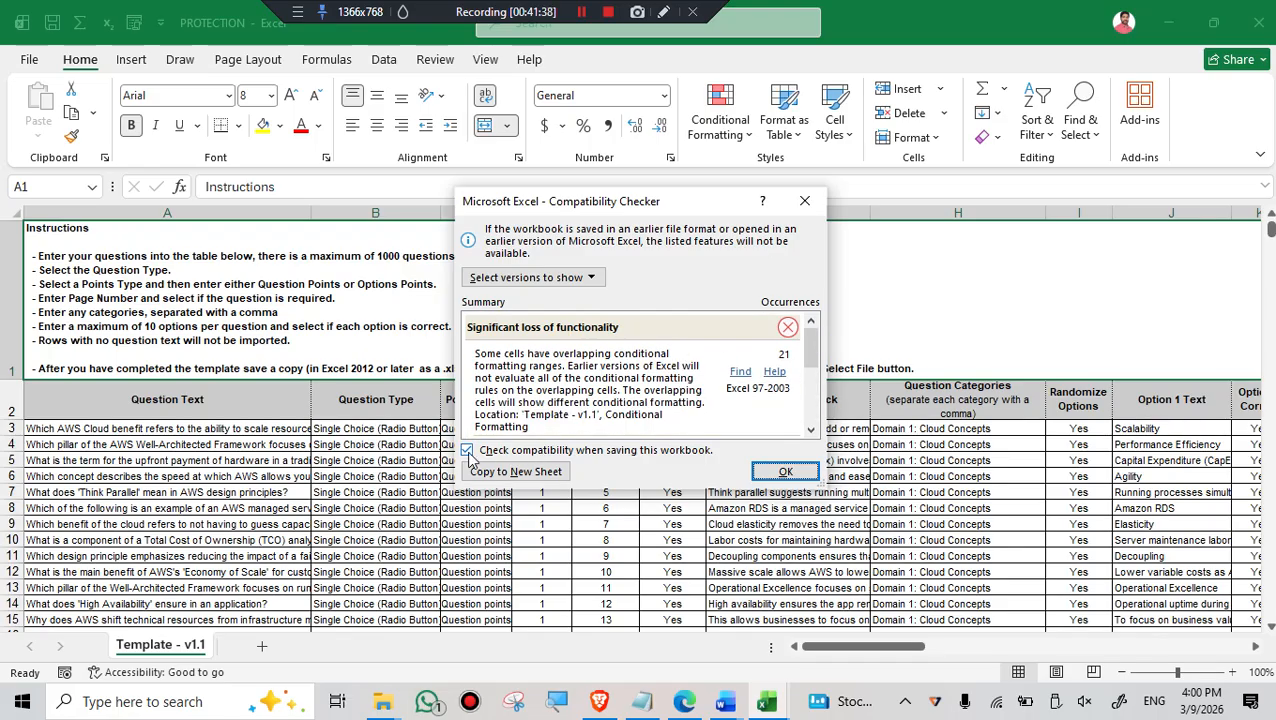
click(780, 472)
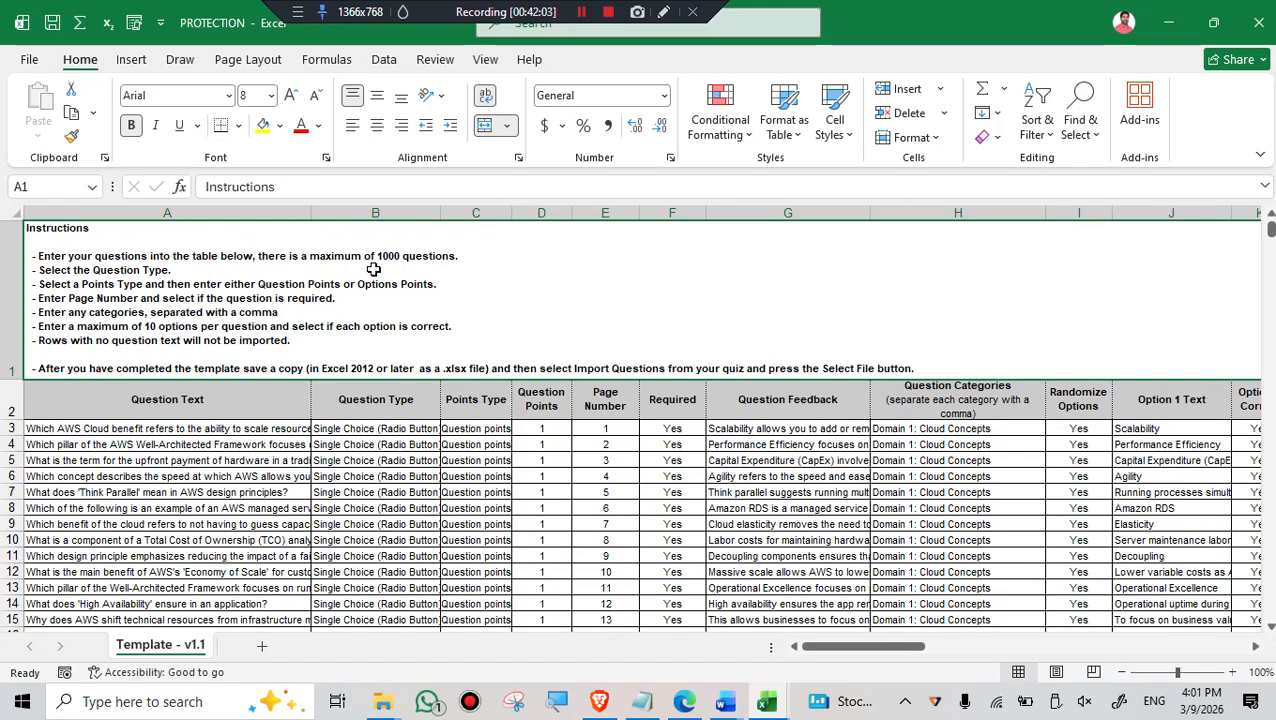
- Run the compatibility check again and examine the significant loss of functionality and minor loss of fidelity entries
click(22, 64)
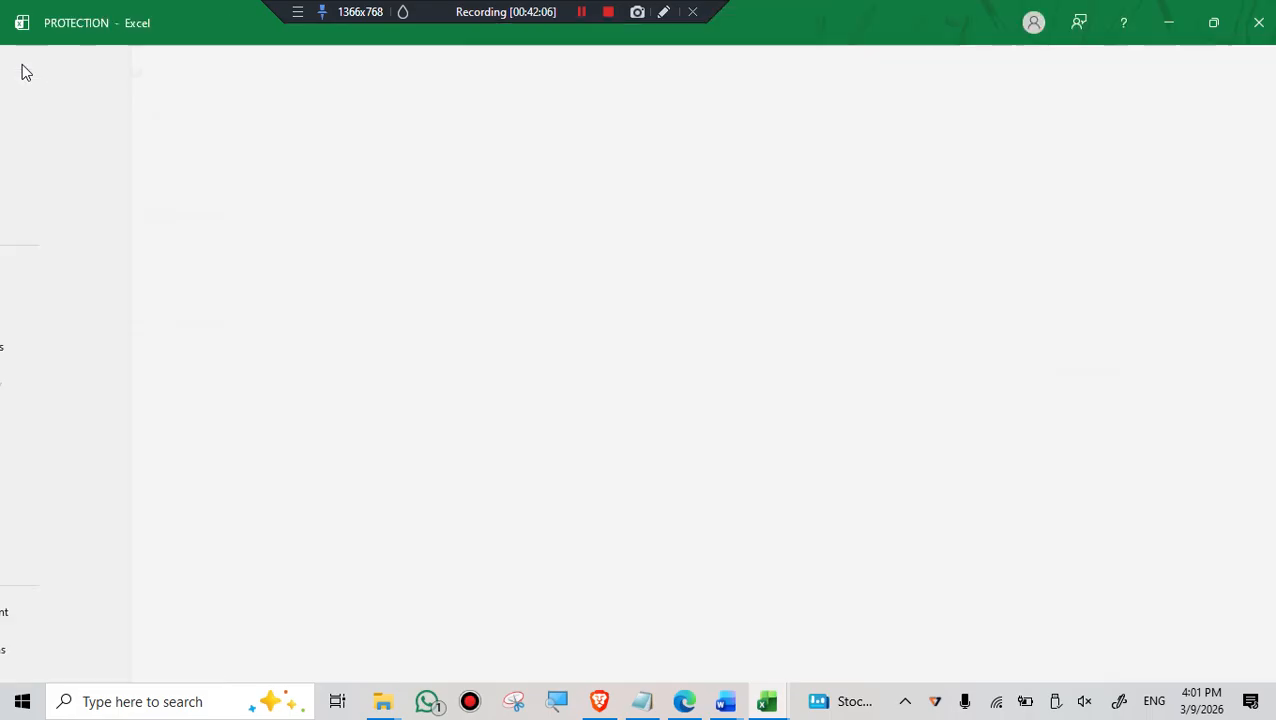
click(48, 272)
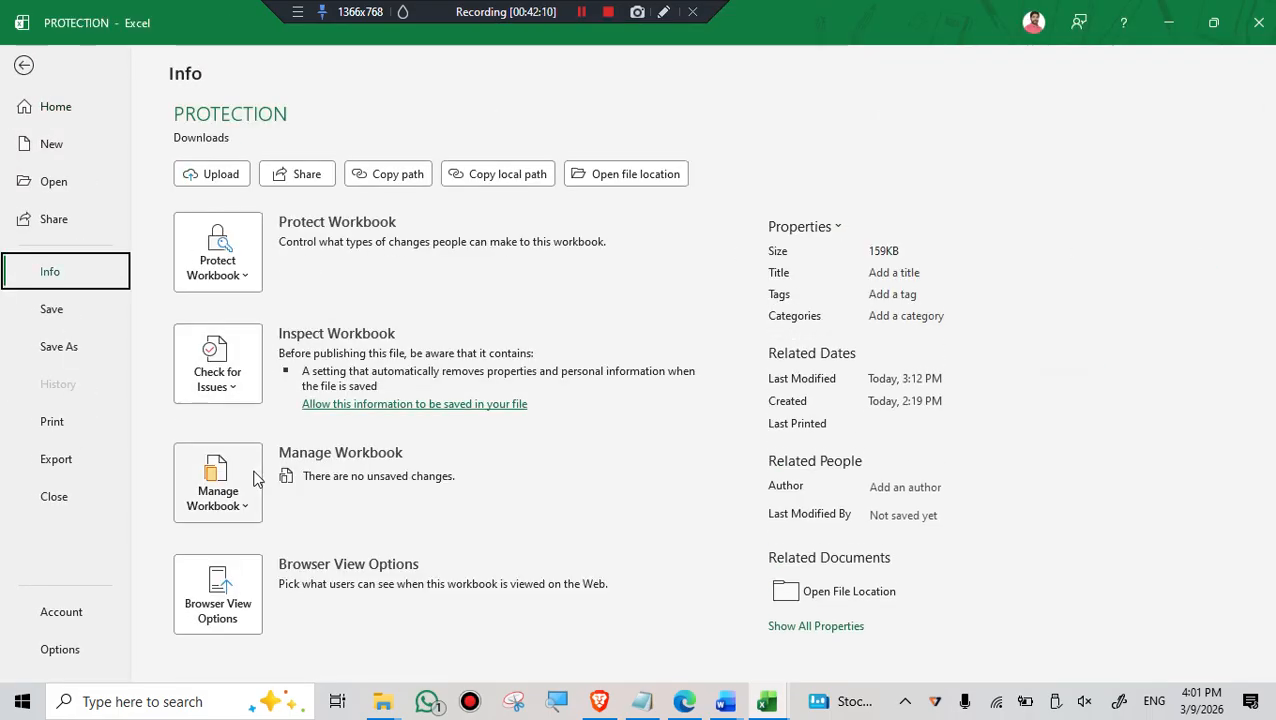
click(245, 386)
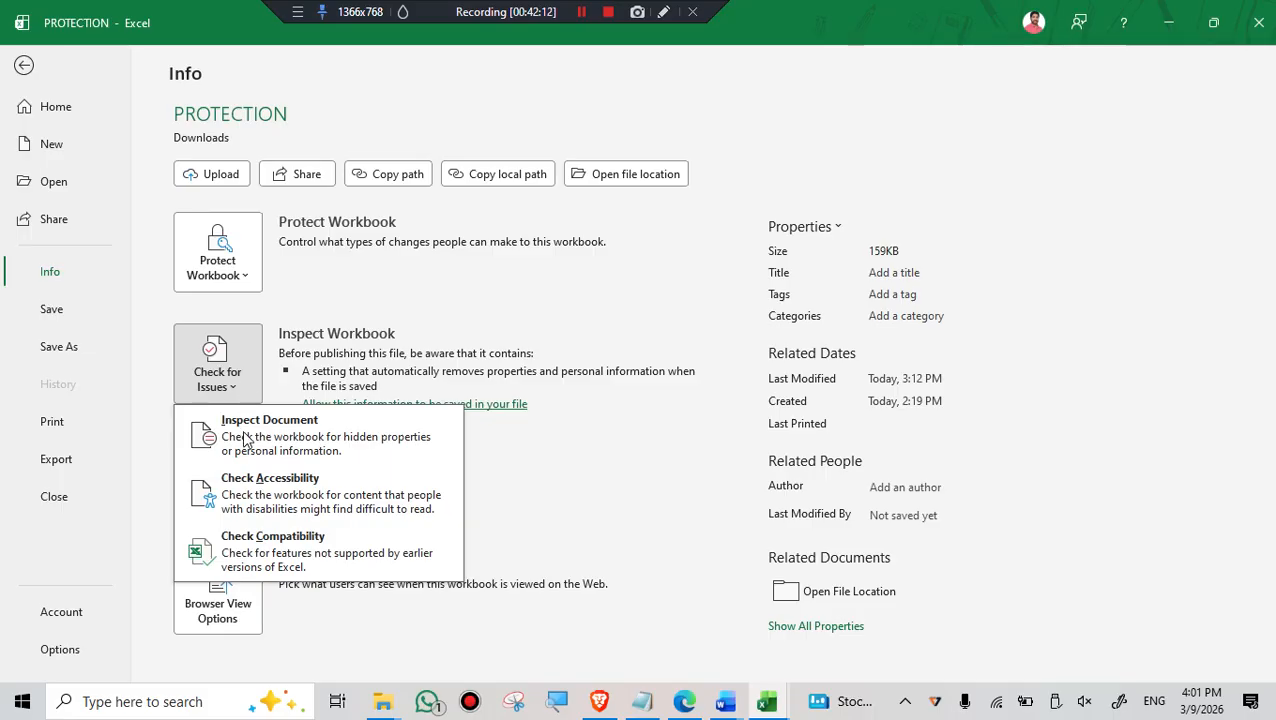
click(258, 553)
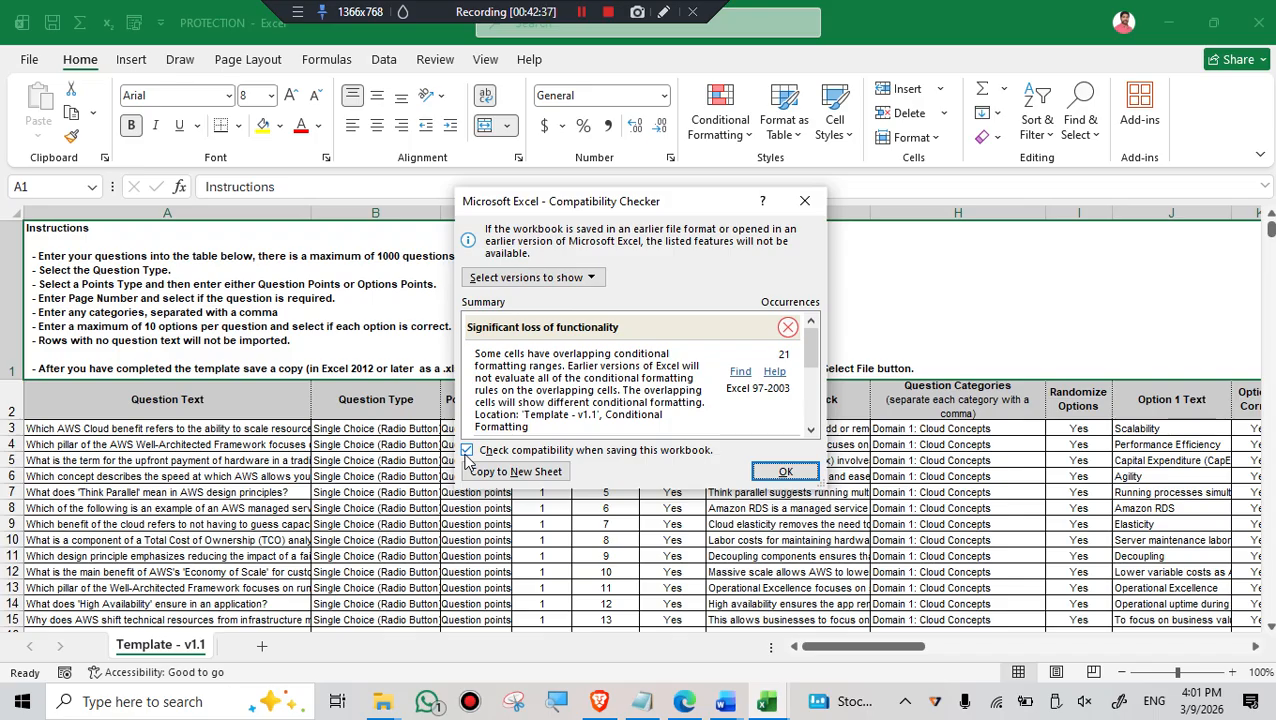
scroll(745, 390, down, 3)
scroll(749, 389, up, 3)
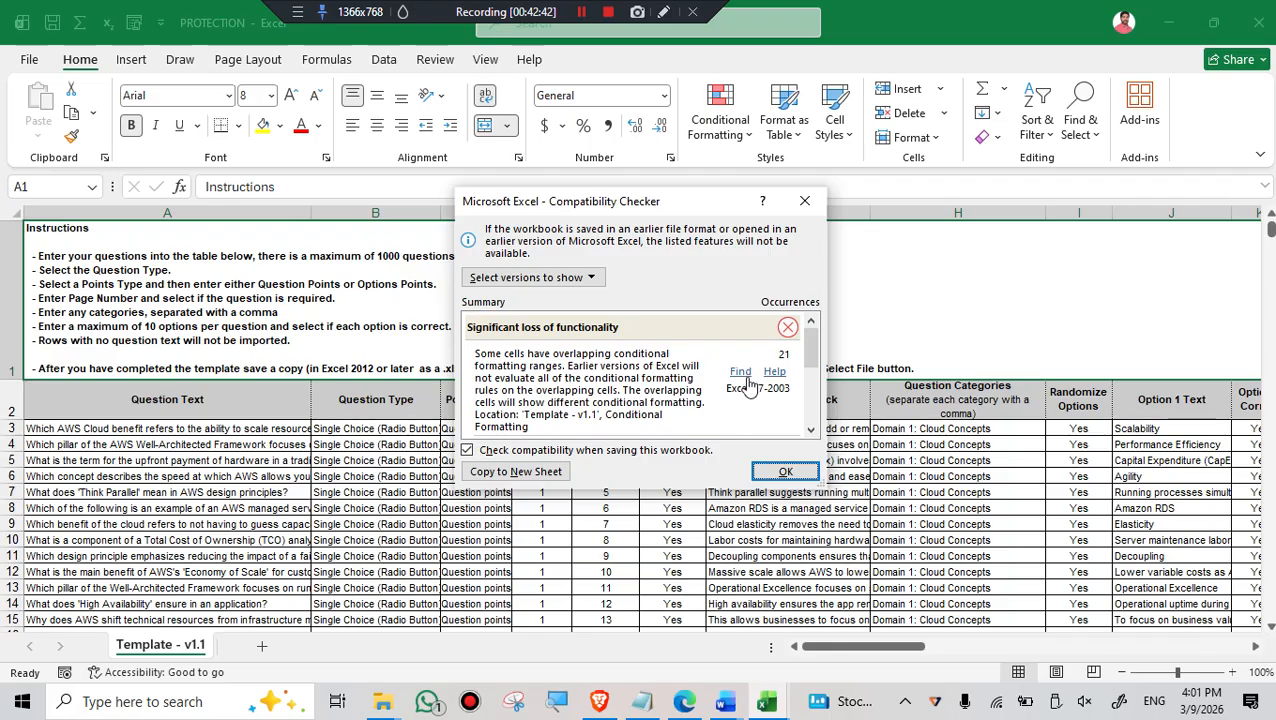
scroll(747, 388, down, 2)
scroll(738, 382, down, 1)
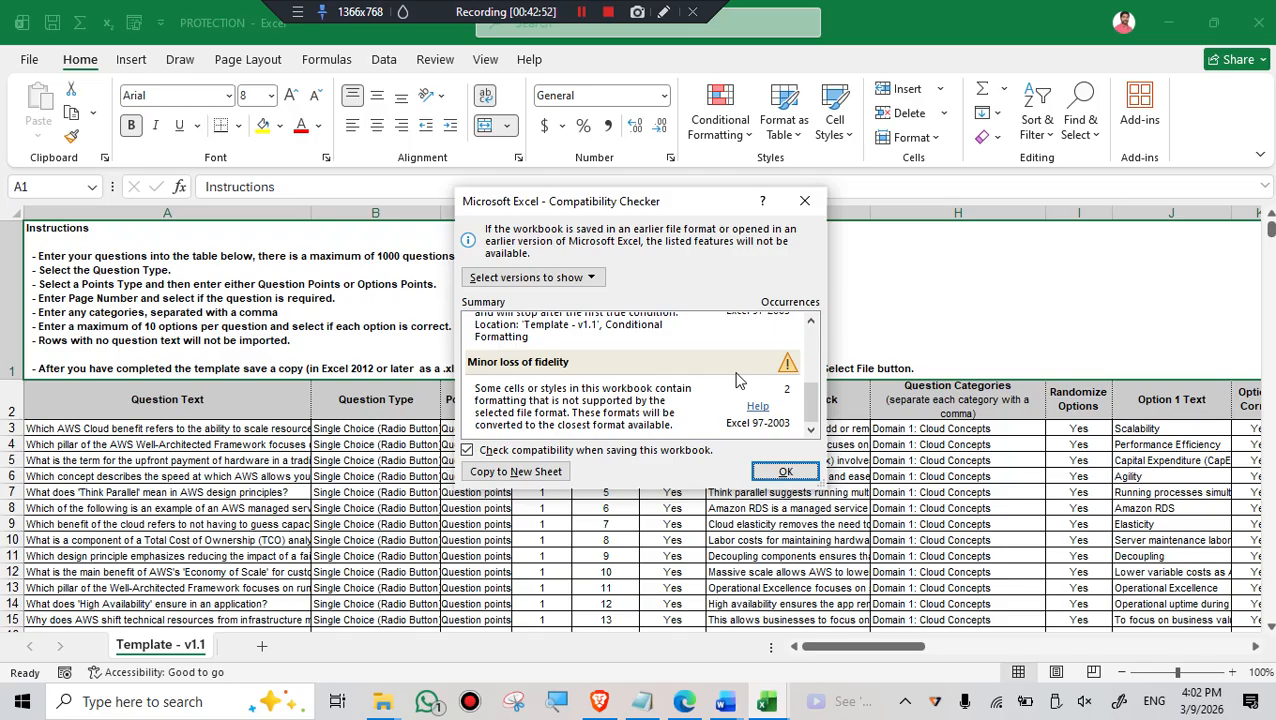
scroll(740, 382, up, 2)
scroll(758, 390, up, 2)
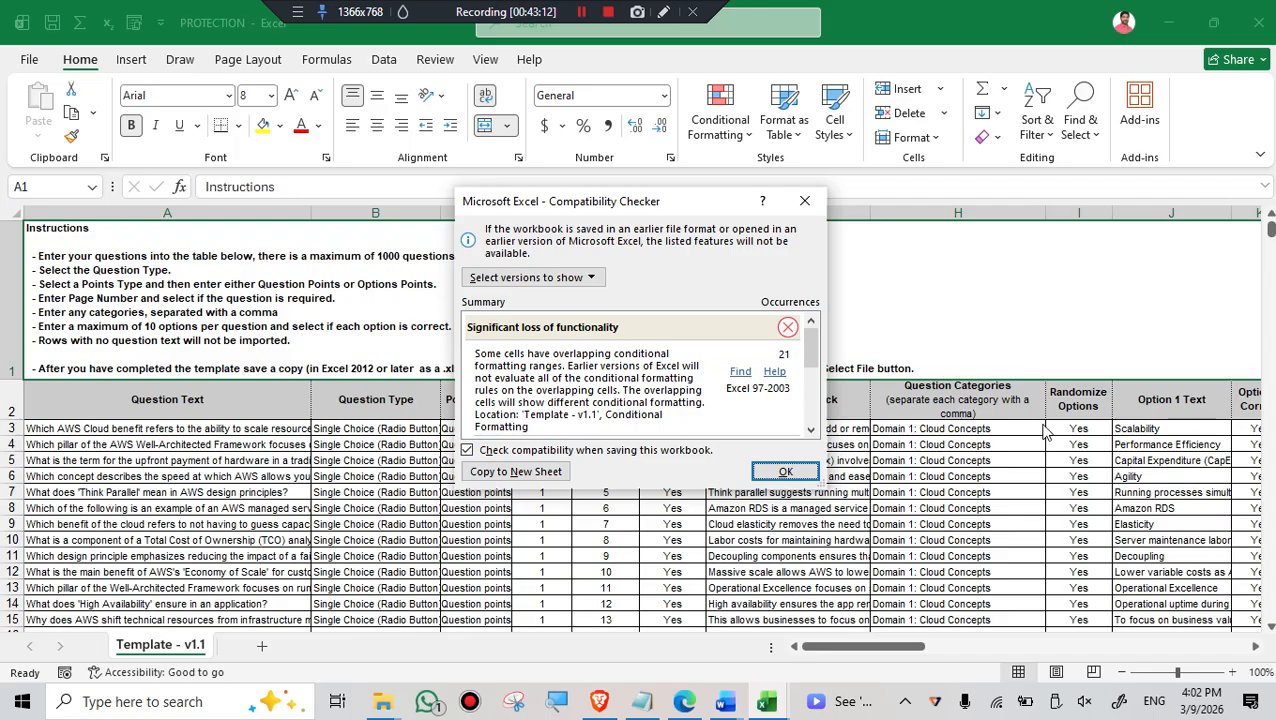
- Copy the compatibility results to a new sheet and review the report alongside the Template - v1.1 sheet
click(516, 475)
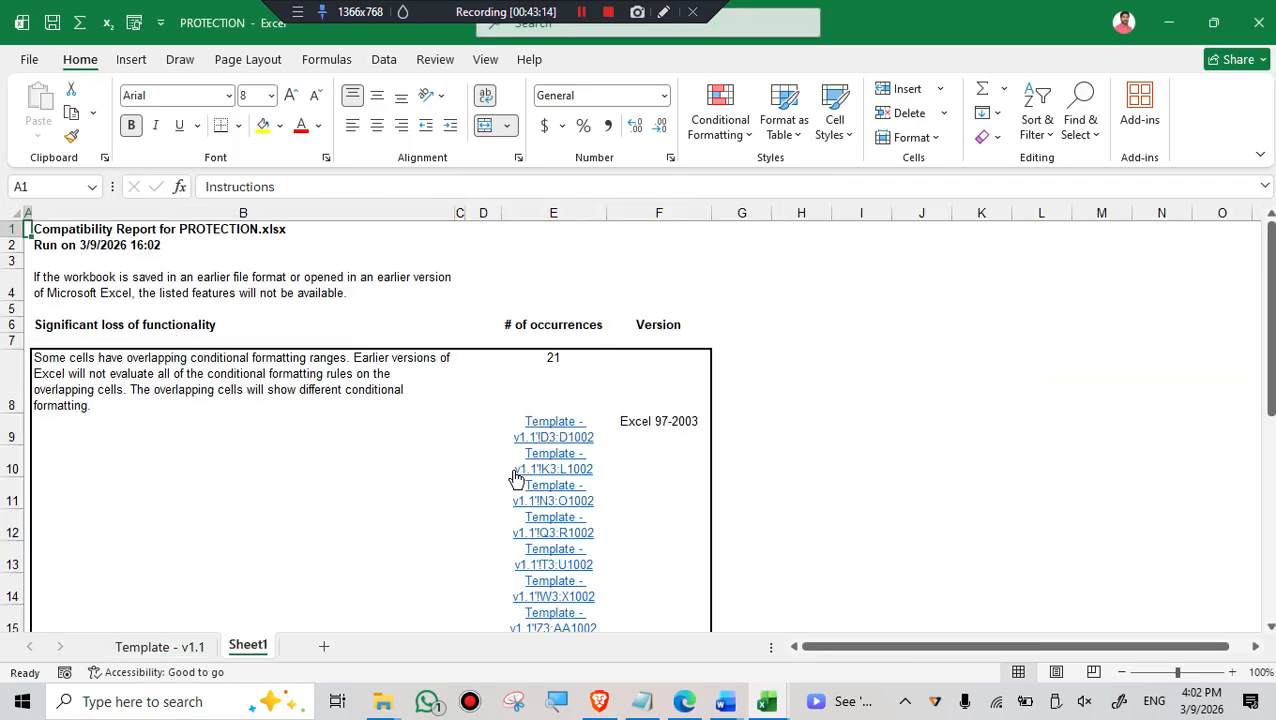
scroll(635, 427, down, 12)
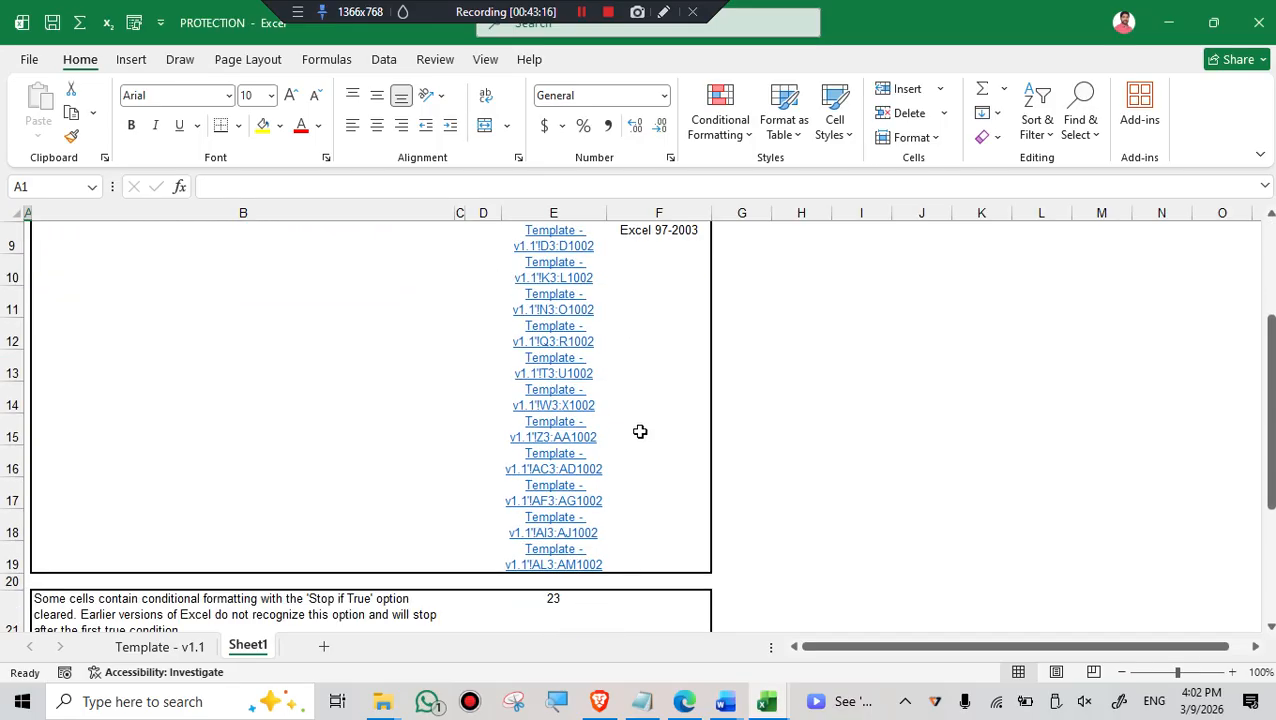
scroll(646, 454, up, 12)
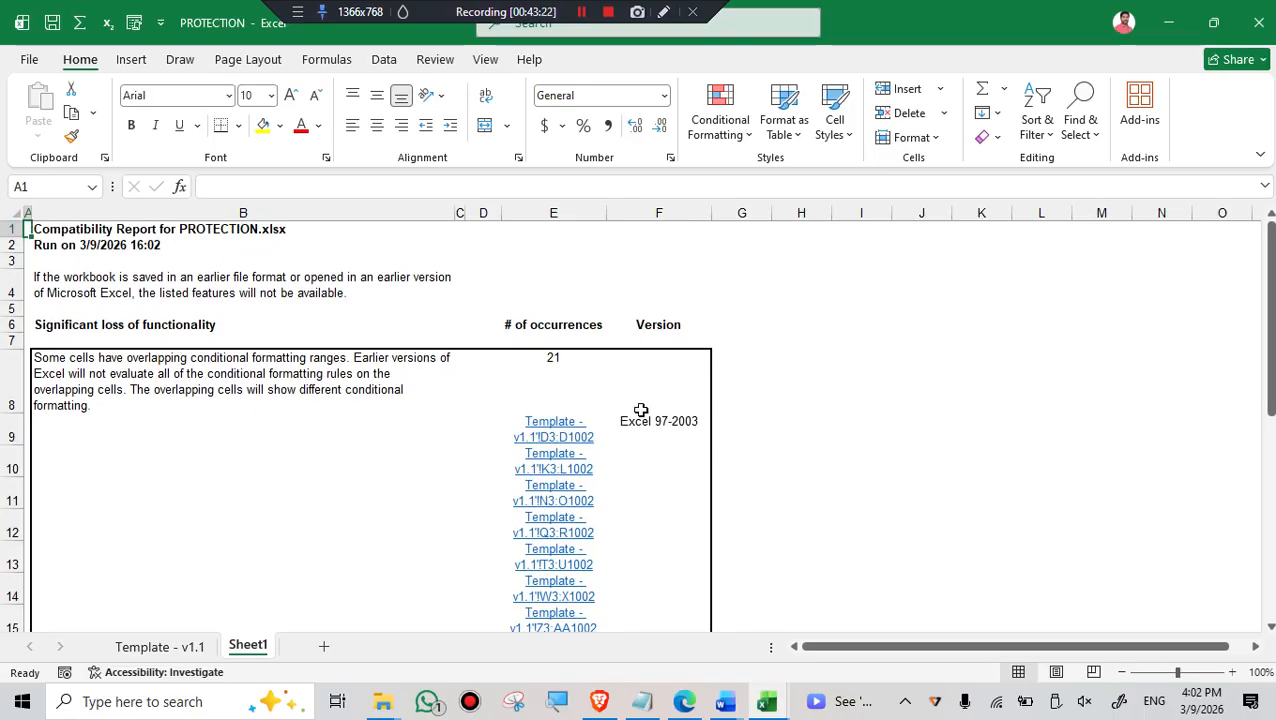
scroll(640, 410, down, 16)
scroll(638, 410, up, 16)
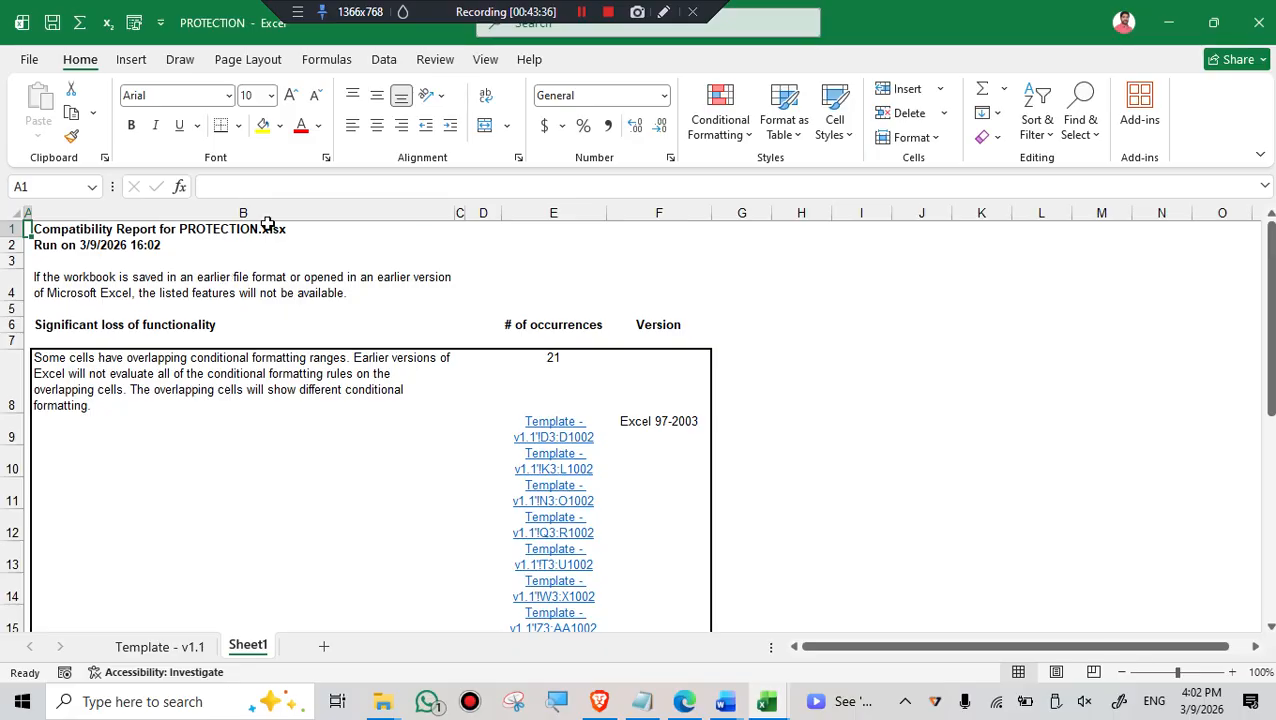
click(152, 652)
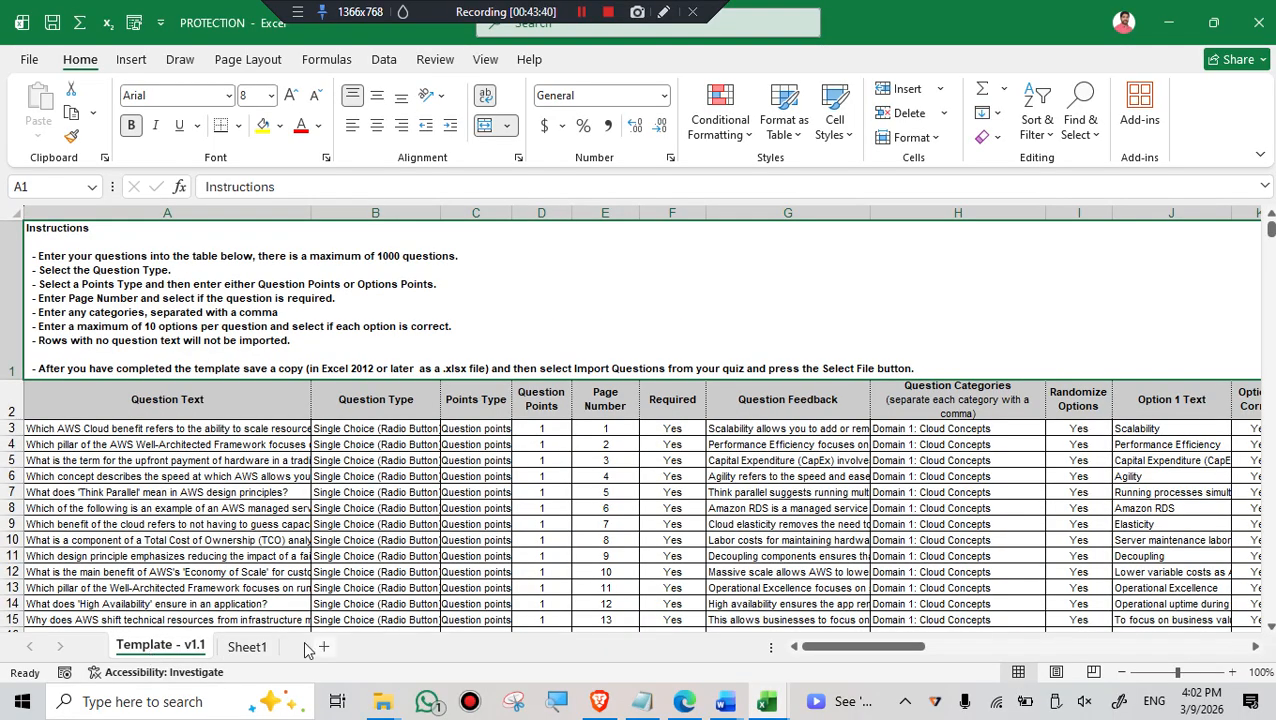
click(250, 647)
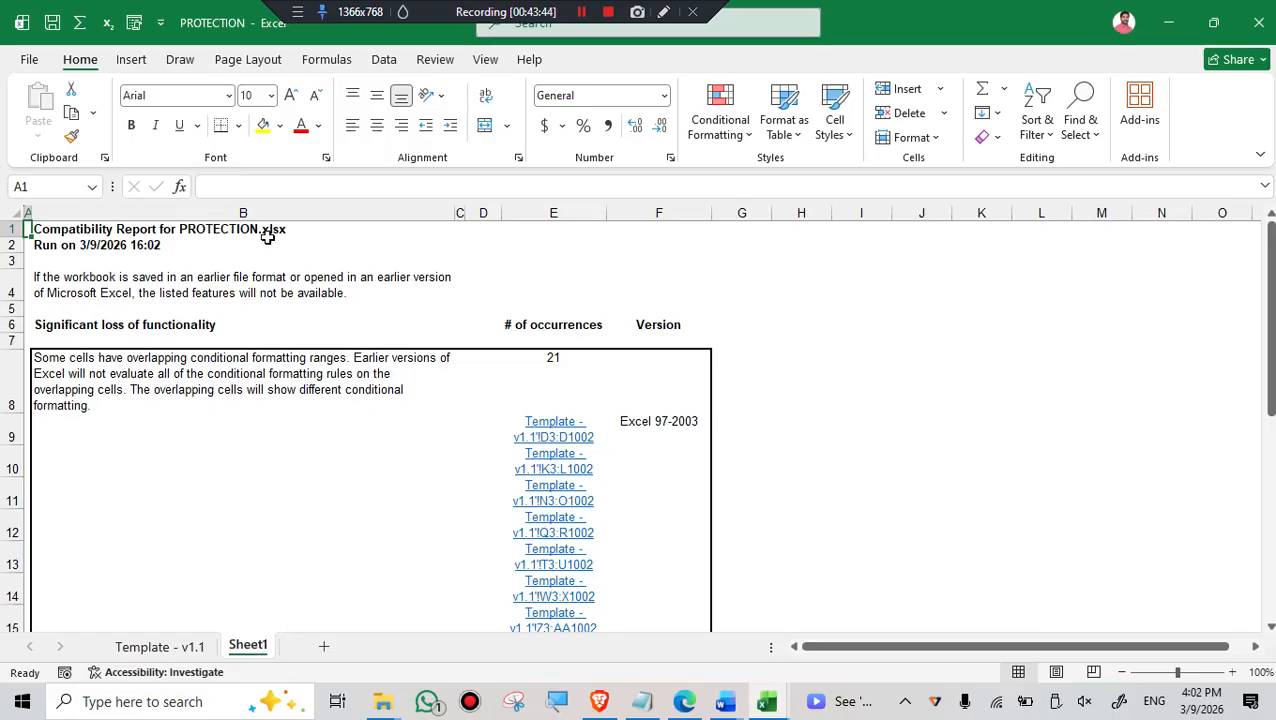
click(559, 708)
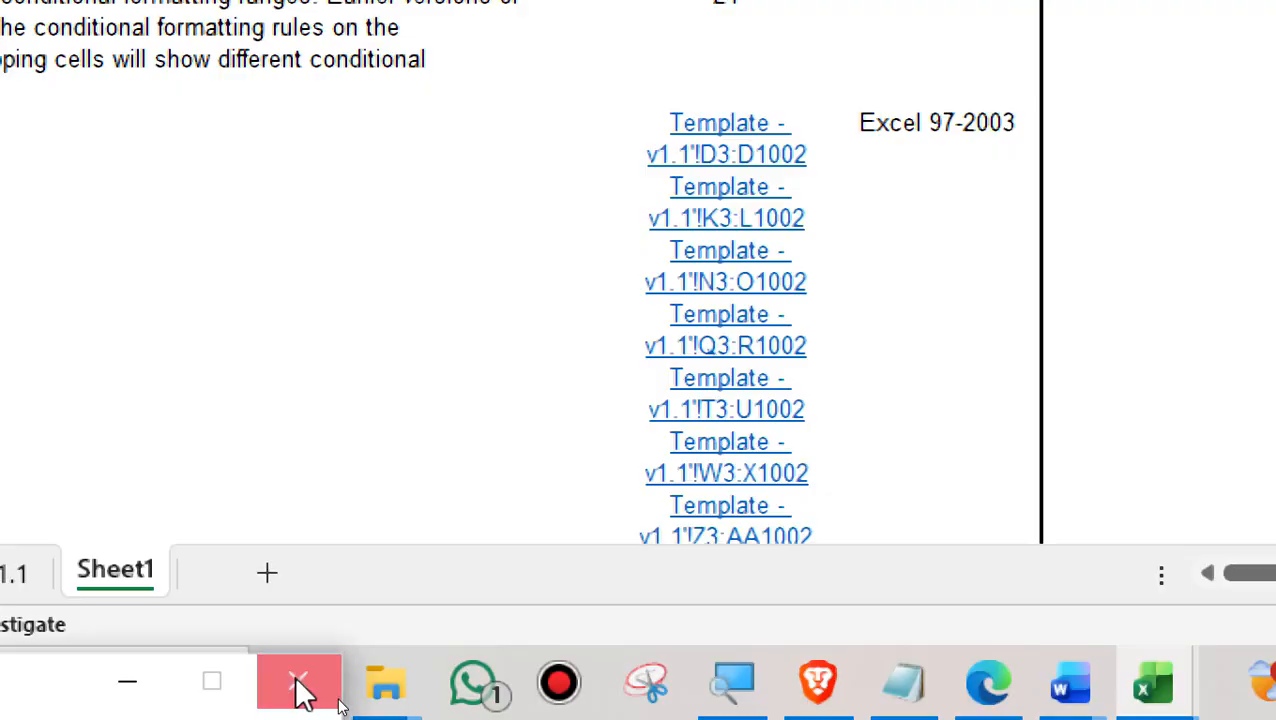
click(298, 684)
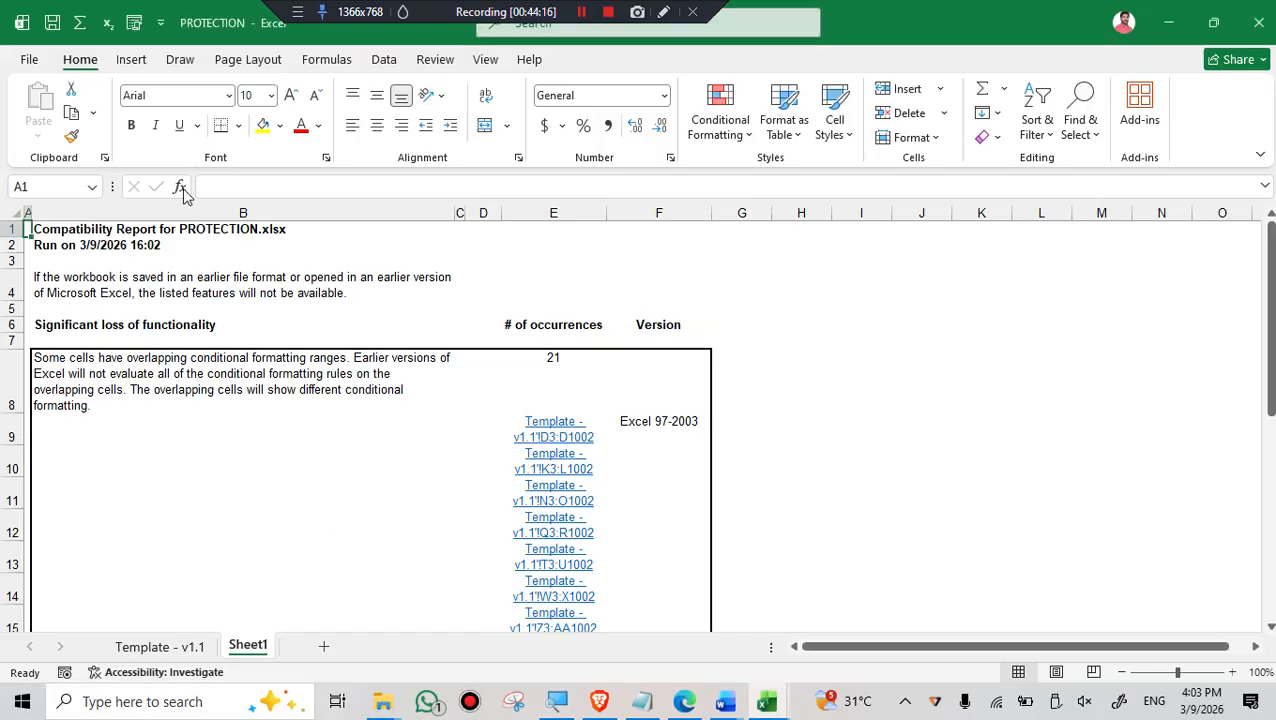
- Start saving a copy of the workbook in Downloads and set its file type to Excel 97-2003 Workbook
click(29, 59)
click(58, 346)
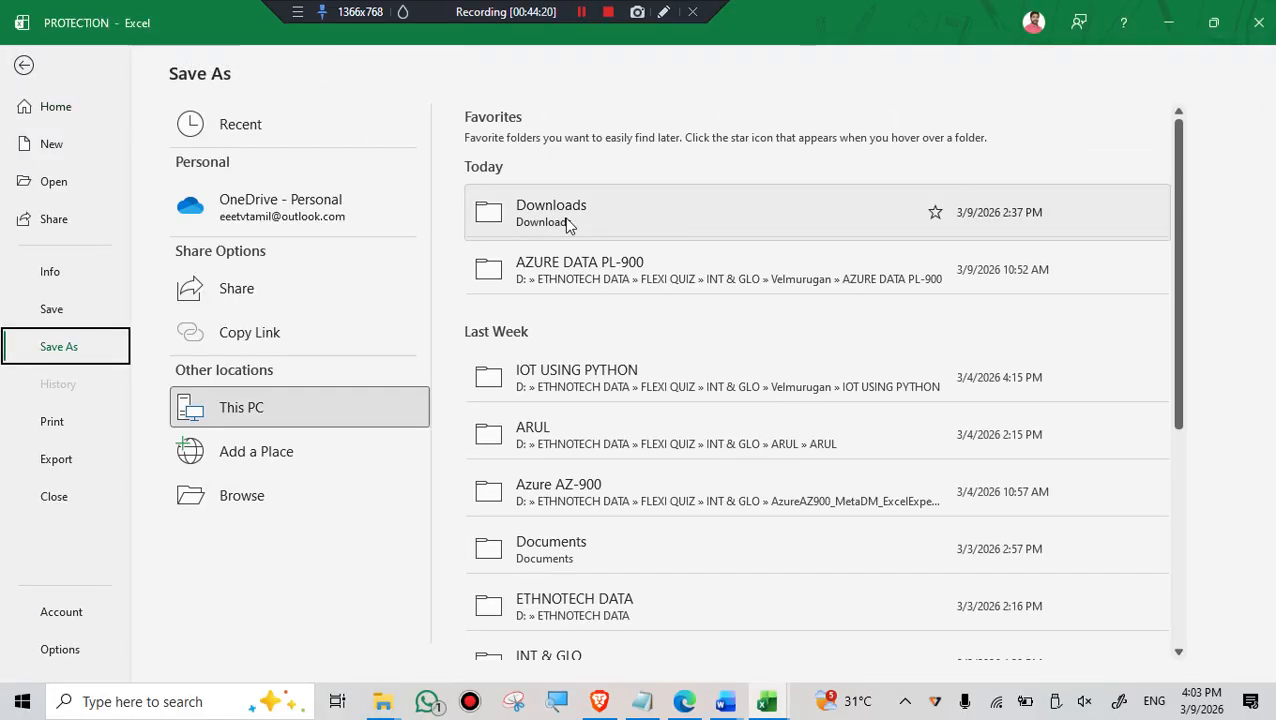
click(567, 224)
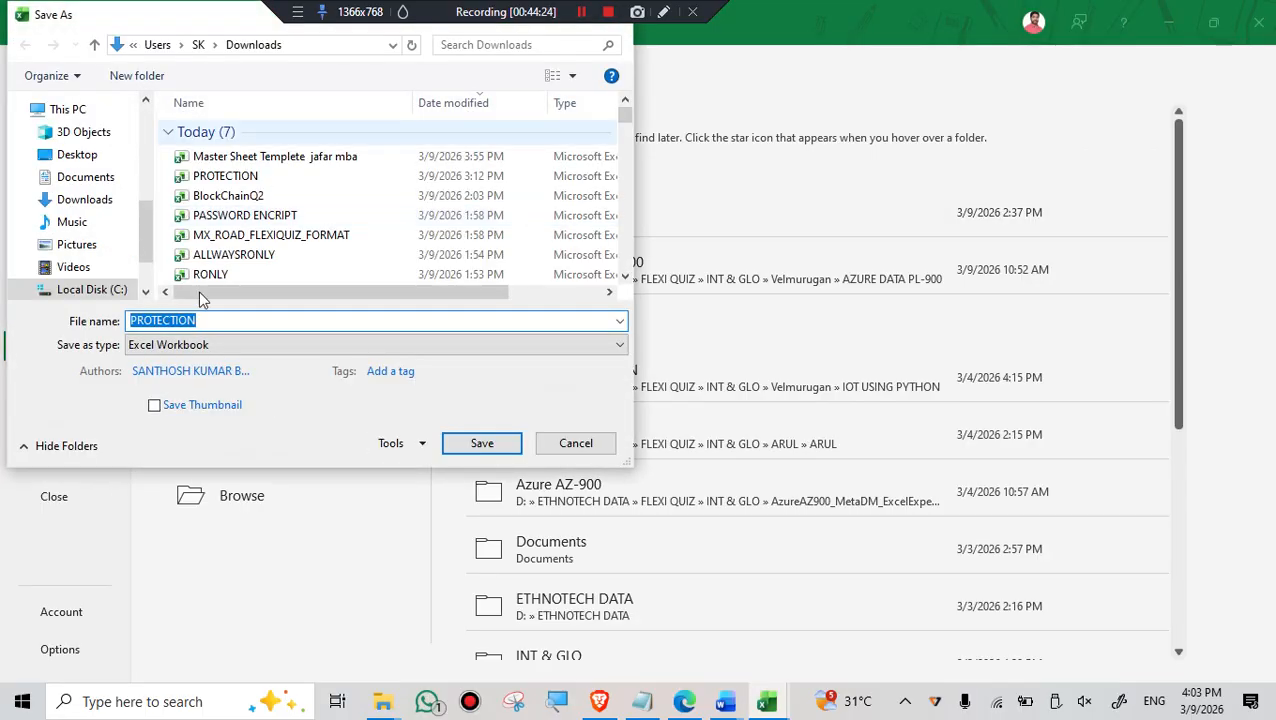
click(169, 345)
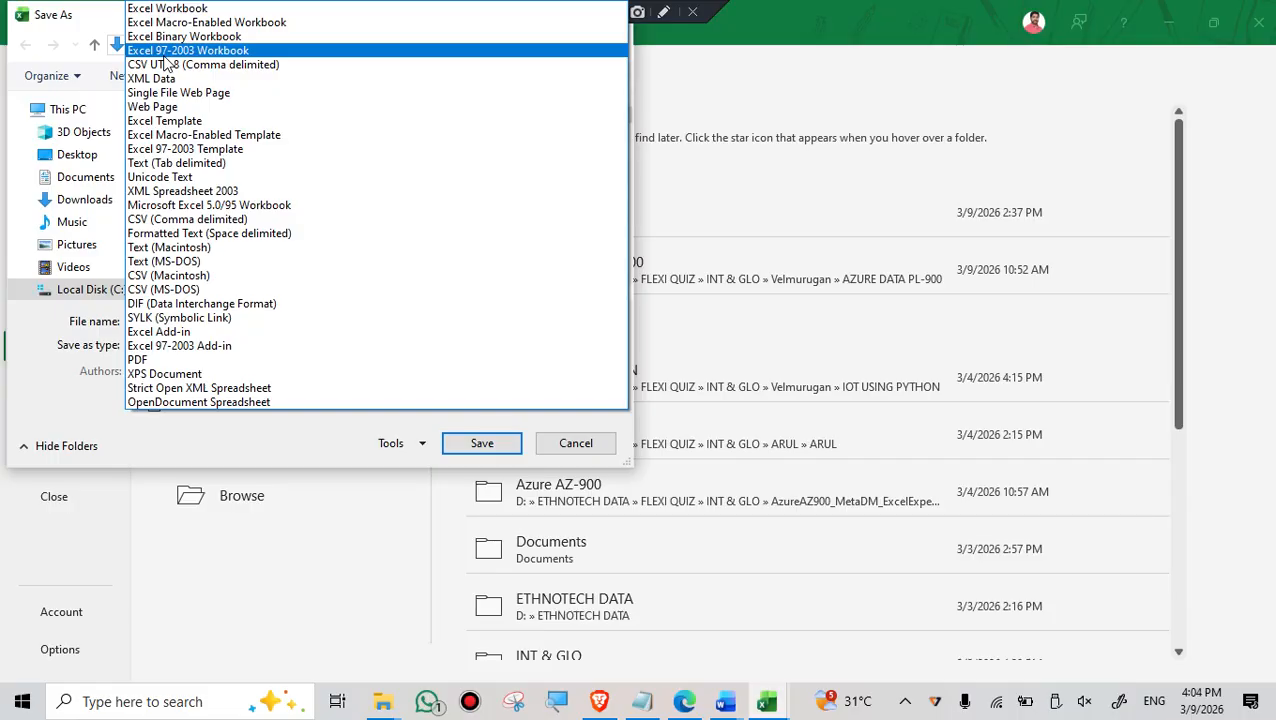
click(164, 56)
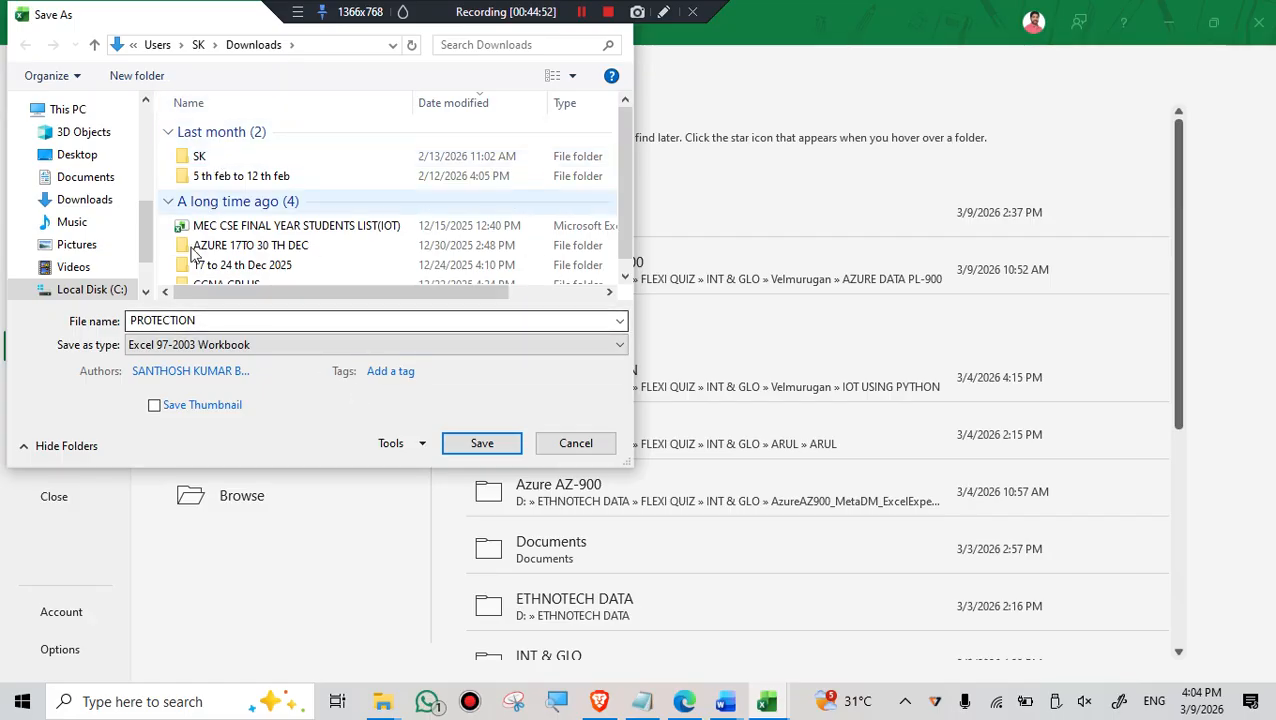
- Name the copy oldversion and save it
double_click(212, 319)
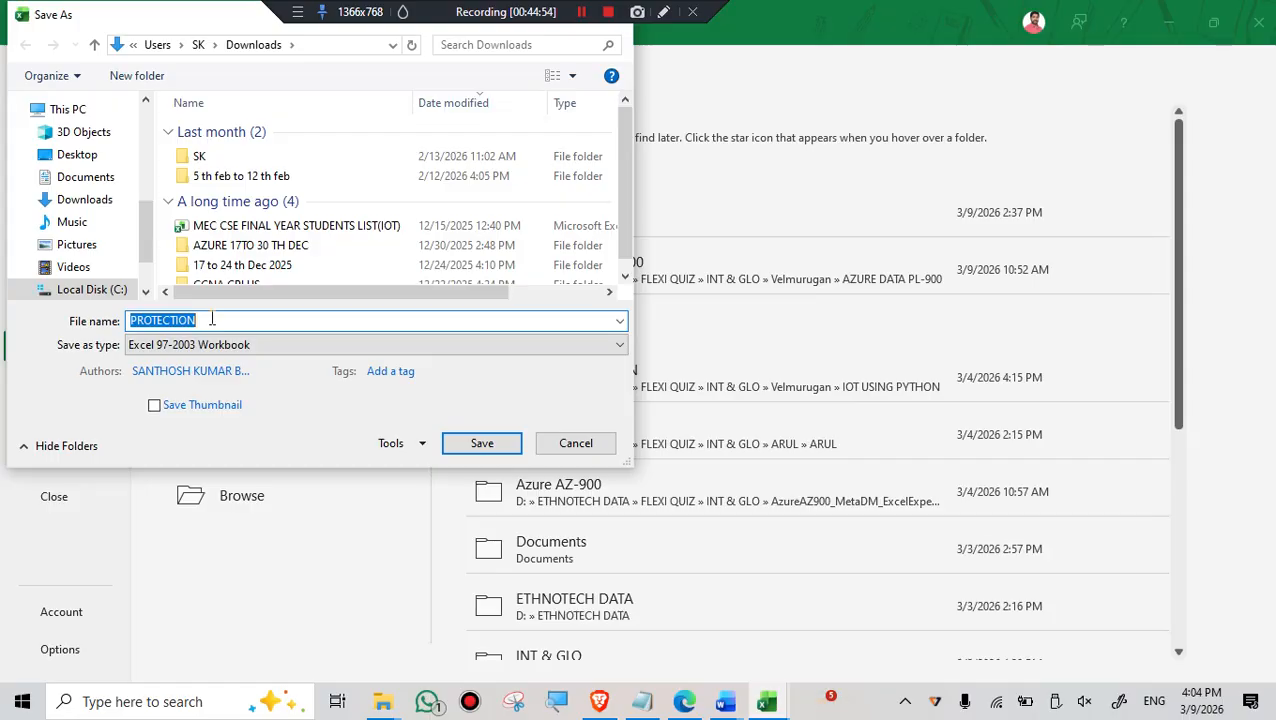
text(oldversion)
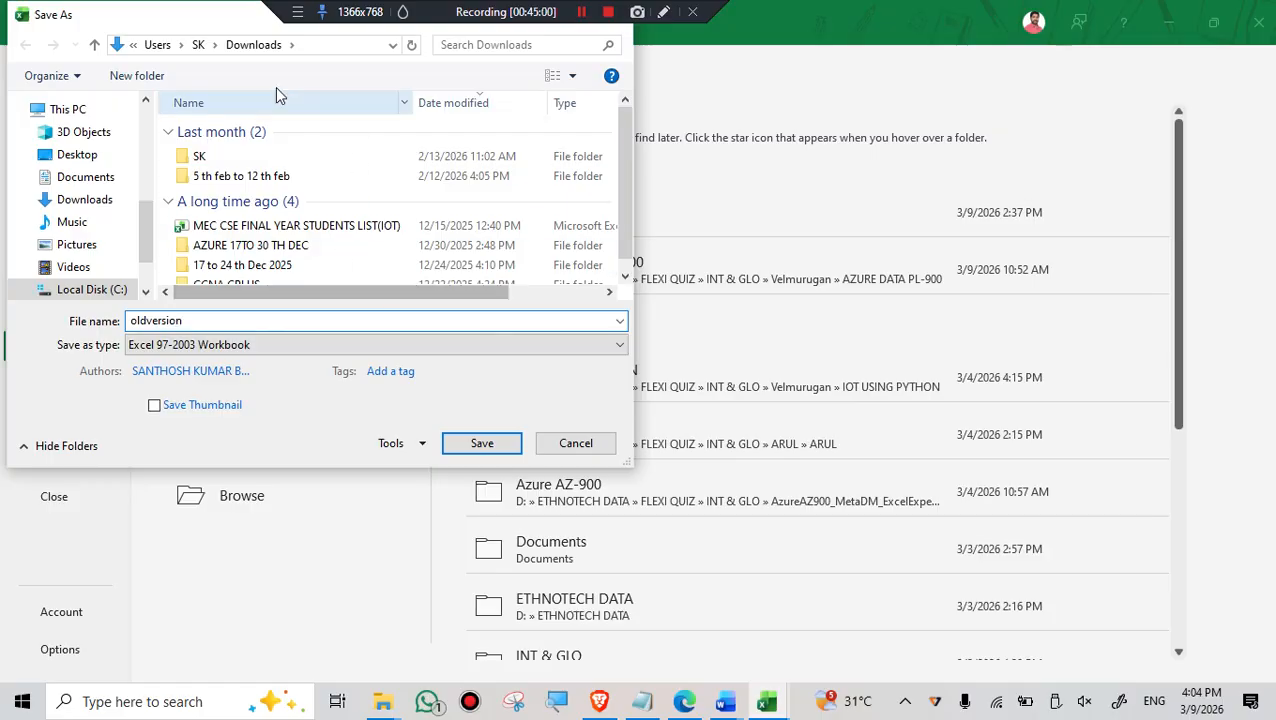
click(482, 444)
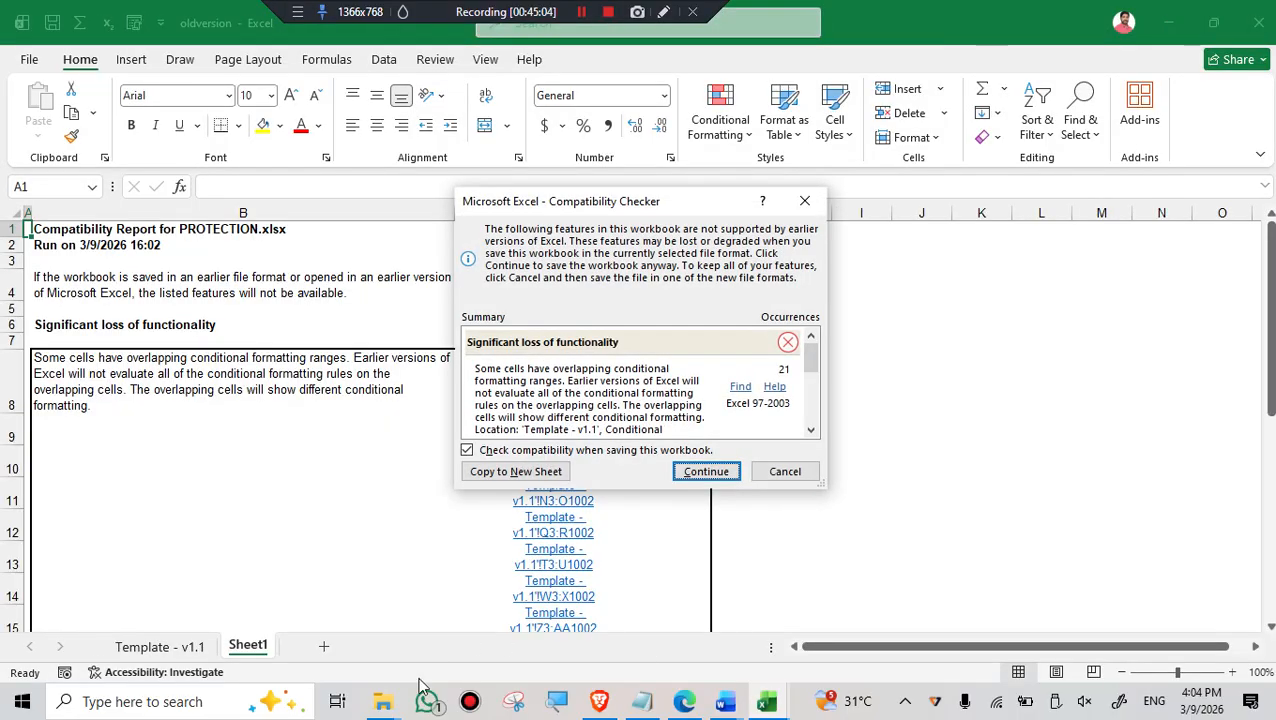
- Switch to the File Explorer window with the master search results and open the Downloads folder
click(383, 701)
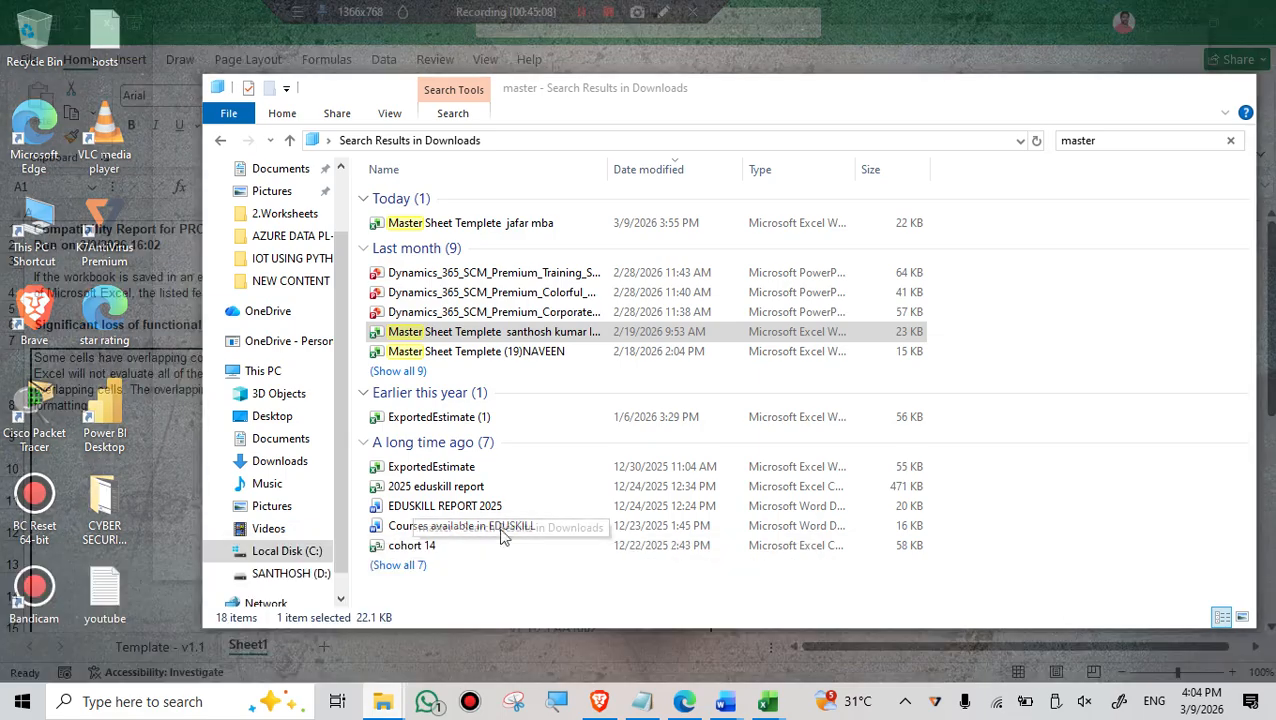
click(533, 634)
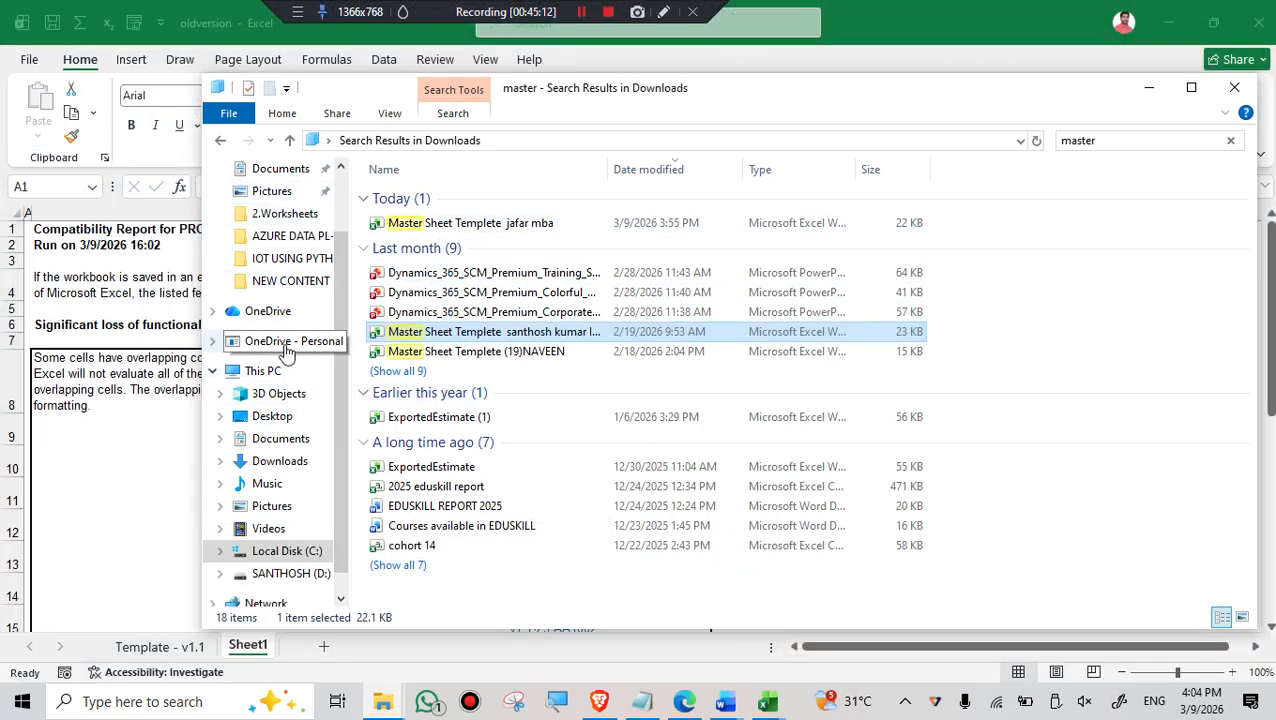
scroll(287, 352, up, 2)
click(279, 229)
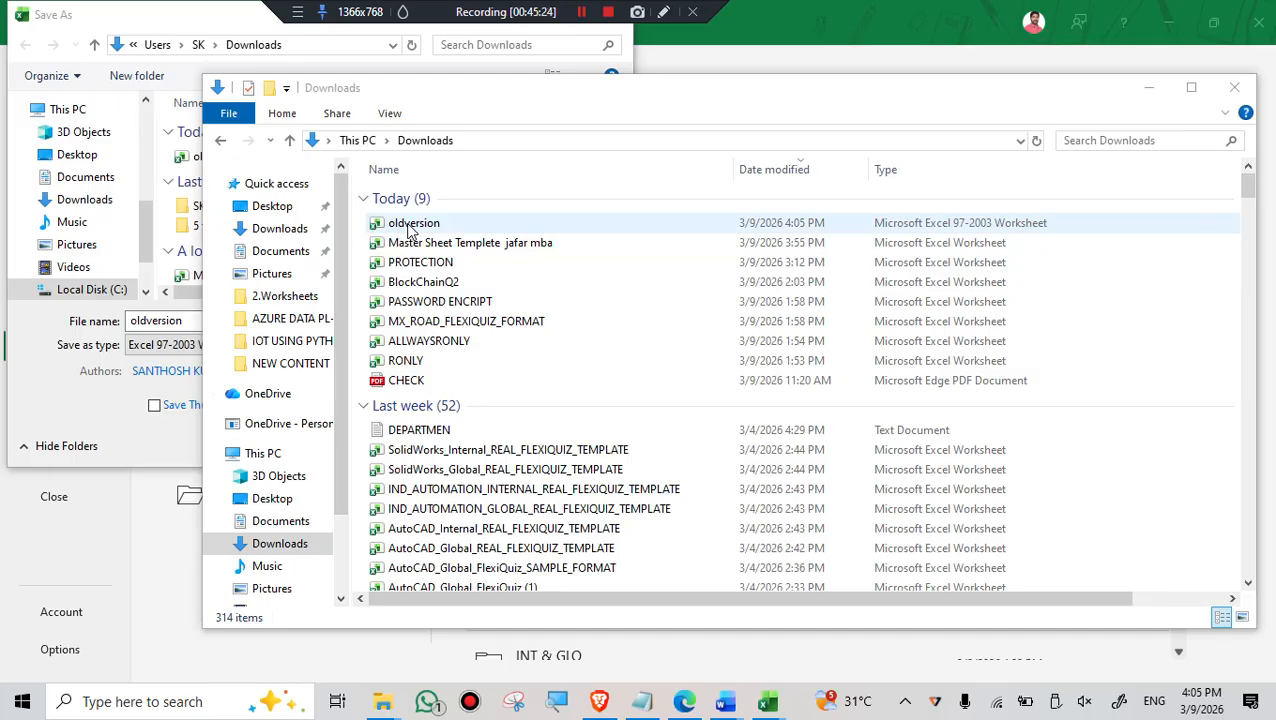
- Open the properties of the oldversion file and look through its Details, Security and General information
right_click(413, 228)
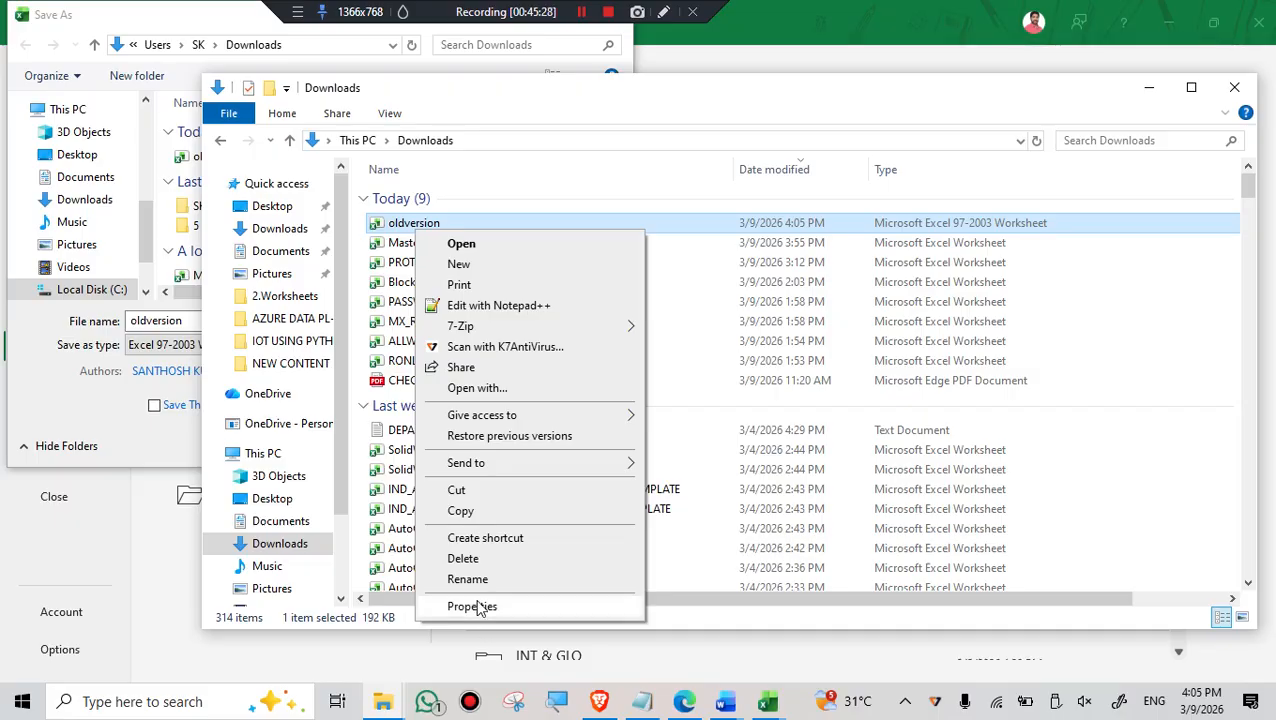
click(474, 606)
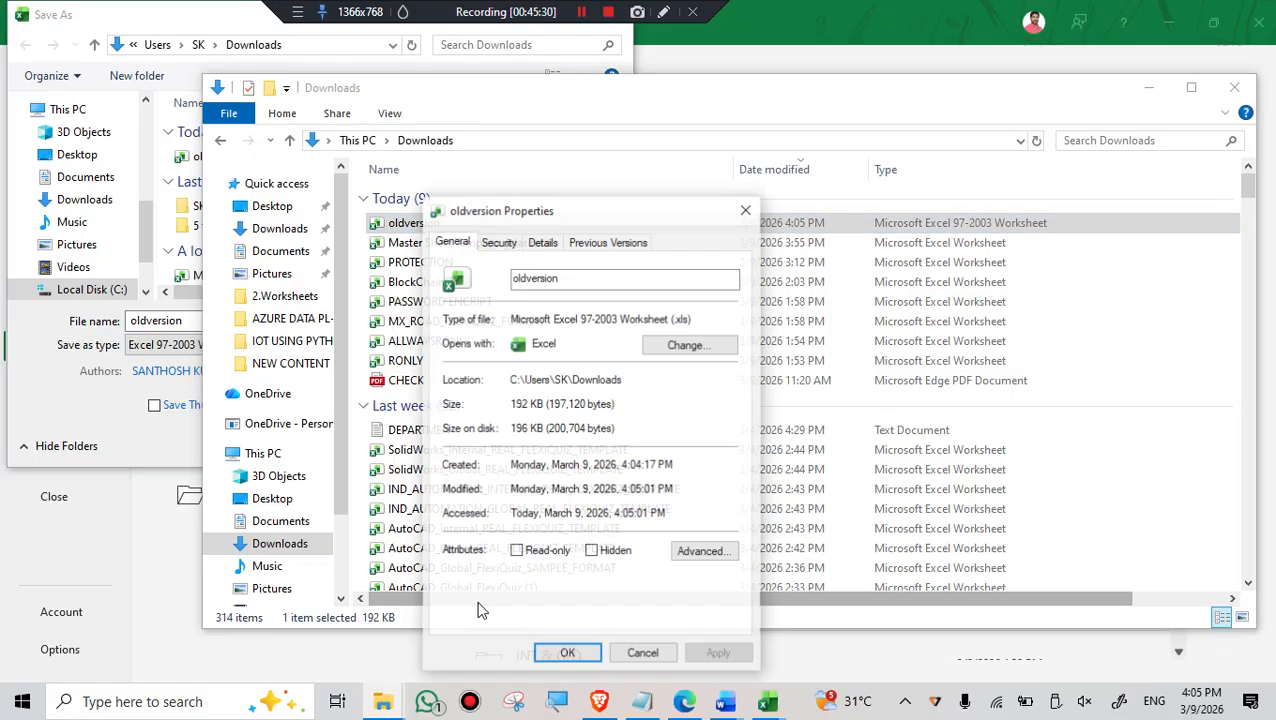
click(545, 246)
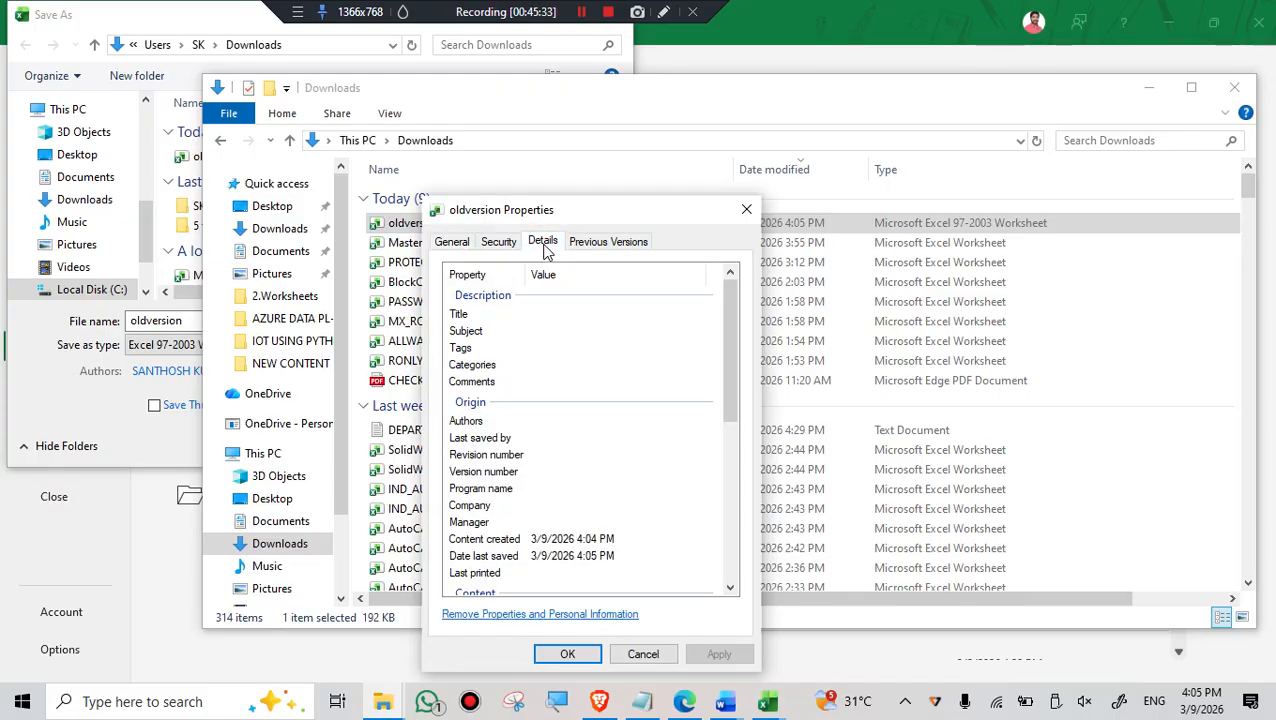
click(496, 246)
click(451, 244)
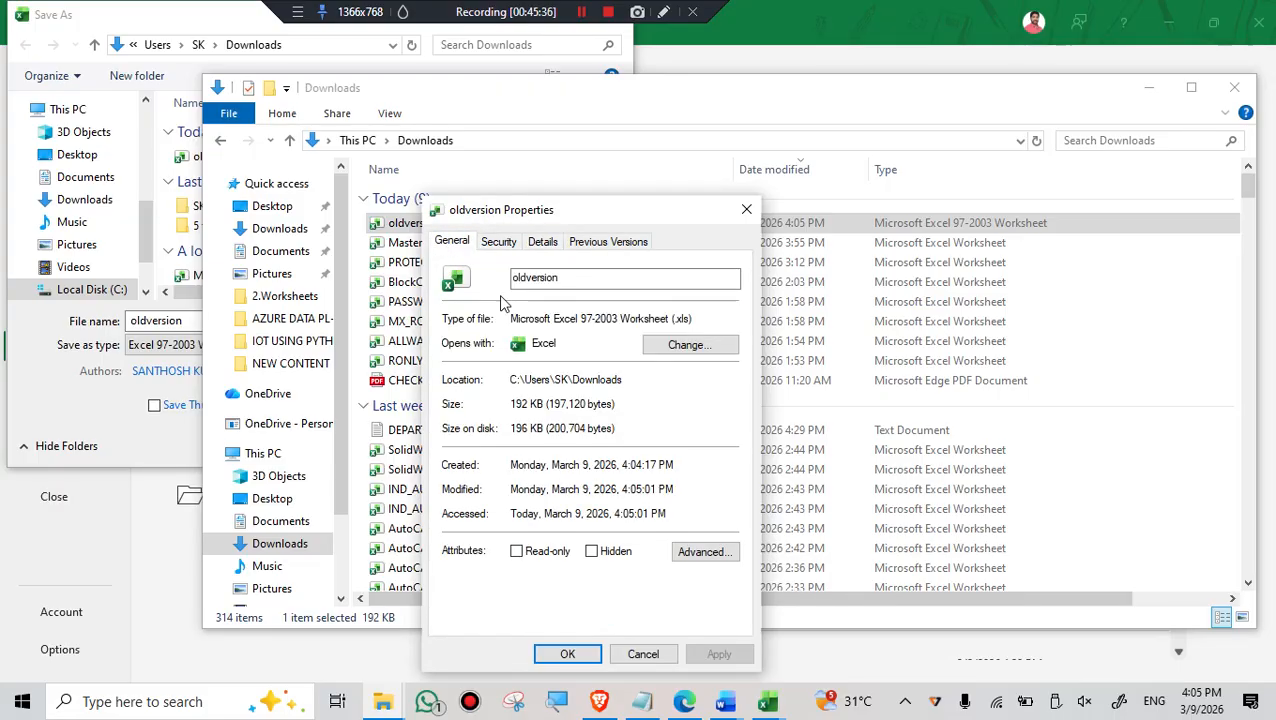
- Magnify and highlight the file type entry in the oldversion properties, then close the properties and put the folder window away
click(559, 705)
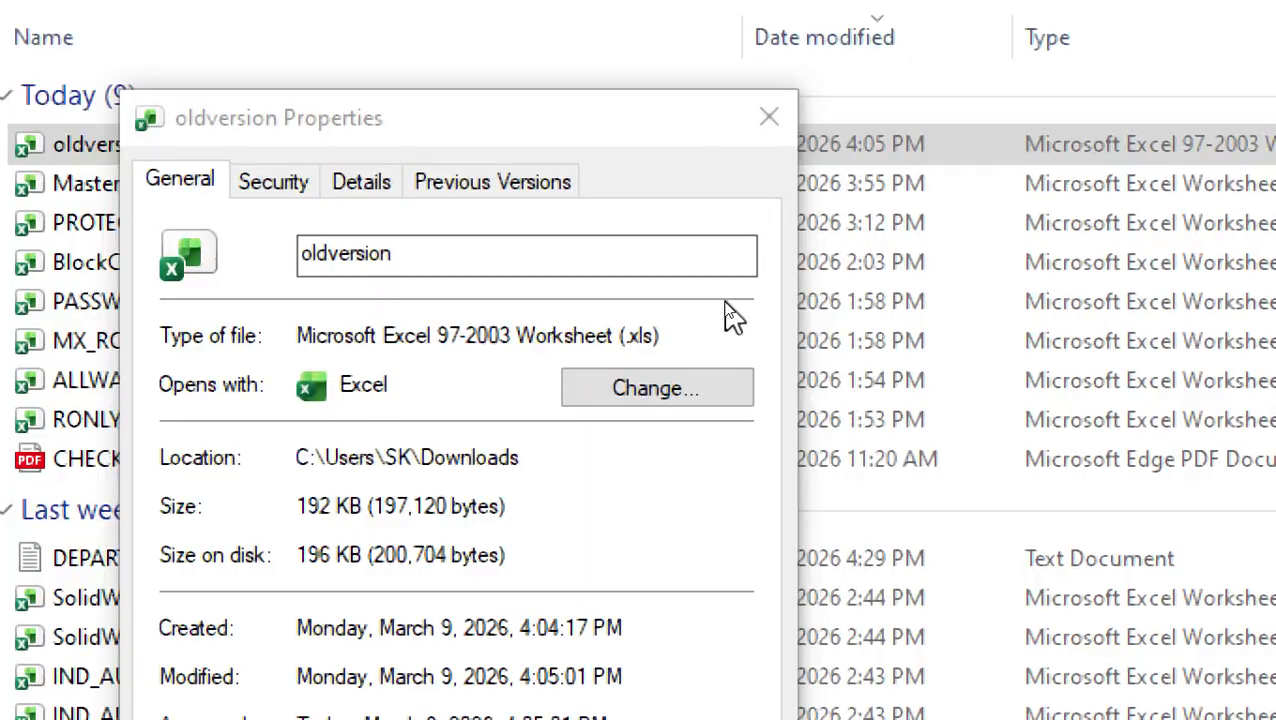
drag(620, 348, 729, 328)
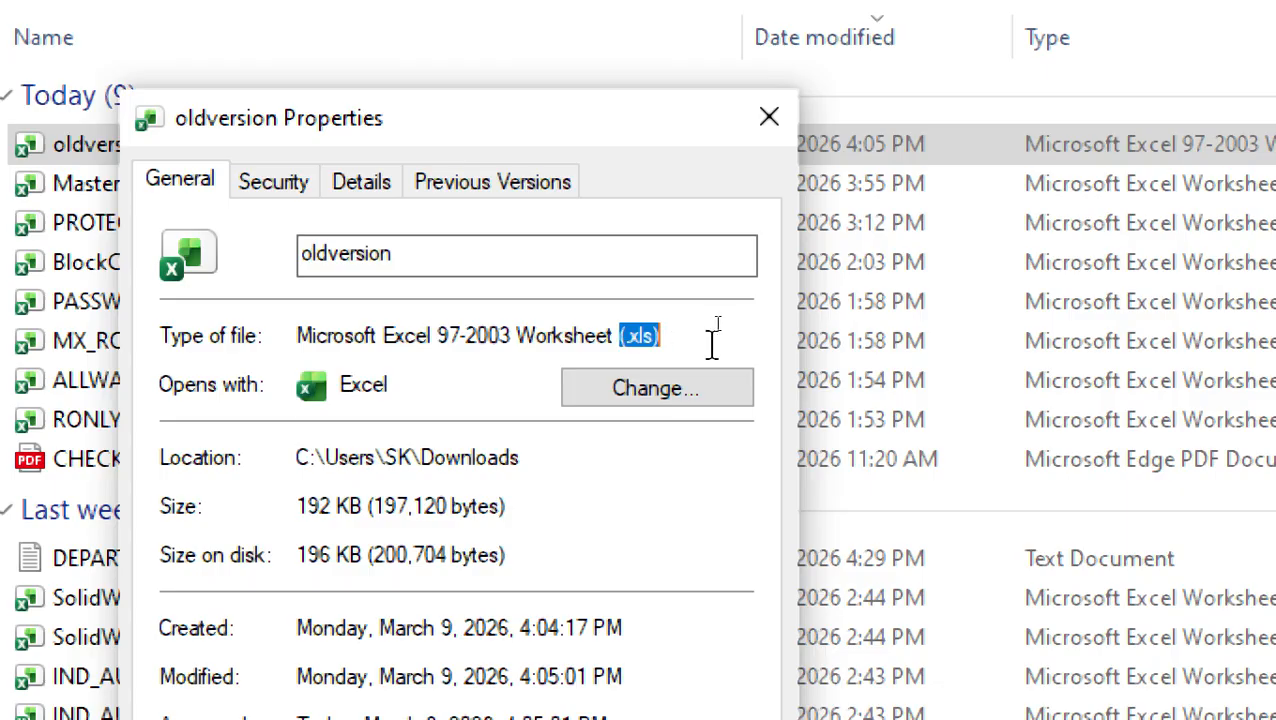
drag(736, 342, 94, 347)
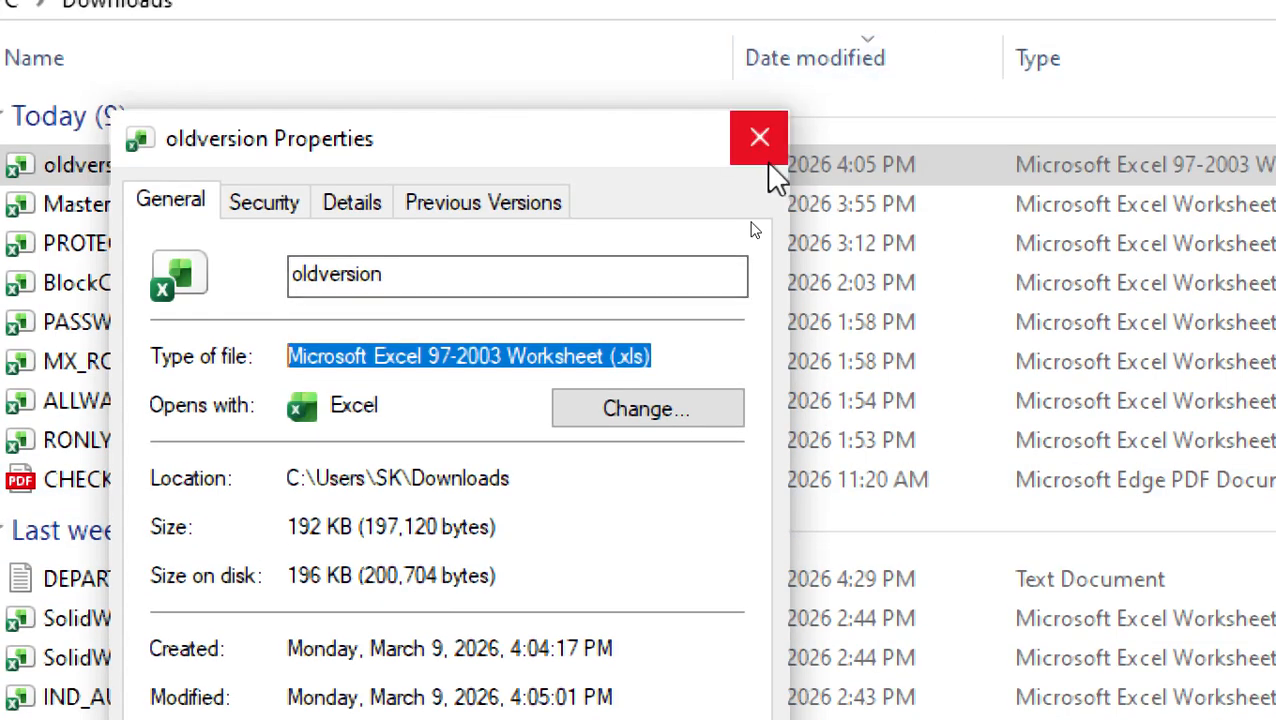
click(761, 125)
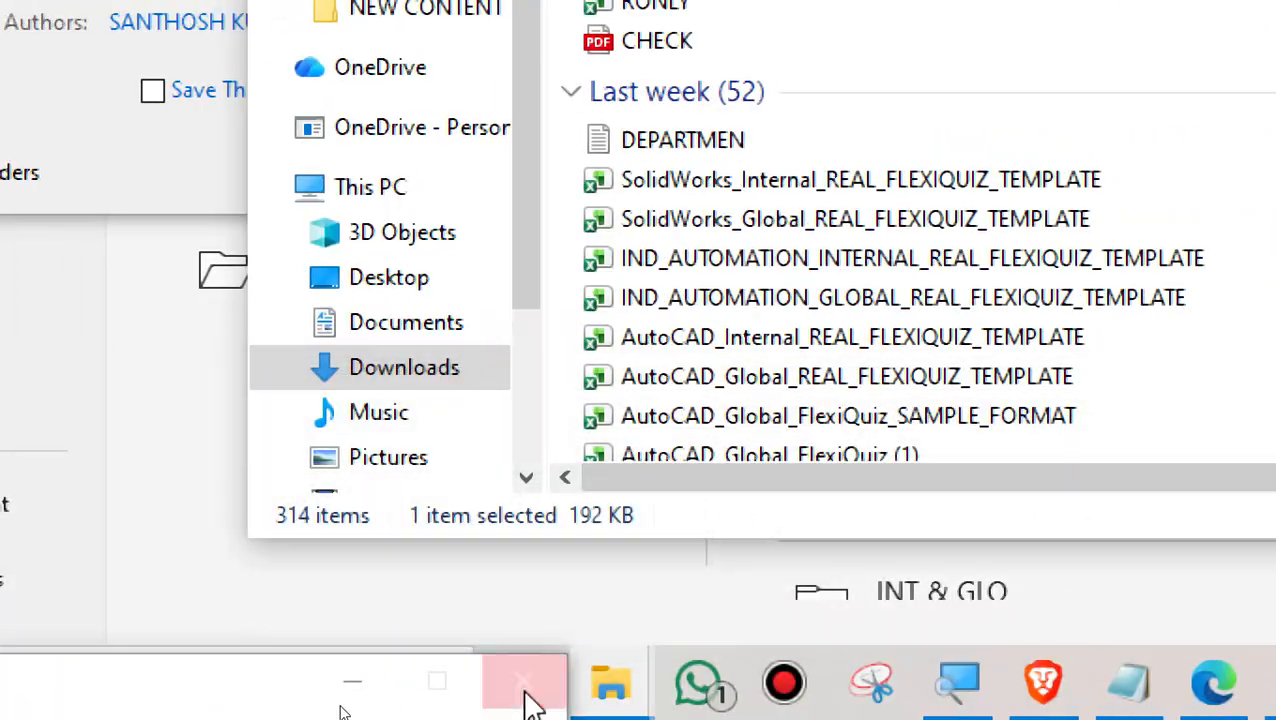
click(525, 690)
click(1153, 88)
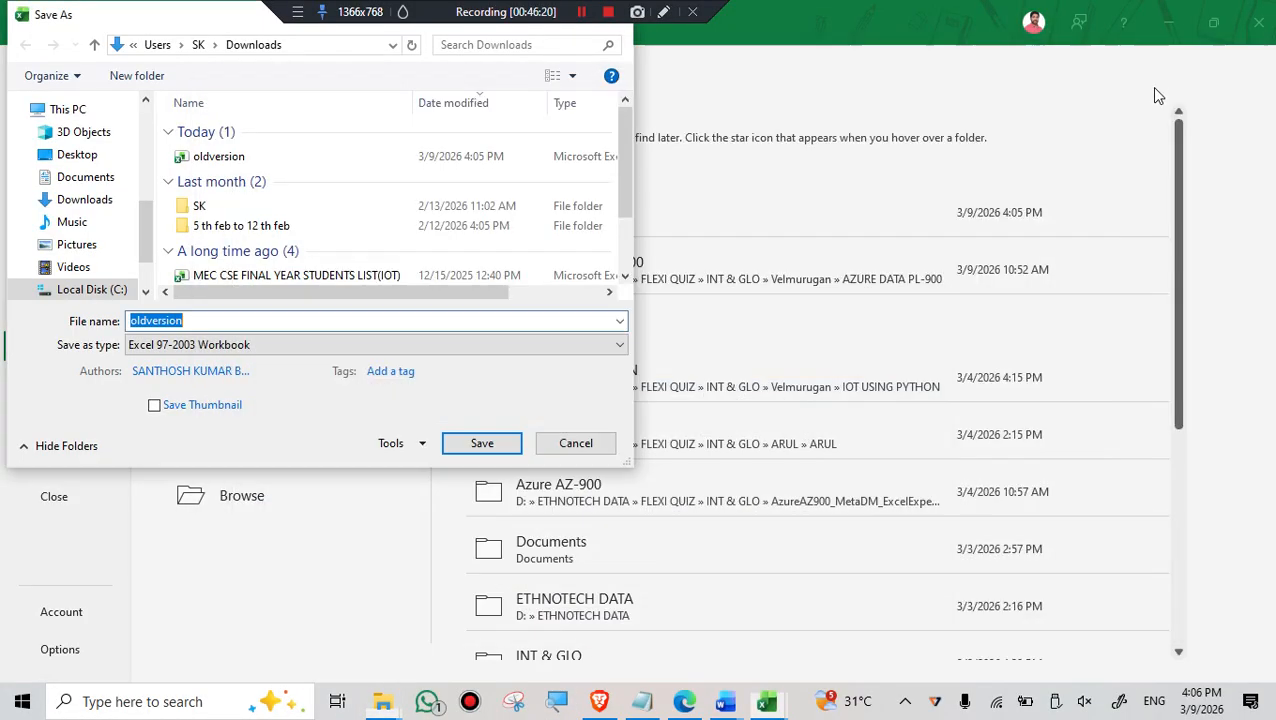
- Cancel the open Save As dialog and review the Info page of oldversion, including its Check for Issues options
click(590, 447)
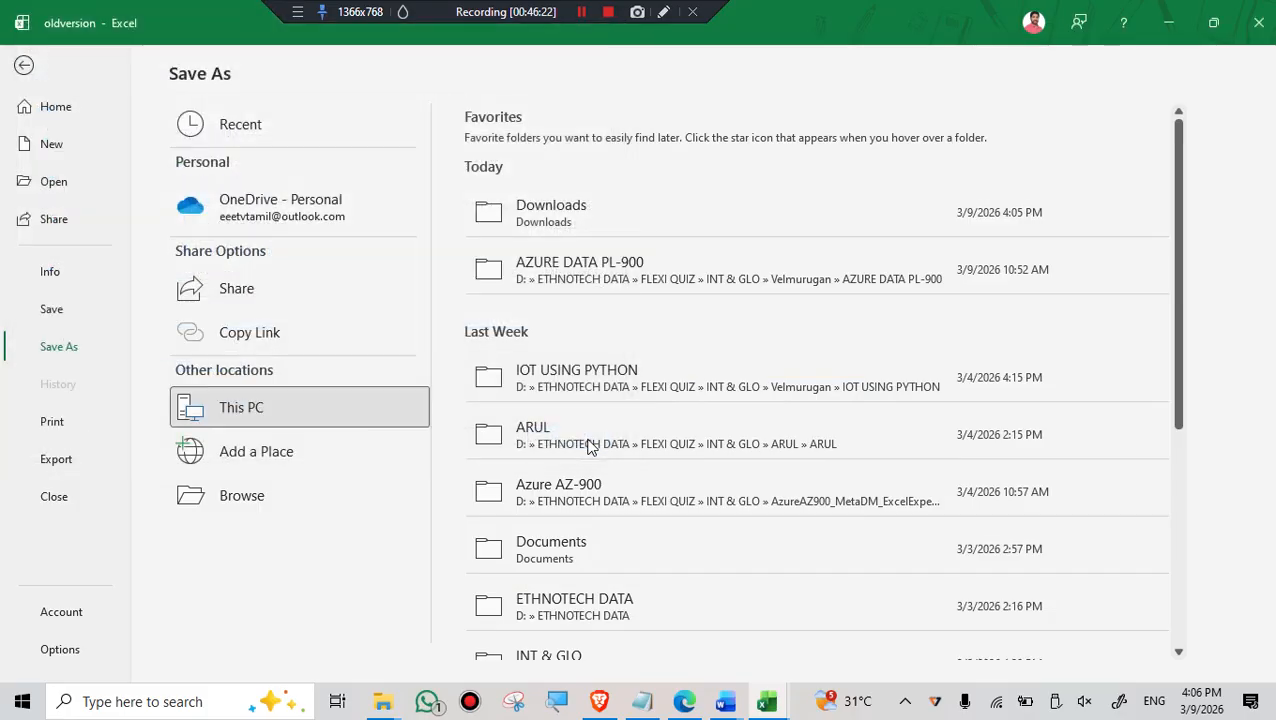
click(55, 279)
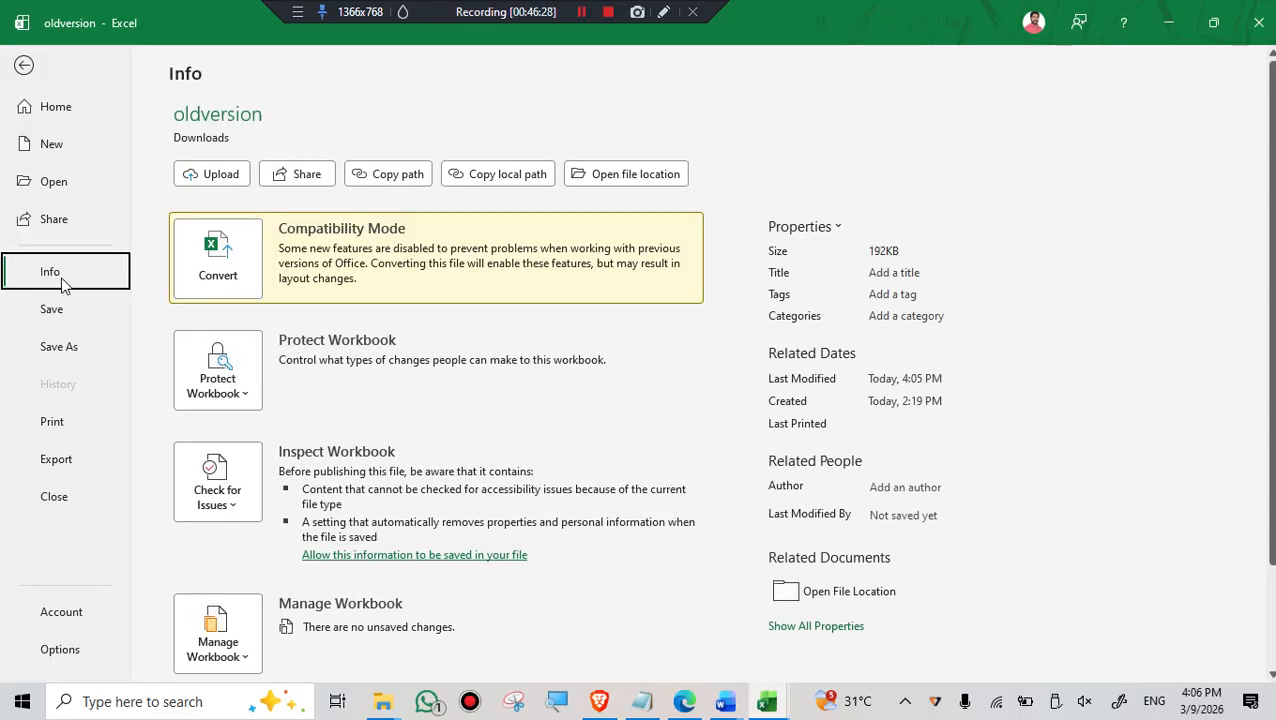
scroll(262, 423, down, 2)
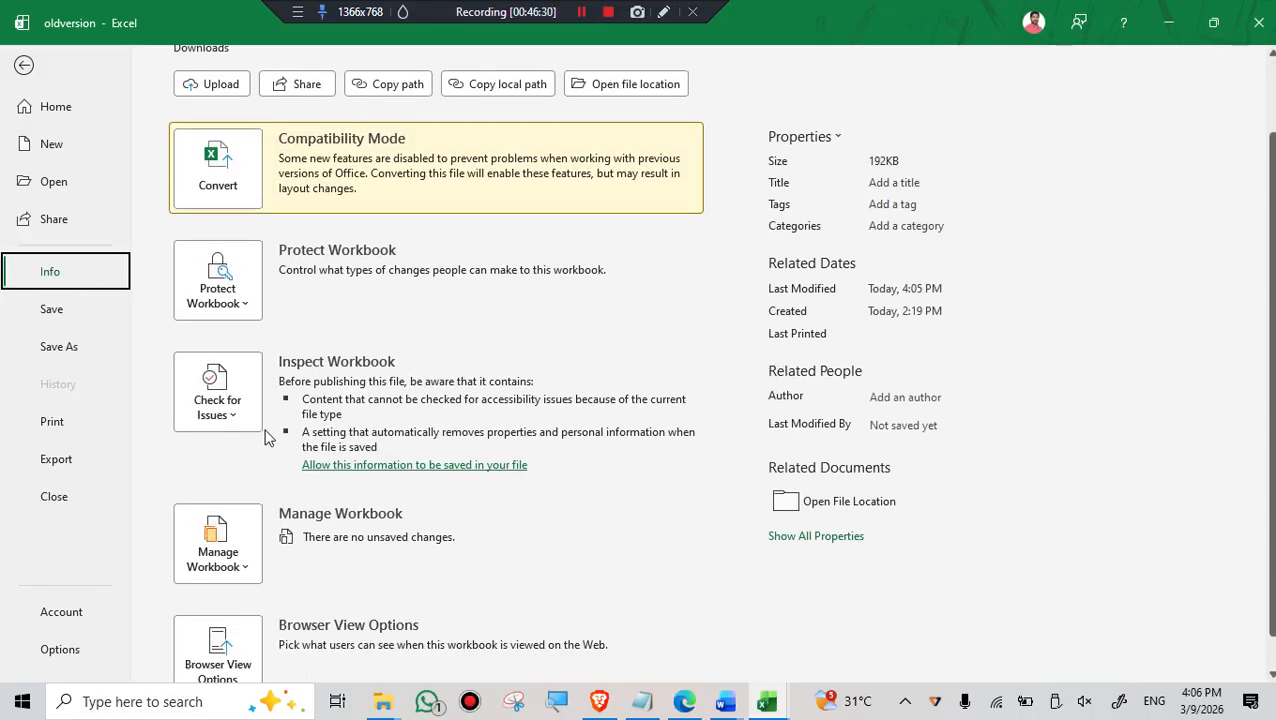
scroll(265, 430, up, 1)
scroll(265, 425, up, 1)
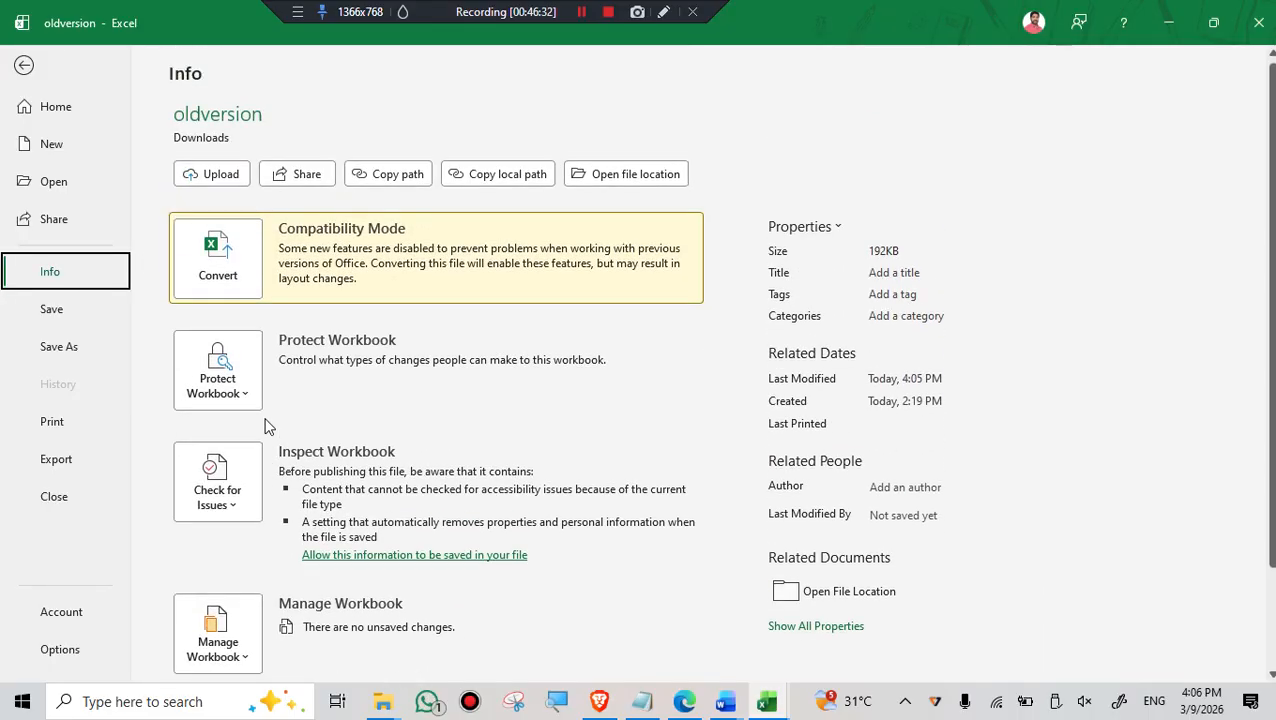
click(239, 498)
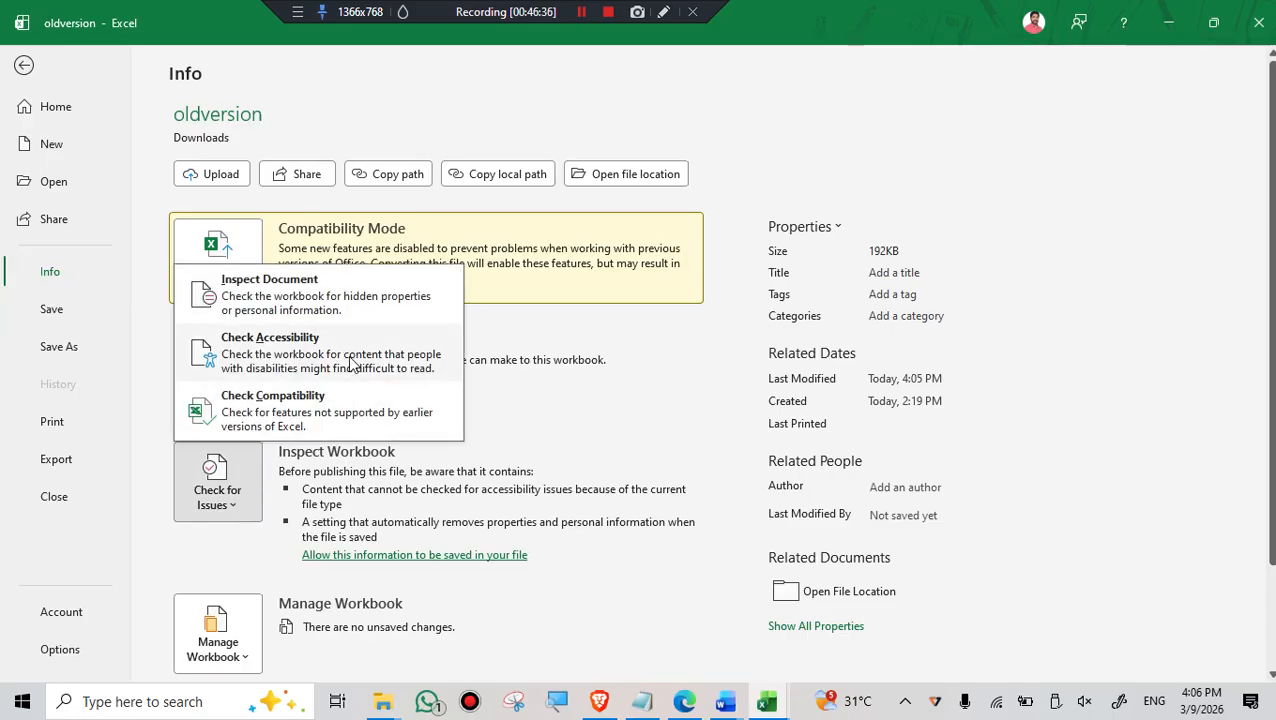
scroll(265, 570, down, 2)
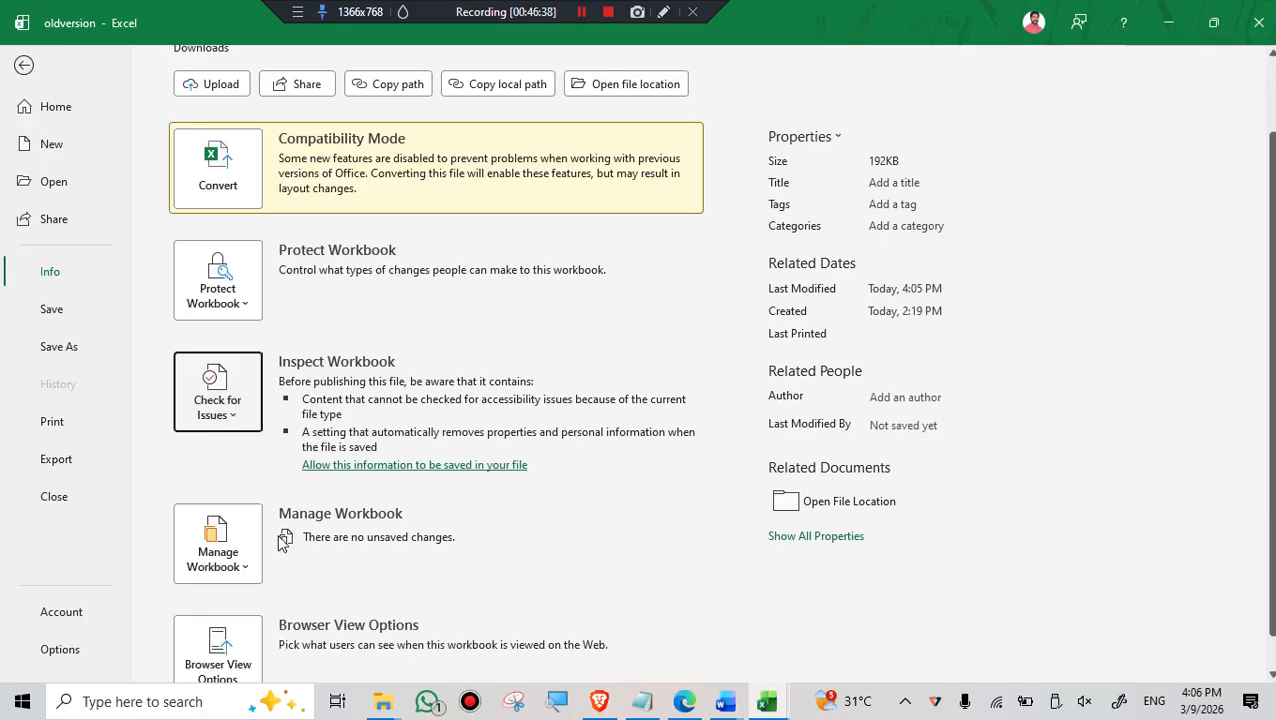
- Show the Manage Workbook options for oldversion, including Recover Unsaved Workbooks
click(246, 566)
scroll(342, 534, down, 1)
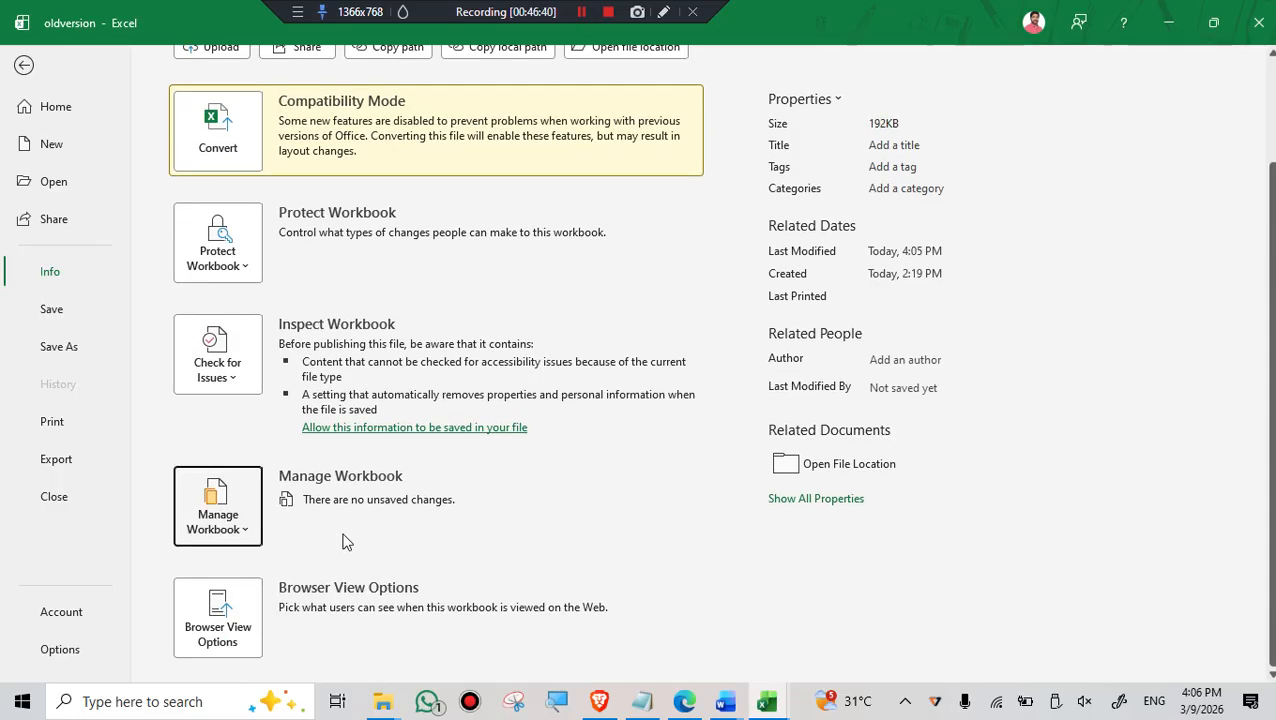
click(244, 533)
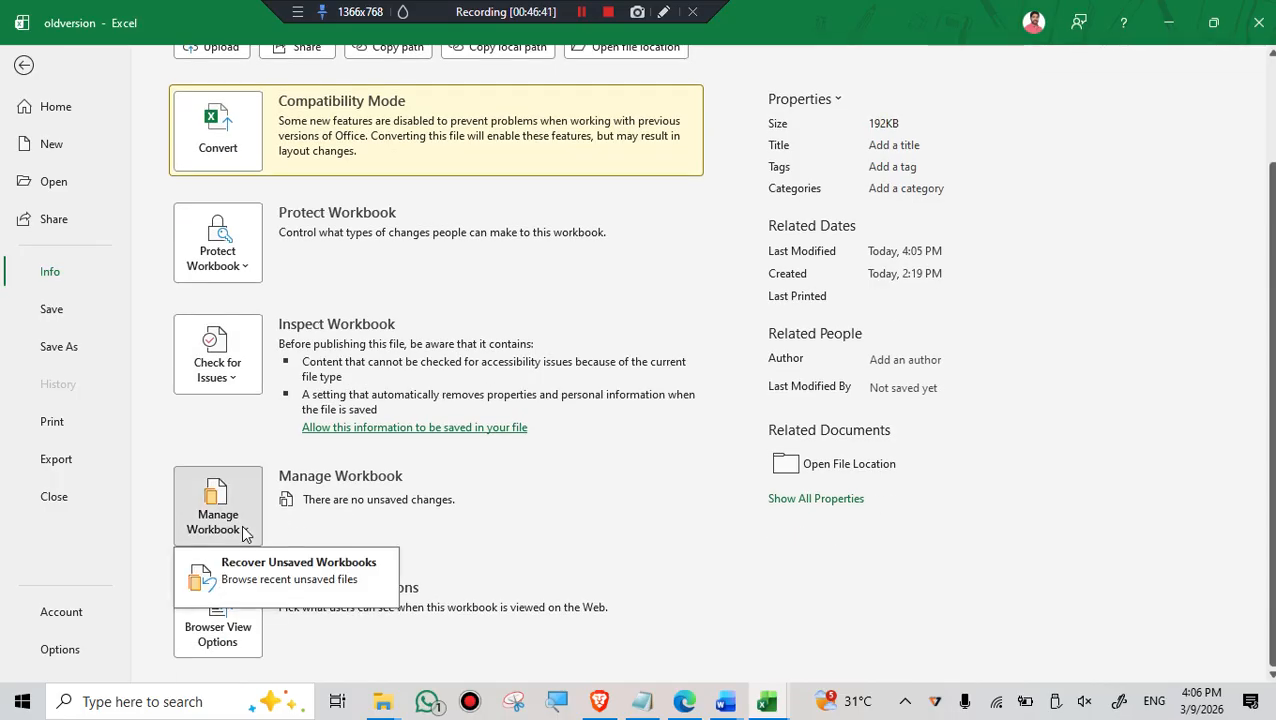
key(Escape)
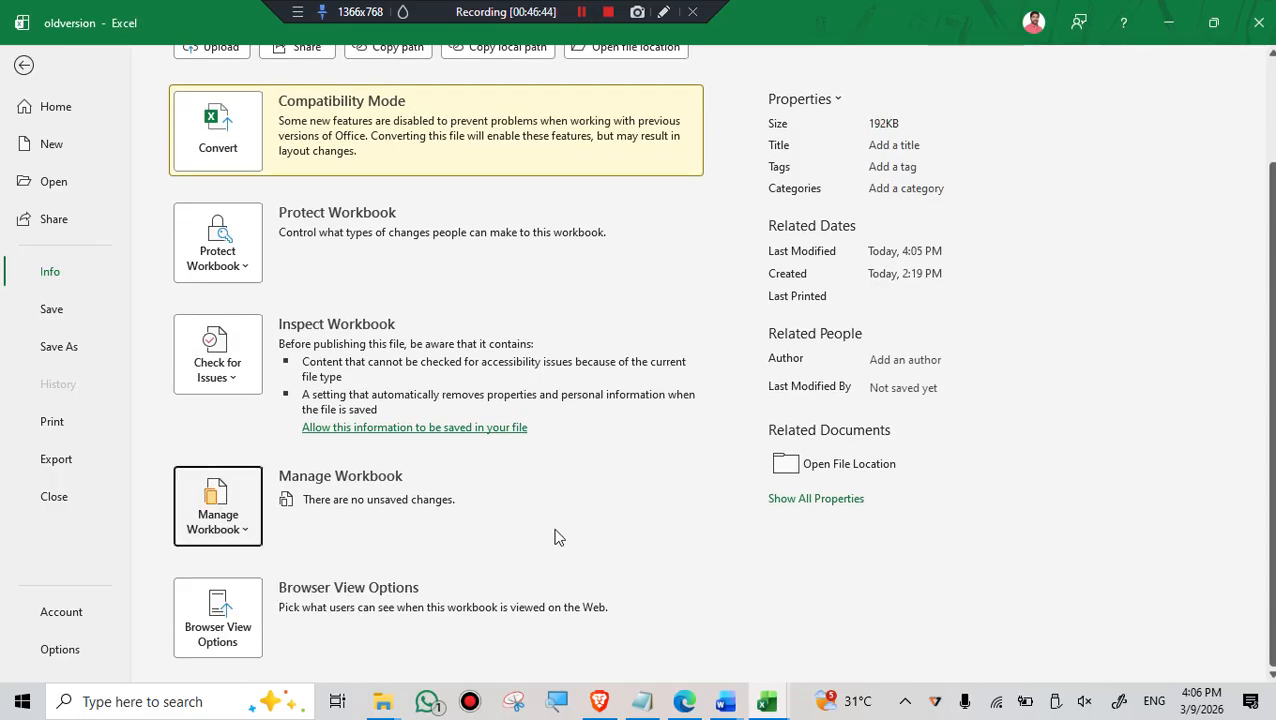
click(244, 526)
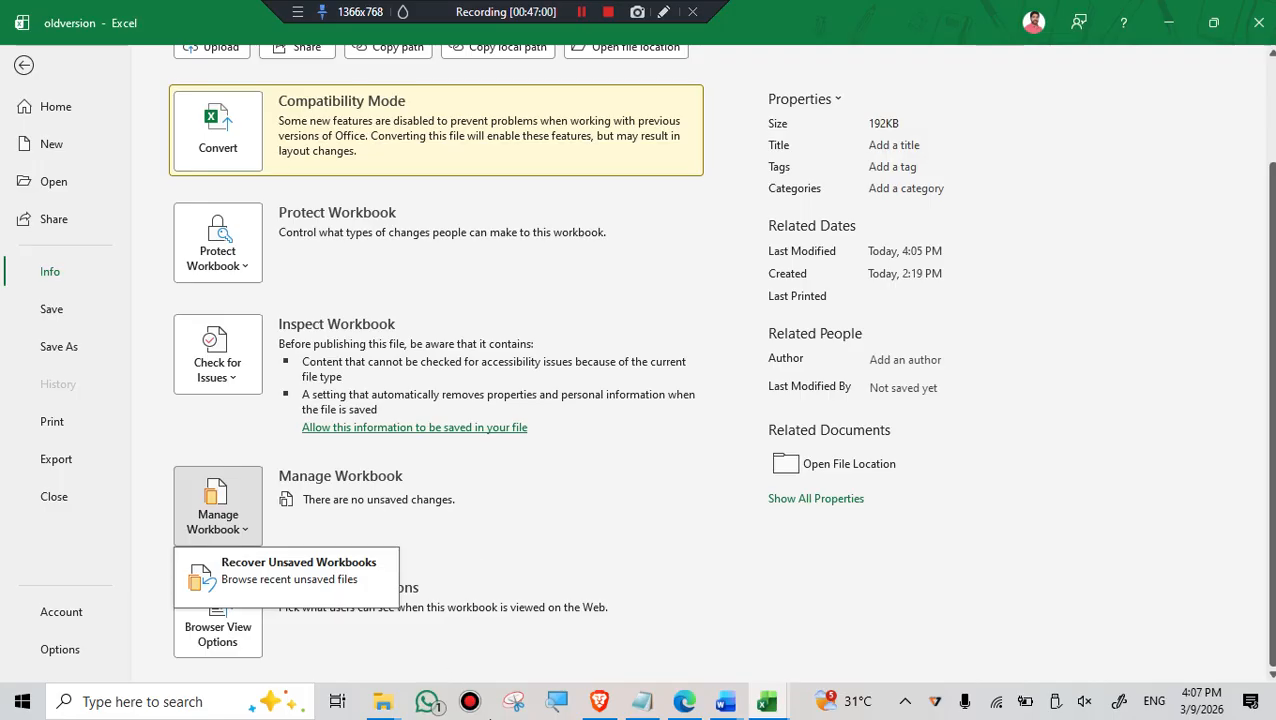
- Switch to the open Master Sheet Templete workbook, save it, and return to oldversion
click(767, 703)
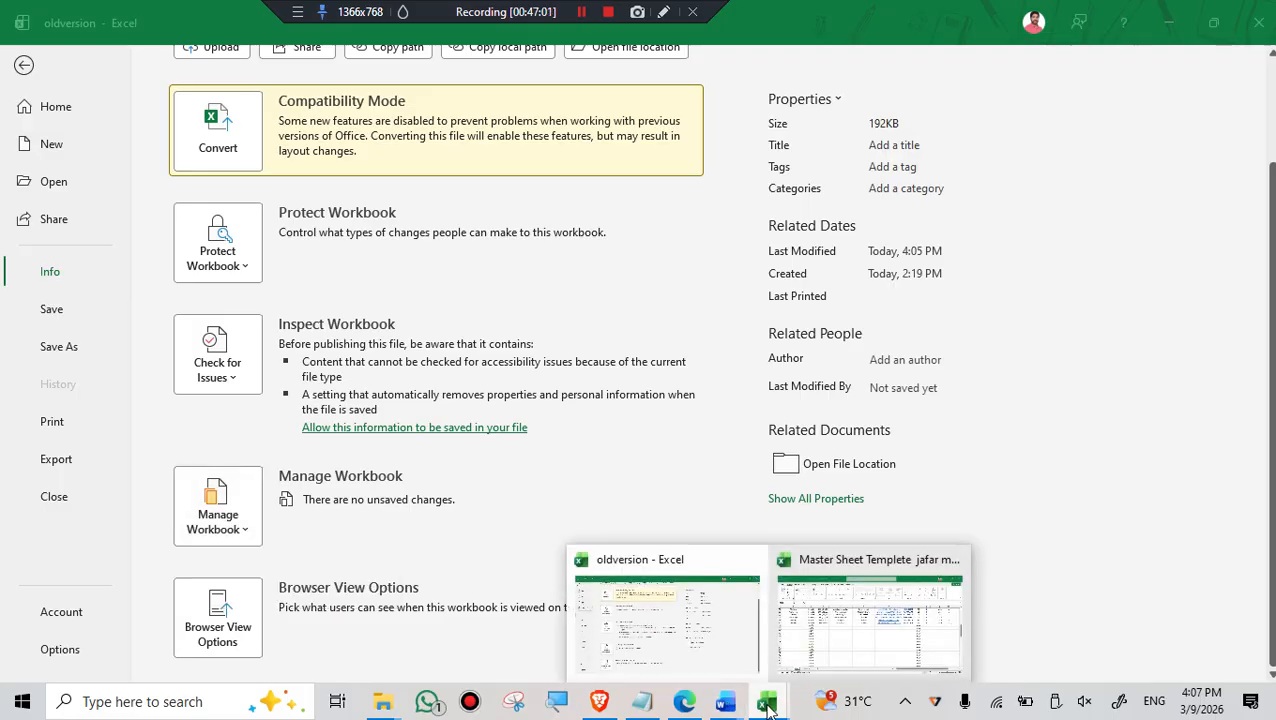
click(866, 645)
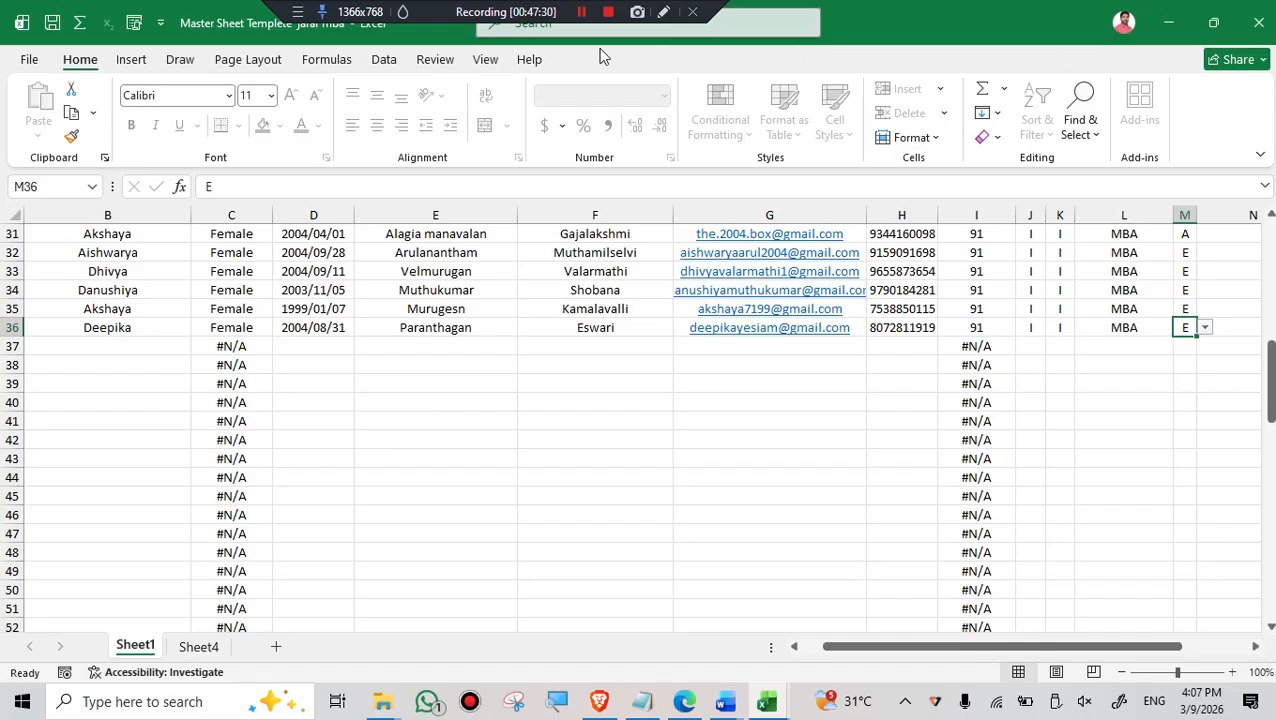
click(54, 32)
click(435, 365)
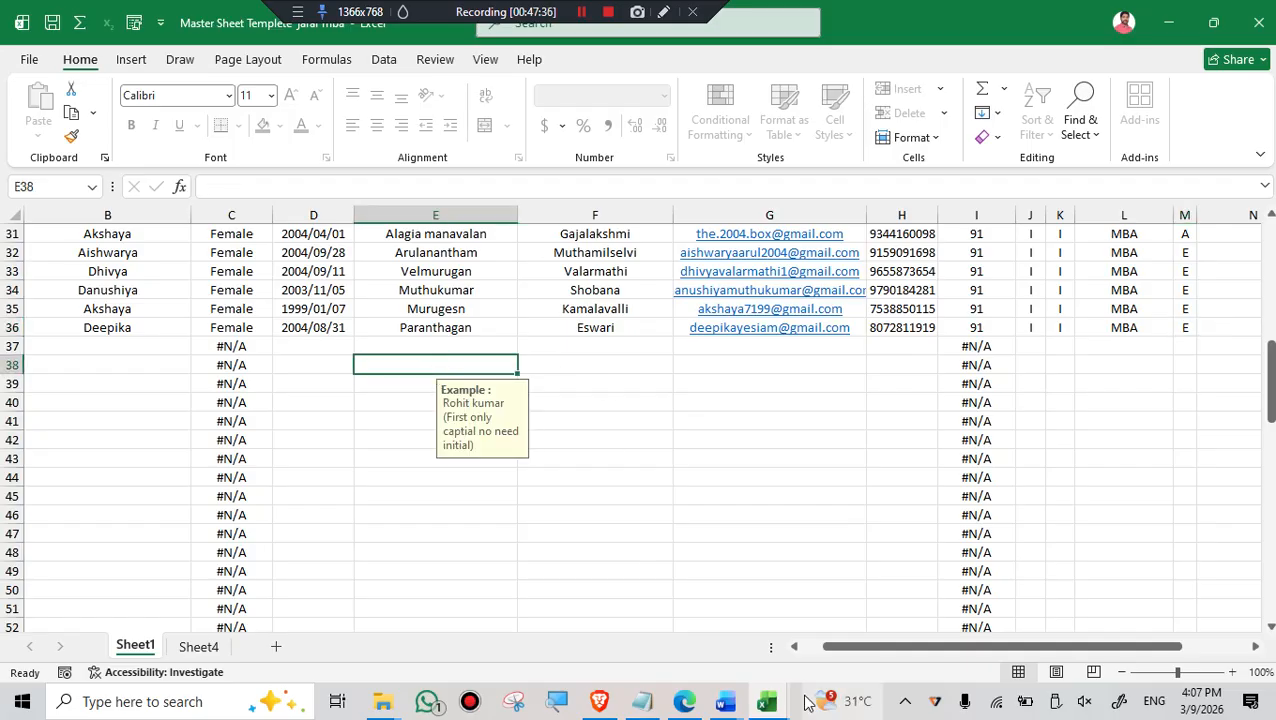
click(767, 701)
click(695, 630)
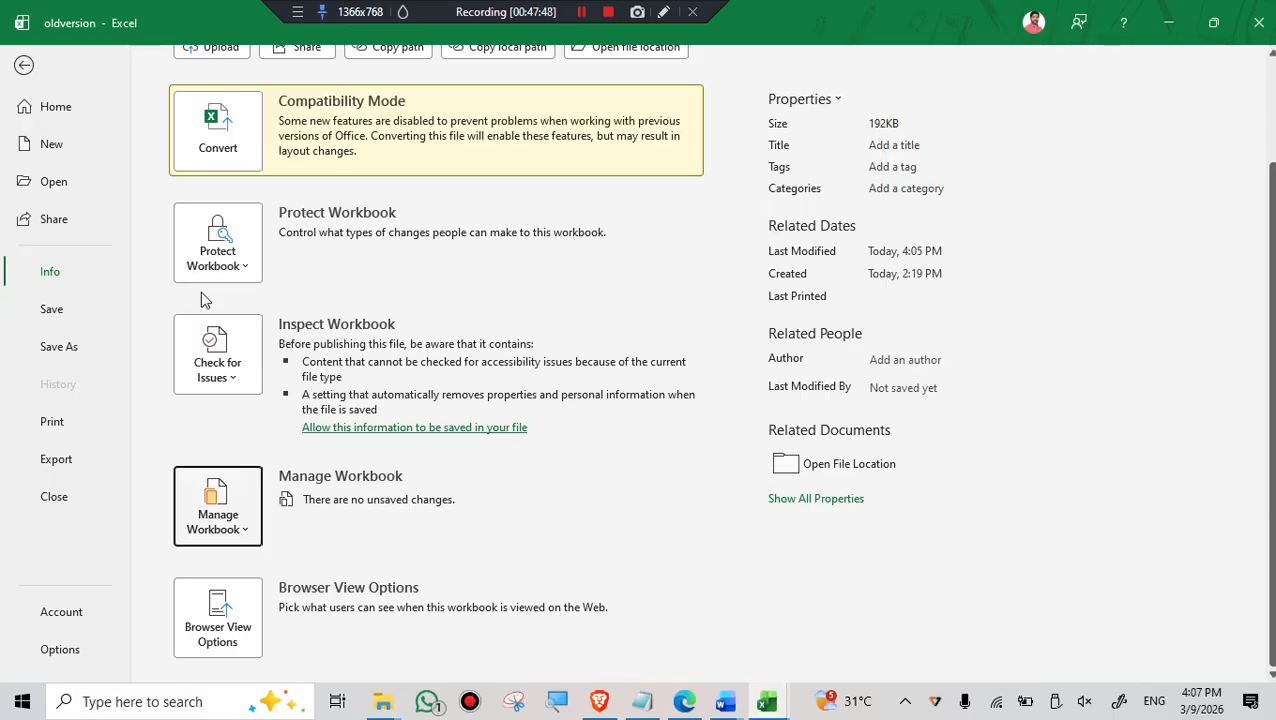
- Return to the Template - v1.1 sheet and enter gggggd in E8, ccccc in E10 and eeeee in E9
click(24, 66)
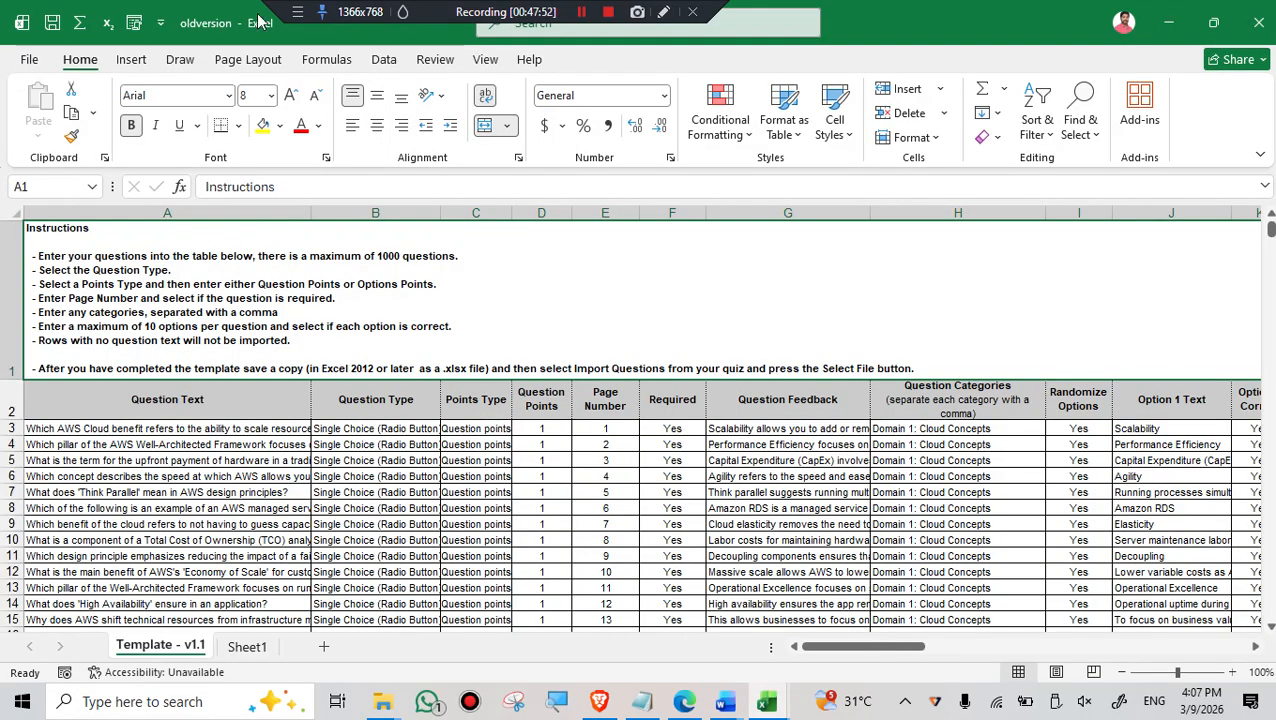
drag(576, 508, 568, 508)
text(gggggd)
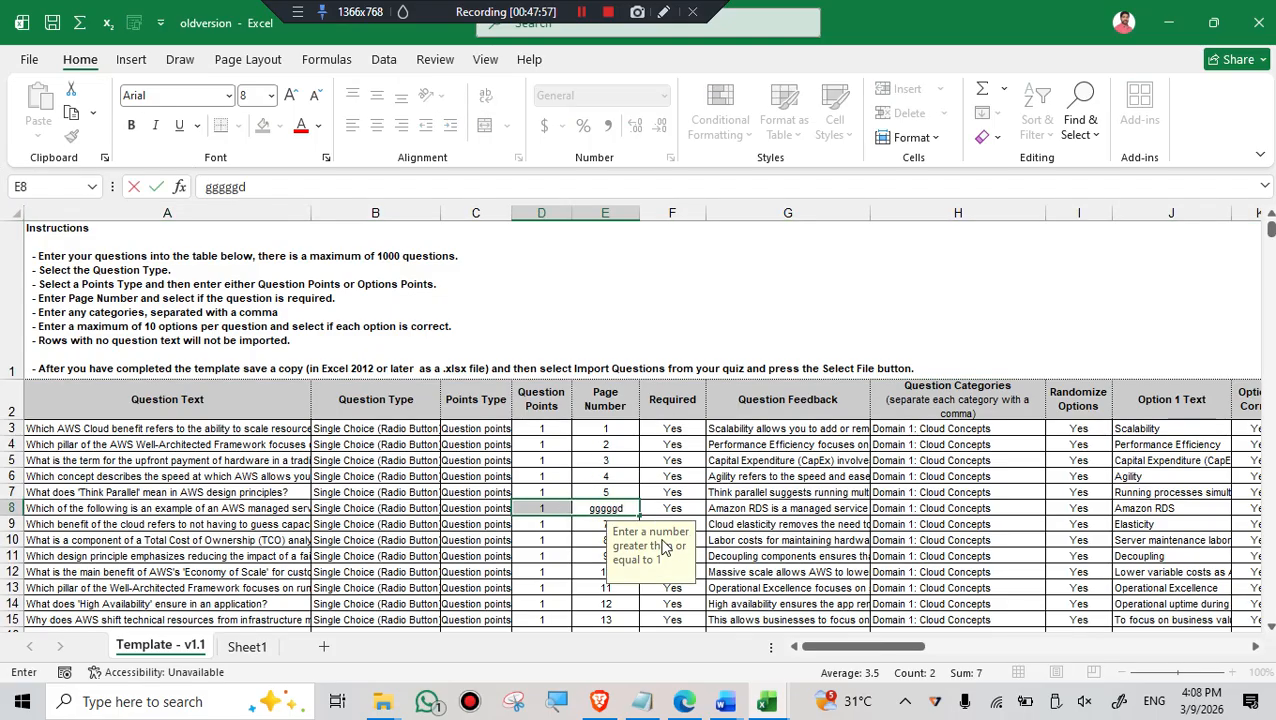
click(605, 540)
text(ccccc)
click(604, 524)
text(eeee)
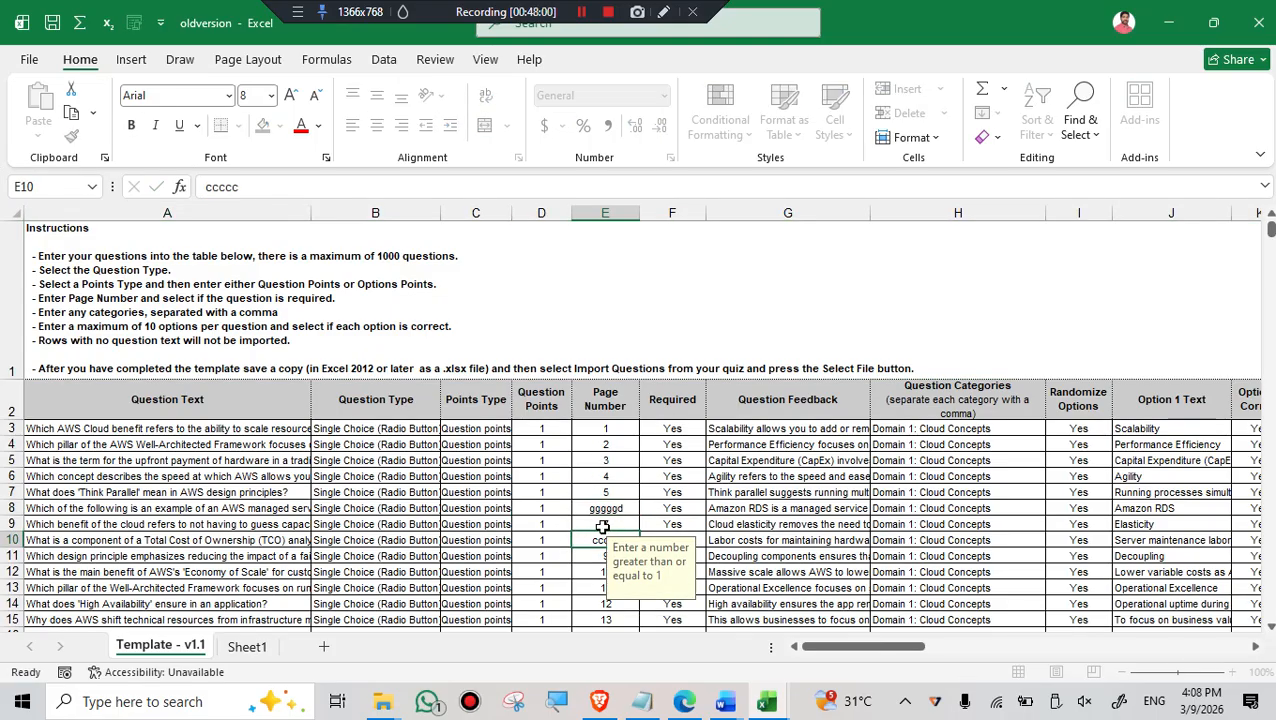
text(e)
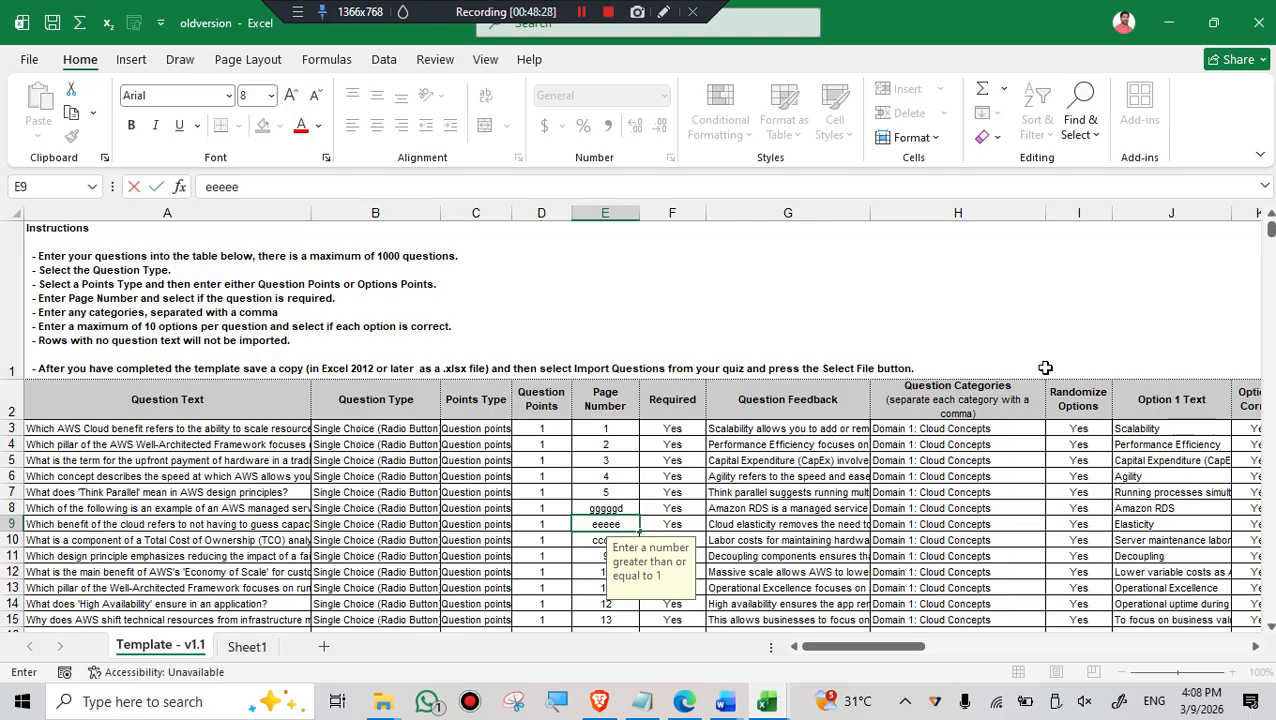
- Open Recover Unsaved Workbooks from the Manage Workbook options on the Info page of oldversion
click(26, 66)
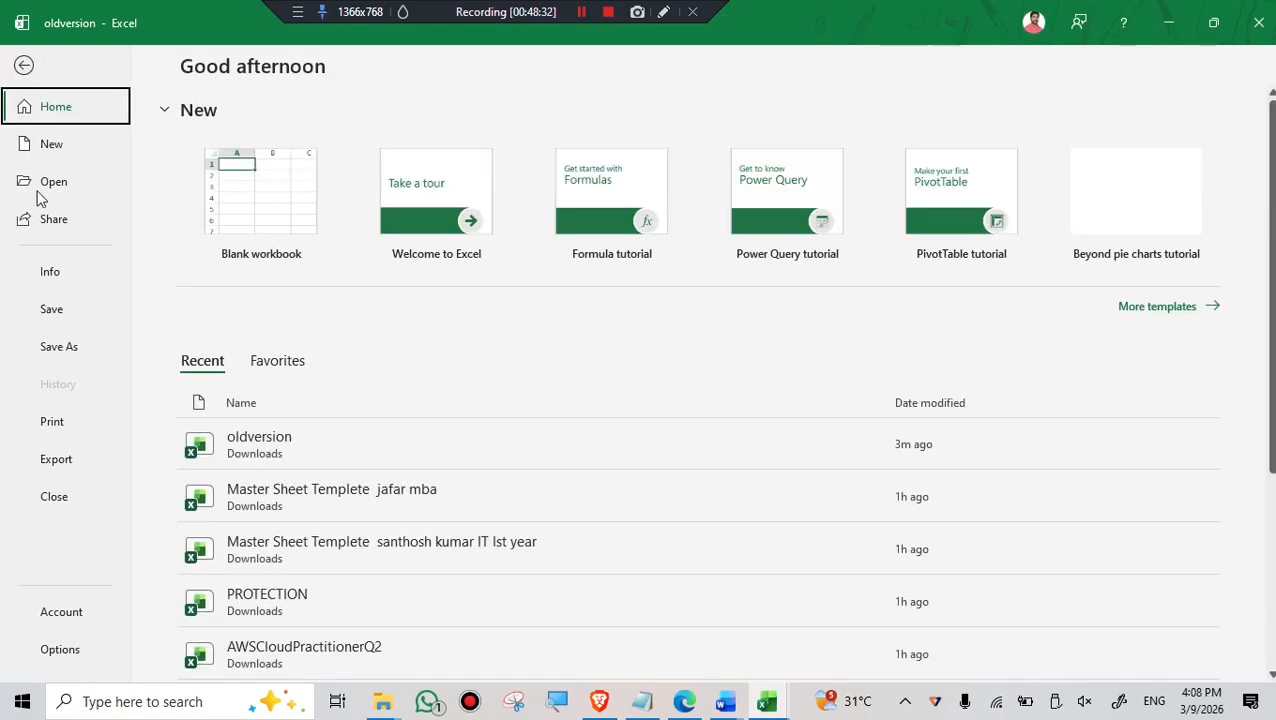
click(50, 276)
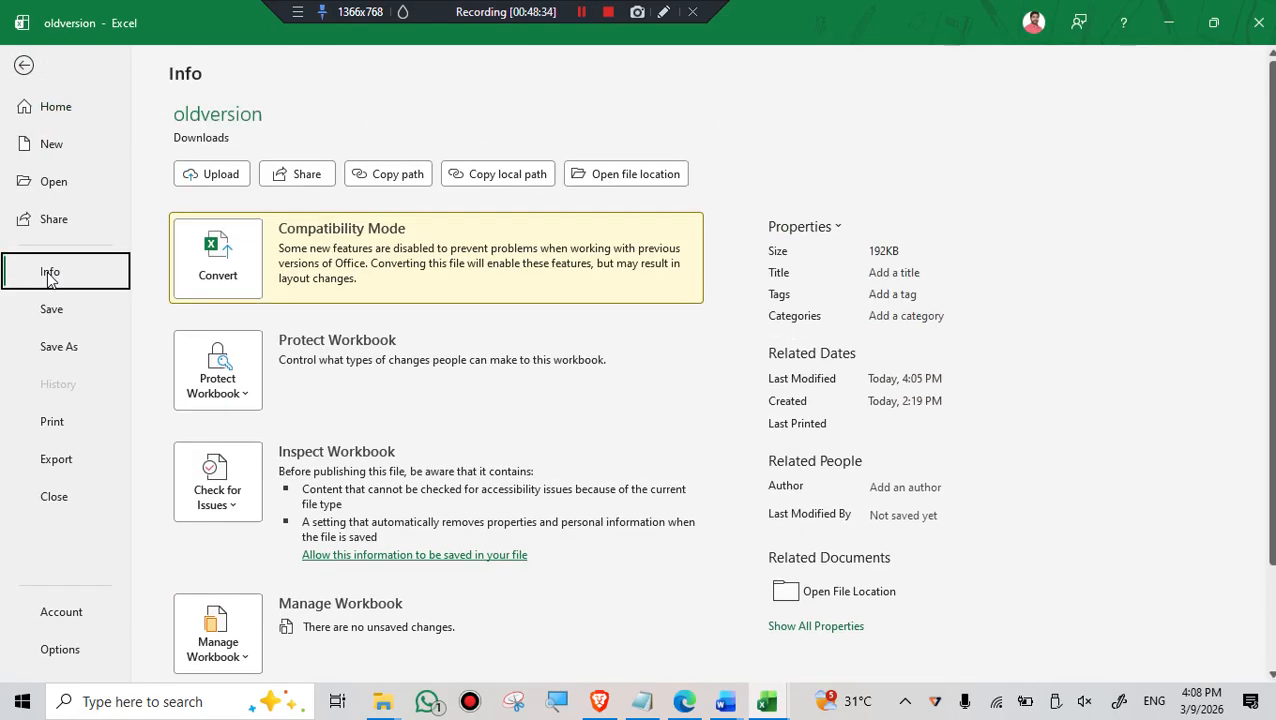
scroll(320, 530, down, 2)
click(240, 533)
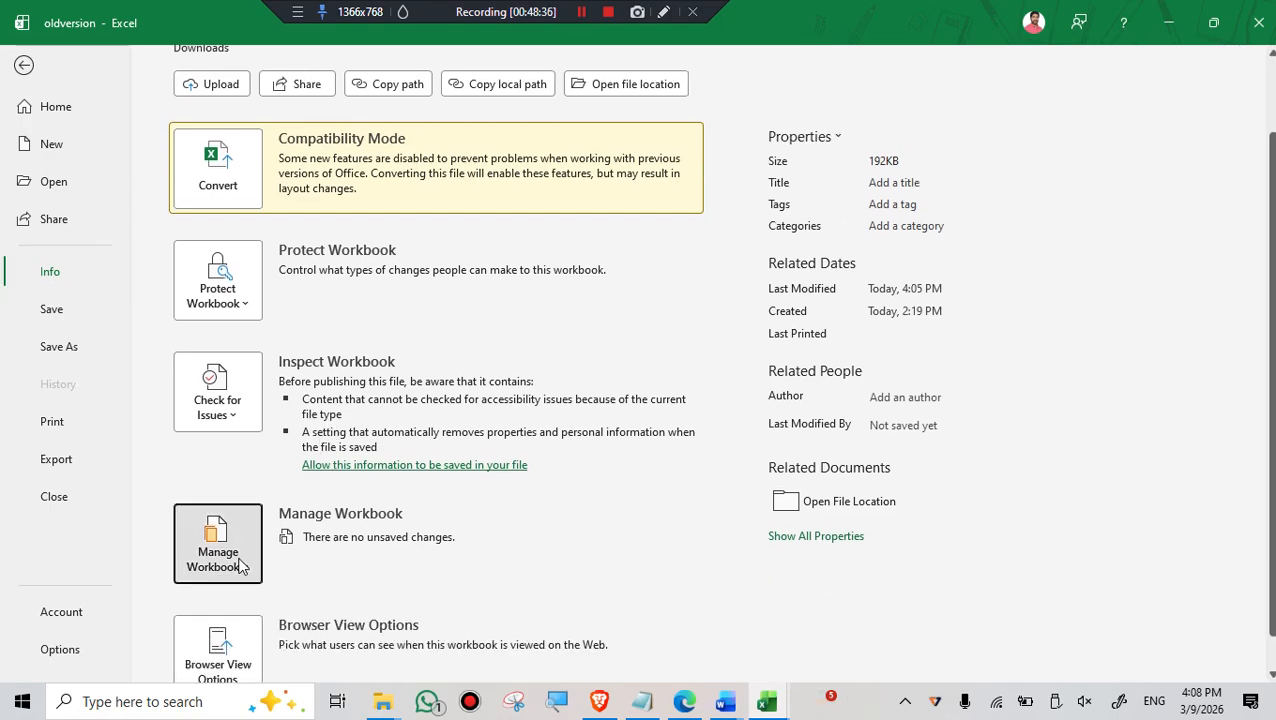
scroll(285, 550, down, 1)
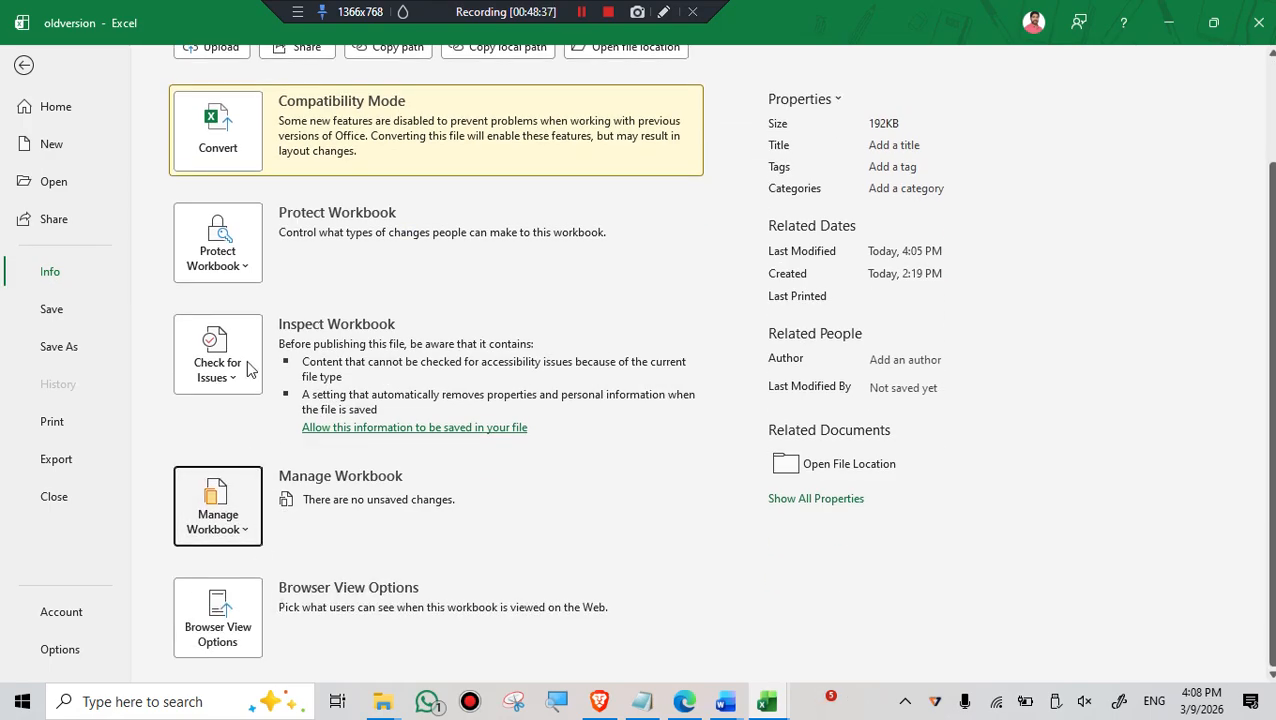
click(238, 522)
click(273, 580)
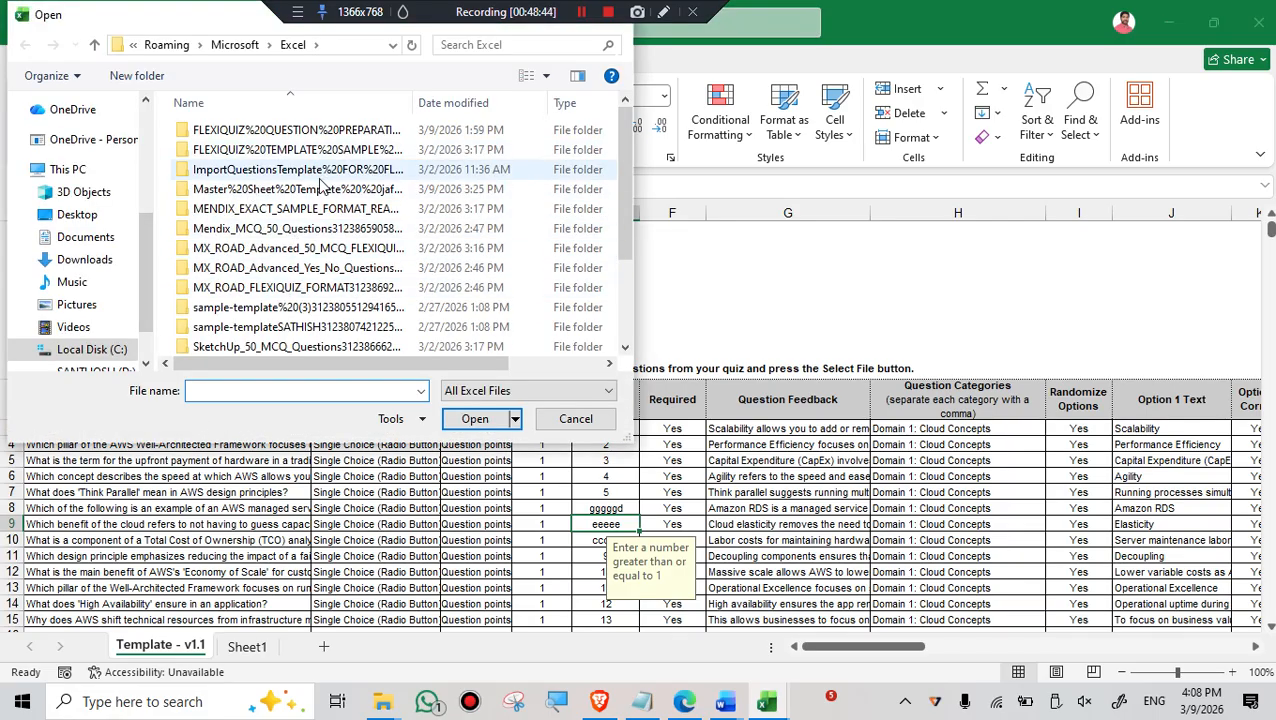
- Browse the recoverable files, look inside the ImportQuestionsTemplate folder, and cancel without opening anything
scroll(320, 215, down, 2)
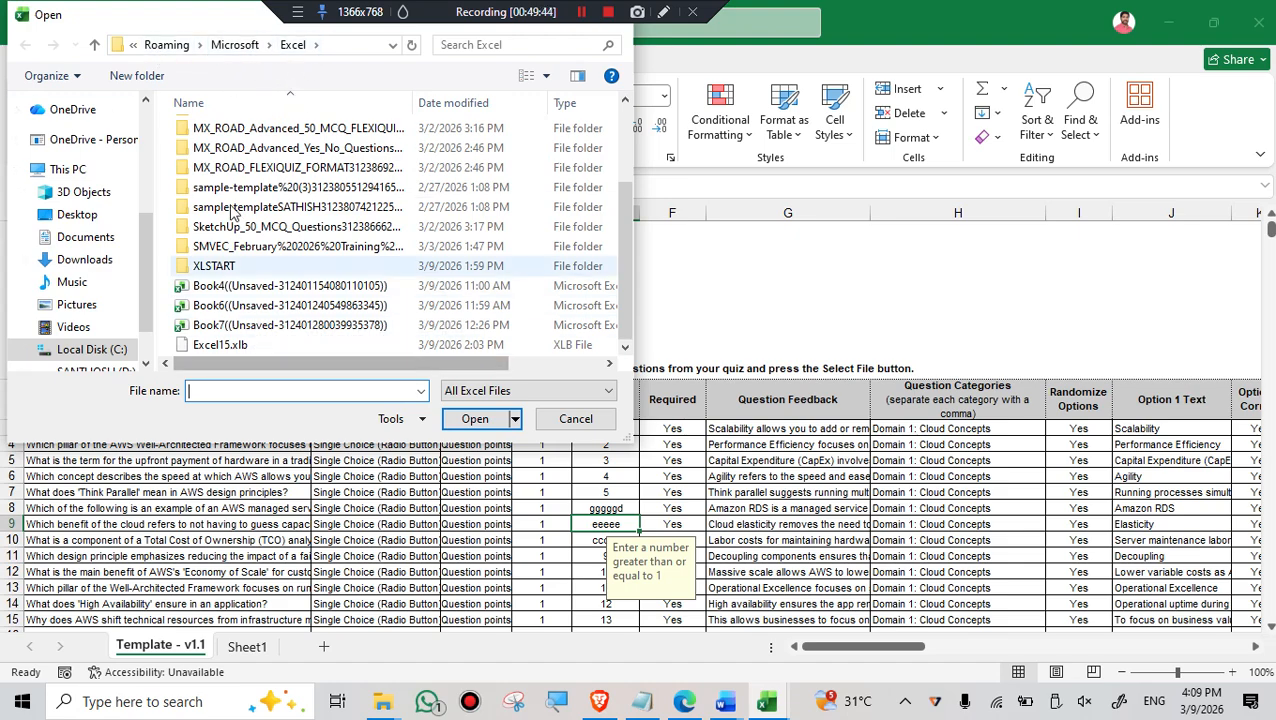
scroll(250, 310, up, 2)
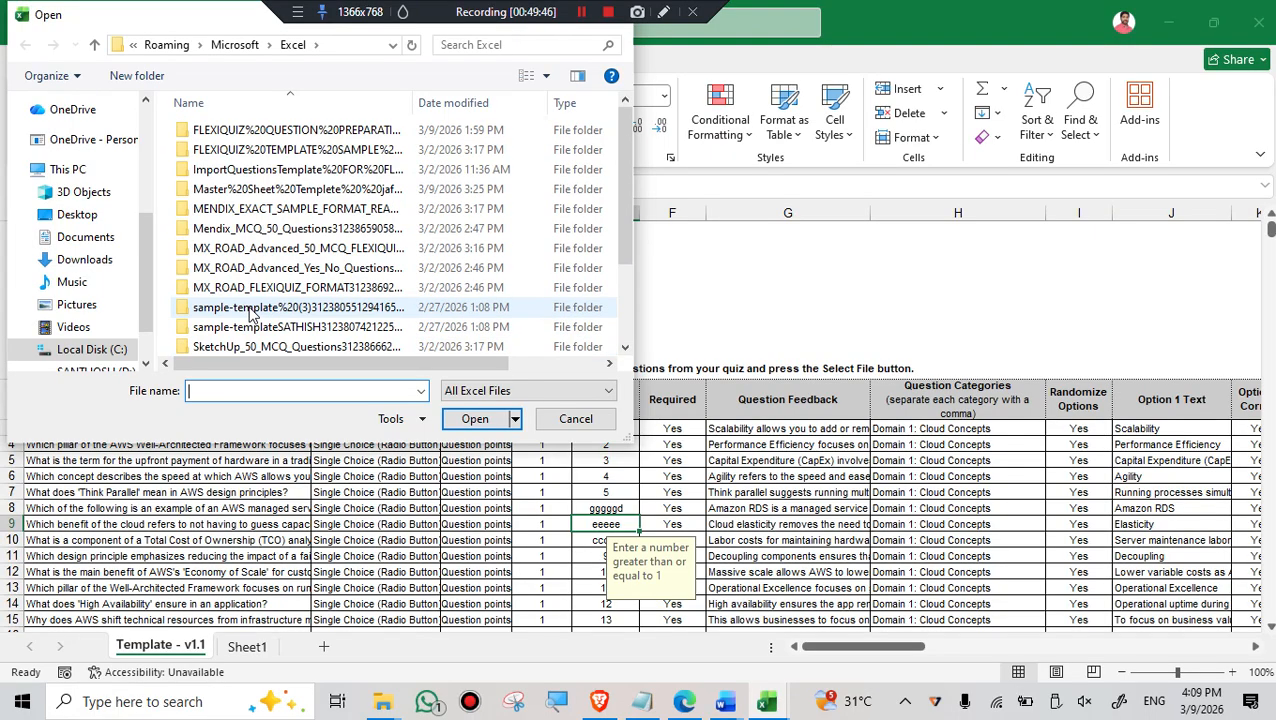
scroll(250, 313, down, 2)
scroll(250, 313, up, 2)
double_click(248, 170)
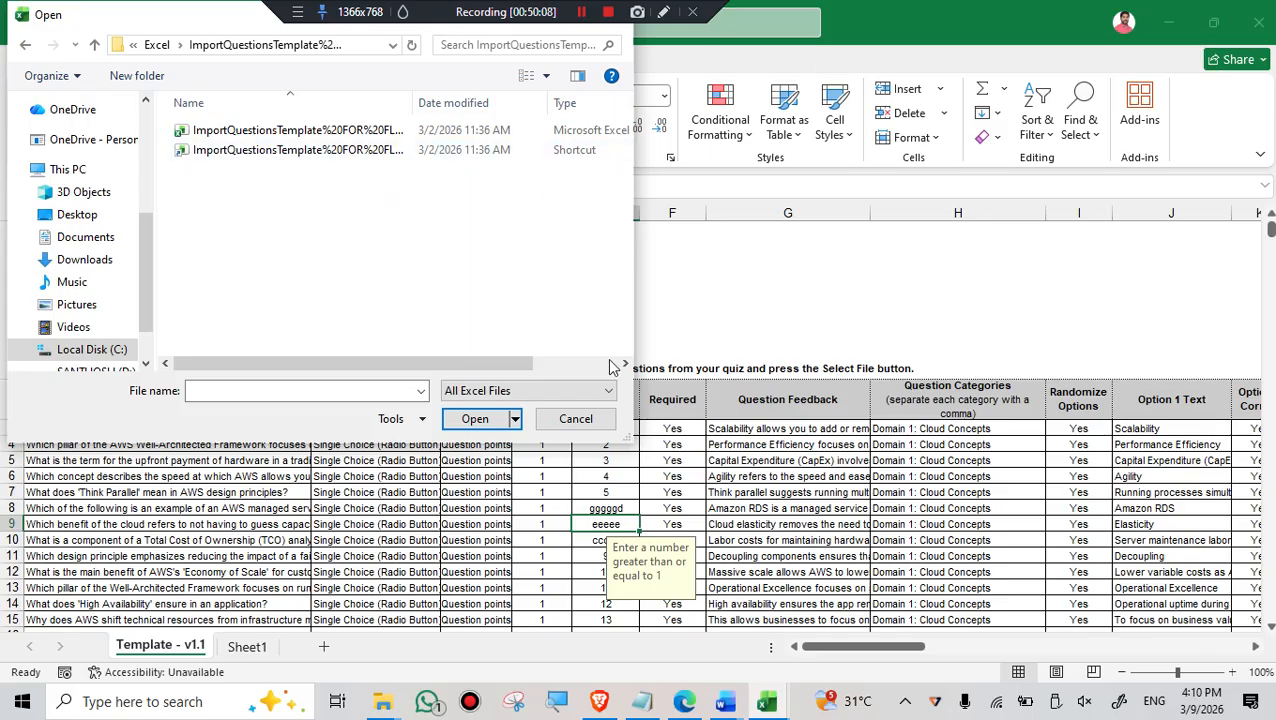
click(582, 422)
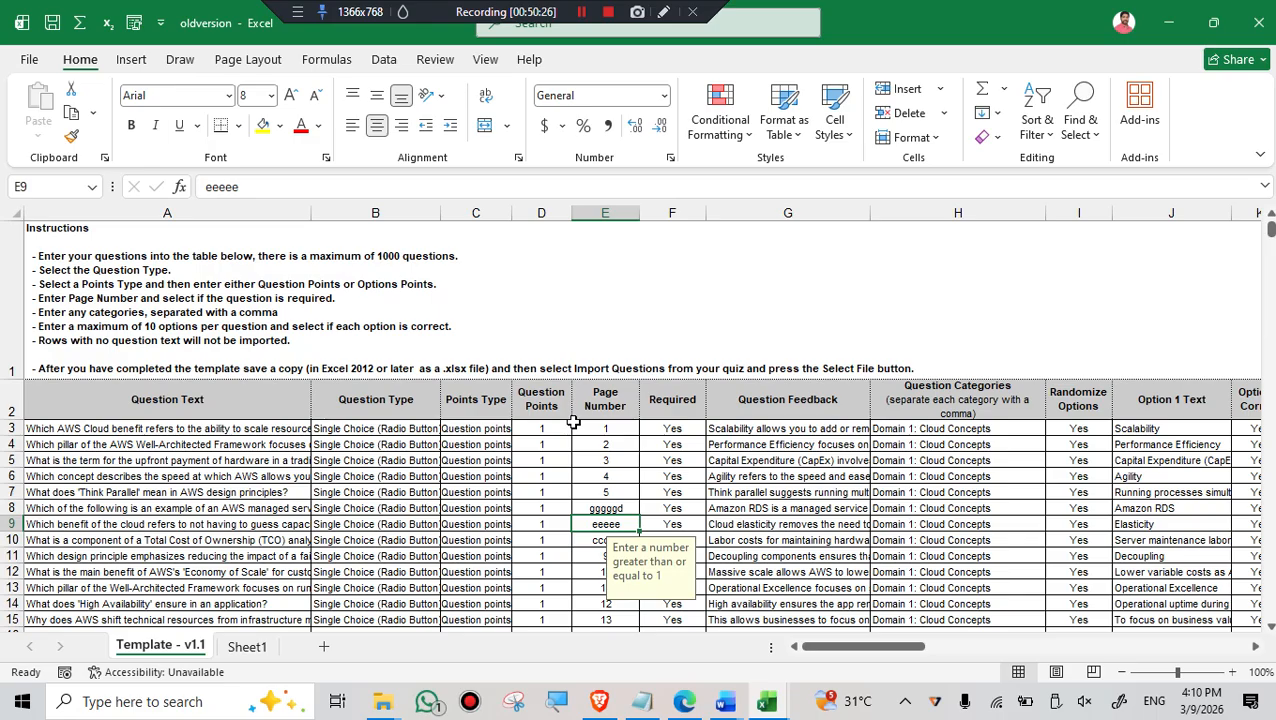
- Show the Manage Workbook options on the Info page again, then view the Browser View Options and cancel them
click(28, 61)
click(58, 274)
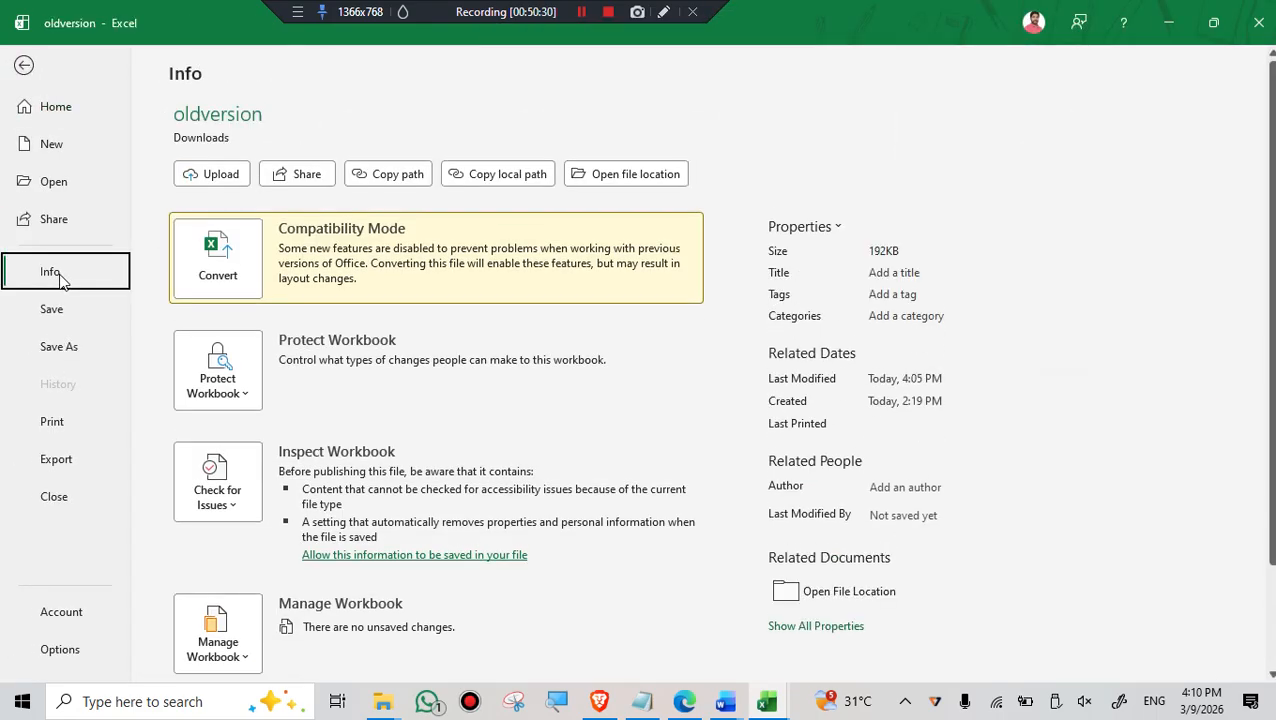
scroll(295, 585, down, 1)
click(228, 562)
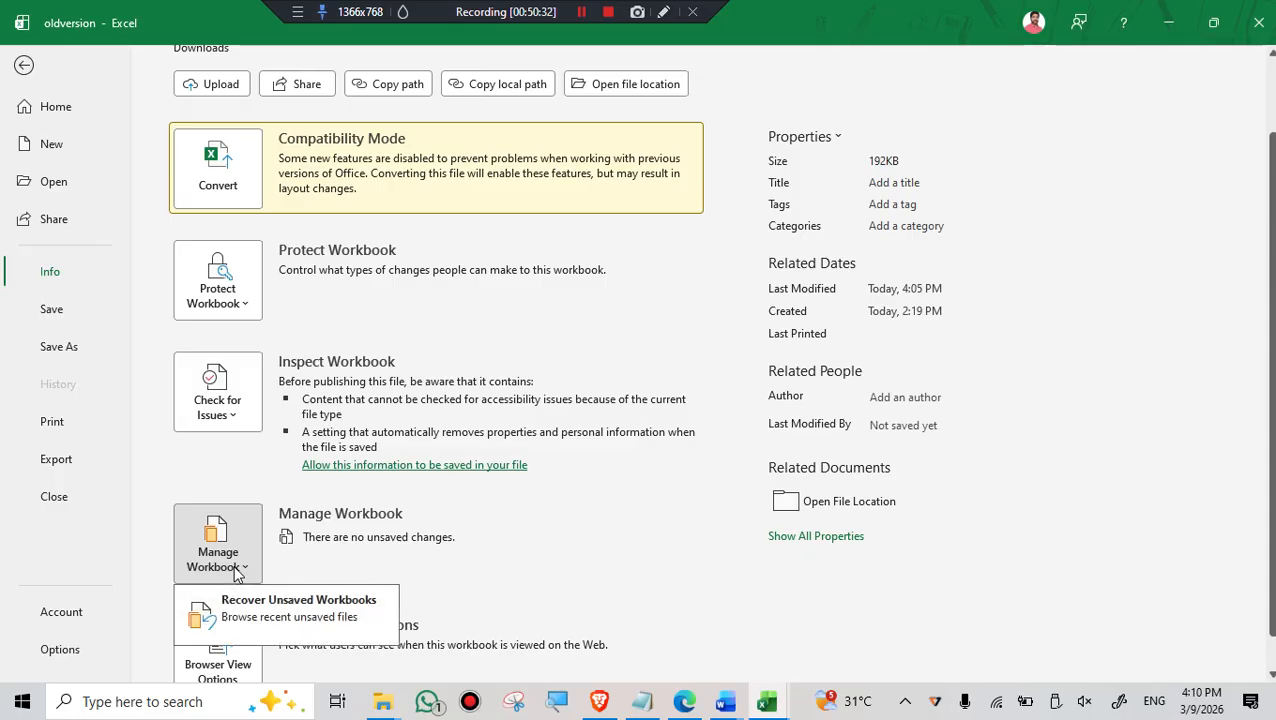
scroll(363, 555, down, 1)
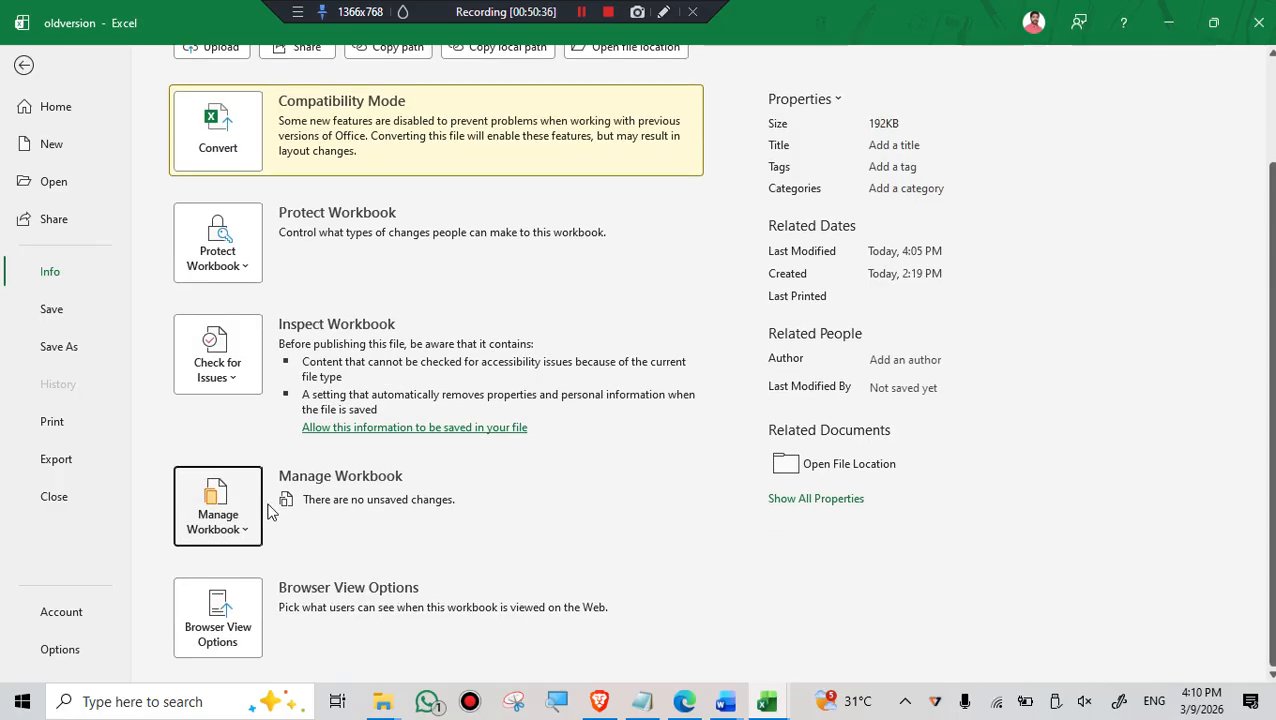
click(222, 622)
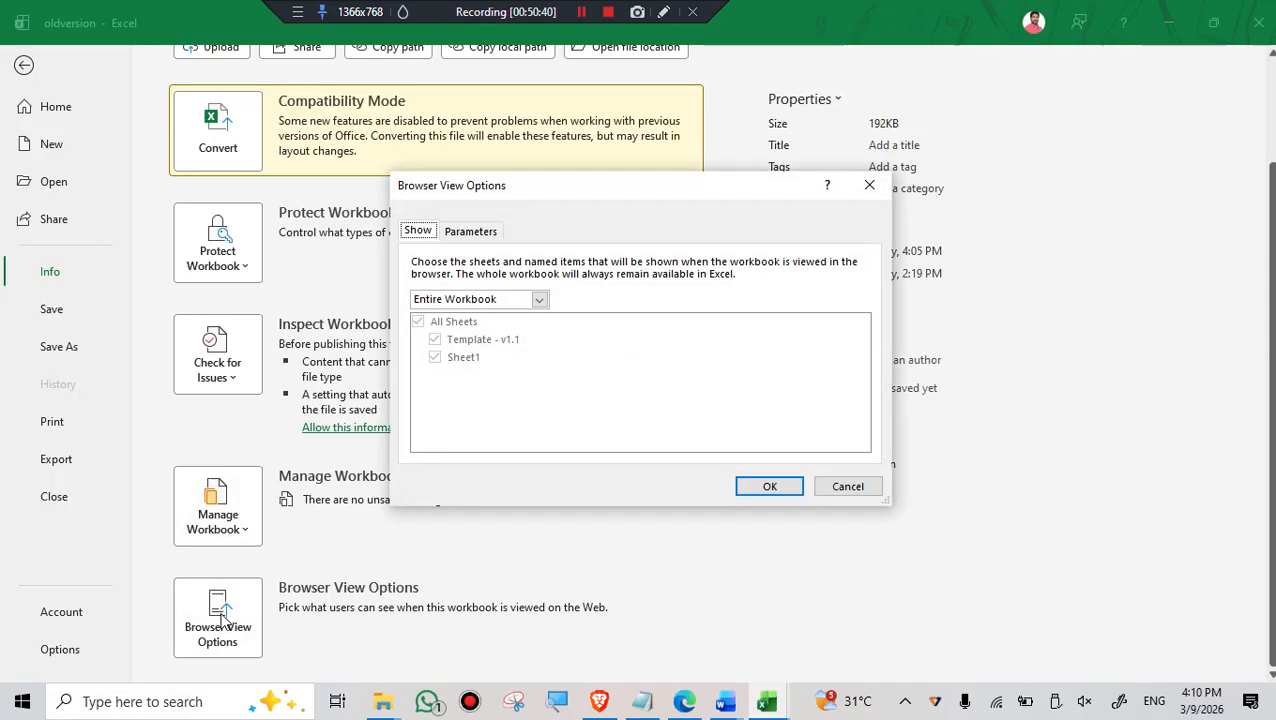
click(865, 488)
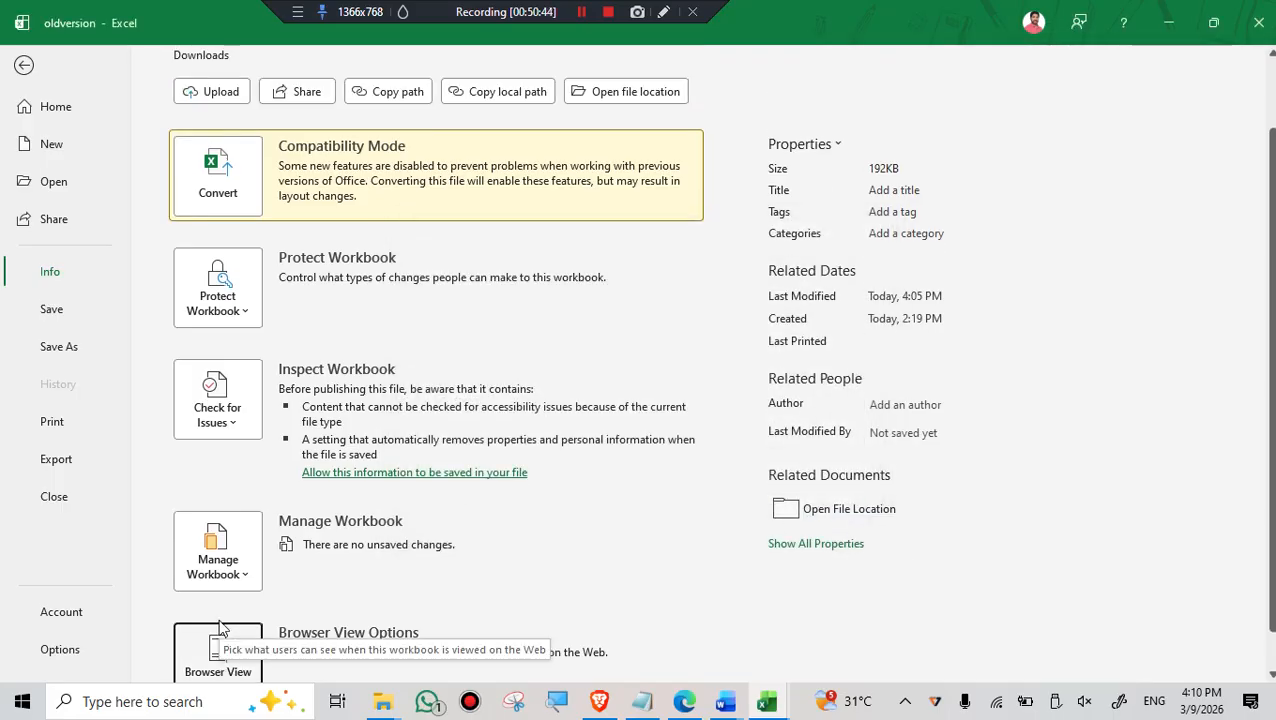
- Review the Protect Workbook options down to Mark as Final, dismiss them, and return to the worksheet
scroll(222, 625, up, 3)
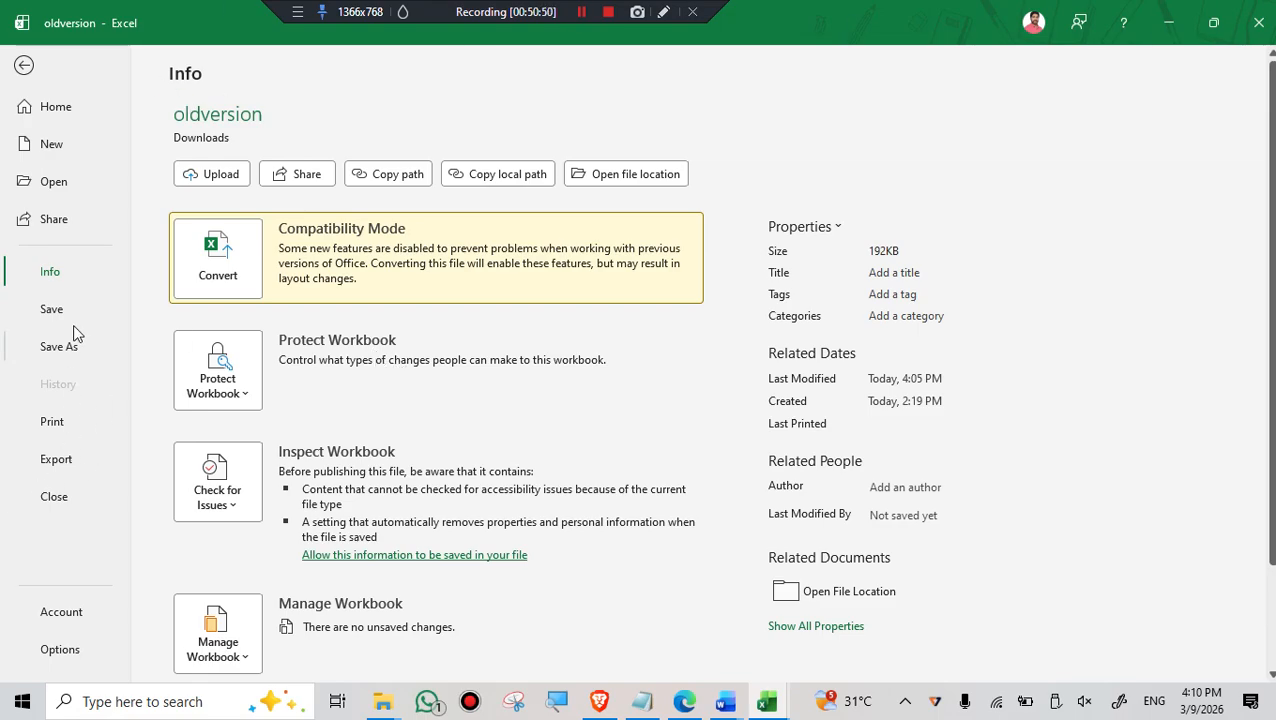
click(50, 275)
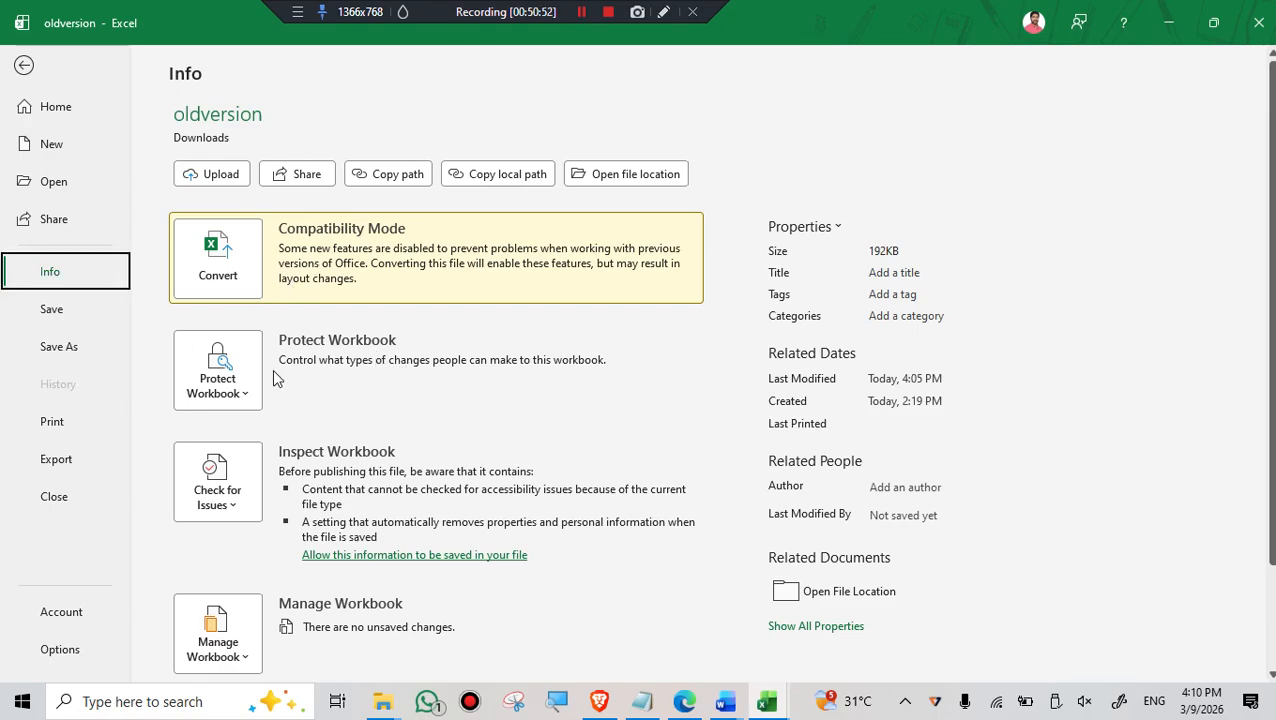
click(232, 385)
scroll(328, 188, down, 2)
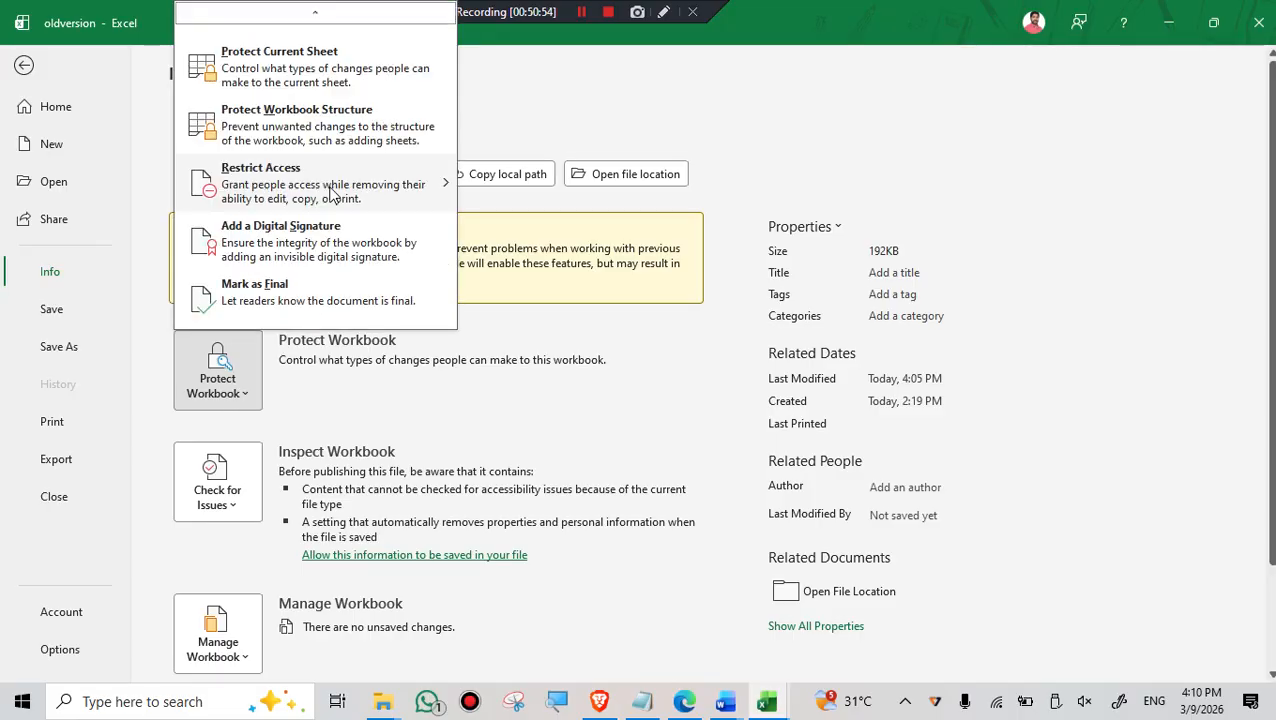
click(562, 365)
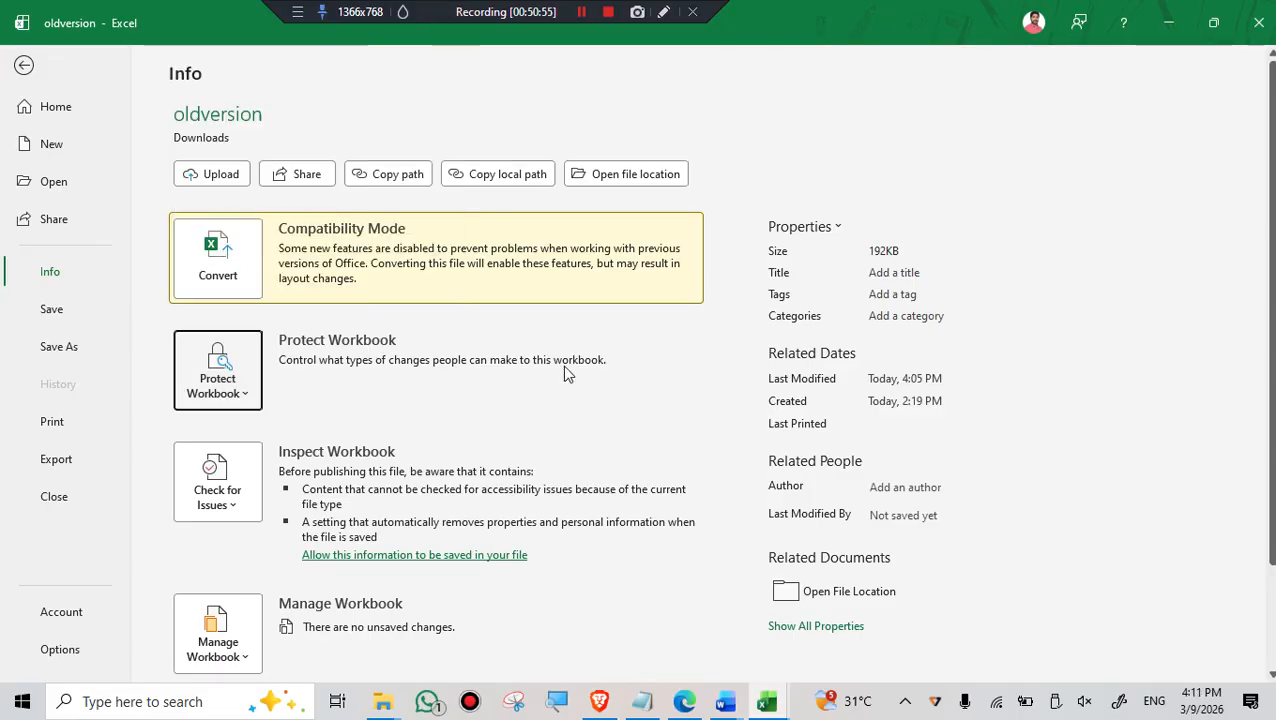
click(24, 66)
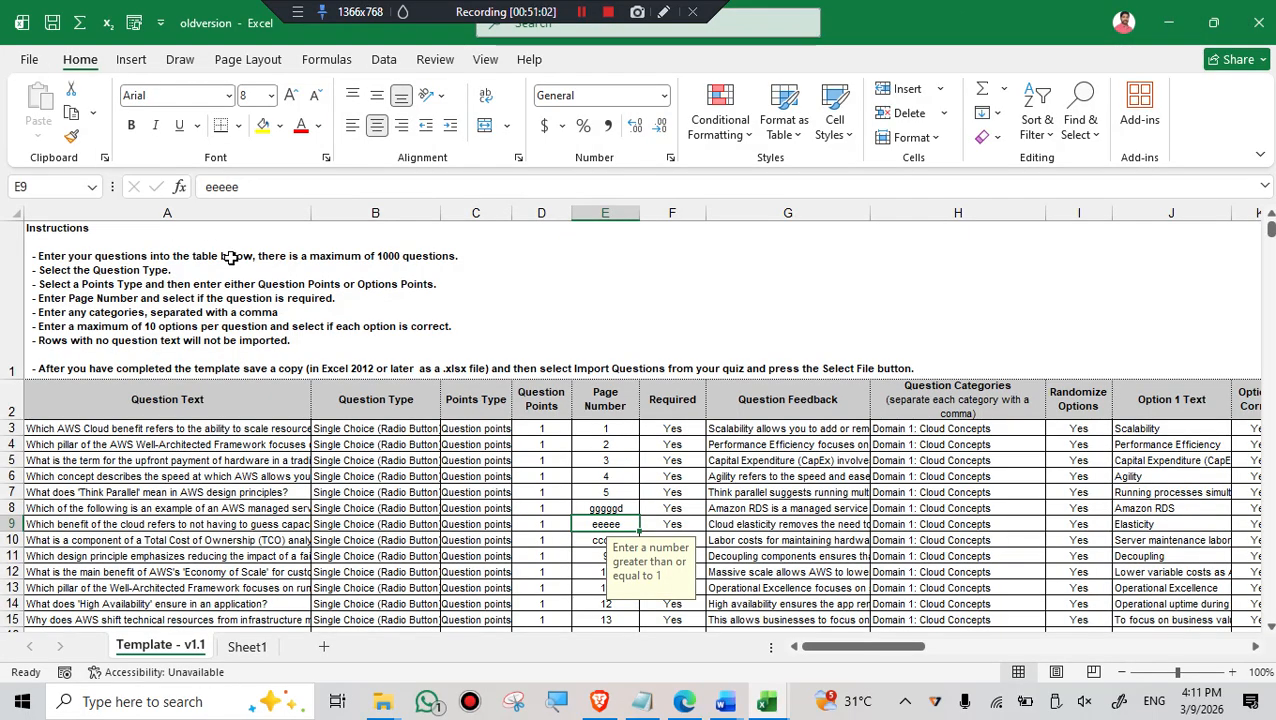
- Bring up the file management view of the oldversion workbook again
click(25, 62)
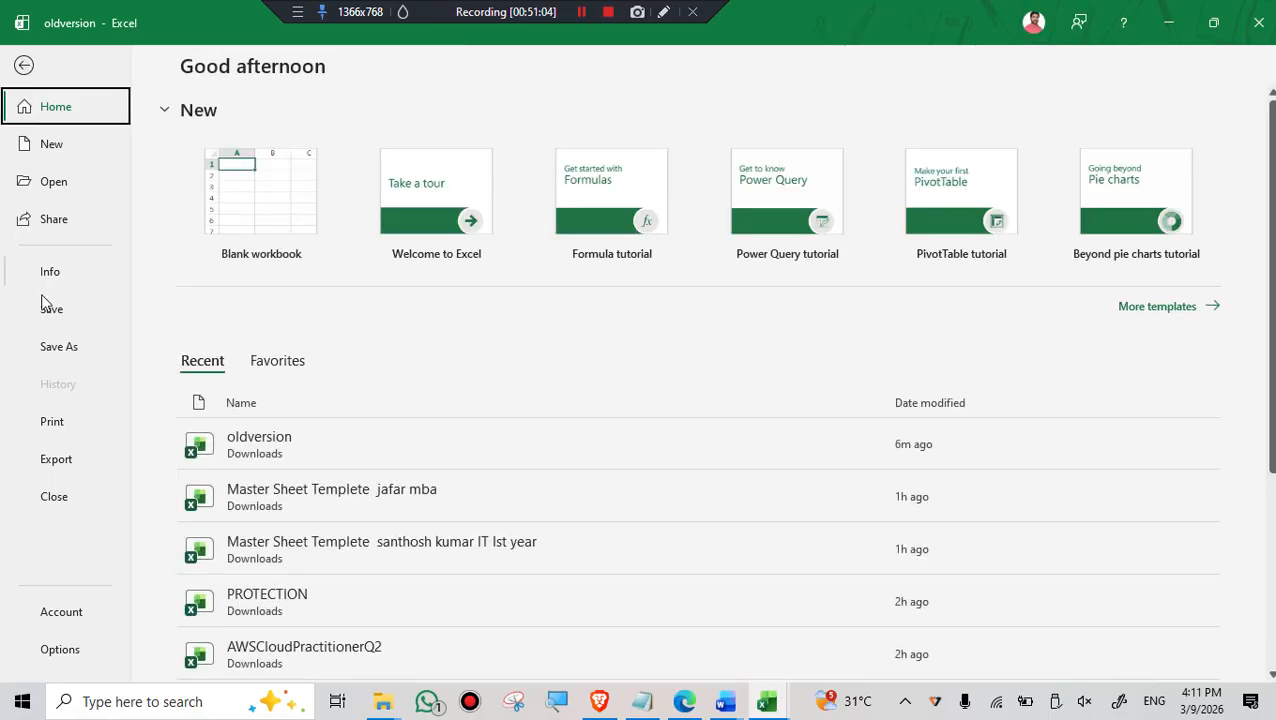